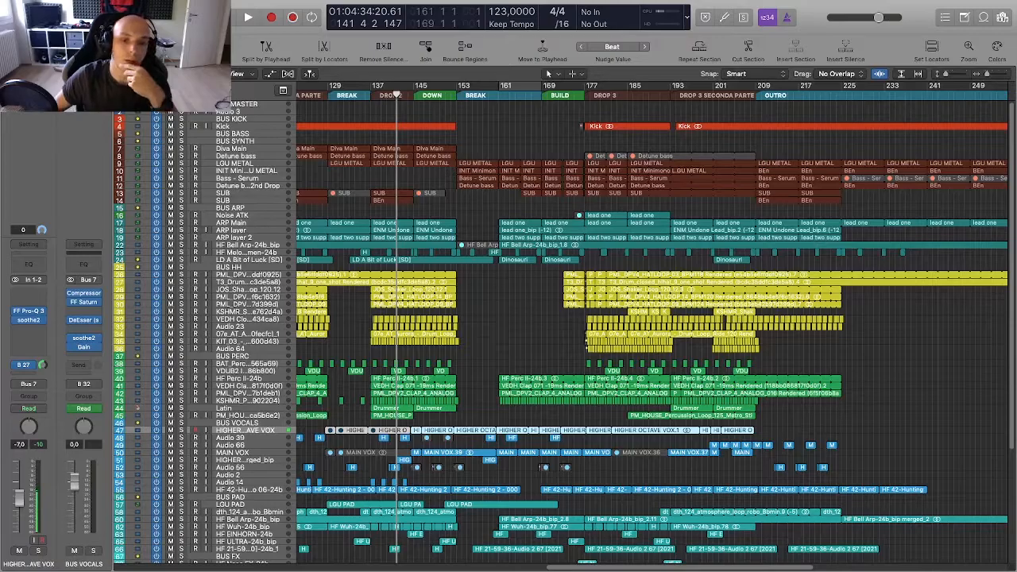
Step: Look over the arrangement's bass, synth, drum, vocal, pad and FX tracks around the Drop 2, Break and Build sections
scroll(473, 511, "down", 10)
scroll(473, 511, "up", 5)
scroll(473, 511, "down", 5)
scroll(473, 511, "up", 15)
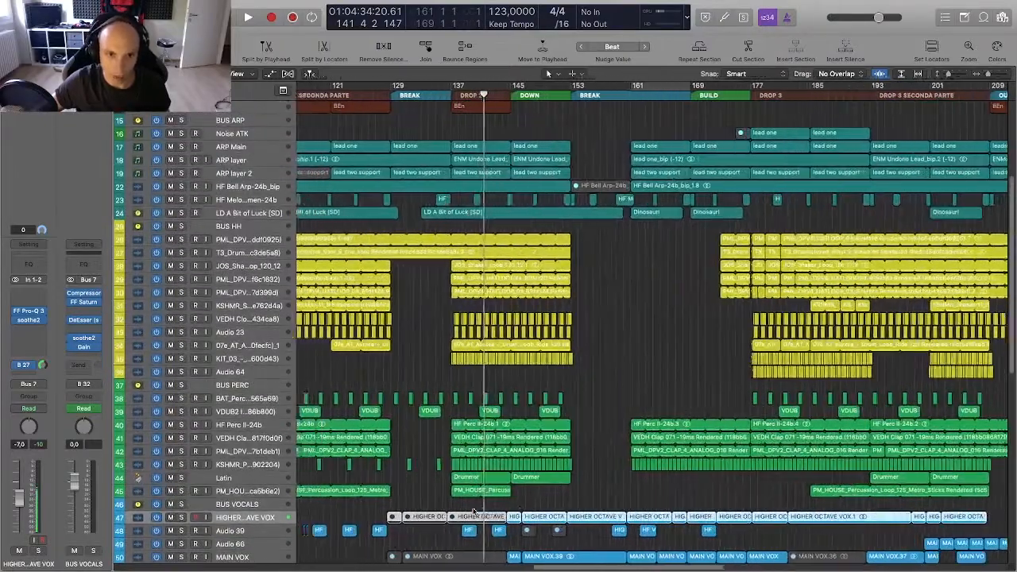
scroll(473, 511, "down", 3)
scroll(473, 511, "down", 9)
scroll(472, 510, "right", 4)
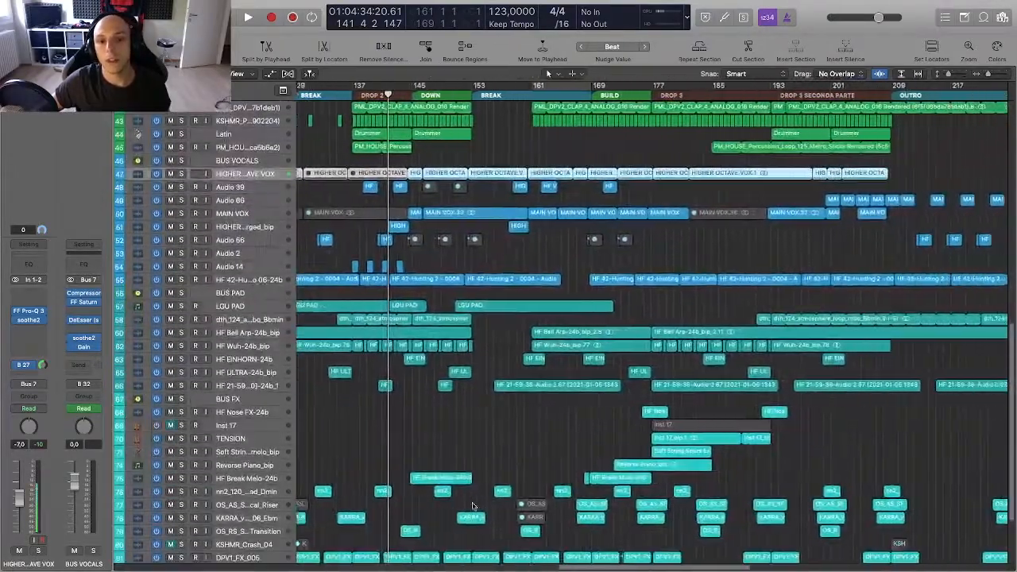
scroll(473, 509, "up", 8)
scroll(473, 506, "up", 2)
scroll(473, 506, "up", 6)
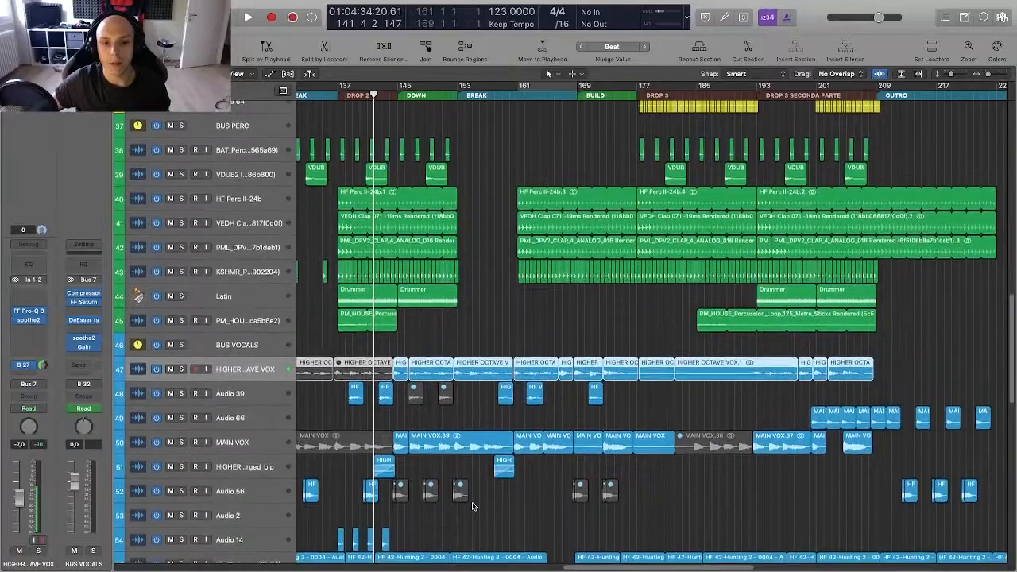
scroll(477, 504, "down", 10)
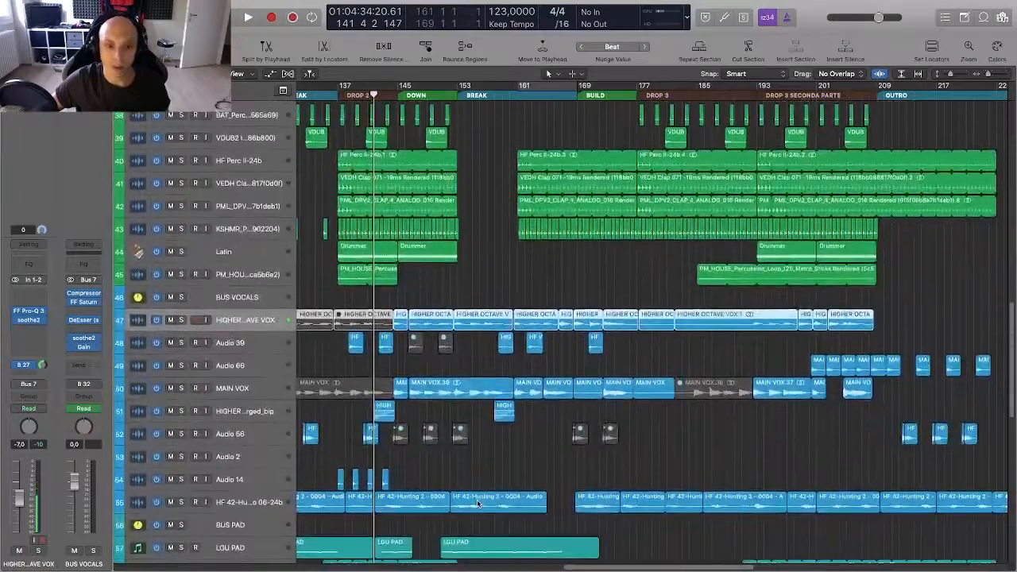
scroll(478, 504, "right", 4)
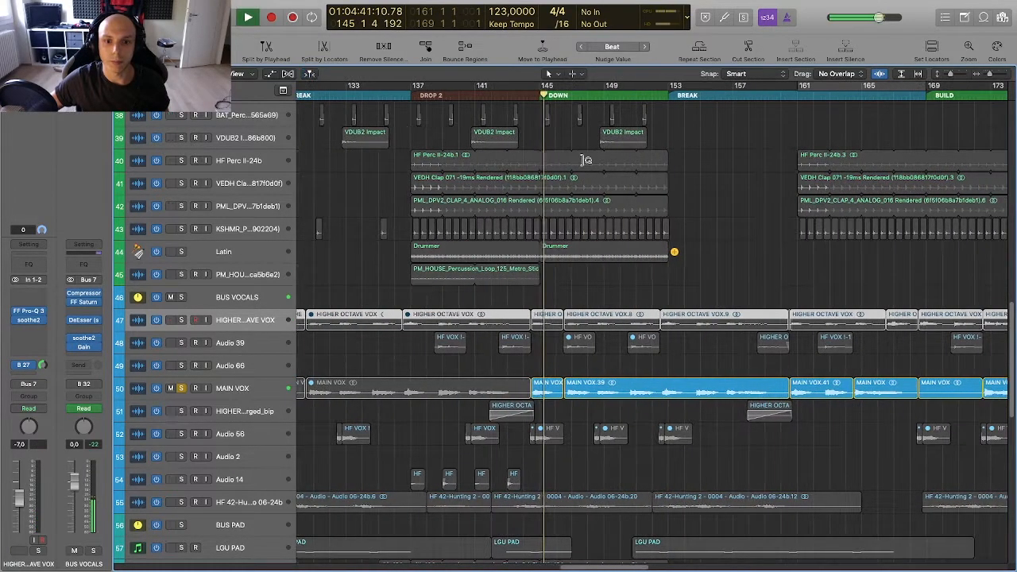
Step: Examine the soloed MAIN VOX track and the neighbouring vocal layers around the Down section
scroll(585, 161, "up", 4)
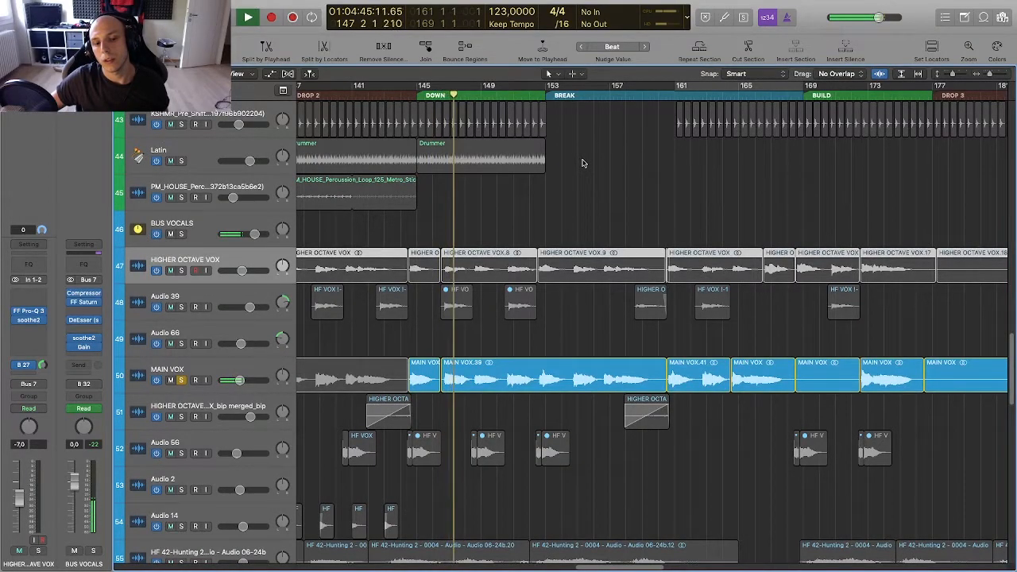
scroll(494, 220, "down", 6)
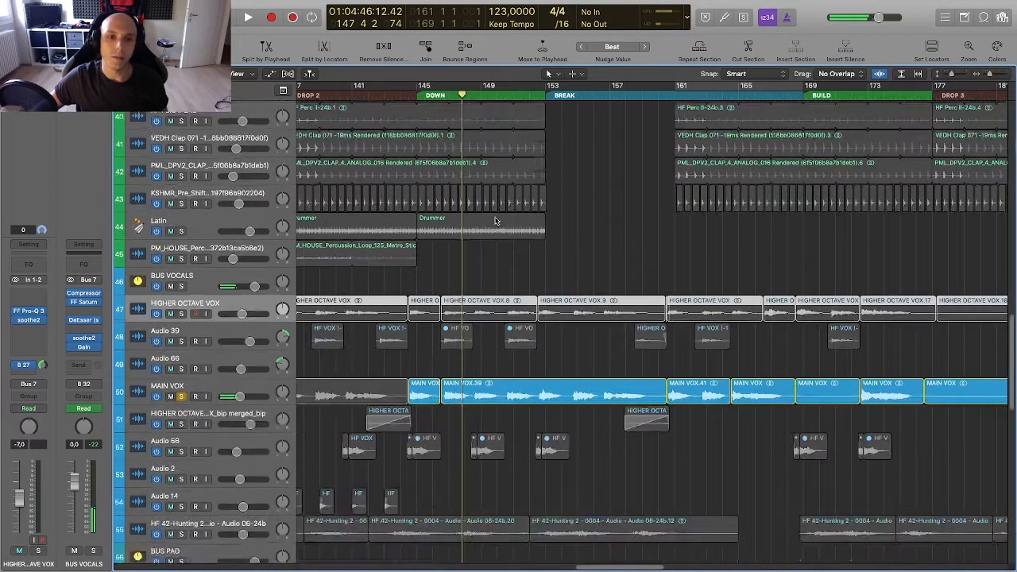
scroll(494, 221, "up", 6)
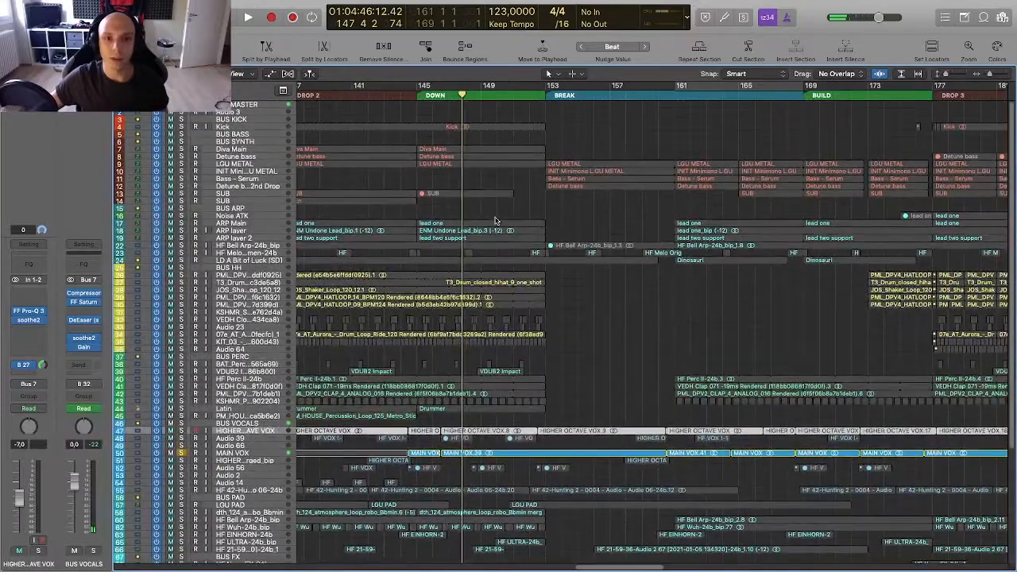
Step: Solo the bass tracks from BUS BASS down through the SUB tracks
scroll(494, 221, "right", 4)
scroll(495, 221, "down", 3)
scroll(495, 221, "up", 10)
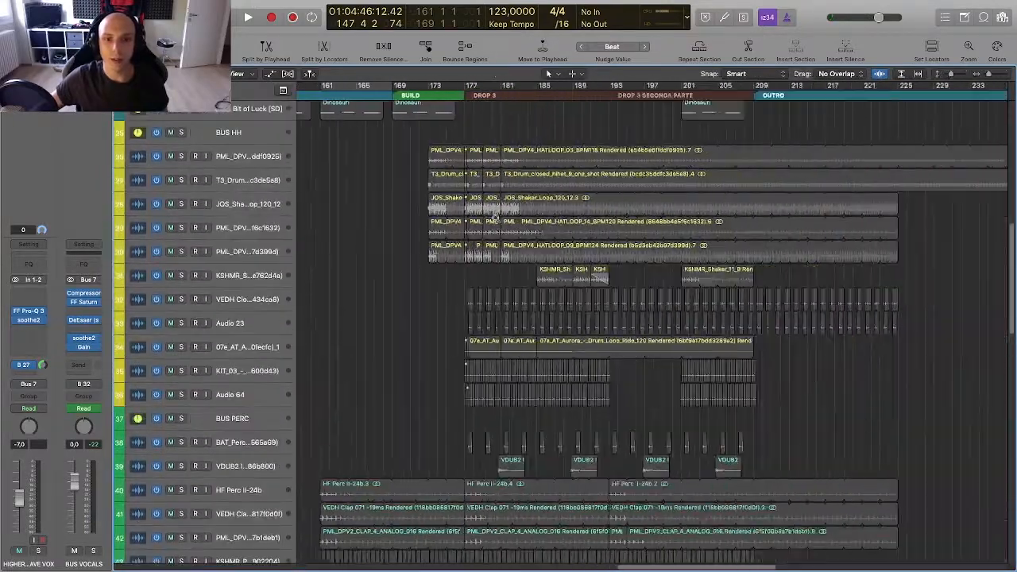
scroll(497, 222, "left", 5)
scroll(498, 222, "down", 2)
scroll(498, 222, "right", 1)
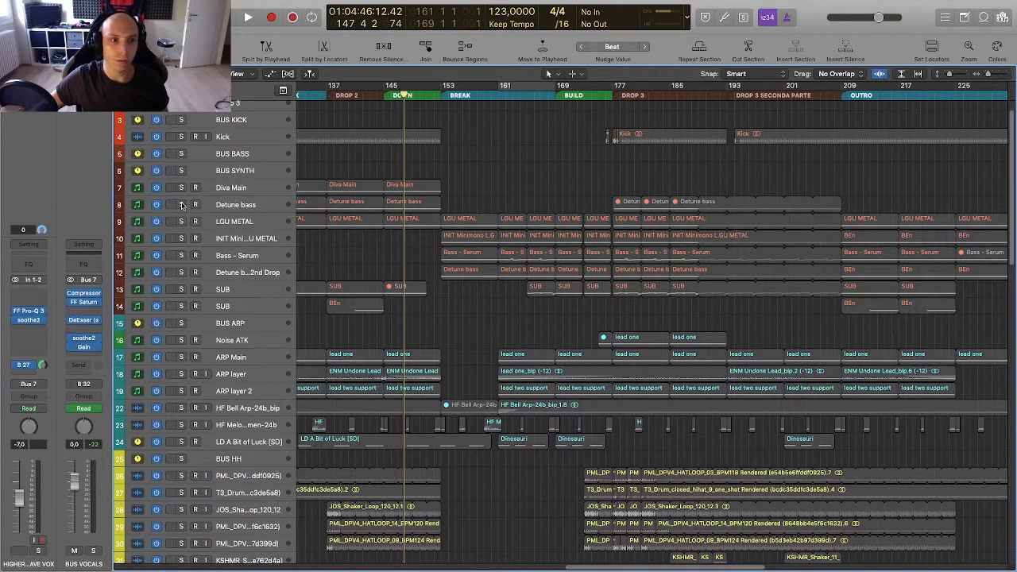
left_click_drag(182, 153, 182, 289)
scroll(489, 237, "right", 3)
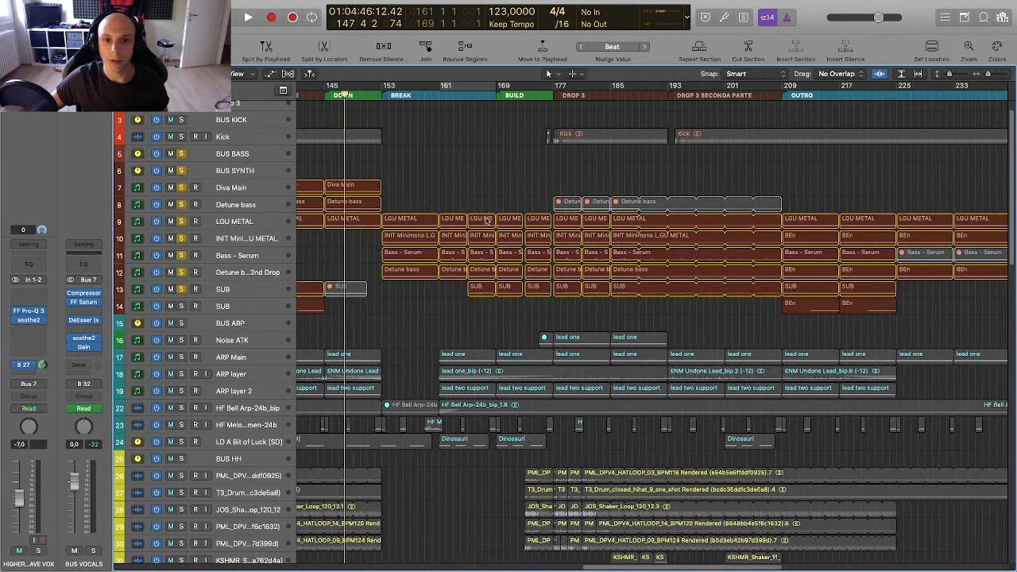
Step: Solo HIGHER OCTAVE VOX along with MAIN VOX and play the cycle from bar 161 to bar 169
scroll(490, 146, "down", 15)
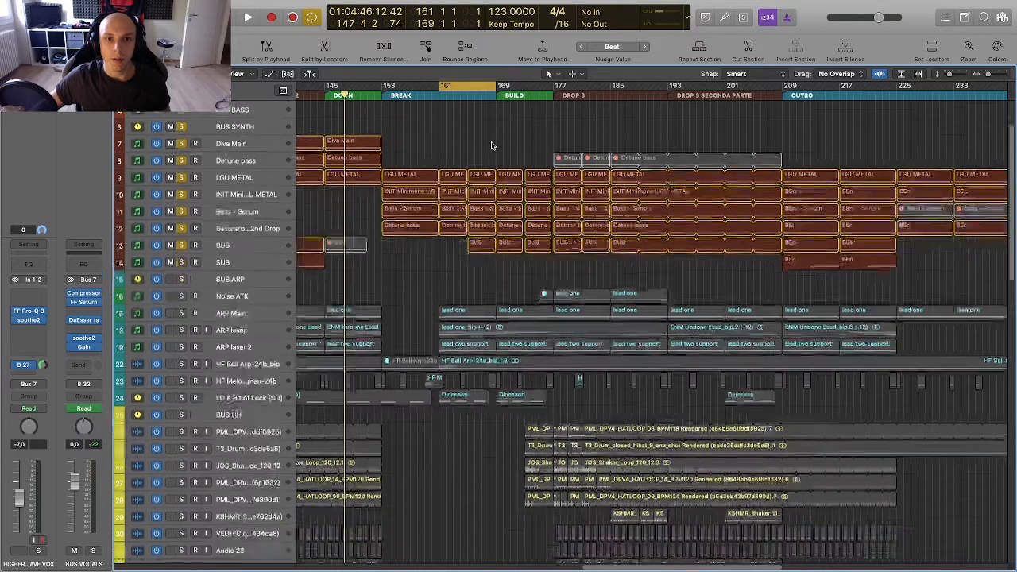
key("super+Down")
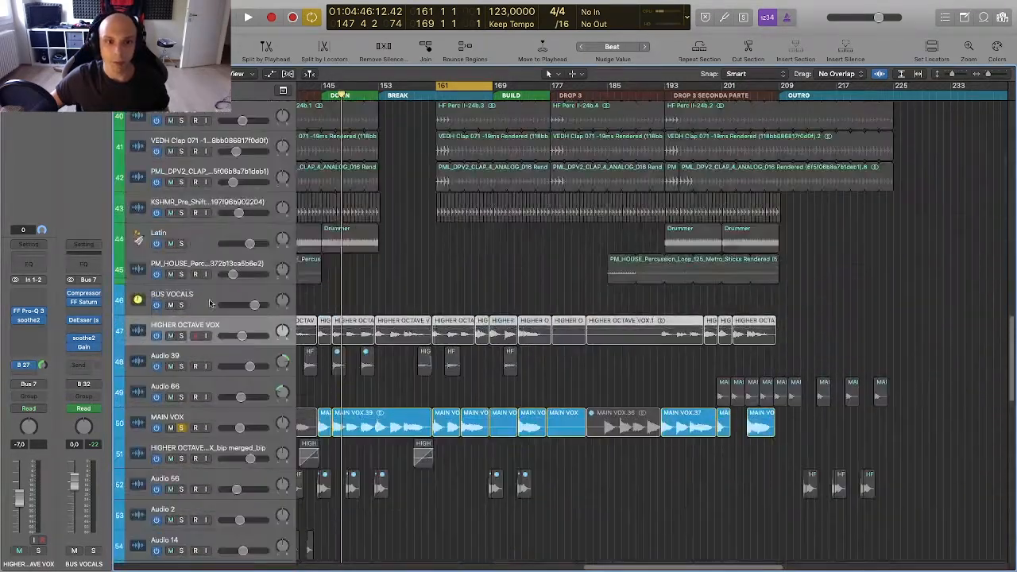
left_click(181, 336)
key("super+Right")
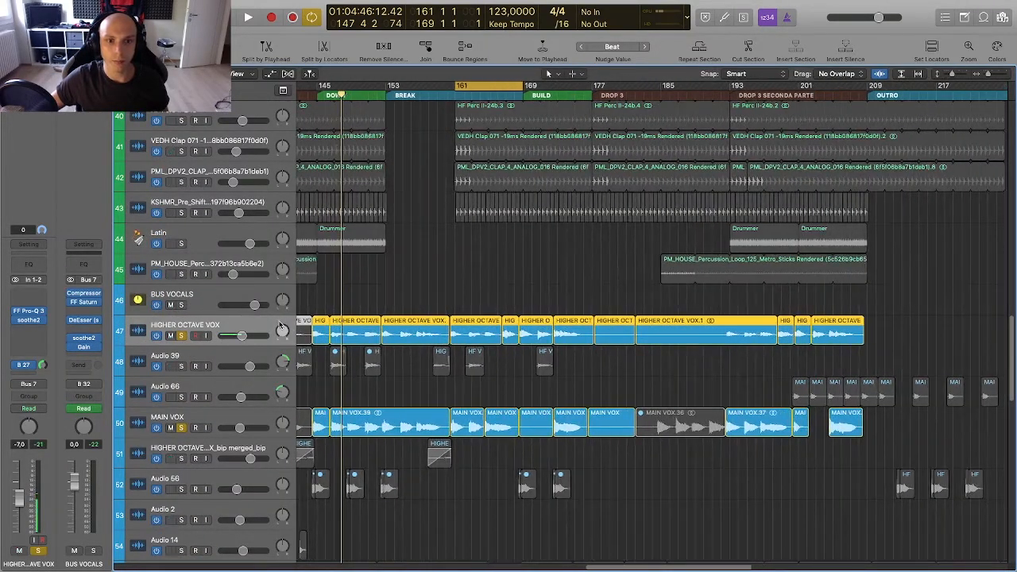
key("space")
Step: Listen to the looped section before the Build while examining the soloed vocal layers and the nearby percussion tracks
key("super+Right")
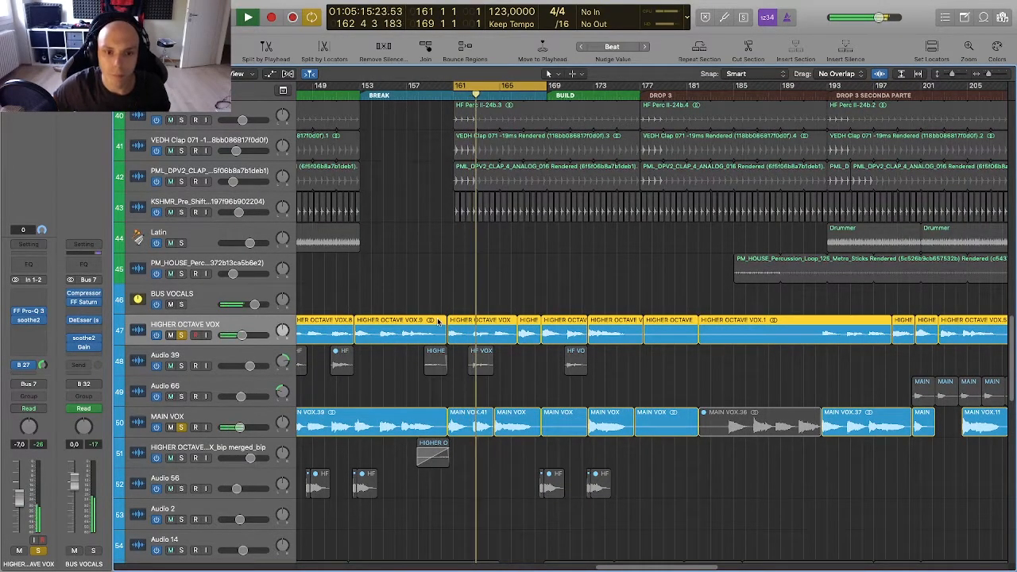
key("super+Right")
scroll(443, 314, "up", 3)
scroll(444, 315, "down", 2)
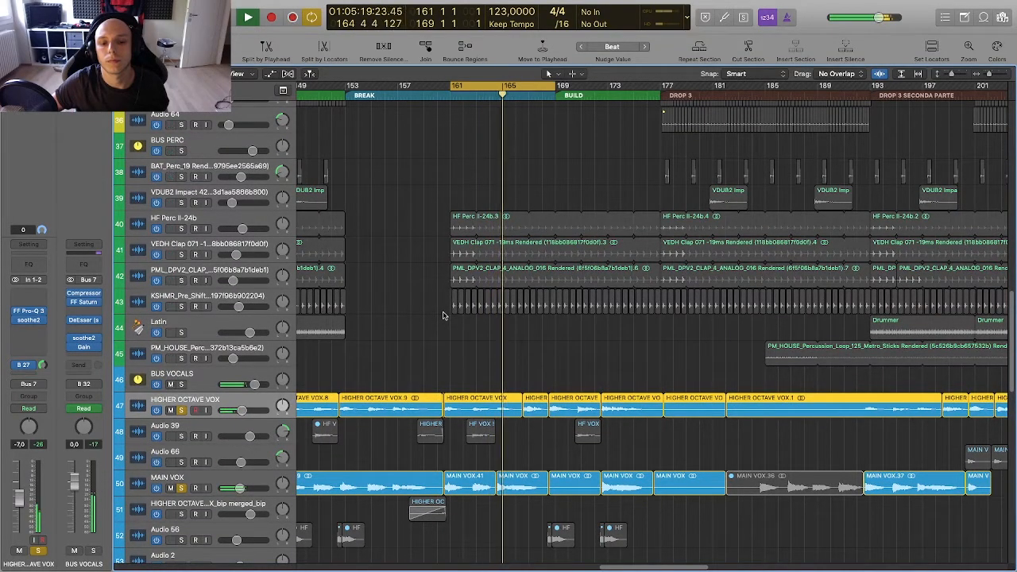
scroll(443, 315, "up", 3)
scroll(442, 315, "up", 1)
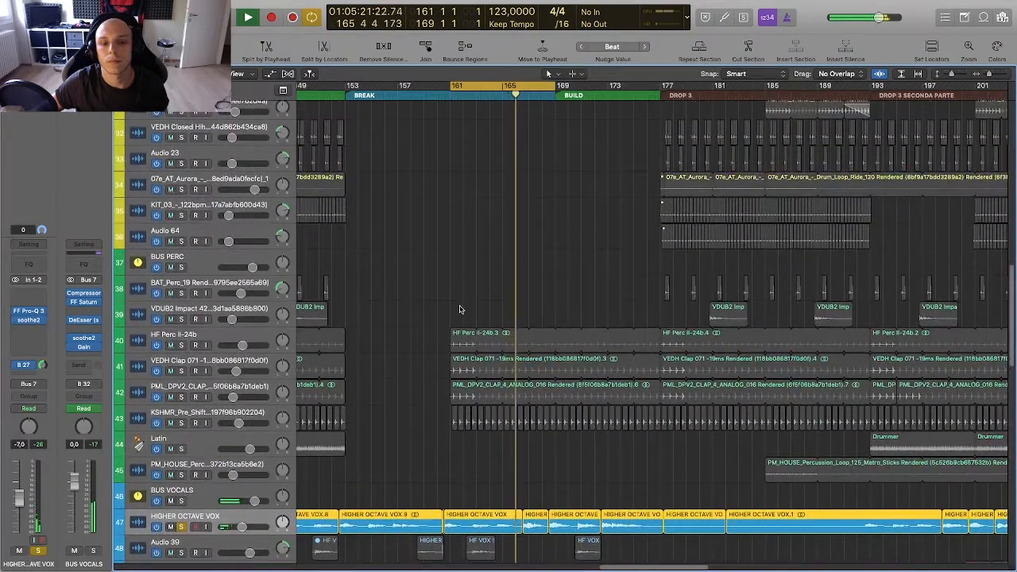
scroll(459, 309, "down", 5)
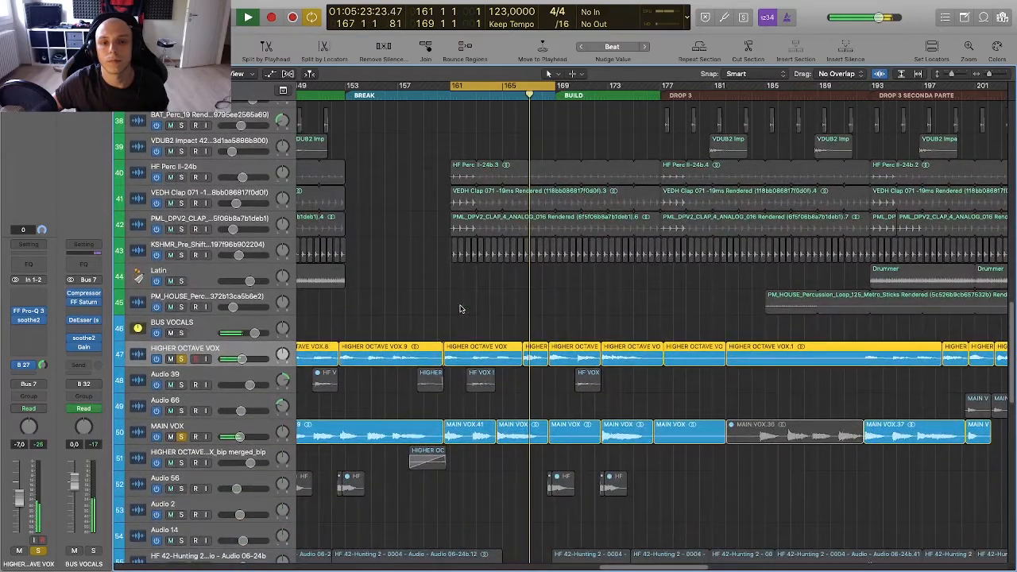
scroll(461, 292, "down", 1)
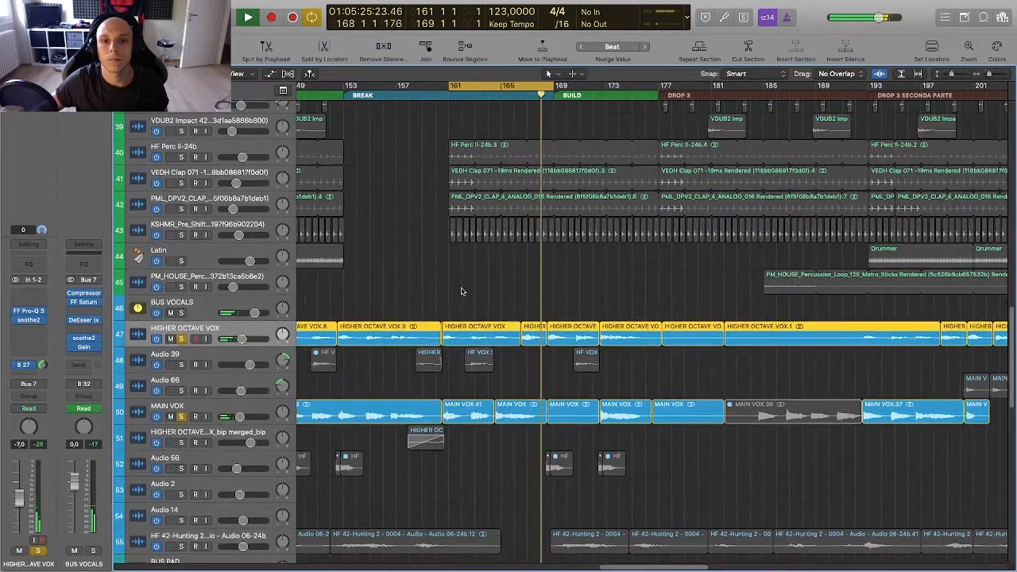
Step: Examine the full arrangement from the first Drop to the Outro, covering the bass, synth, drum and vocal tracks
scroll(501, 236, "up", 3)
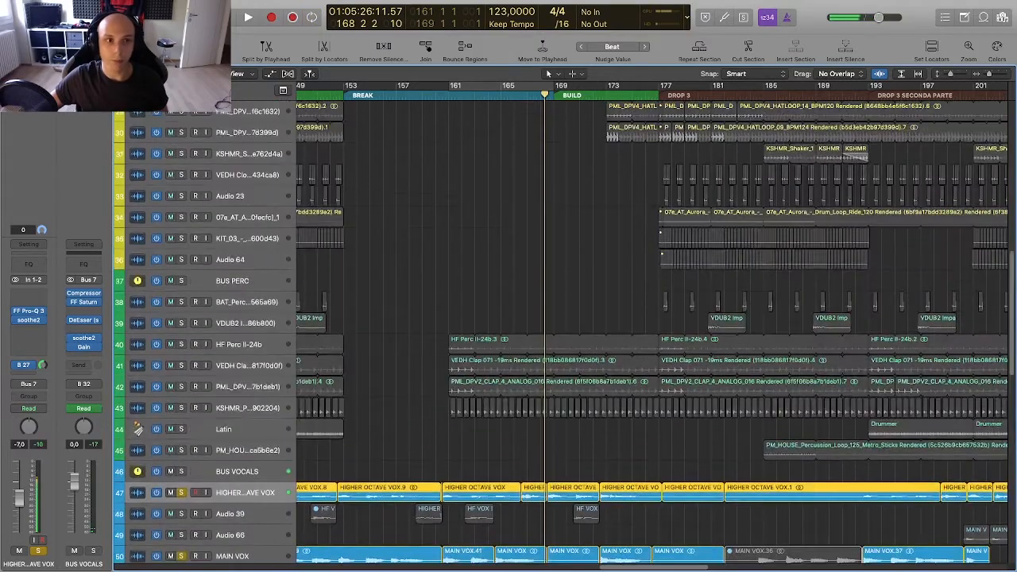
scroll(444, 171, "up", 4)
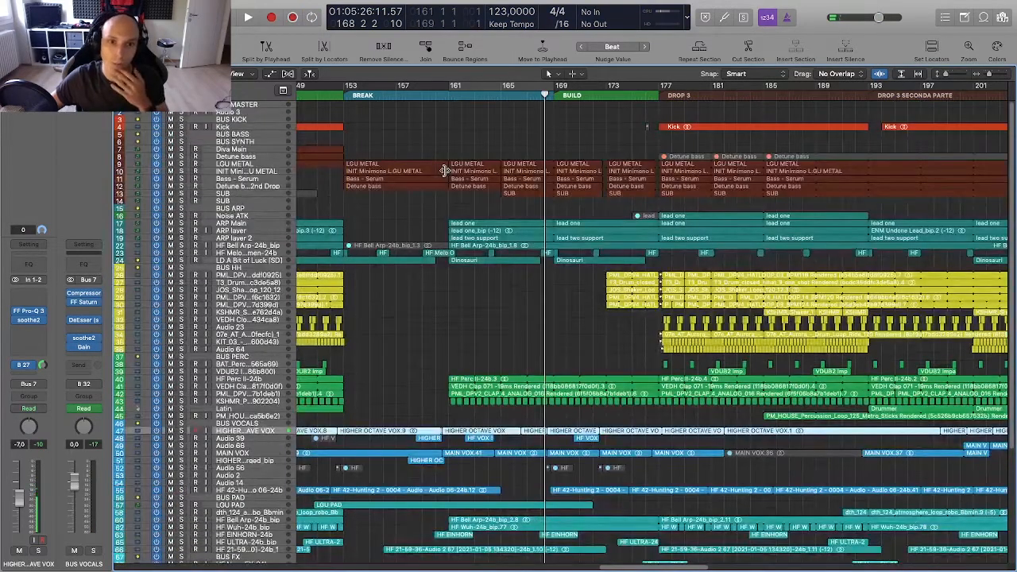
scroll(443, 173, "up", 5)
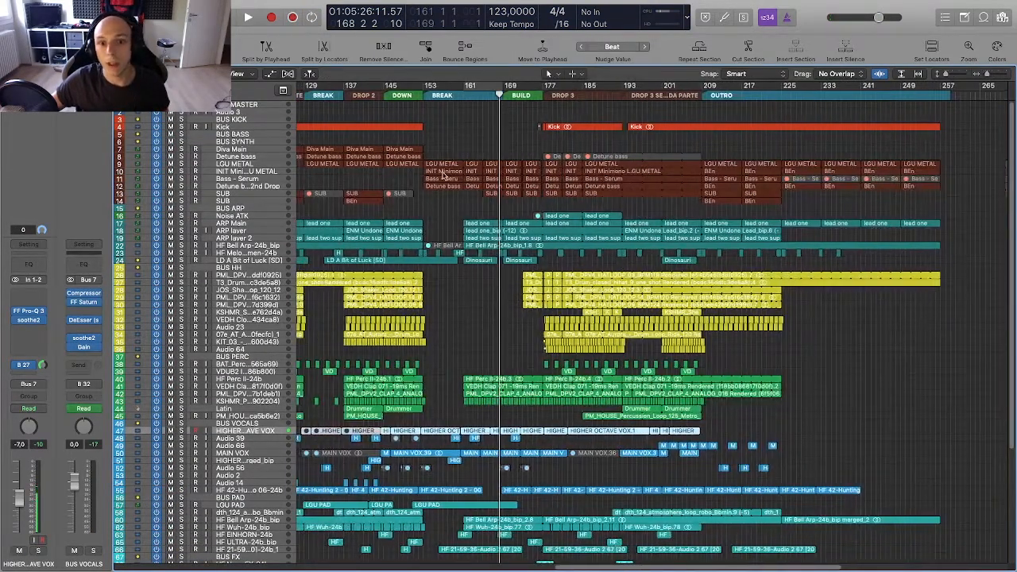
scroll(443, 175, "down", 1)
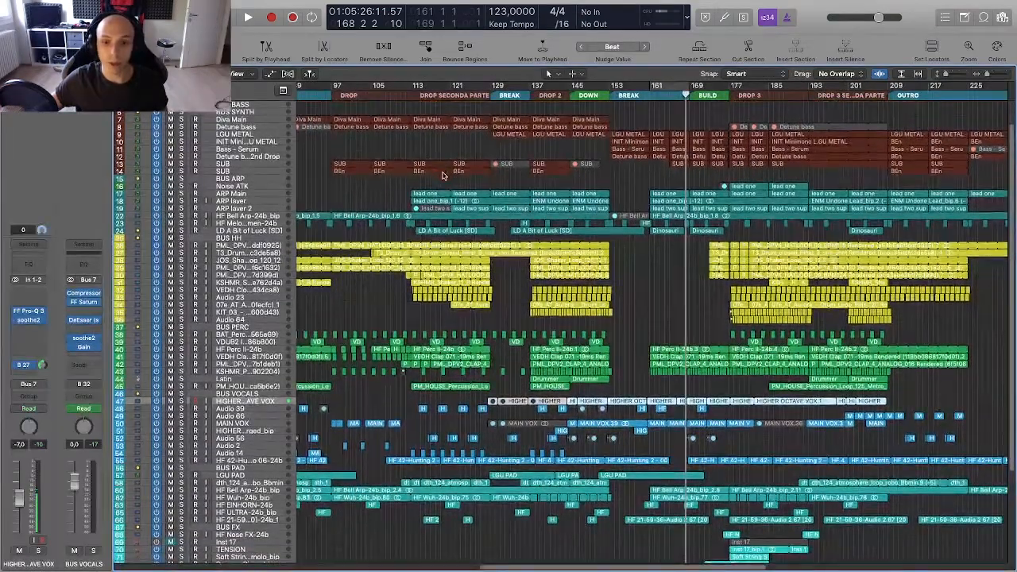
scroll(442, 174, "down", 6)
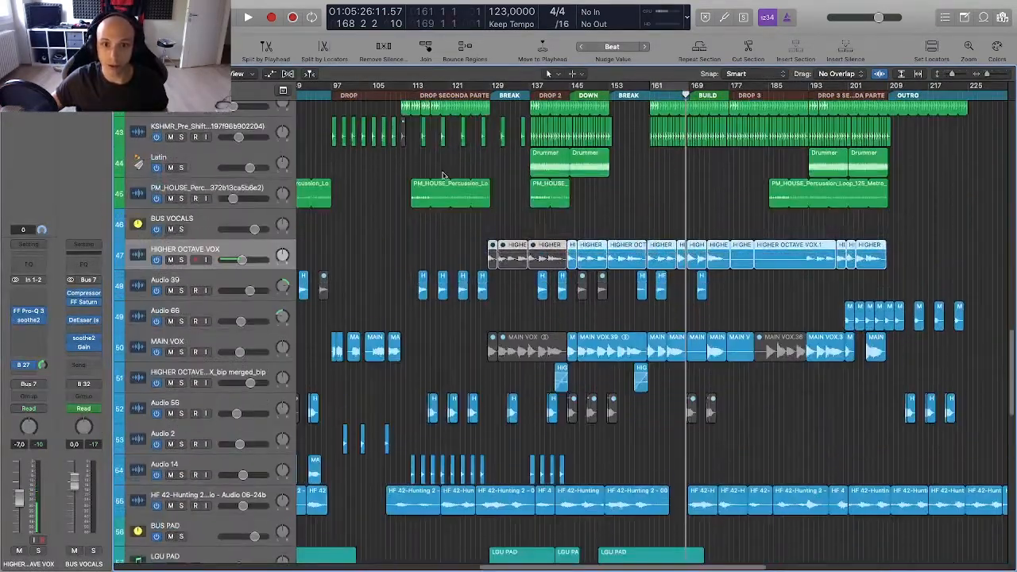
scroll(442, 175, "up", 10)
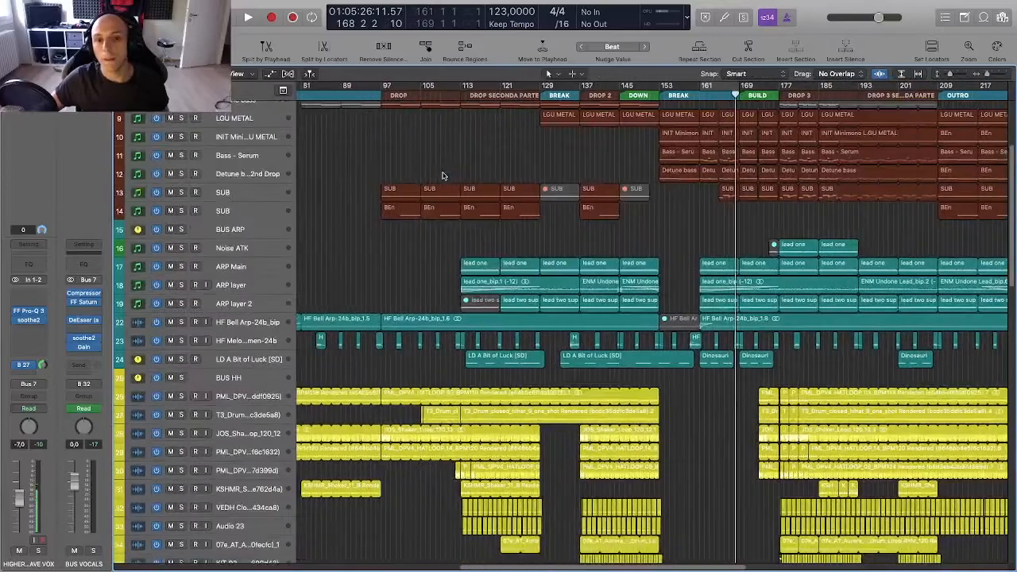
scroll(443, 175, "down", 5)
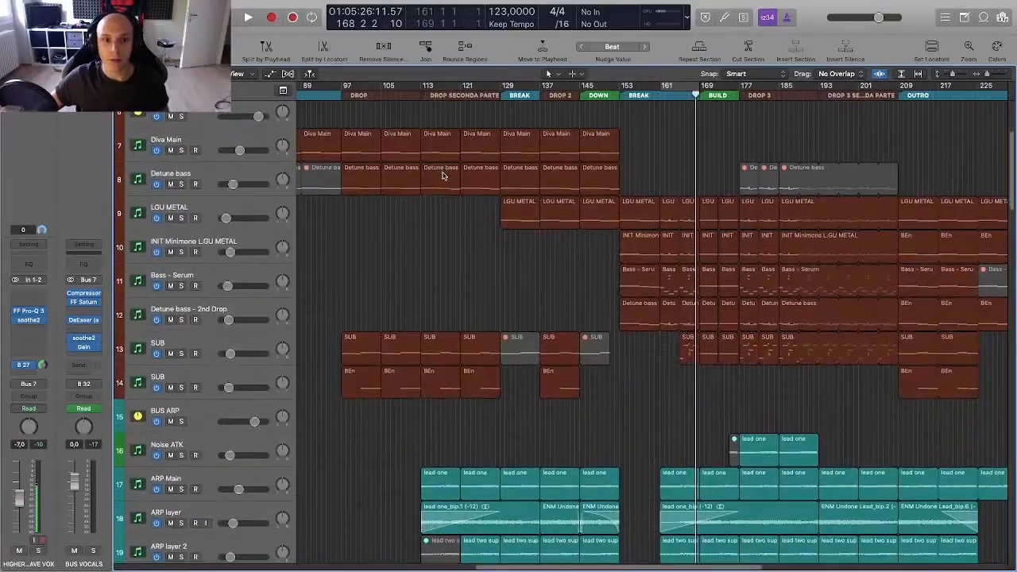
Step: Select the Kick track and play the song from the start of the Drop section at bar 97
scroll(192, 174, "up", 3)
left_click(209, 218)
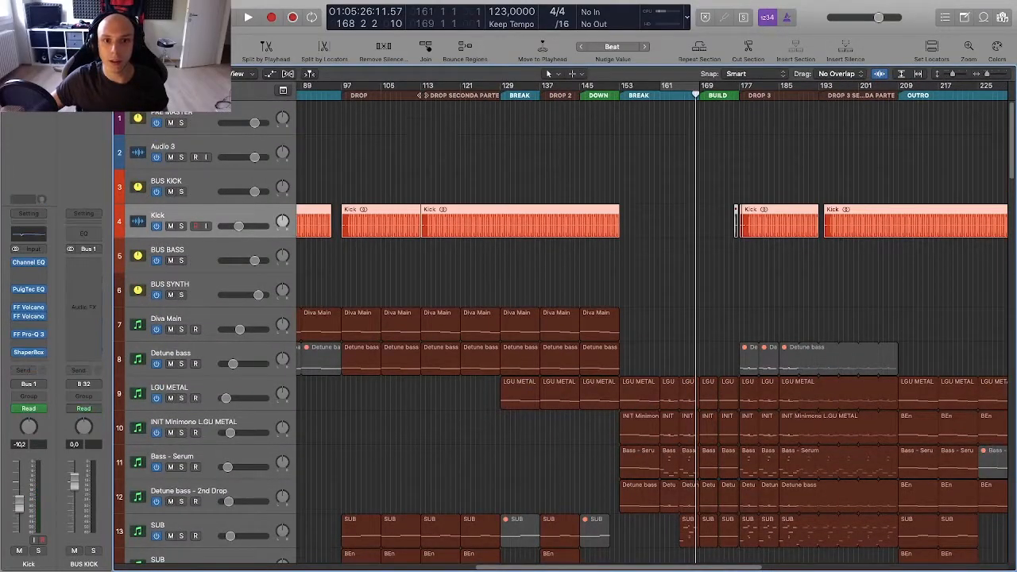
left_click(447, 152)
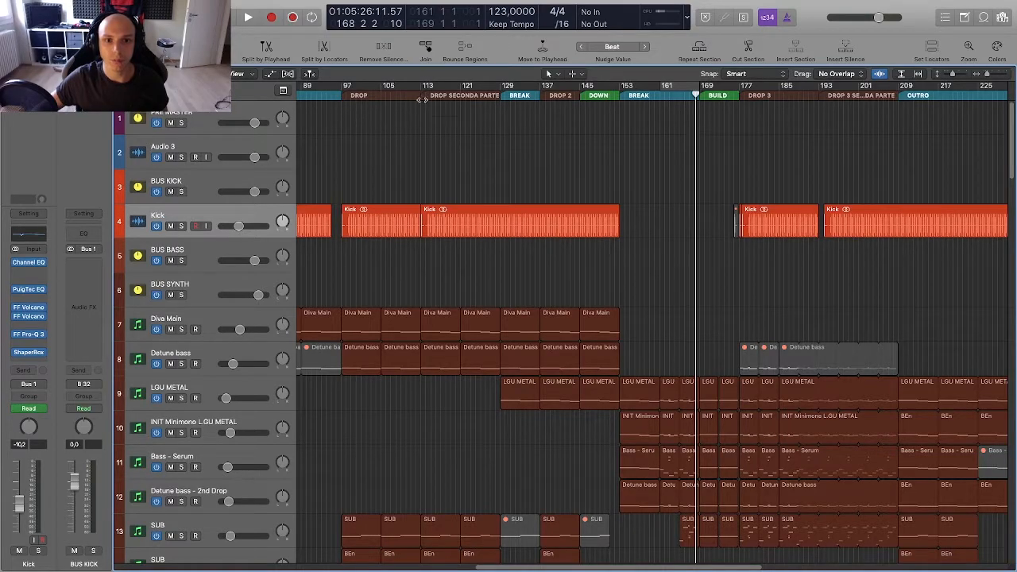
scroll(454, 132, "left", 2)
left_click(375, 95)
key("space")
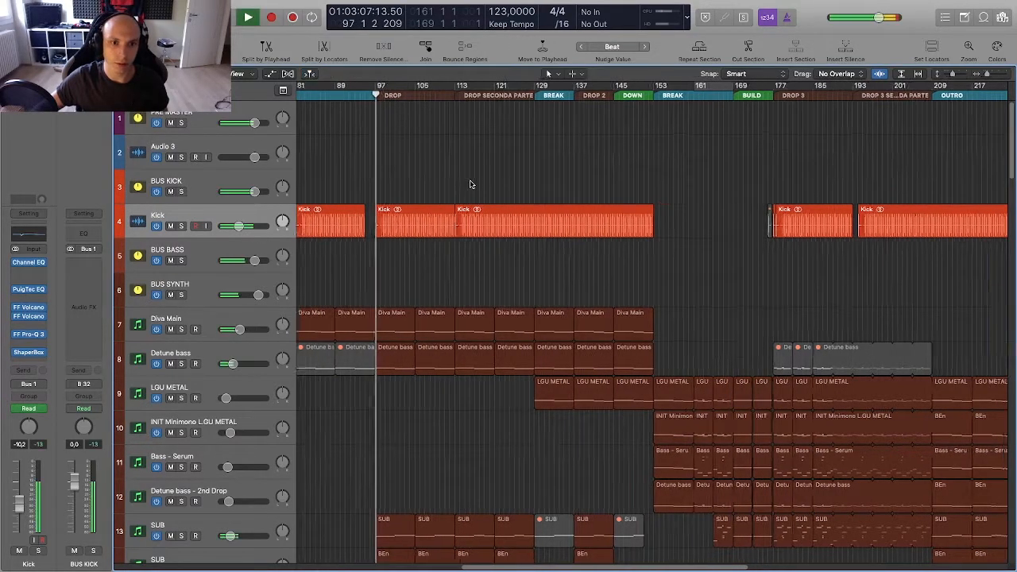
Step: Solo the Kick track and listen to it up close at the beginning of the Drop section
key("super+Right")
left_click(196, 213)
key("s")
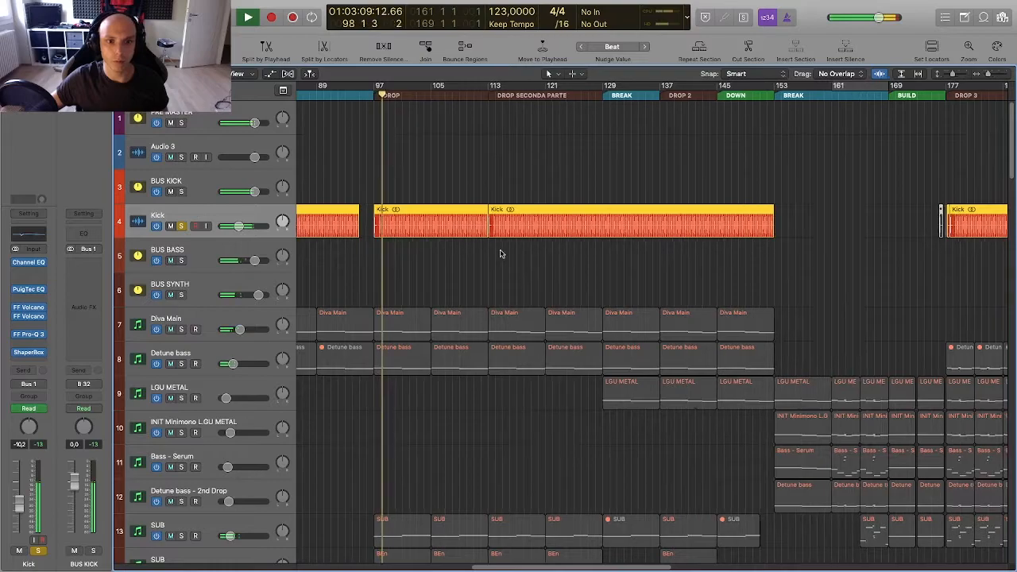
key("super+Right")
key("super+Right")
key("super+Down")
key("super+Down")
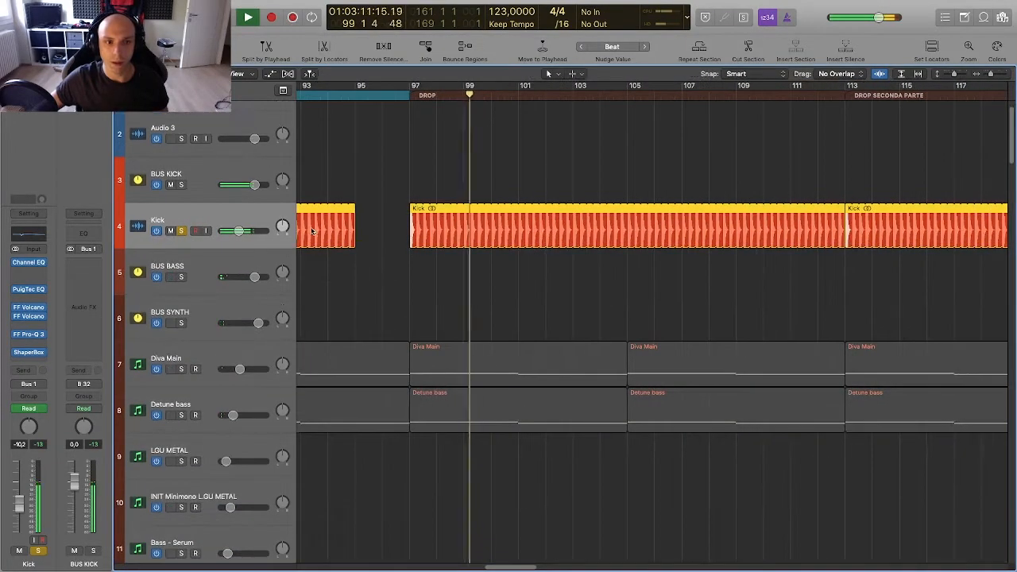
key("super+Right")
key("super+Right")
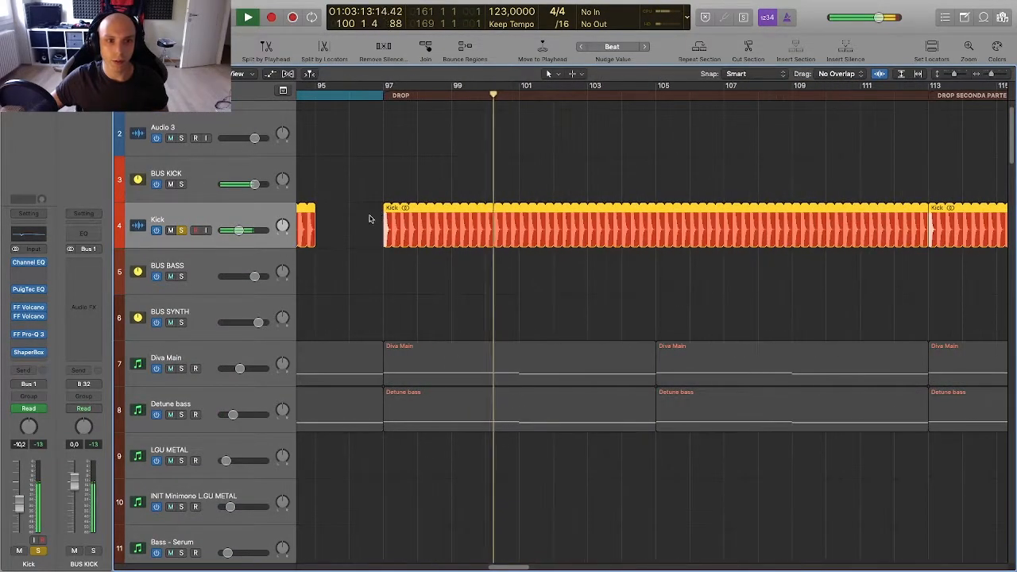
Step: Stop playback and open the Kick track's ShaperBox plugin, placing its window clear of the track headers
key("space")
left_click(31, 354)
left_click_drag(312, 36, 549, 119)
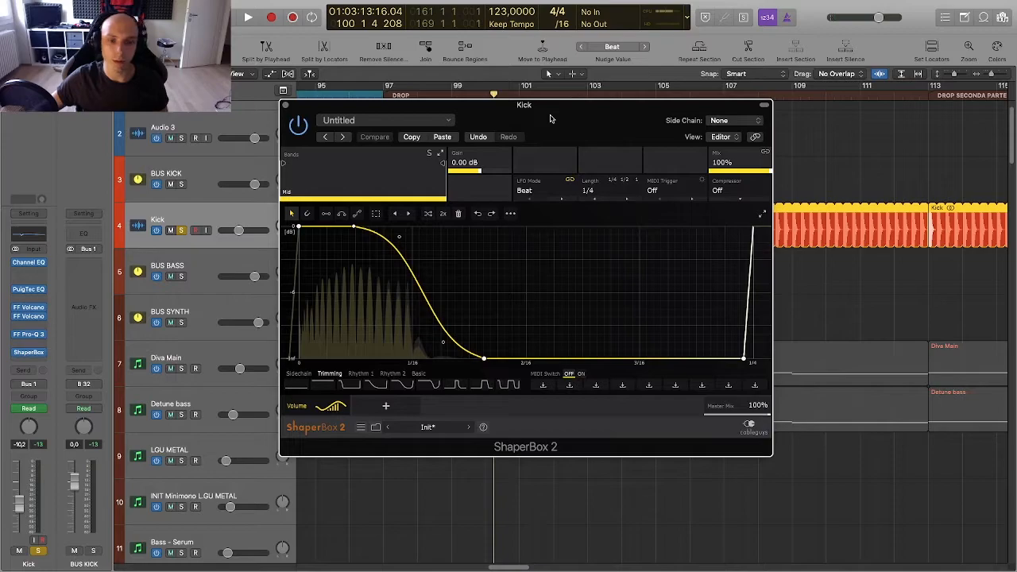
left_click_drag(549, 114, 654, 108)
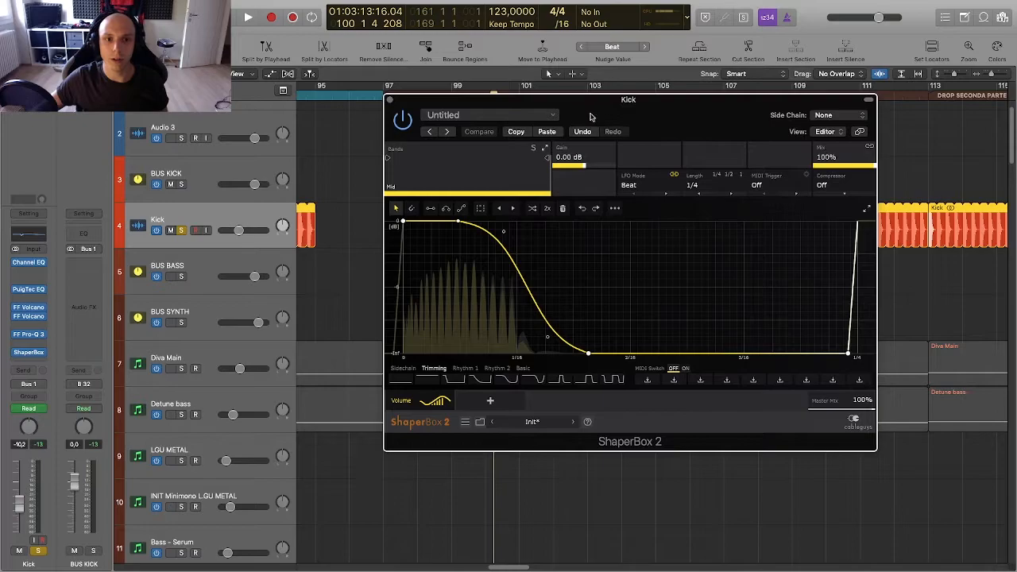
Step: Move the ShaperBox window below the Kick regions and set the cycle range from bar 97 to bar 104
left_click_drag(590, 117, 550, 313)
left_click_drag(389, 90, 622, 89)
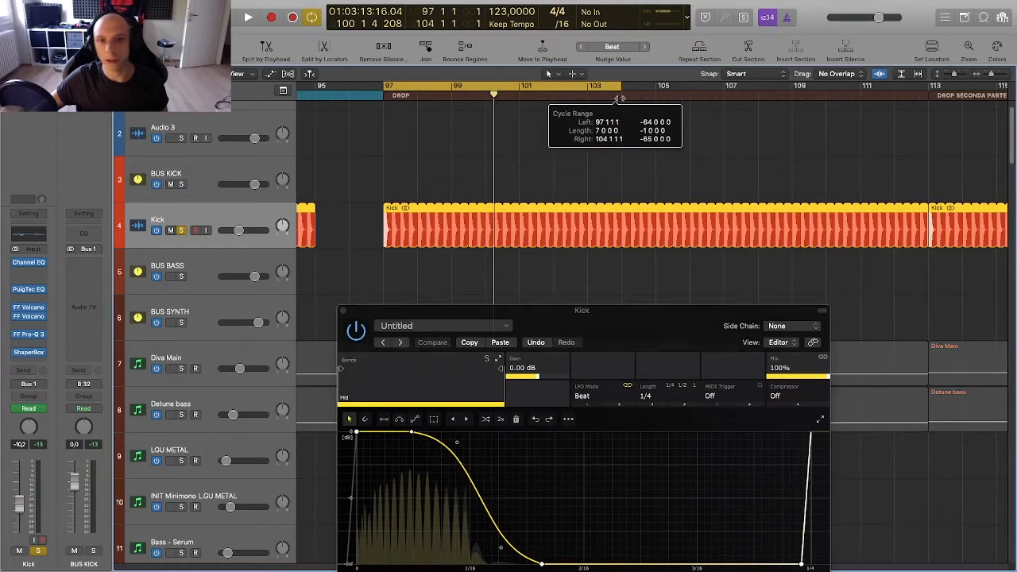
Step: Bring the whole ShaperBox window into view, play the looped kick through its volume curve, and close the window
scroll(568, 164, "down", 3)
left_click_drag(622, 333, 645, 228)
key("space")
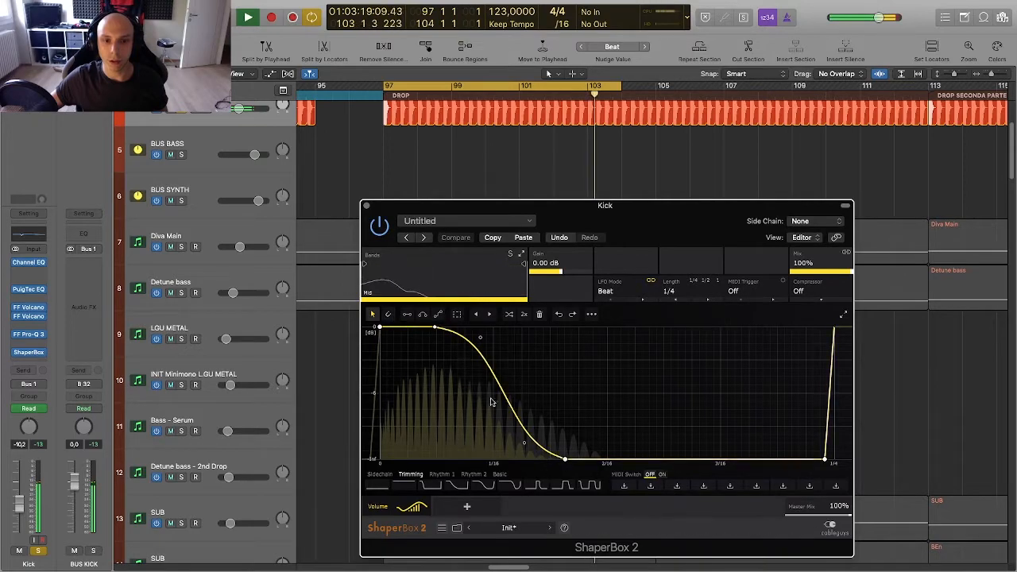
left_click(366, 206)
Step: Reopen the Kick track's ShaperBox during playback to examine the volume curve, and close it again
scroll(399, 234, "down", 5)
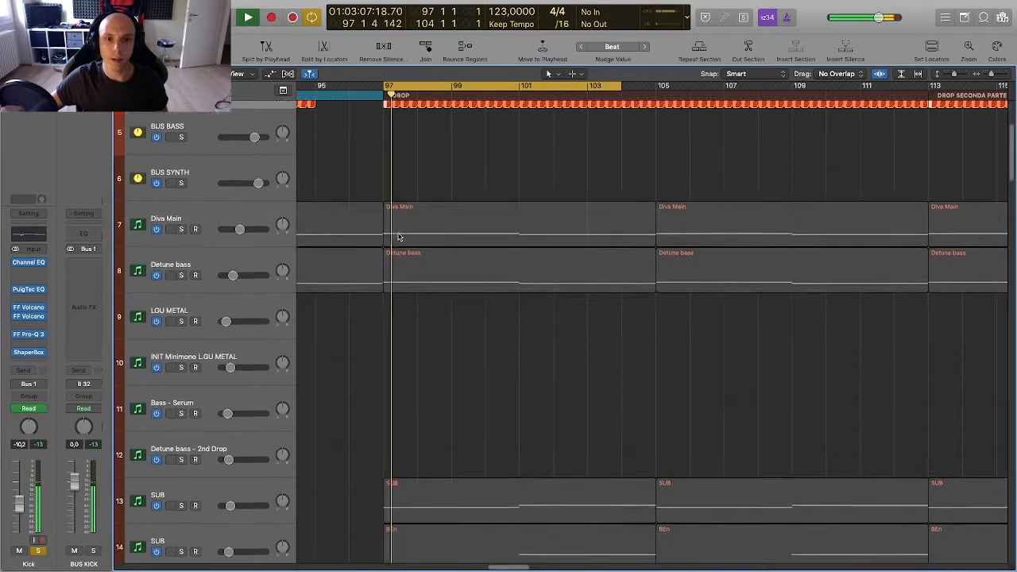
scroll(276, 179, "up", 2)
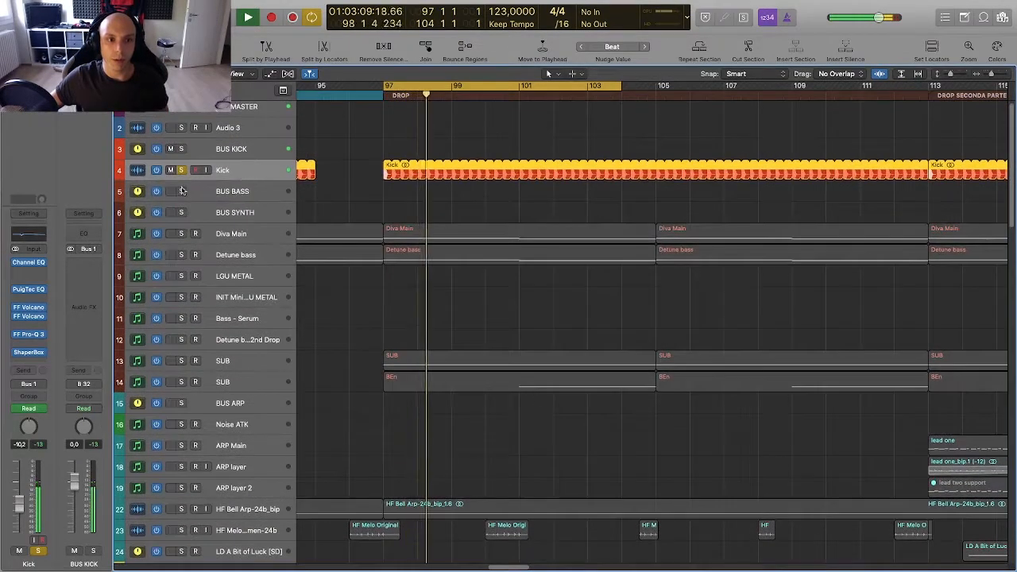
left_click(29, 352)
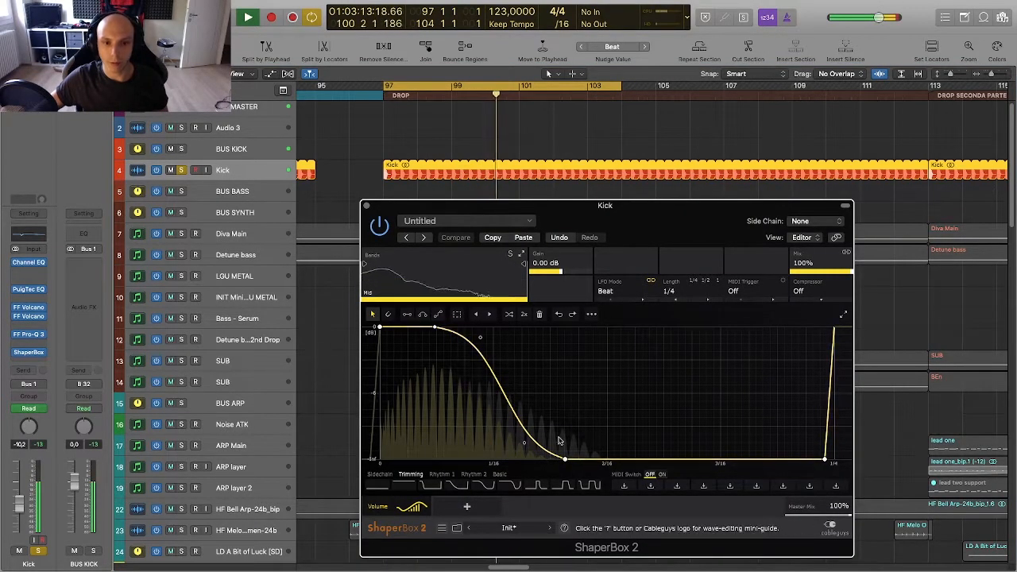
left_click(366, 205)
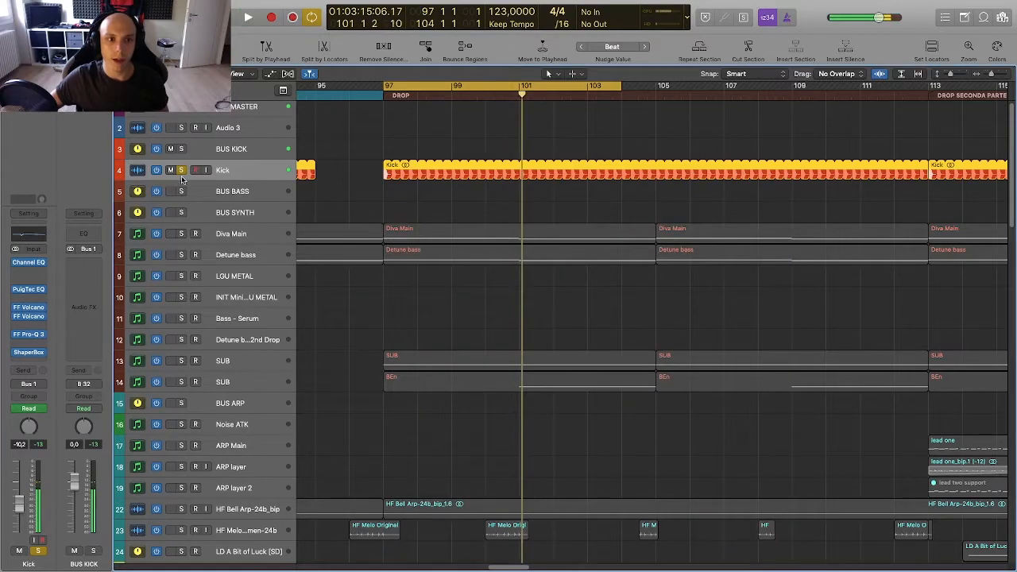
Step: Solo Diva Main in place of the Kick, select the Diva Main track and open its ShaperBox plugin
scroll(244, 232, "down", 1)
left_click(181, 215)
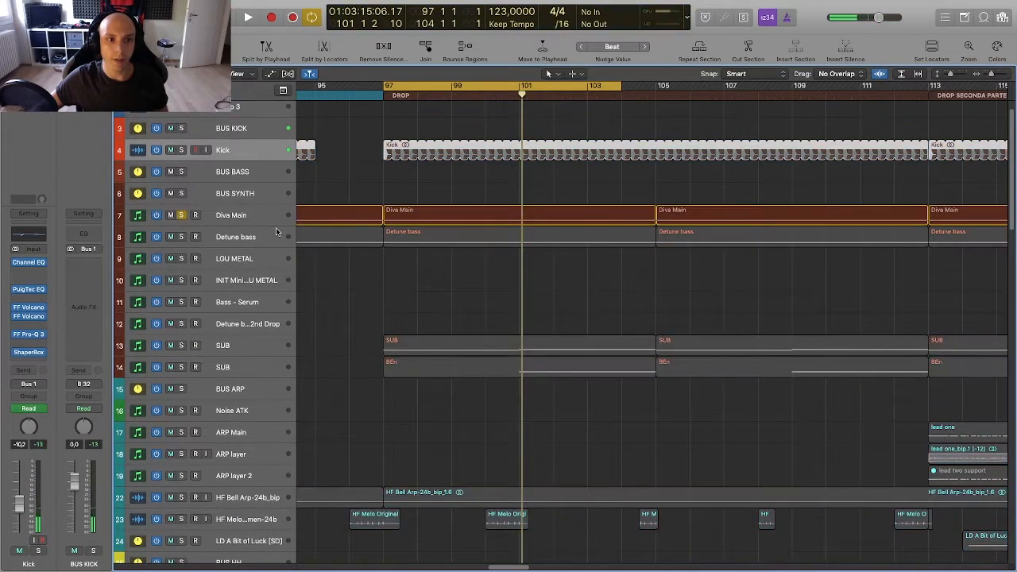
left_click(255, 220)
scroll(348, 238, "up", 3)
scroll(347, 237, "down", 5)
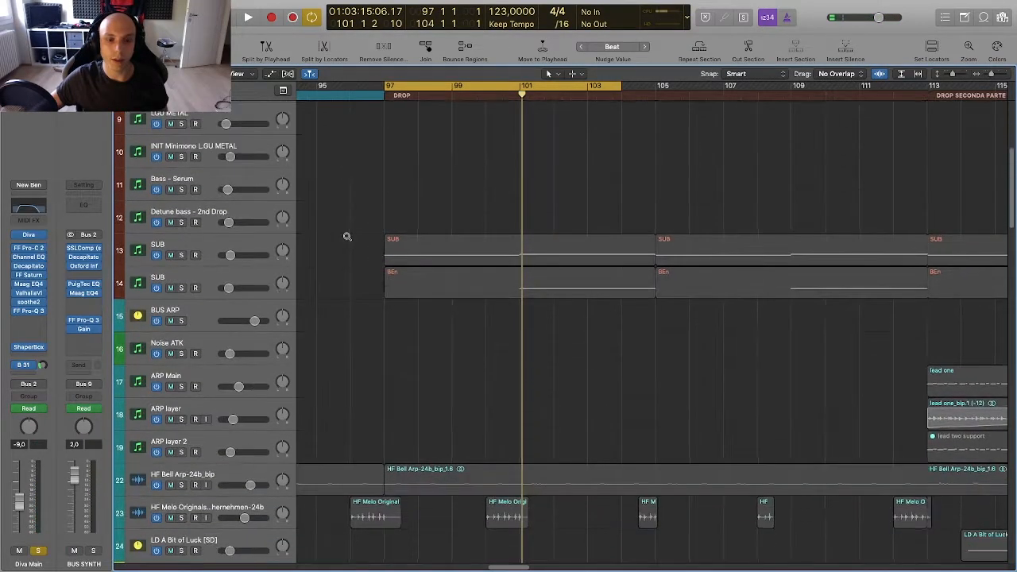
scroll(342, 238, "up", 4)
left_click(28, 347)
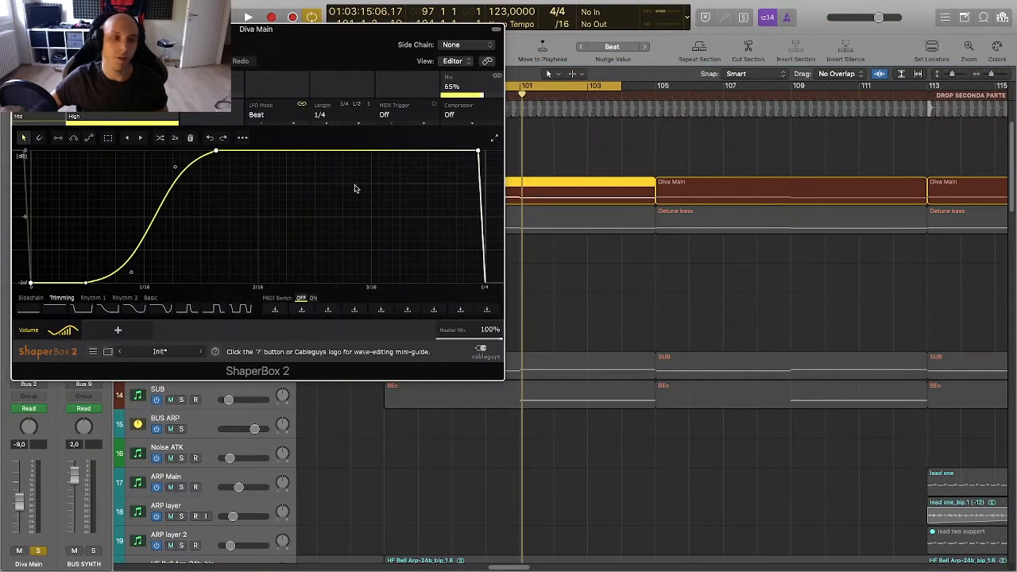
Step: Play the soloed Diva Main, move its ShaperBox window below the Diva Main regions, and stop playback
left_click(242, 138)
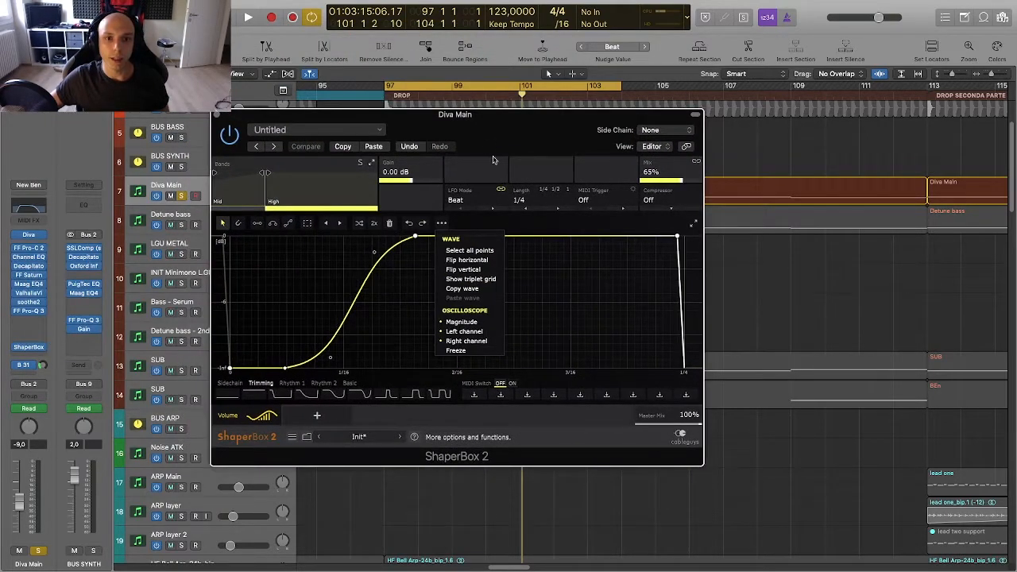
left_click(579, 234)
key("space")
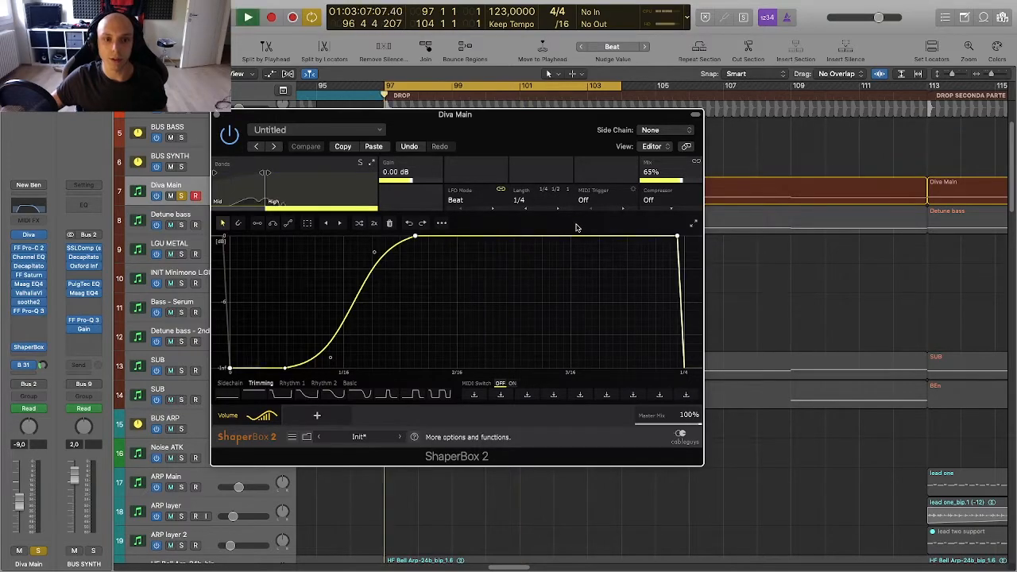
left_click_drag(489, 142, 563, 311)
key("space")
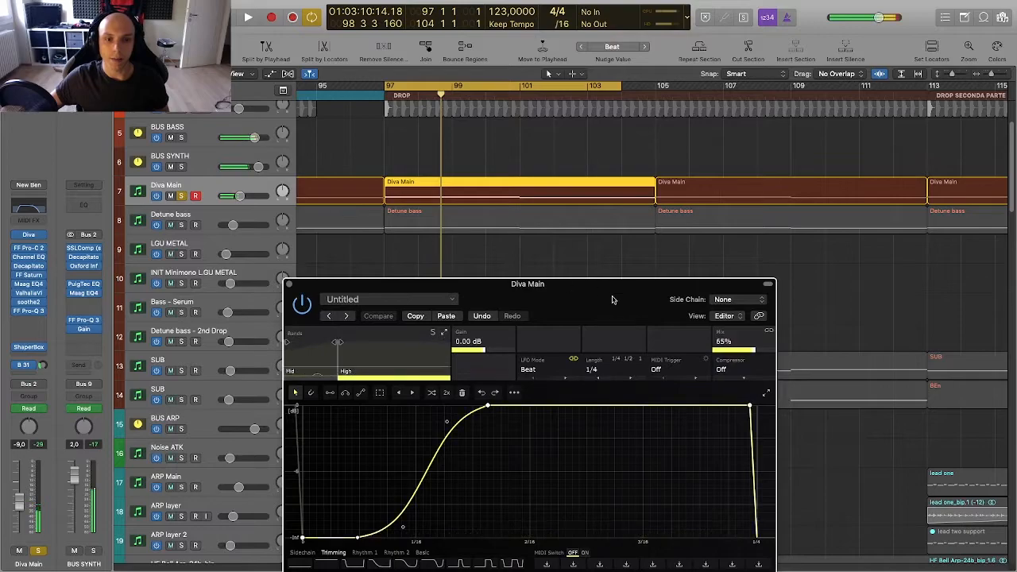
Step: Listen to Diva Main with the Kick track selected while watching the ShaperBox curve, then close the plugin and stop playback
left_click_drag(613, 286, 607, 212)
scroll(215, 119, "up", 3)
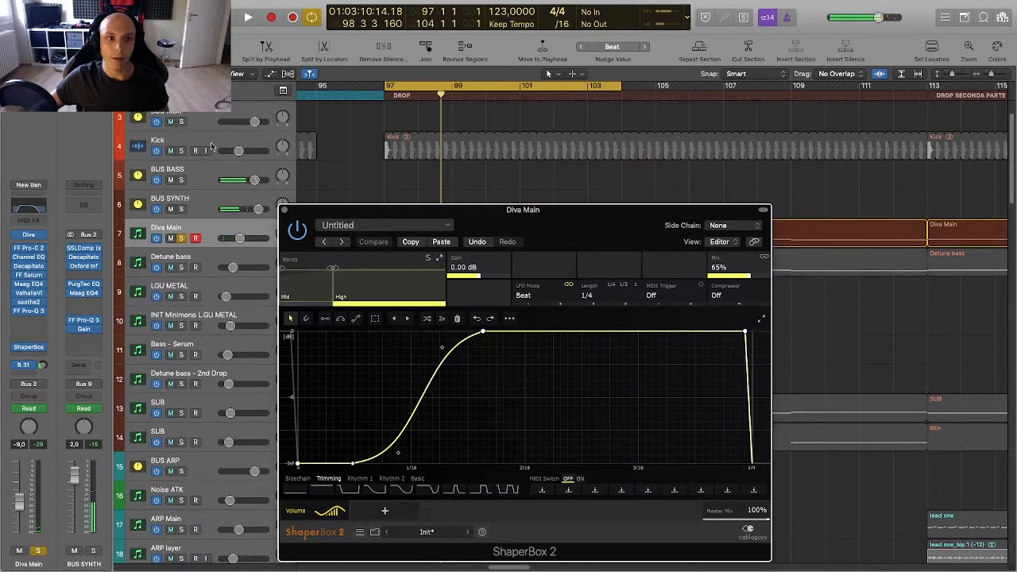
left_click(208, 141)
left_click_drag(558, 234, 479, 145)
key("space")
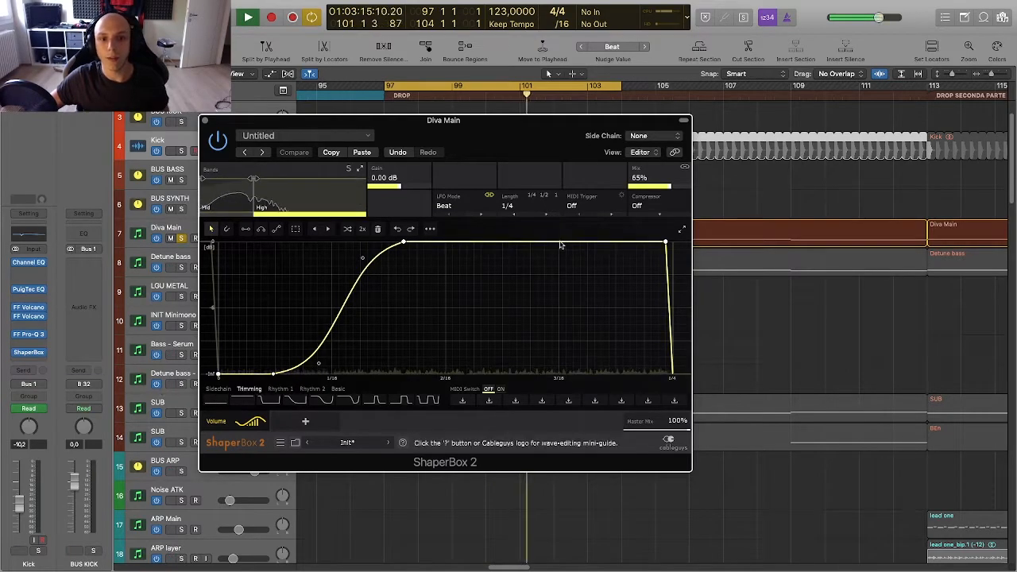
left_click(204, 121)
key("space")
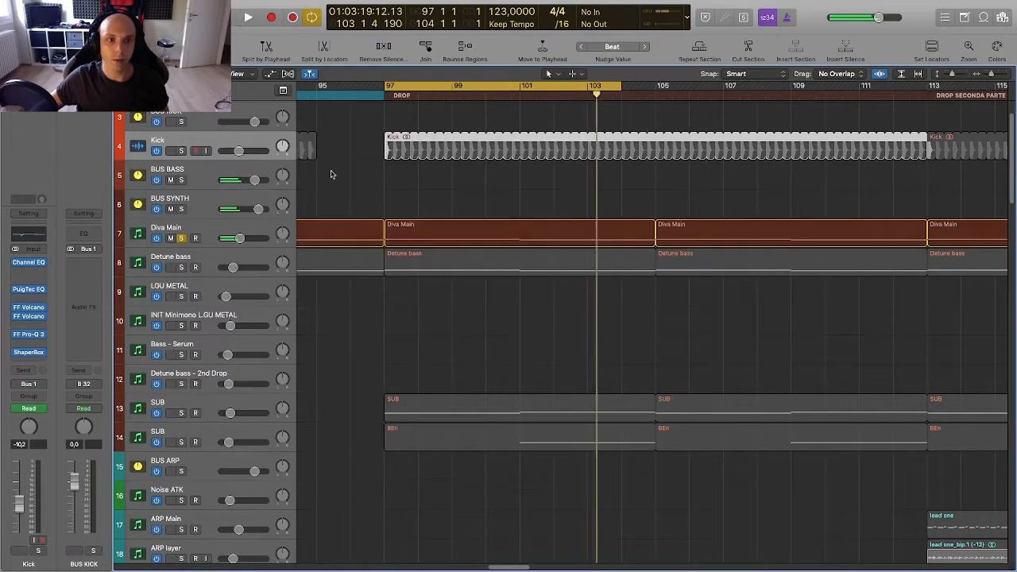
Step: Unsolo Diva Main and turn off cycle mode
left_click(181, 238)
left_click(447, 211, "ctrl+alt")
scroll(448, 212, "down", 3)
scroll(448, 212, "up", 3)
key("c")
Step: Survey the bass and kick regions across the arrangement from the Drop through Drop 2 and the following Break
scroll(448, 212, "down", 2)
scroll(448, 212, "up", 5)
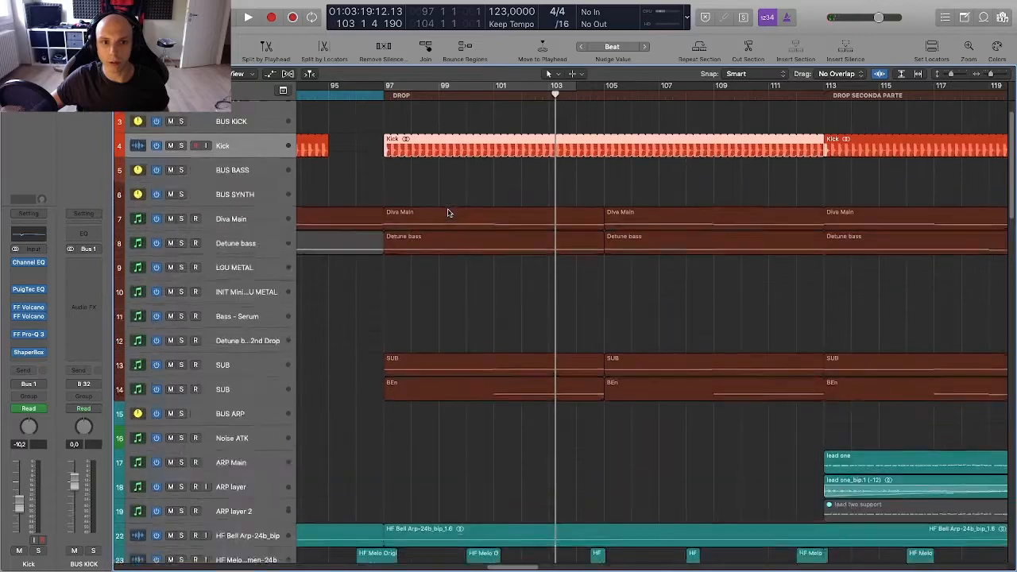
scroll(449, 211, "down", 4)
scroll(418, 211, "up", 3)
scroll(418, 211, "down", 4)
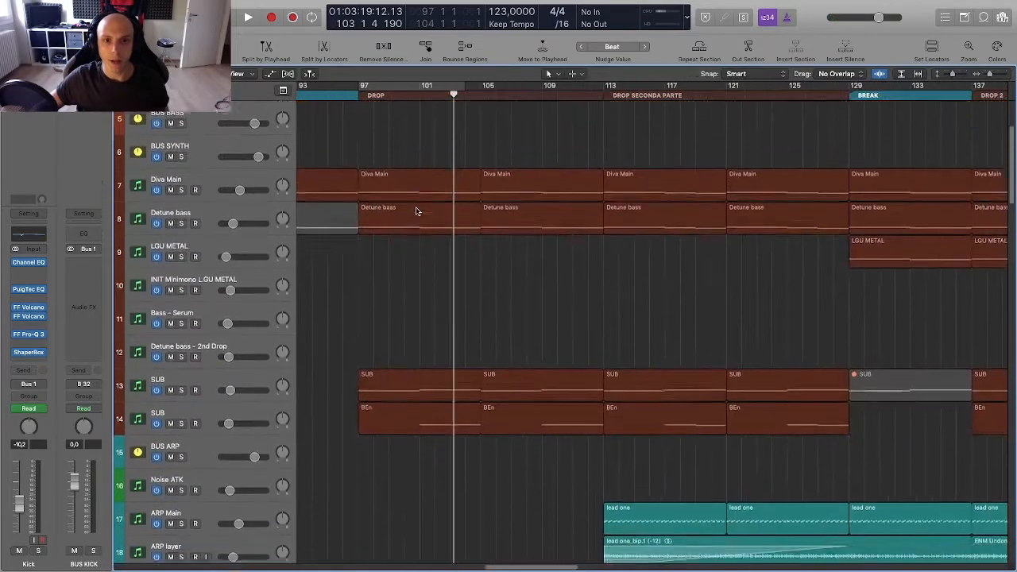
scroll(418, 211, "down", 2)
scroll(418, 212, "right", 3)
scroll(418, 211, "up", 4)
scroll(418, 212, "down", 3)
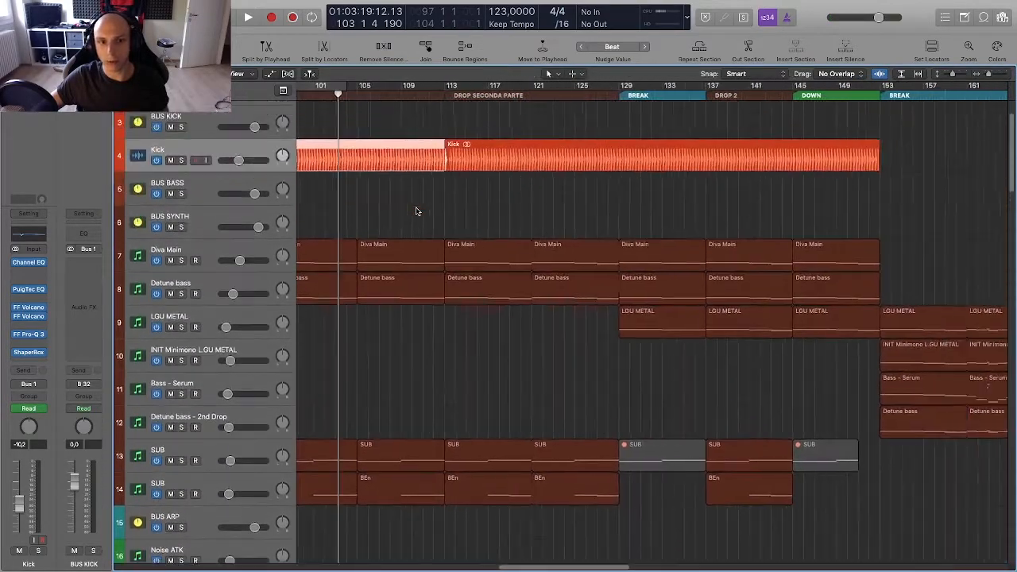
scroll(418, 211, "left", 2)
scroll(418, 212, "down", 1)
Step: Solo and select the Diva Main track and set the cycle range from bar 97 to bar 113
left_click(181, 229)
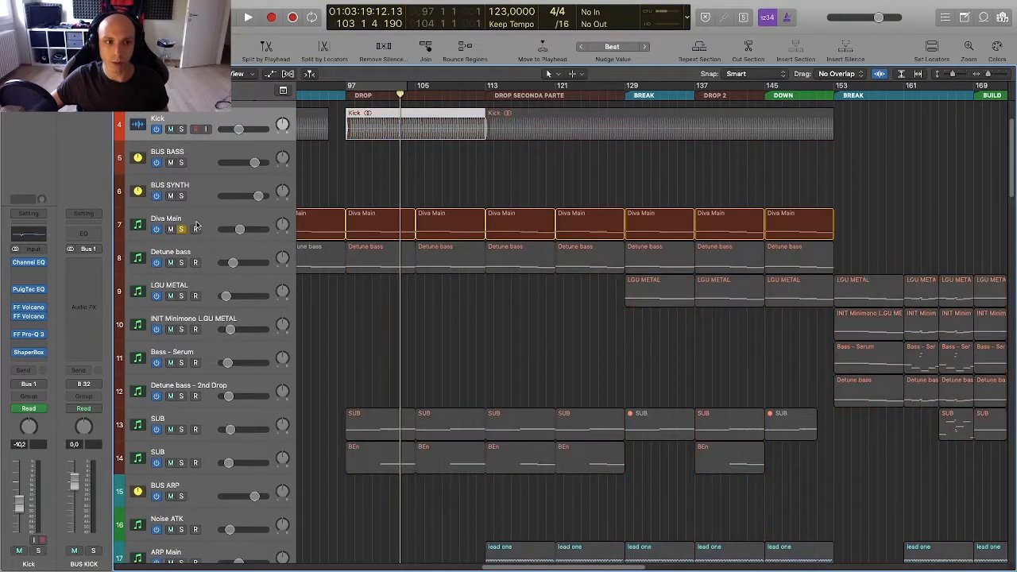
left_click(199, 223)
left_click_drag(354, 88, 486, 98)
left_click(452, 93)
left_click_drag(423, 89, 414, 89)
left_click(475, 87)
left_click_drag(476, 87, 486, 87)
Step: Play the looped Drop section with the Kick track selected and enlarge the track heights
key("space")
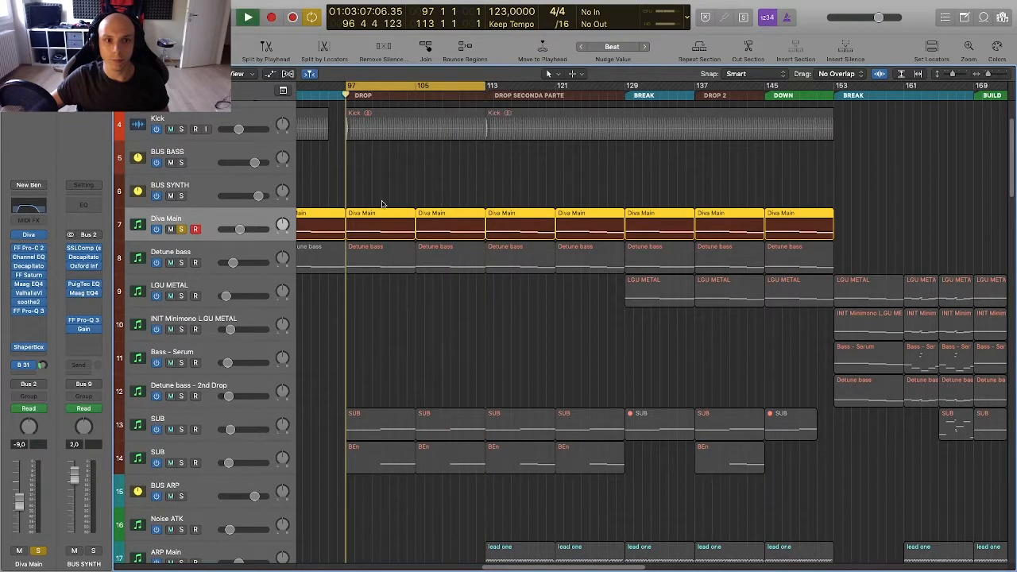
left_click(212, 122)
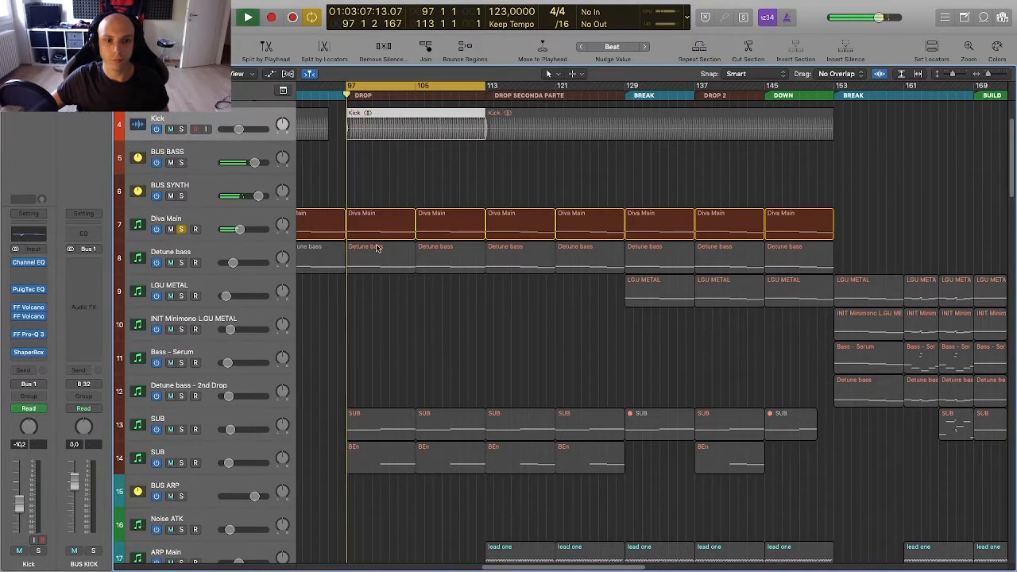
key("super+Down")
key("super+Down")
scroll(433, 267, "down", 2)
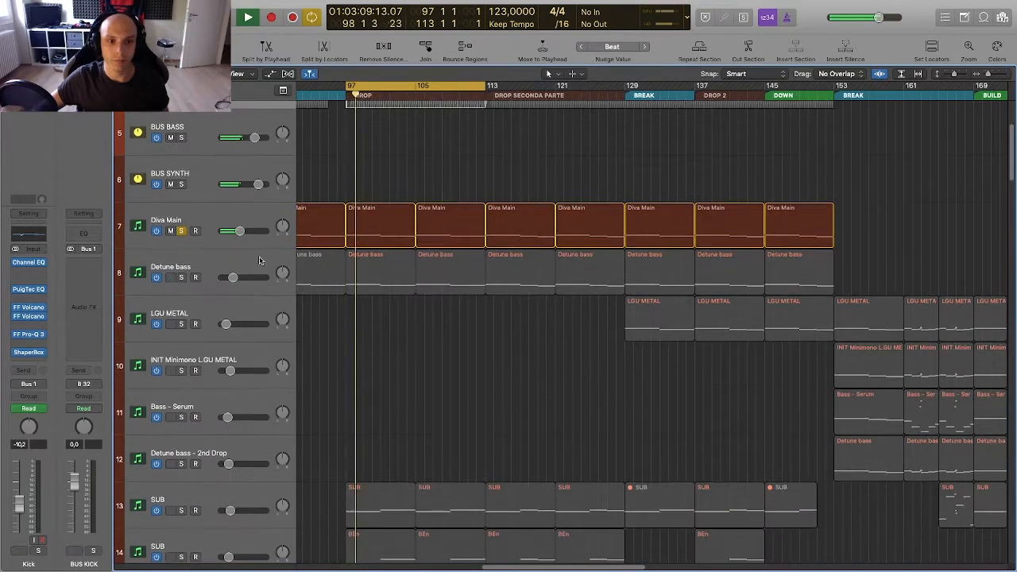
Step: Examine Diva Main's Diva synth settings and its frequency automation lane, then hide the automation and stop playback
left_click(235, 217)
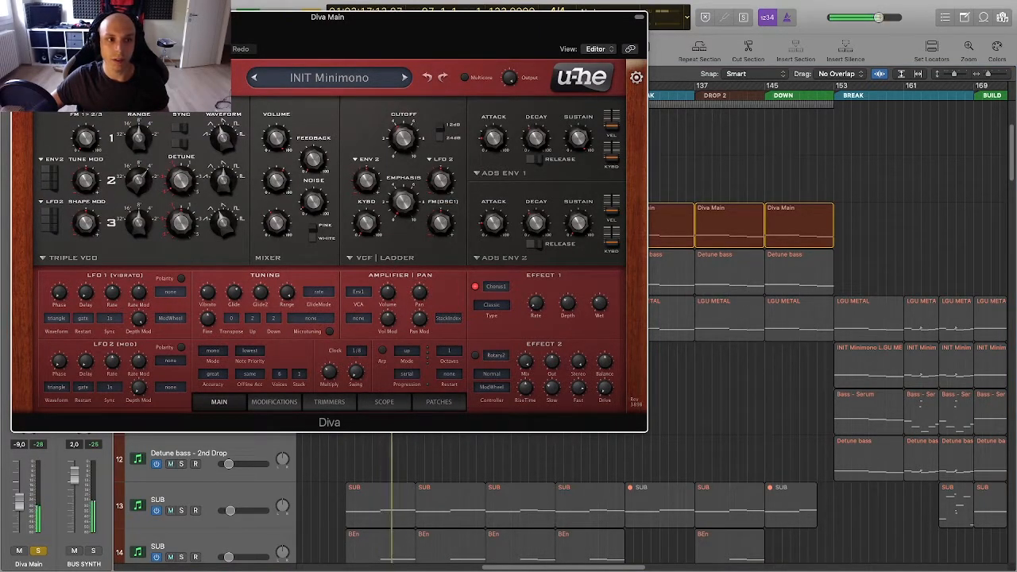
key("super+w")
key("a")
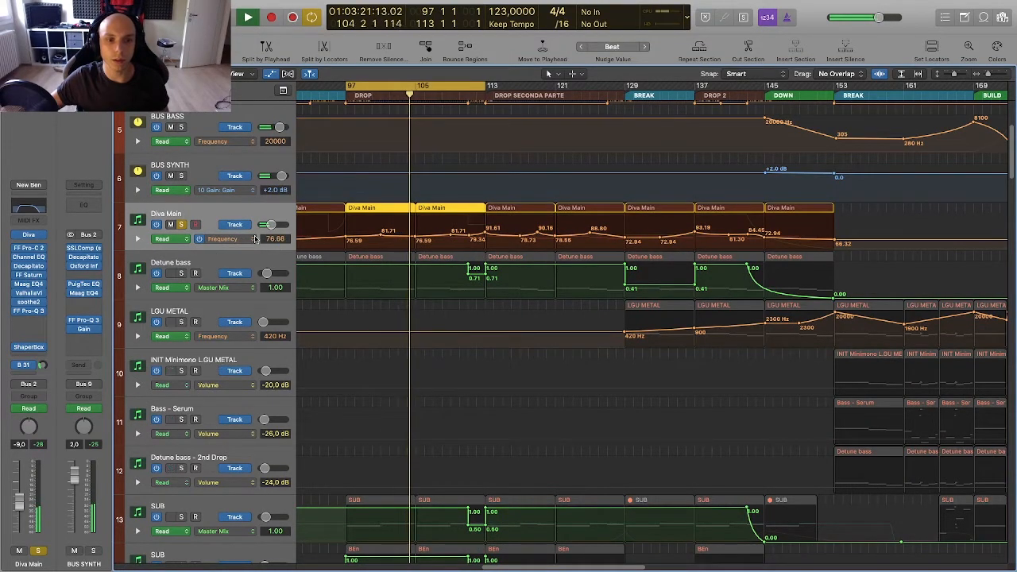
key("a")
key("space")
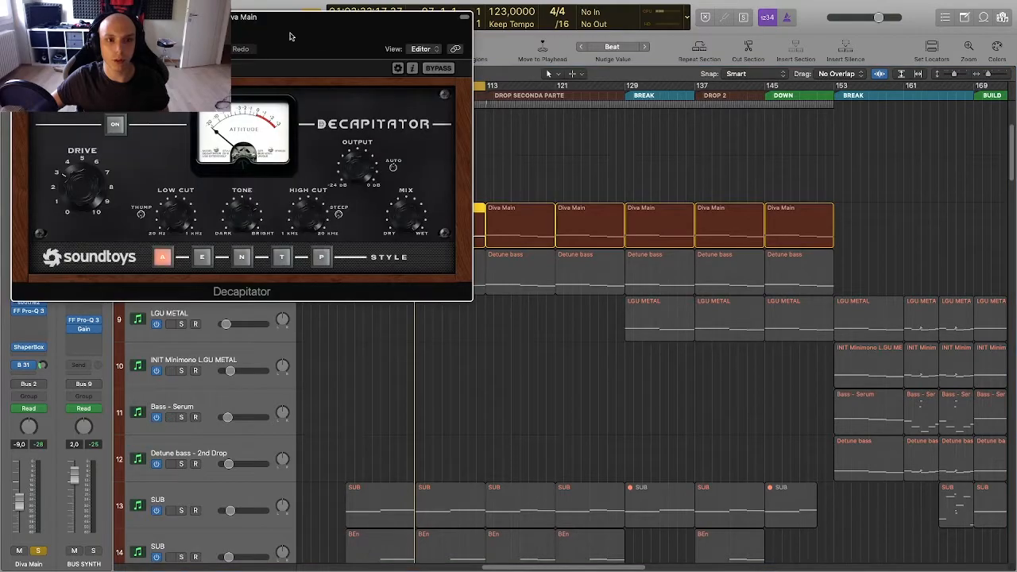
Step: Examine the Decapitator and Maag EQ4 plugins on Diva Main, closing each one after viewing
left_click_drag(290, 37, 636, 168)
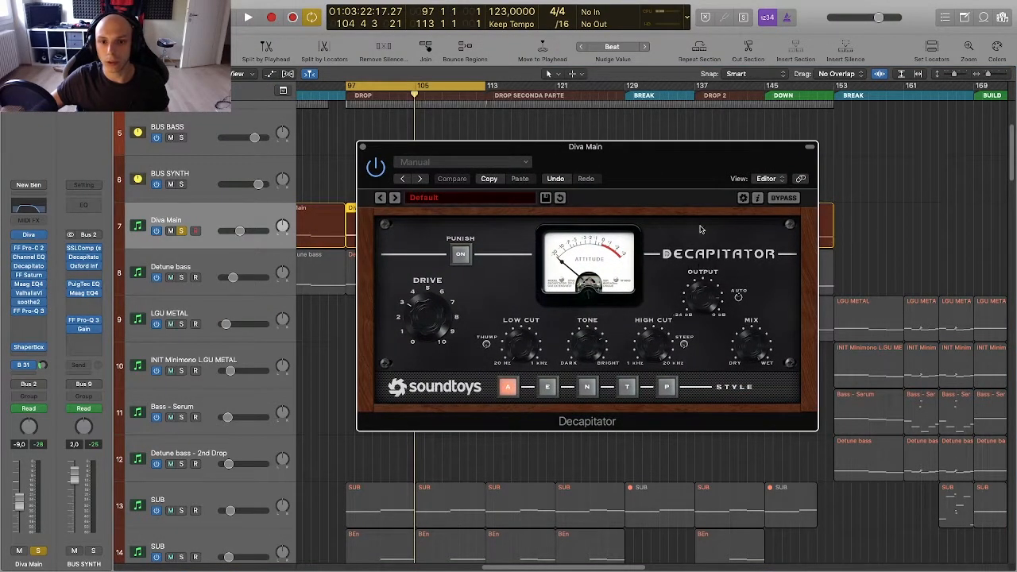
left_click(362, 148)
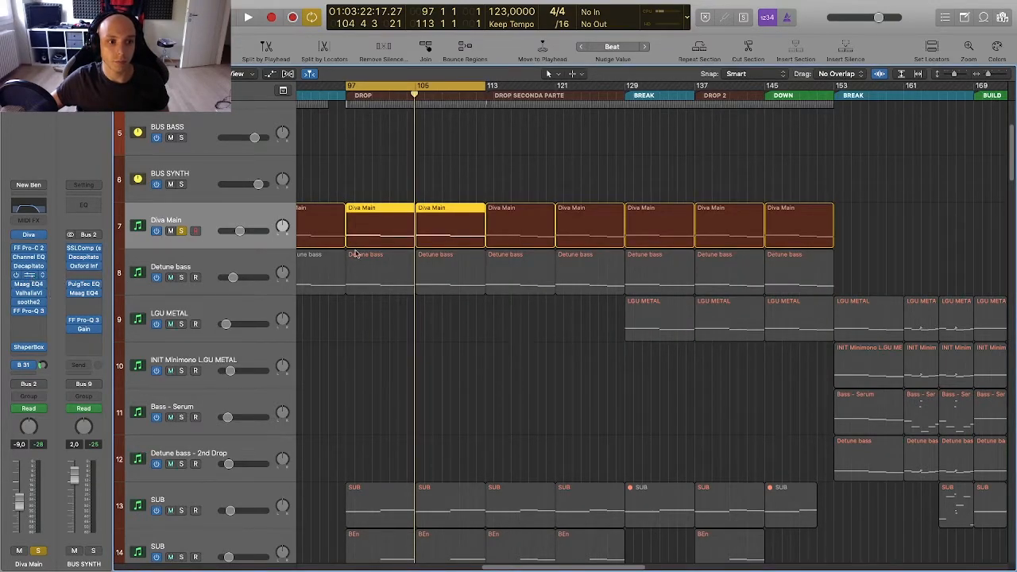
left_click(20, 17)
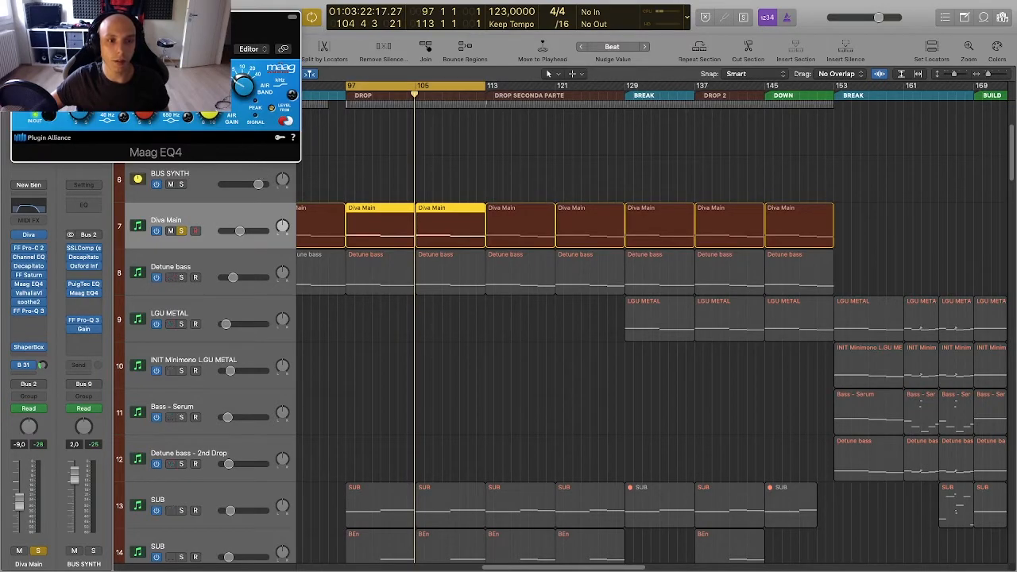
left_click(20, 17)
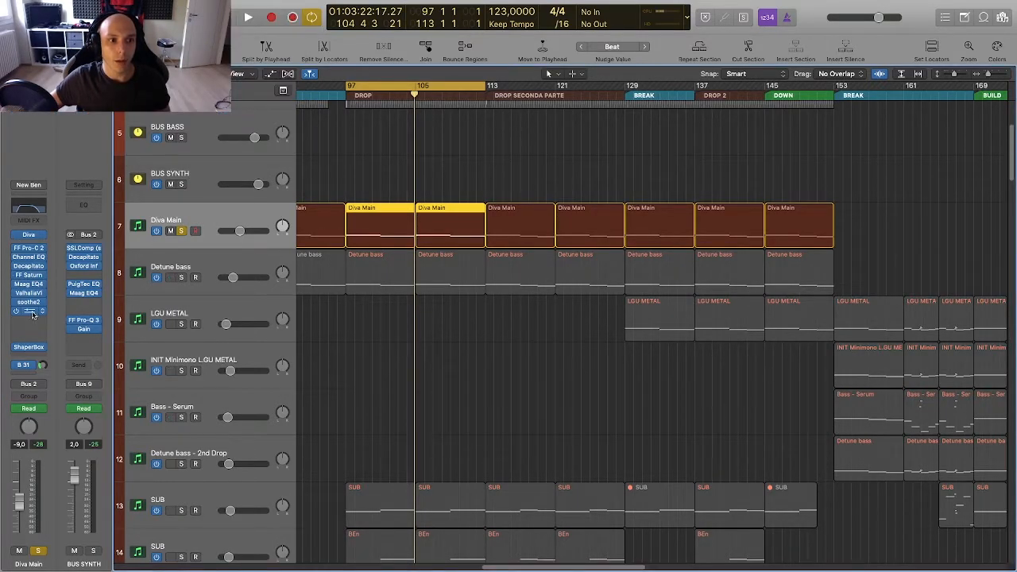
Step: Open soothe2 on Diva Main, play the loop through it and move its window clear of the track headers
left_click(30, 303)
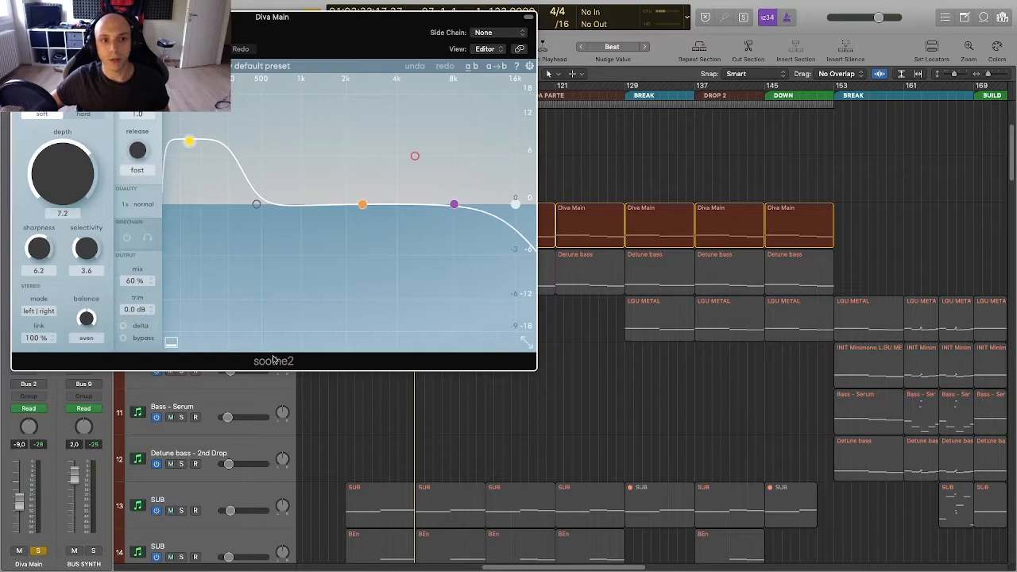
key("space")
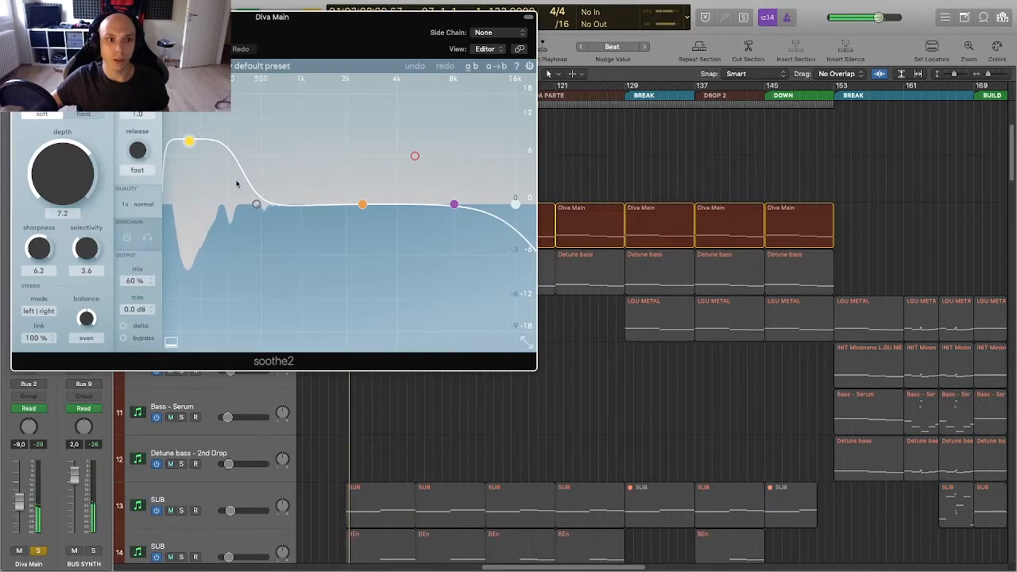
left_click_drag(316, 35, 613, 98)
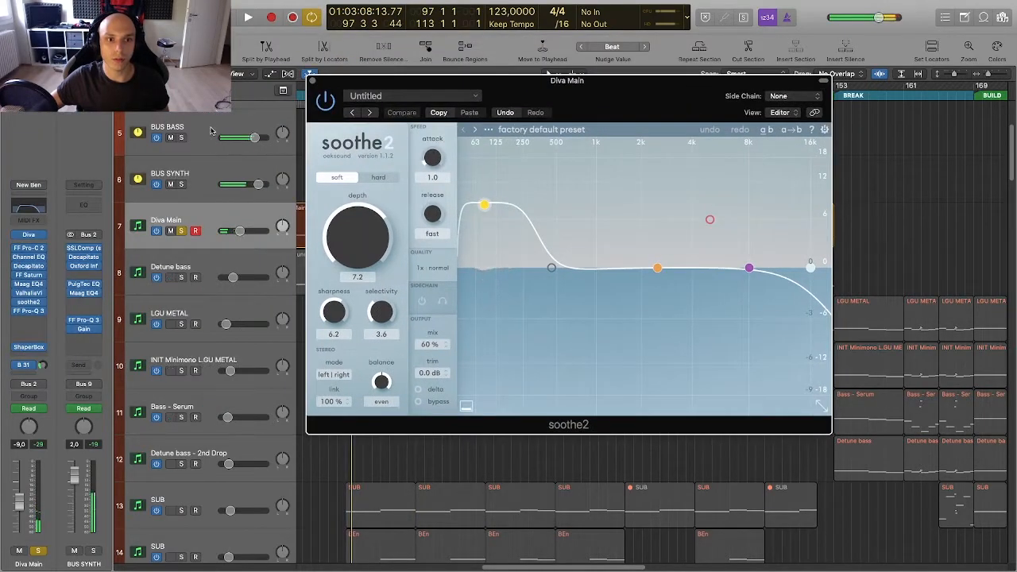
Step: Select the Kick track, resume playback, and briefly monitor soothe2's delta signal on Diva Main
scroll(211, 134, "up", 3)
left_click(210, 147)
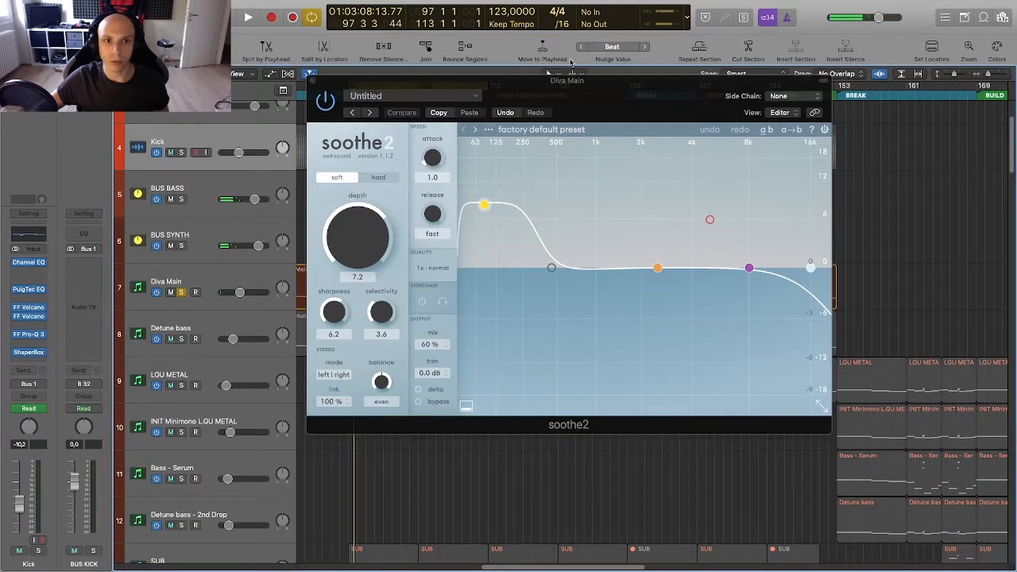
key("space")
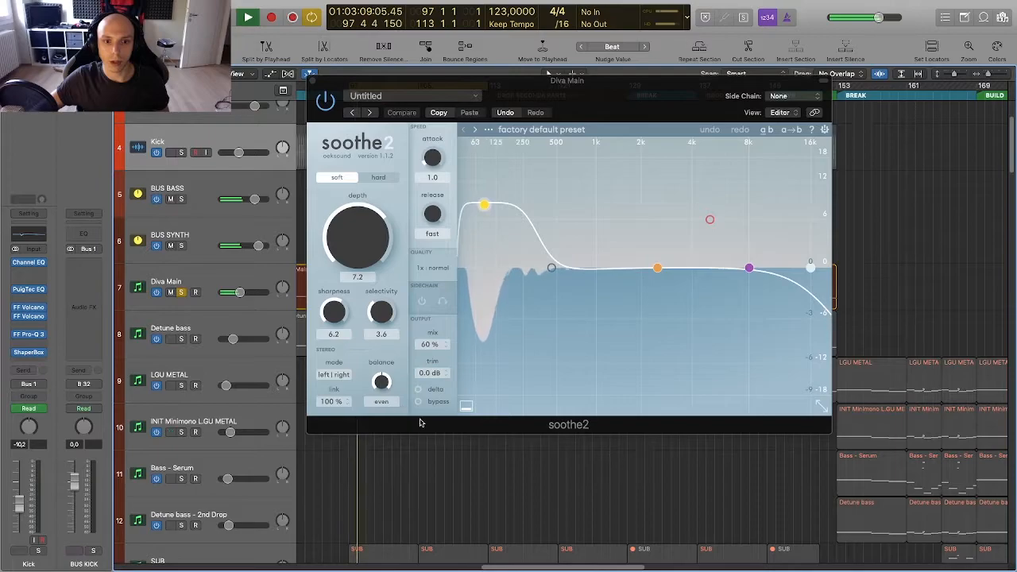
left_click(418, 389)
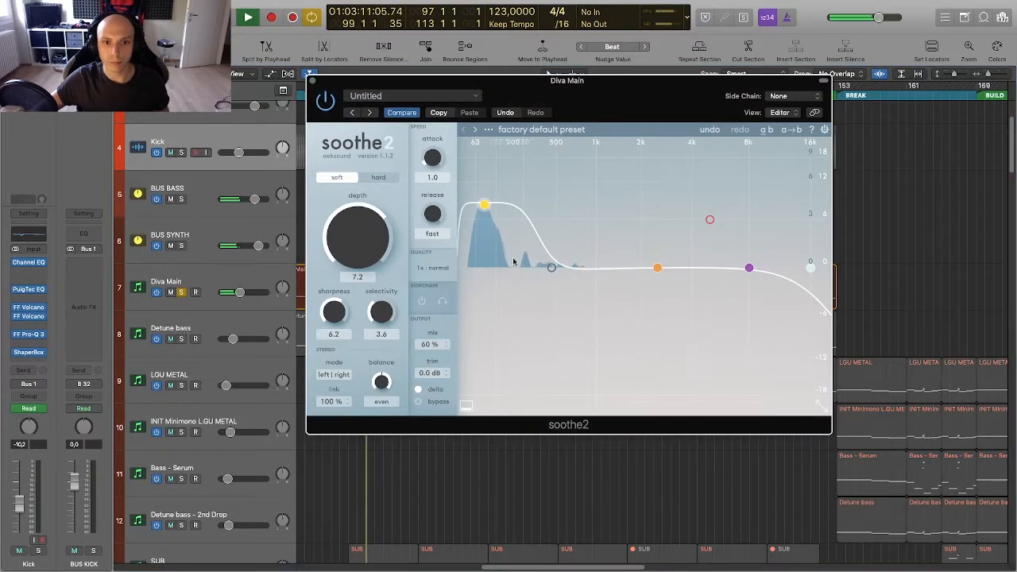
left_click(419, 390)
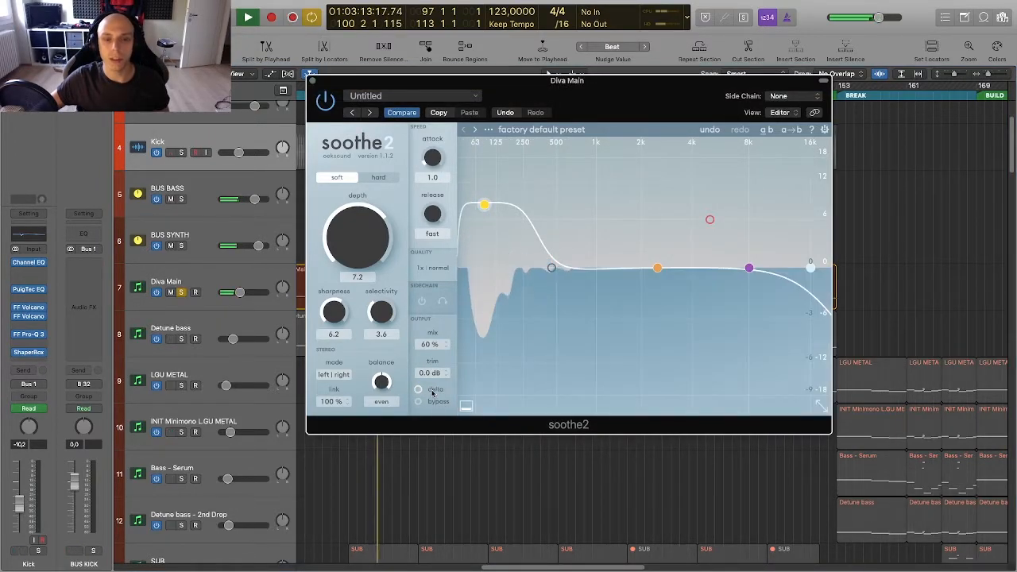
Step: Close soothe2, select Diva Main, and review its soothe2 and FF Pro-Q 3 settings, closing each plugin after viewing
left_click(313, 80)
left_click(188, 271)
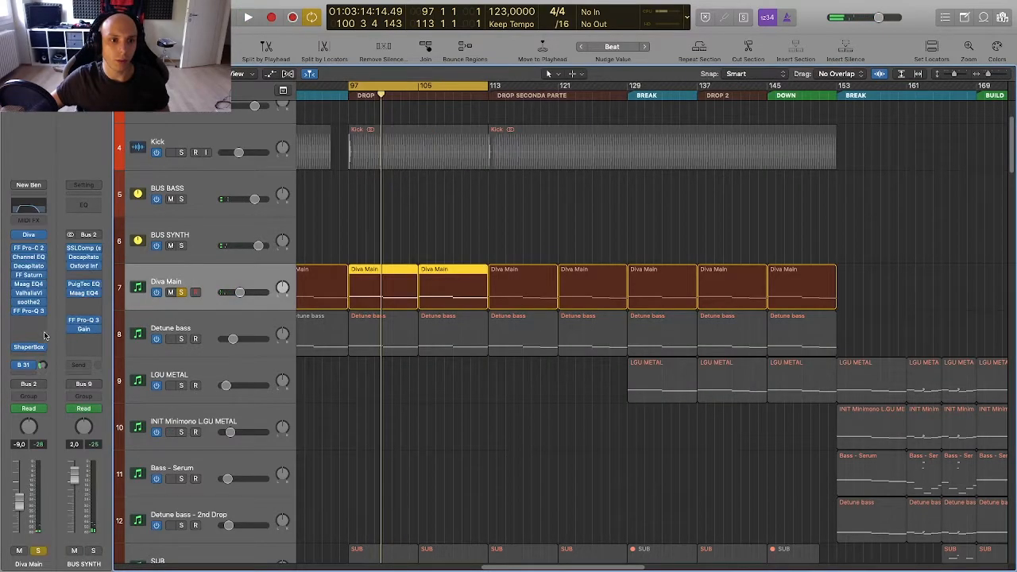
left_click(29, 302)
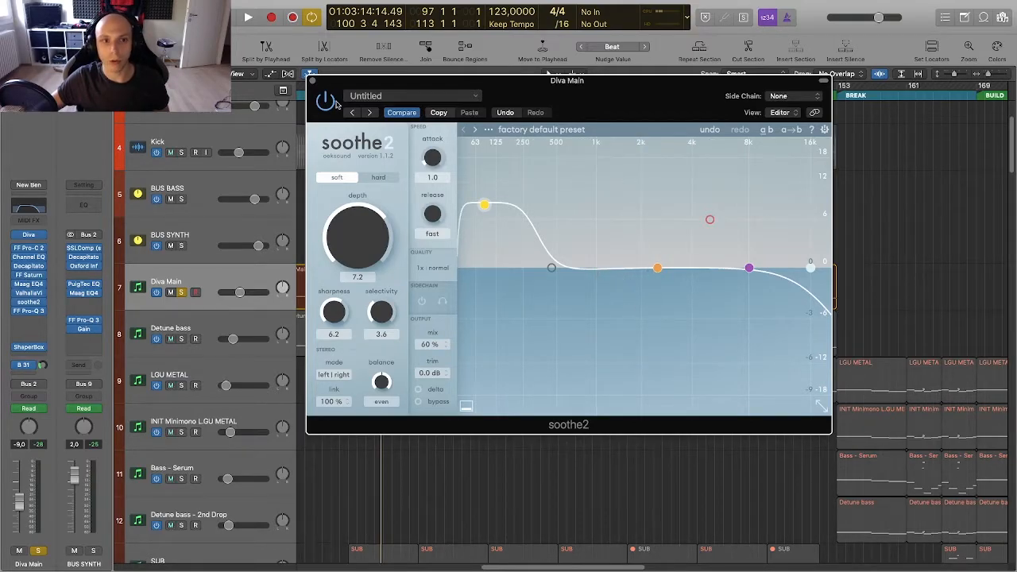
left_click(312, 81)
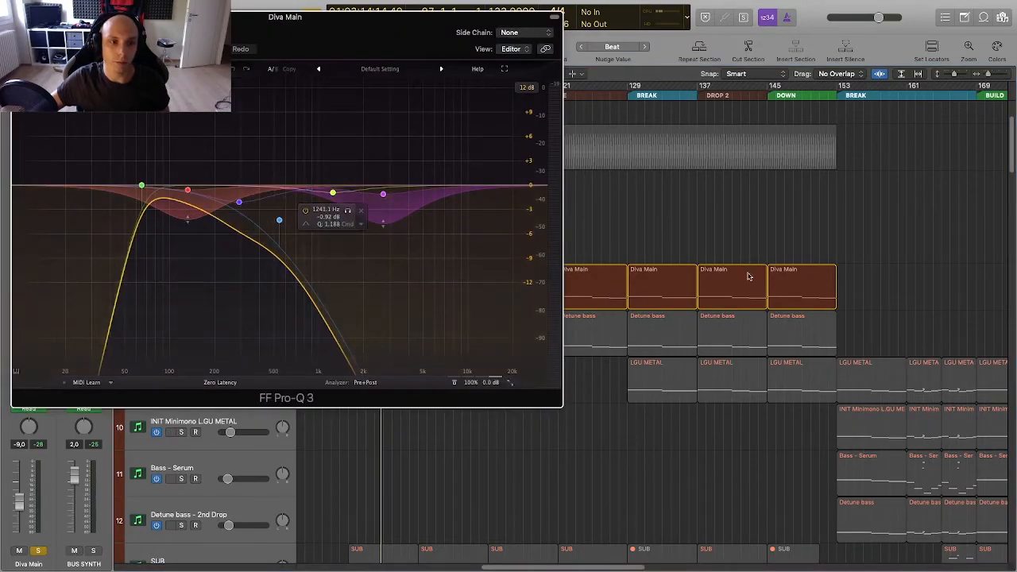
key("super+w")
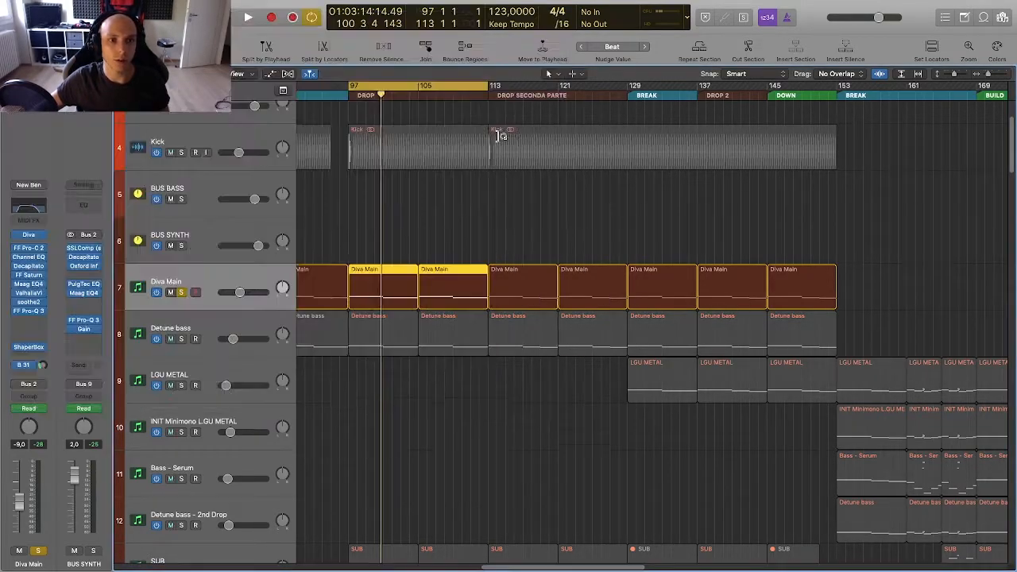
Step: Solo the Detune bass track in place of Diva Main, select it, and play the loop to hear it alone
left_click(181, 339)
left_click(183, 293)
key("space")
scroll(350, 282, "down", 2)
left_click(211, 273)
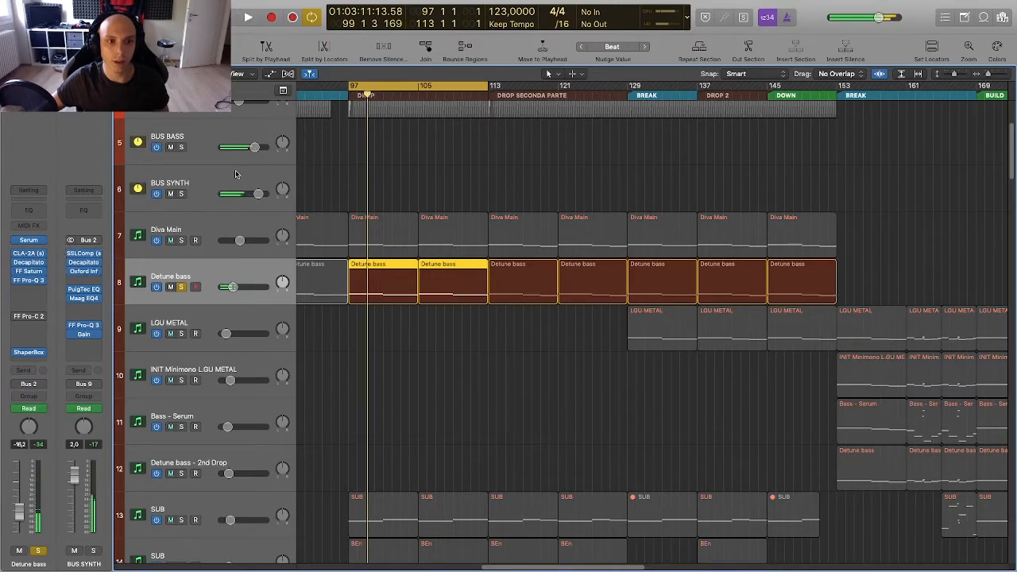
scroll(215, 128, "up", 1)
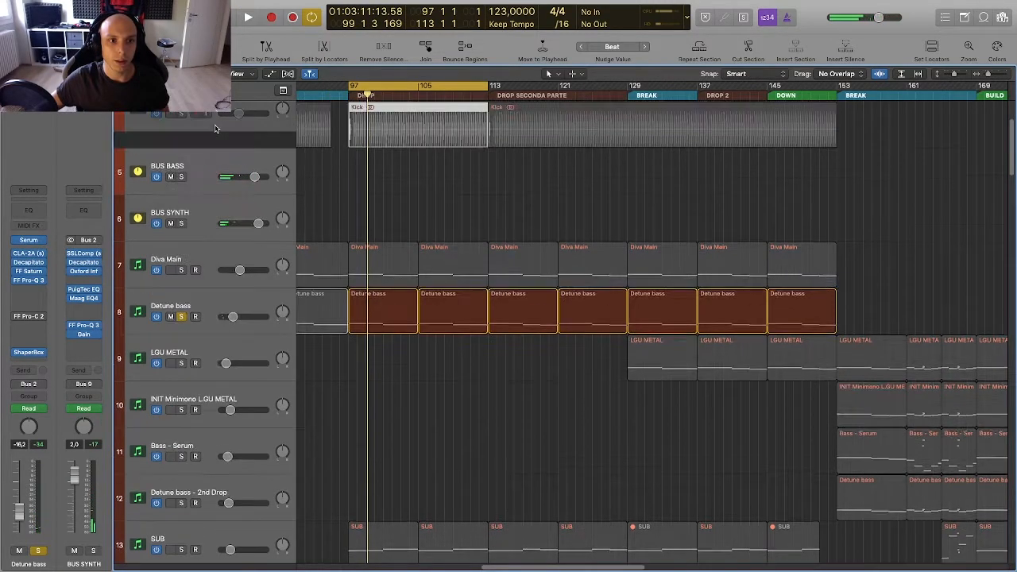
key("space")
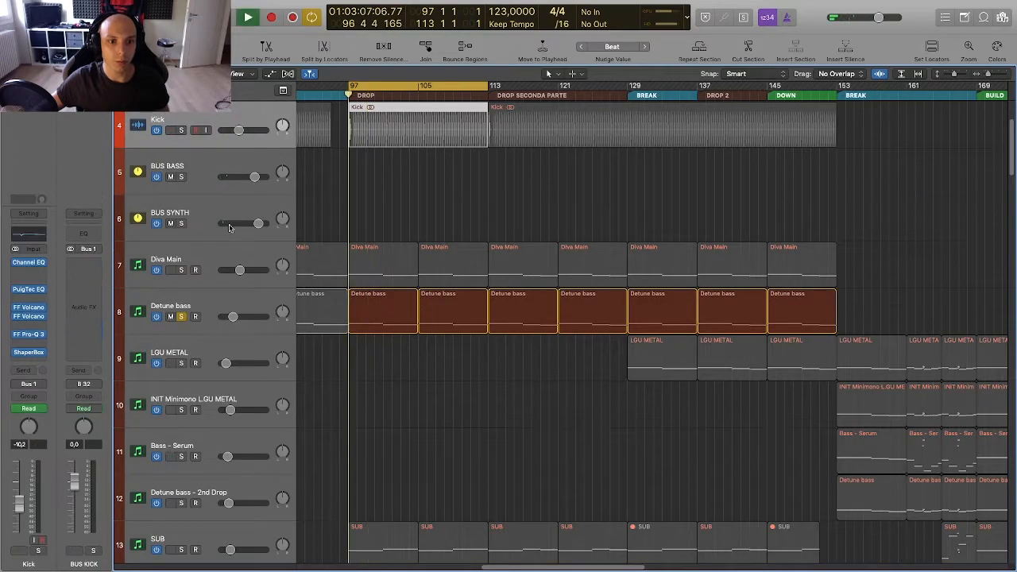
left_click(182, 317)
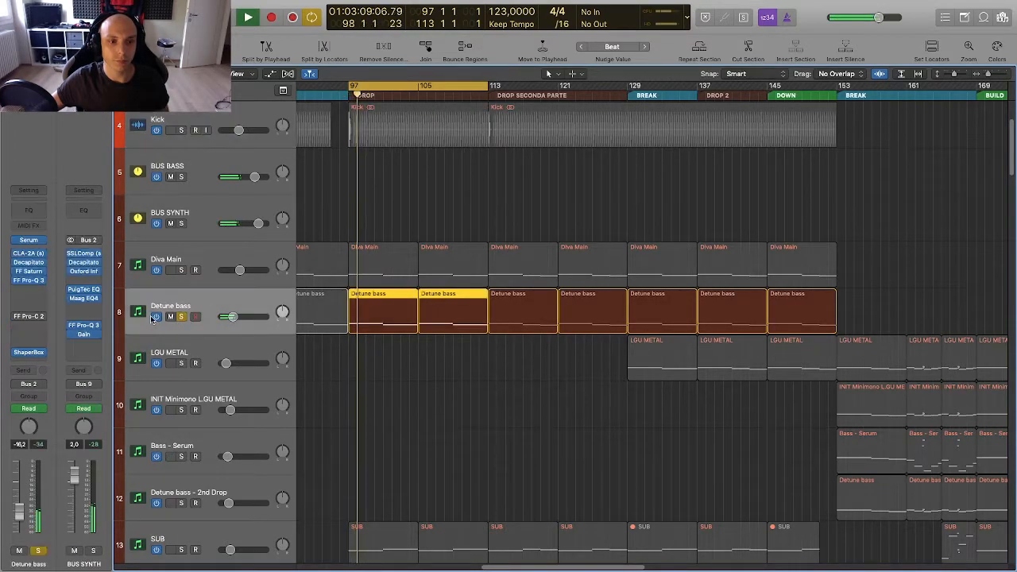
Step: Examine the FF Saturn 2 and FF Pro-Q 3 plugins on Detune bass during playback, closing each one after viewing
left_click(39, 273)
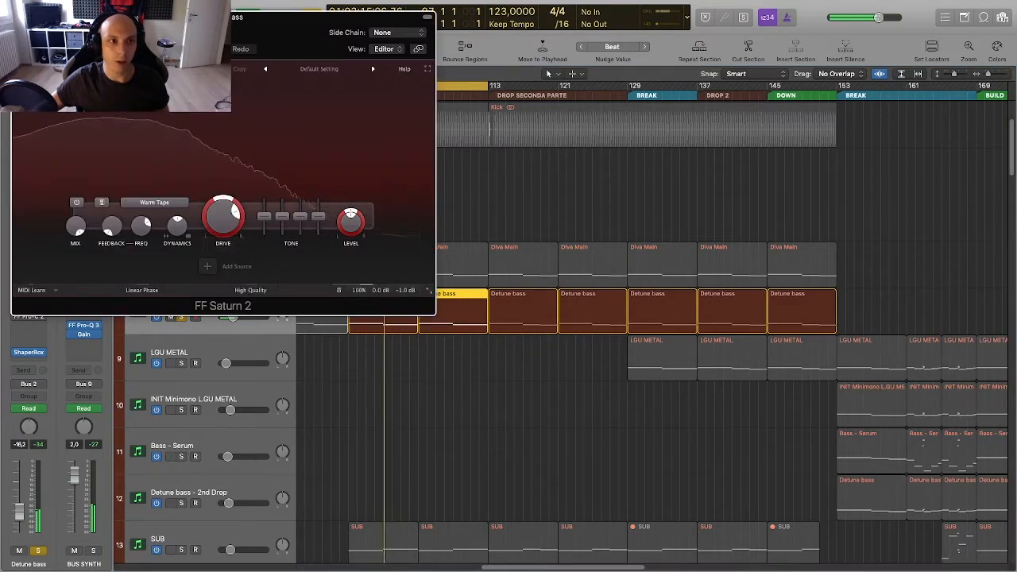
left_click(19, 16)
left_click(30, 281)
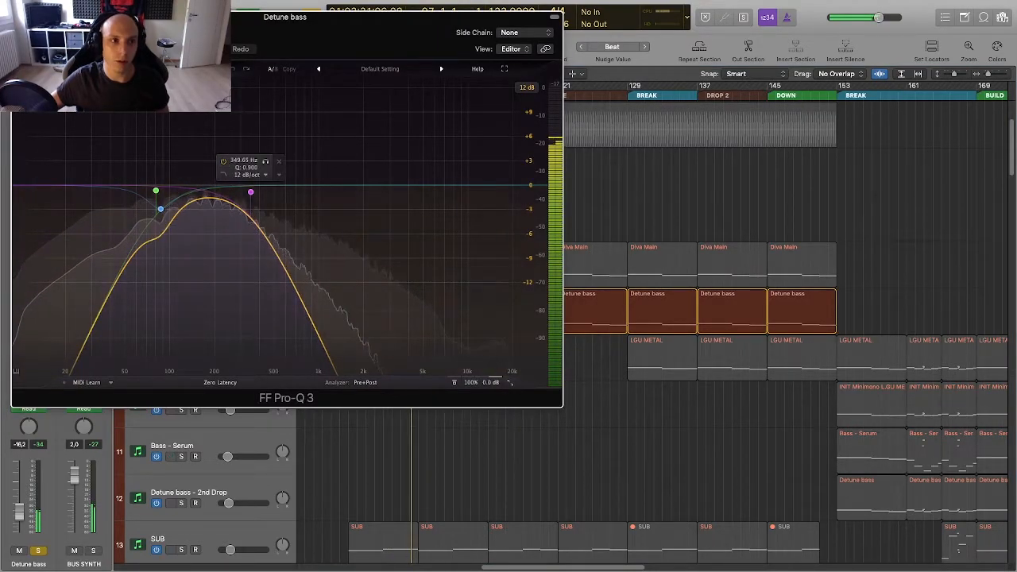
left_click(19, 16)
Step: Solo the SUB track 13 in place of Detune bass, select it, and stop playback after listening
scroll(181, 469, "down", 4)
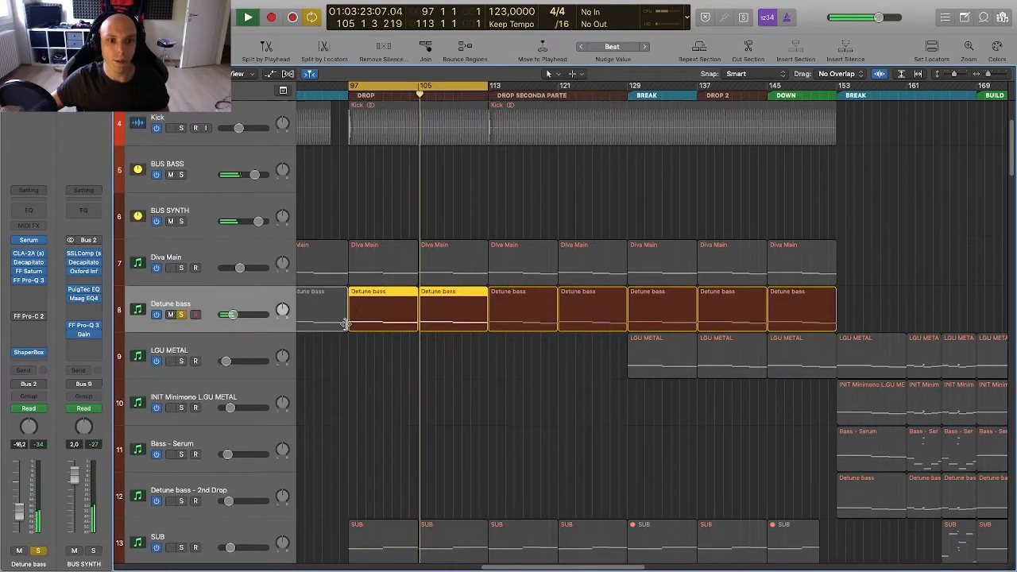
left_click(182, 467)
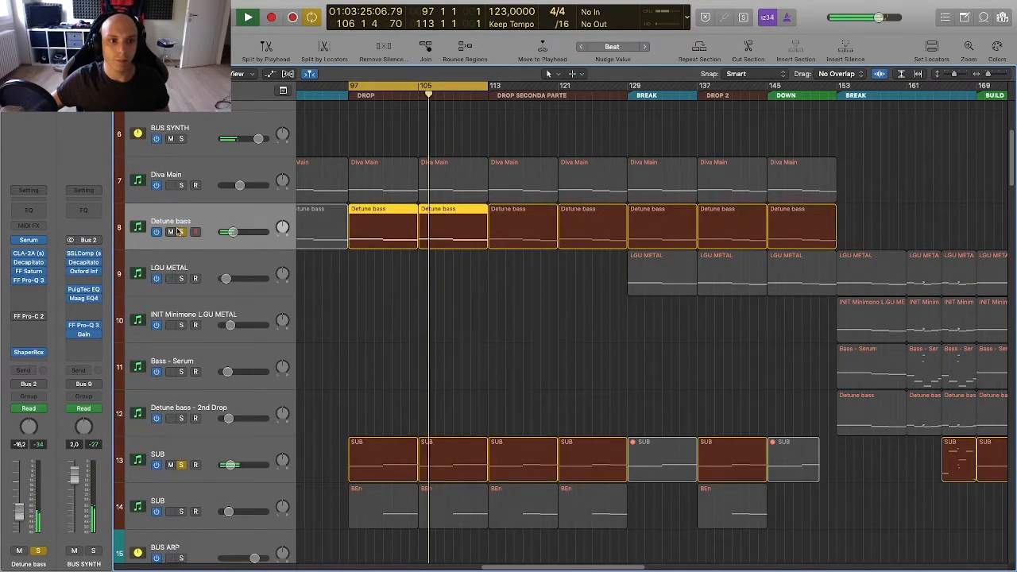
left_click(182, 231)
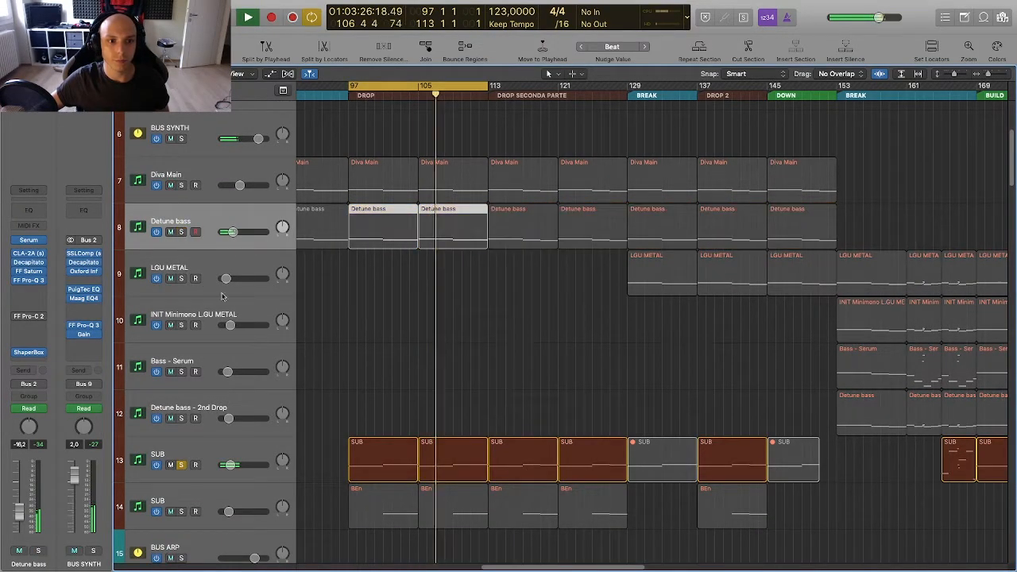
left_click(207, 448)
scroll(319, 414, "down", 2)
scroll(319, 415, "down", 3)
key("super+Right")
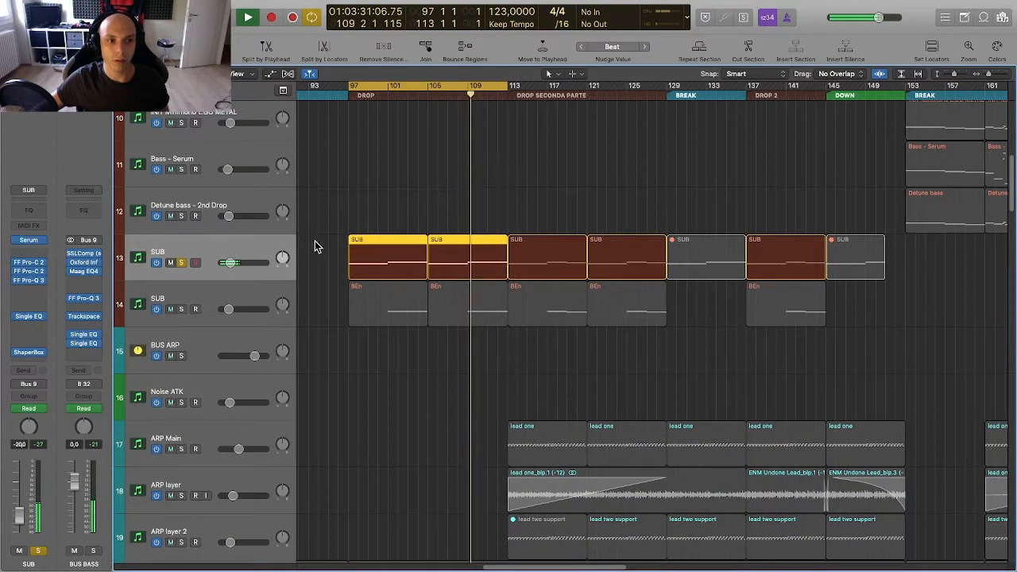
scroll(313, 243, "up", 1)
key("super+Right")
key("super+Down")
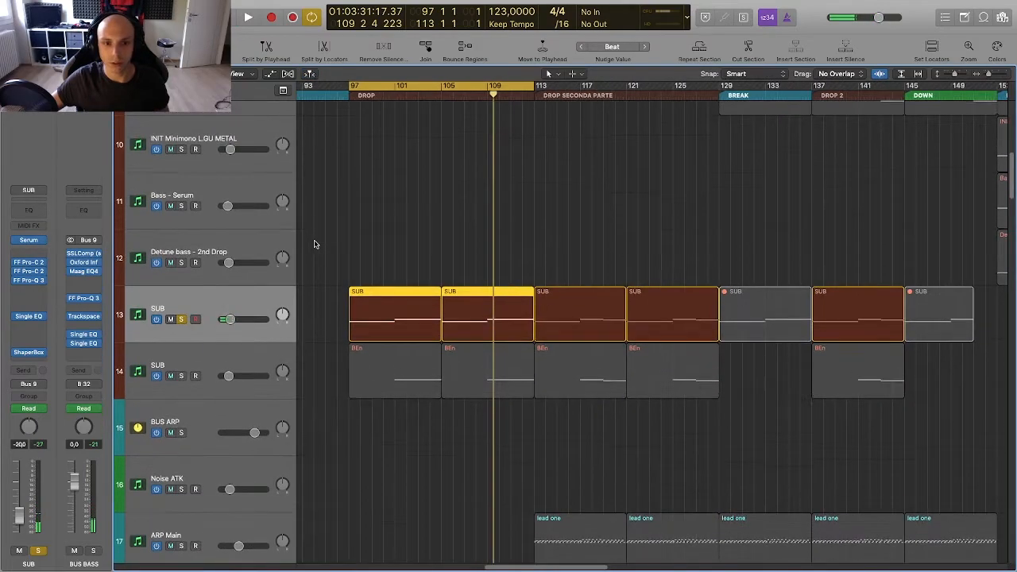
scroll(314, 250, "down", 1)
key("super+Down")
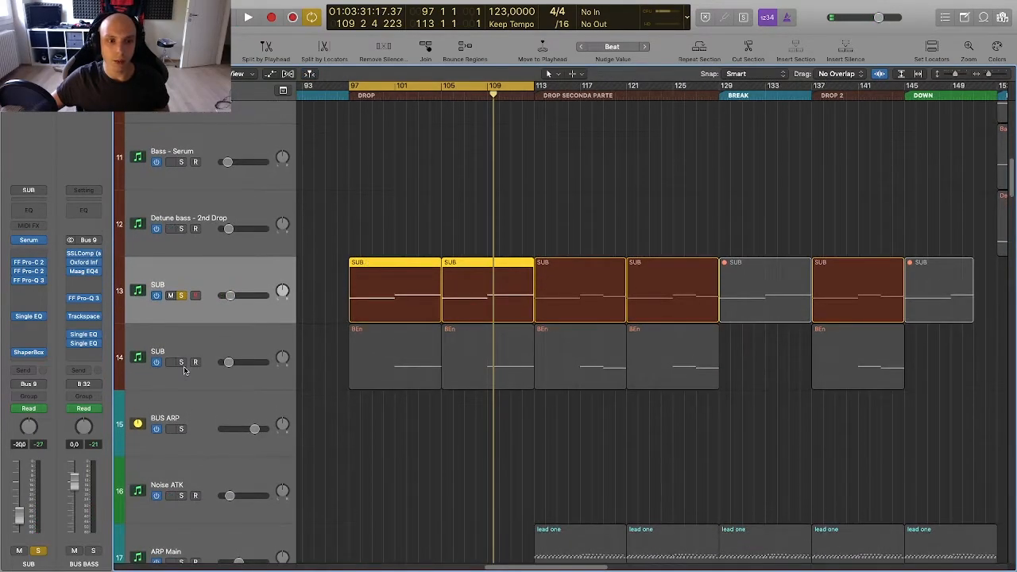
Step: Compare the regions of SUB tracks 13 and 14 up close, soloing track 14 briefly and then removing its solo
left_click(183, 363)
key("super+Down")
key("super+Down")
key("super+Down")
key("super+Down")
key("super+Right")
key("super+Right")
key("super+Right")
key("super+Right")
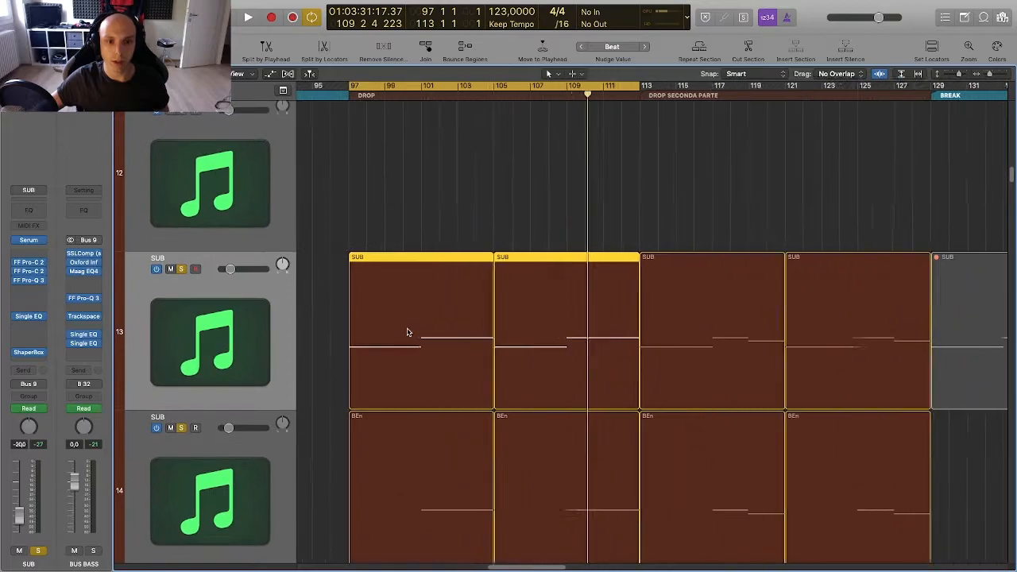
scroll(409, 333, "down", 5)
key("super+Right")
key("super+Down")
key("super+Down")
scroll(510, 289, "down", 4)
scroll(439, 198, "right", 1)
scroll(467, 252, "down", 4)
scroll(445, 233, "up", 2)
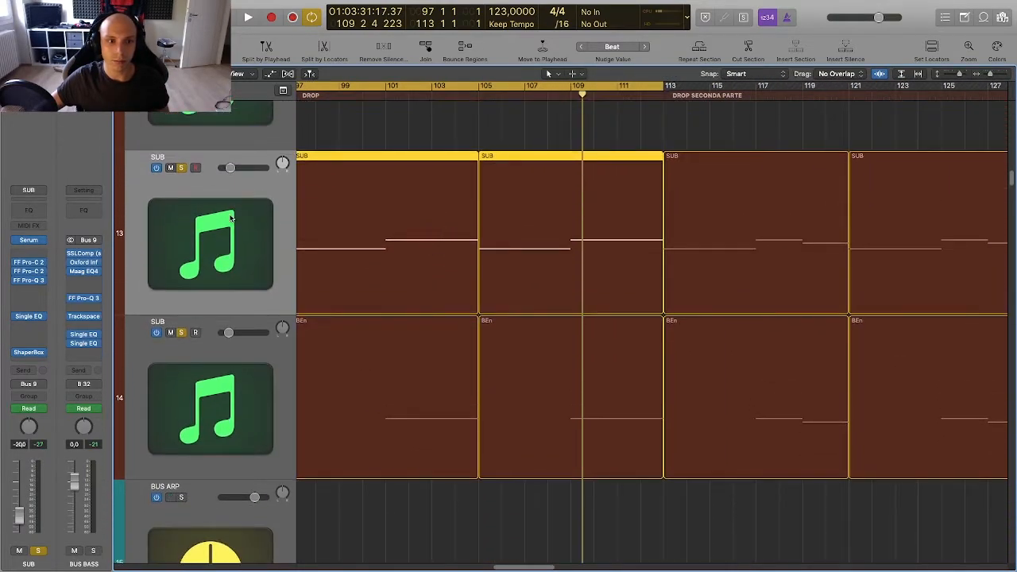
left_click(183, 333)
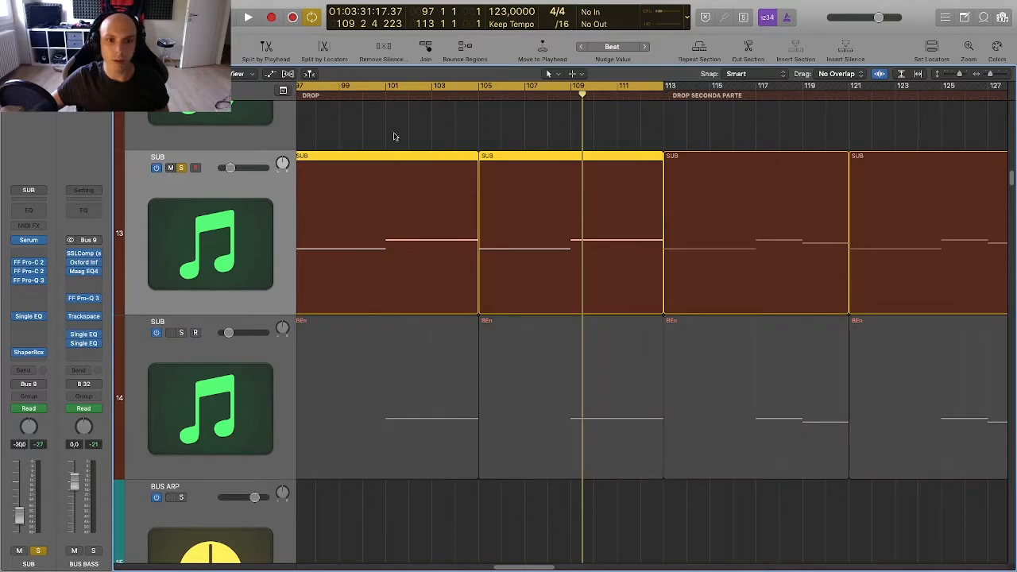
Step: Loop bars 101 to 105 and inspect the bar 101 note of SUB track 13's first region in the Piano Roll
left_click_drag(393, 89, 479, 89)
key("space")
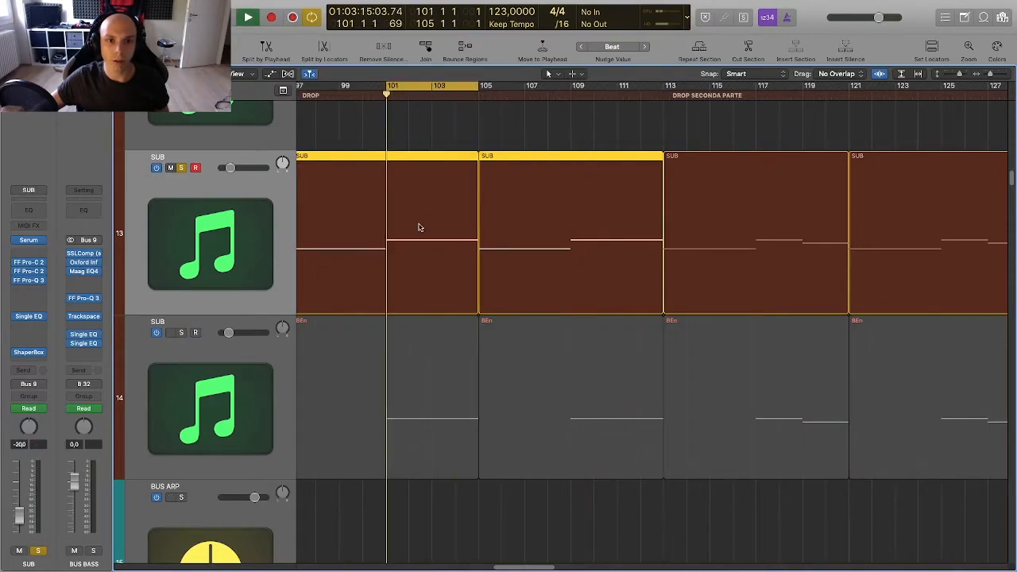
double_click(416, 231)
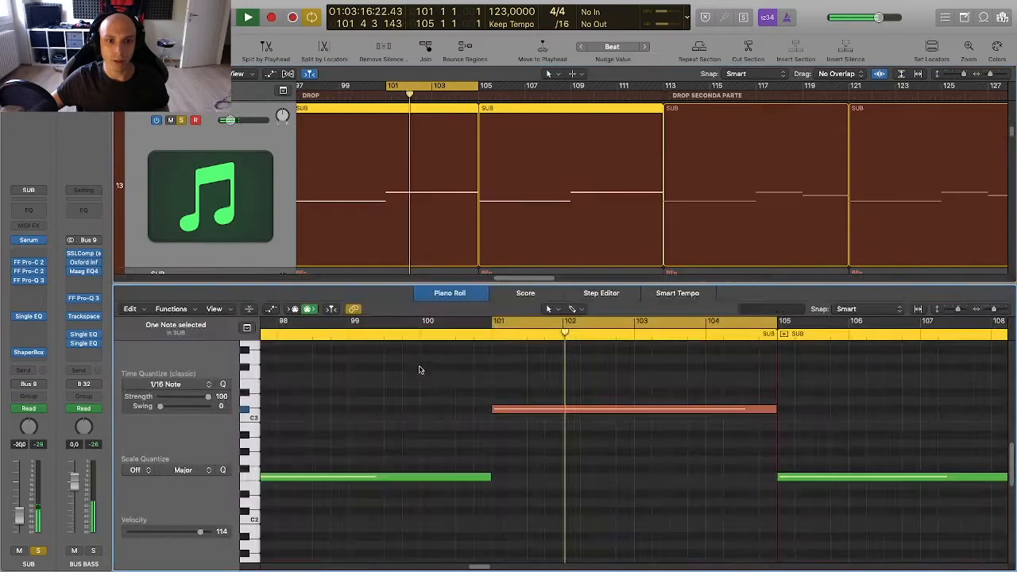
key("space")
left_click(560, 413)
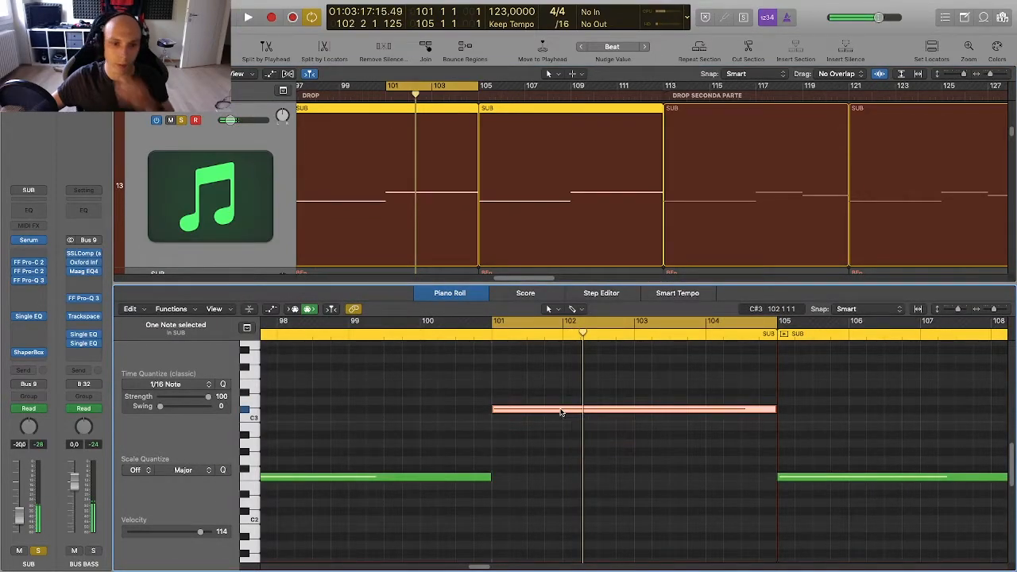
Step: Solo SUB track 14 together with SUB track 13 and play the loop to hear both layers
scroll(511, 216, "down", 3)
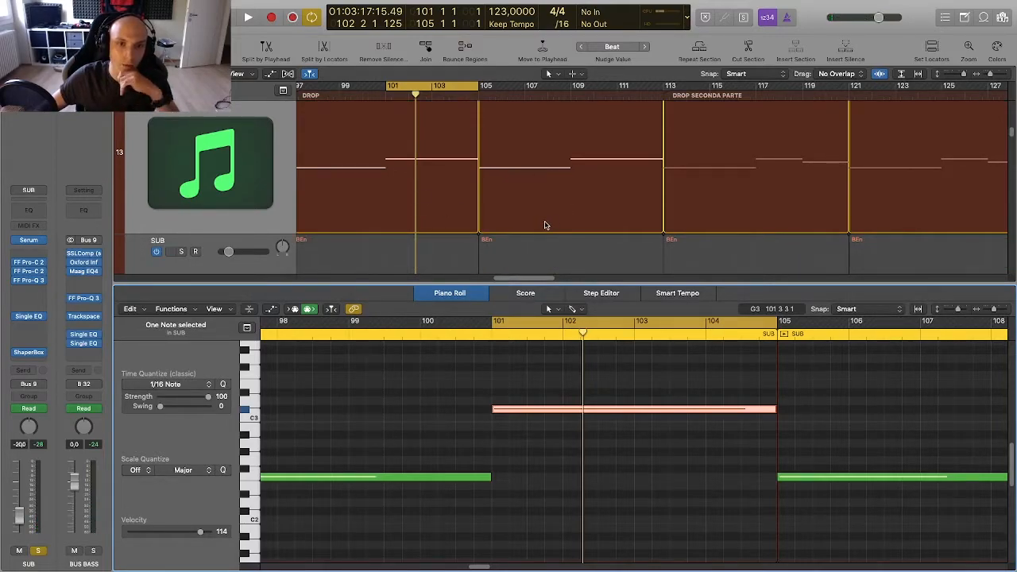
scroll(545, 226, "down", 3)
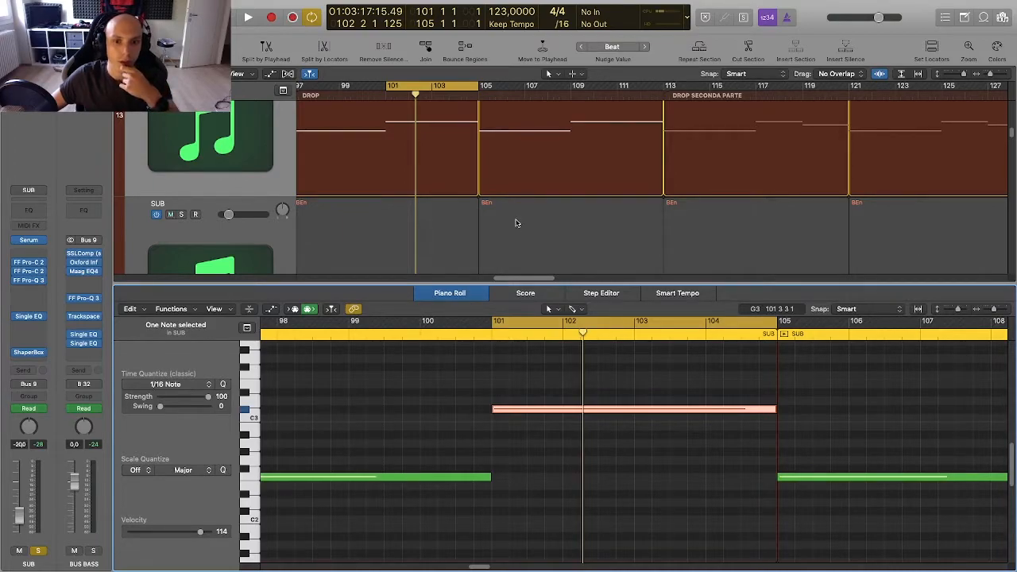
scroll(515, 224, "down", 6)
left_click(181, 134)
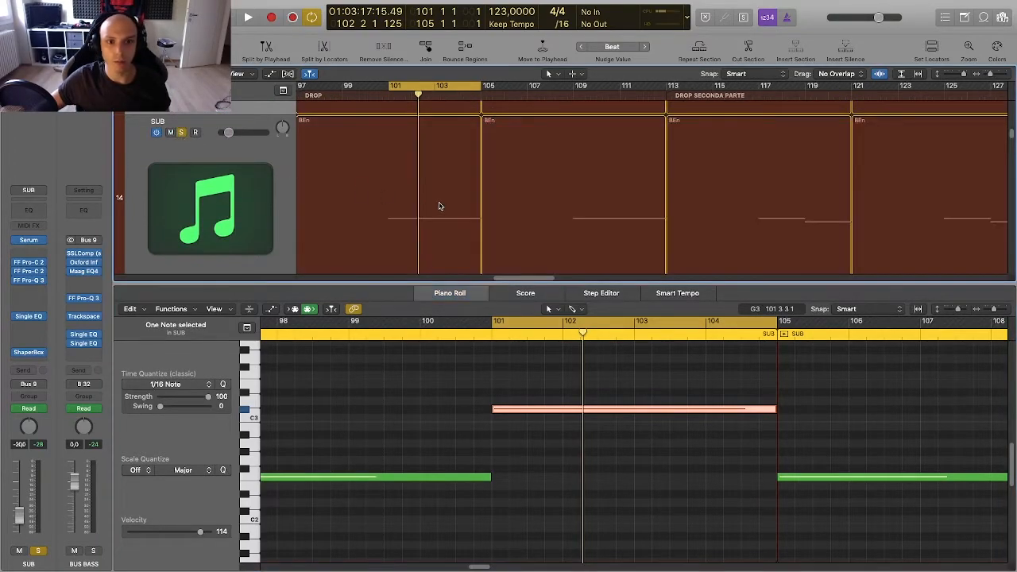
scroll(438, 205, "up", 6)
key("space")
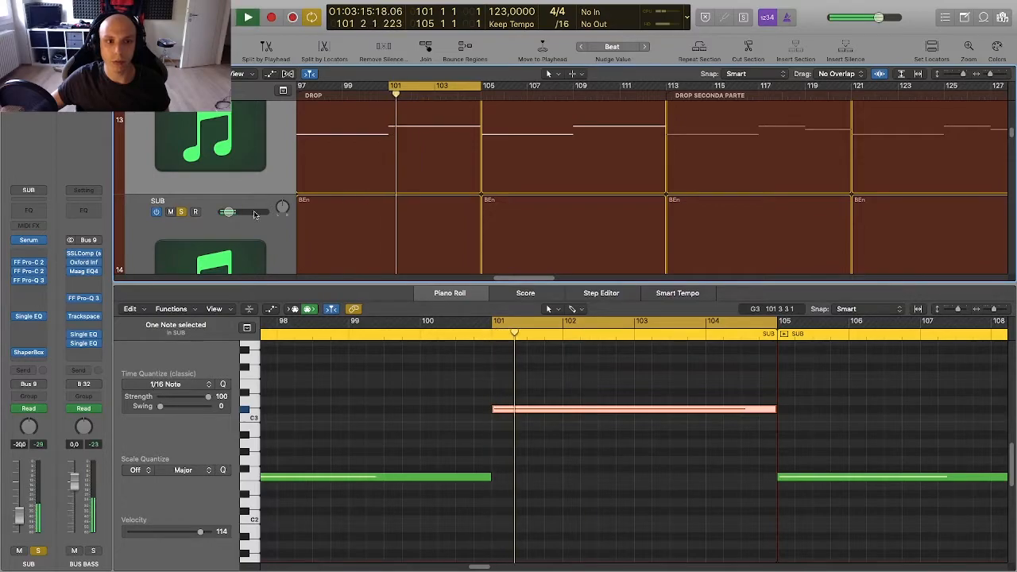
Step: Inspect the note of the first BEn region on SUB track 14 in the Piano Roll with playback stopped
scroll(367, 195, "down", 6)
left_click(345, 211)
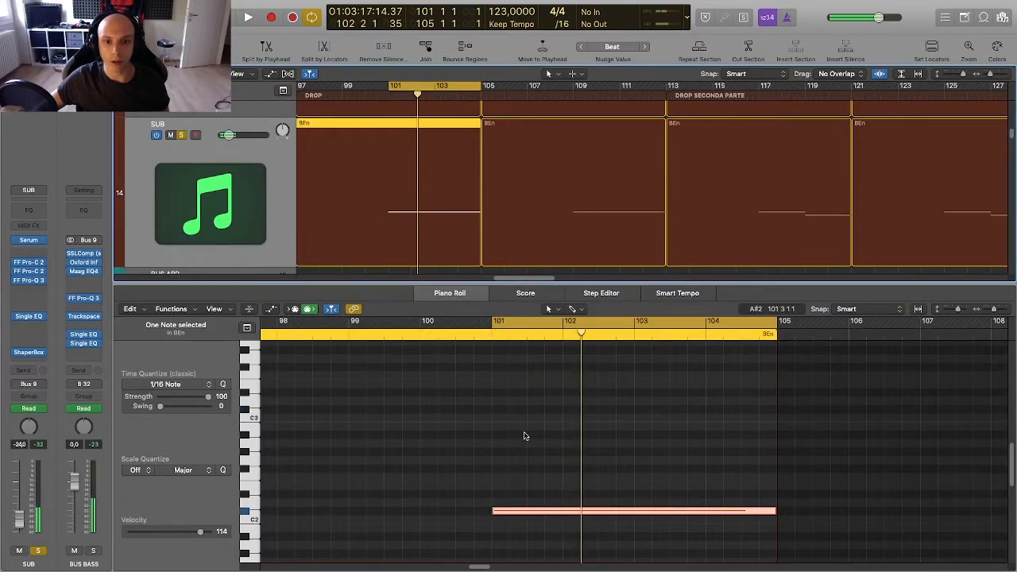
left_click(535, 516)
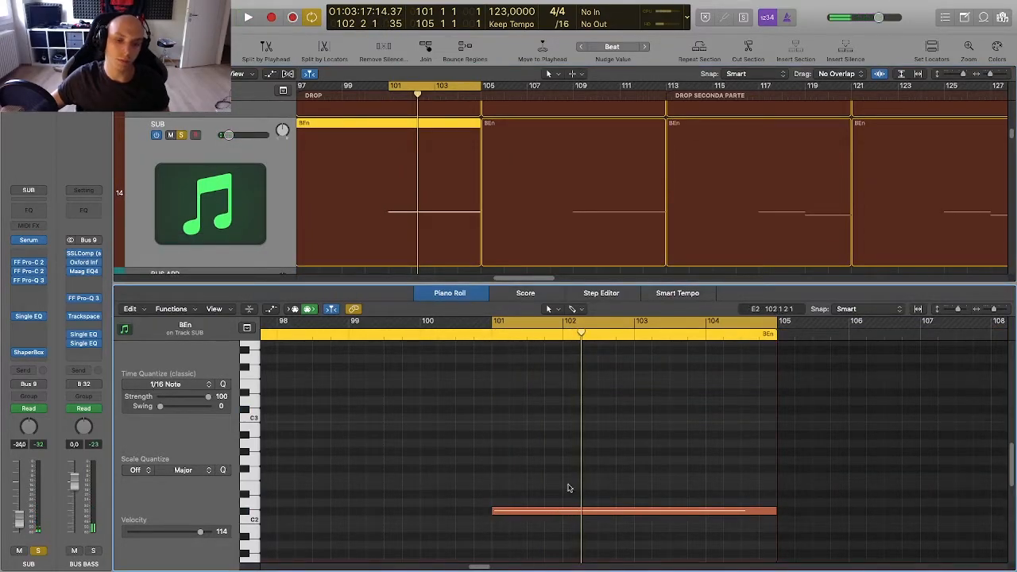
scroll(508, 208, "down", 5)
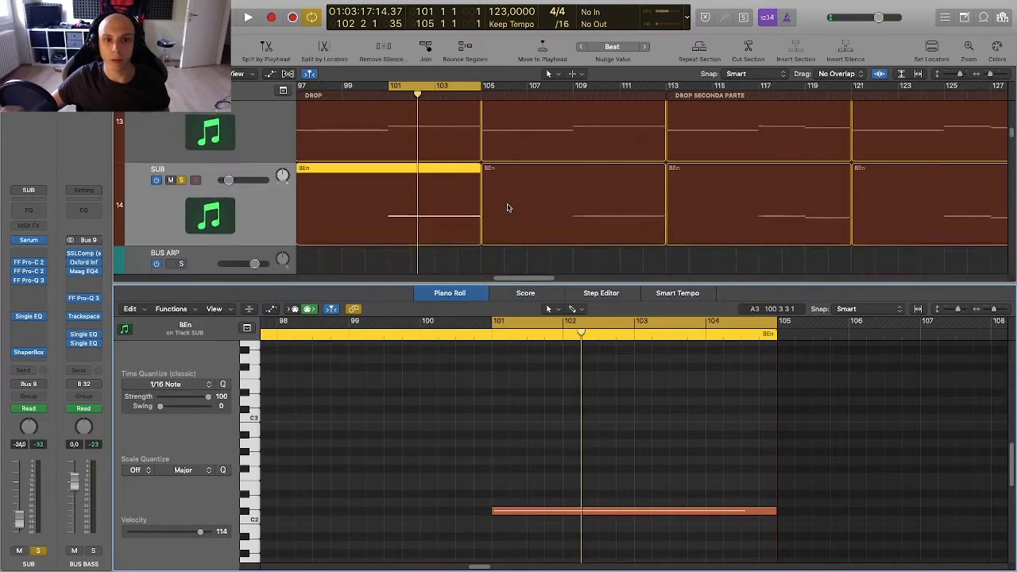
scroll(509, 207, "left", 2)
Step: Resume playback, close the Piano Roll, and solo all bass tracks from BUS BASS through SUB track 14, leaving BUS ARP unsoloed
key("space")
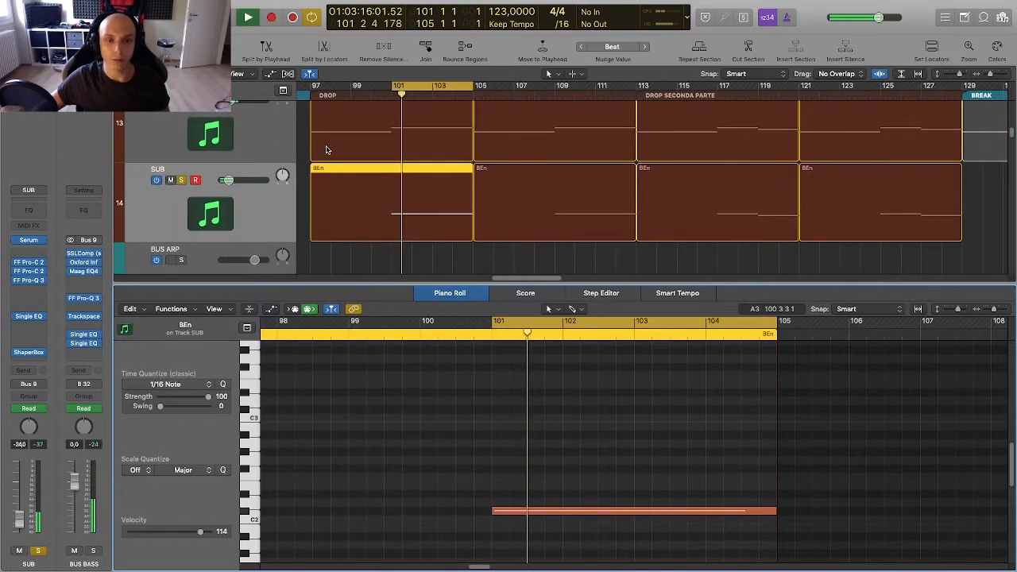
scroll(495, 179, "down", 4)
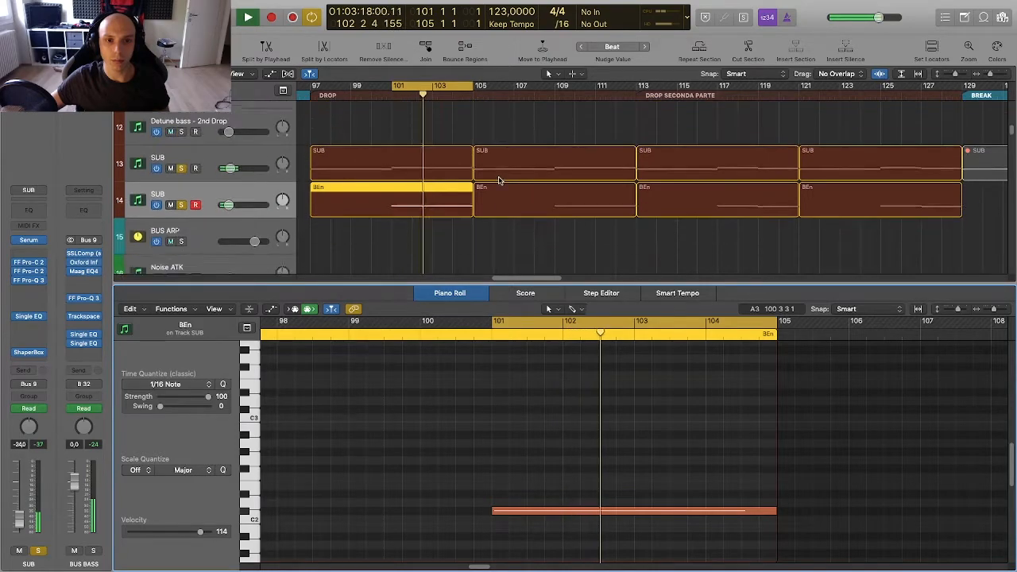
scroll(495, 179, "left", 2)
scroll(495, 180, "down", 4)
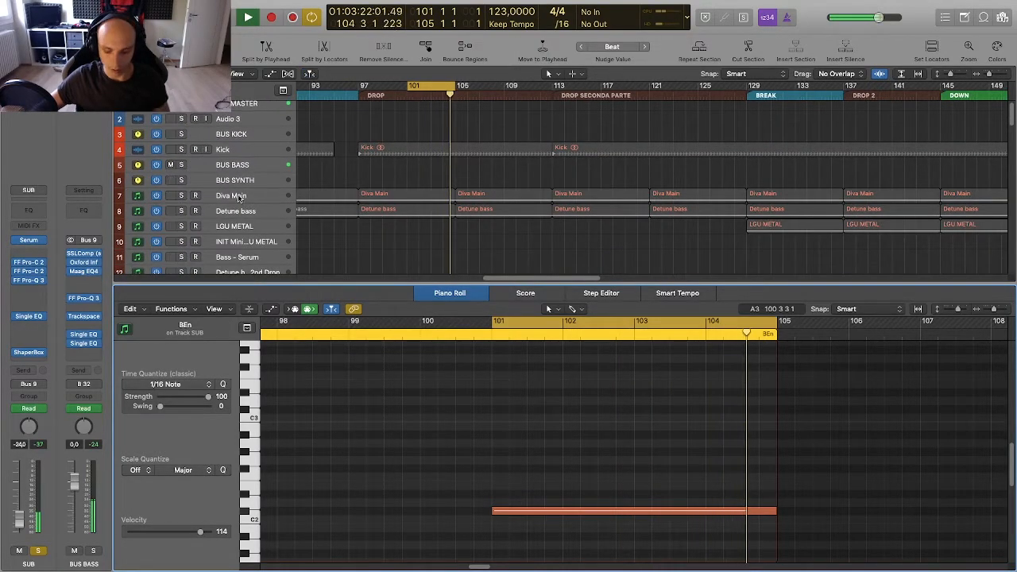
key("e")
left_click_drag(181, 165, 182, 317)
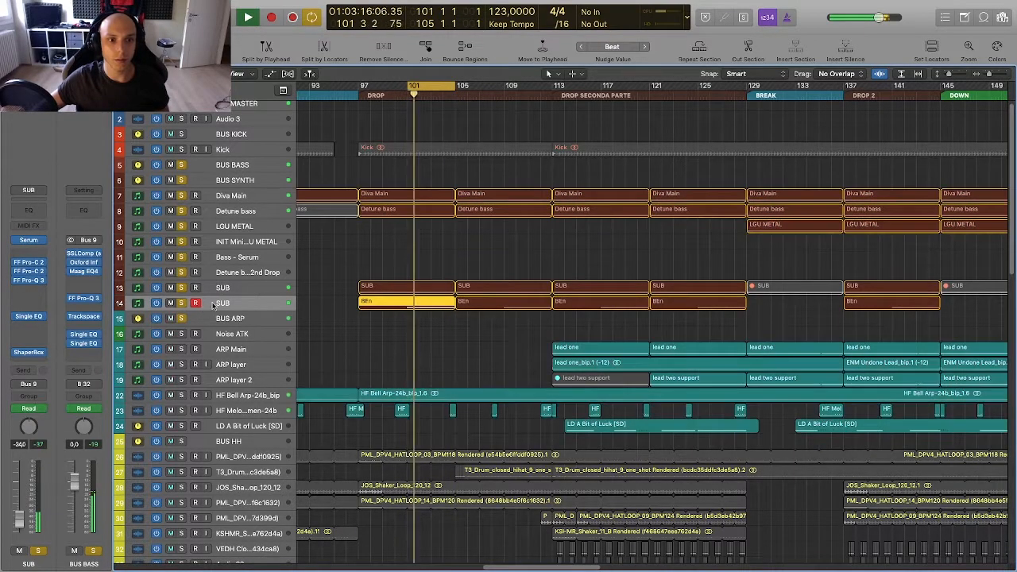
left_click(182, 319)
scroll(389, 330, "up", 4)
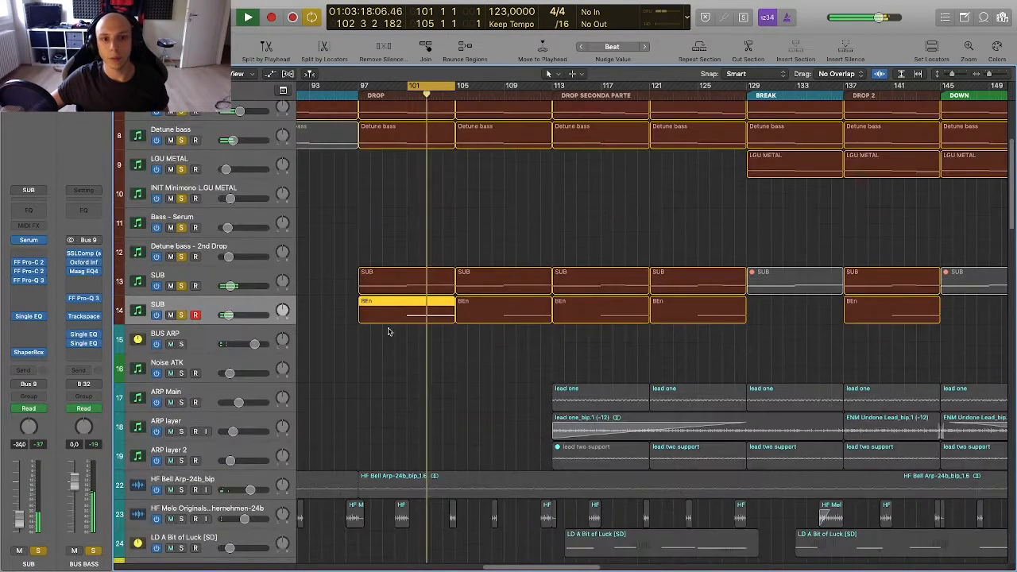
scroll(389, 316, "up", 2)
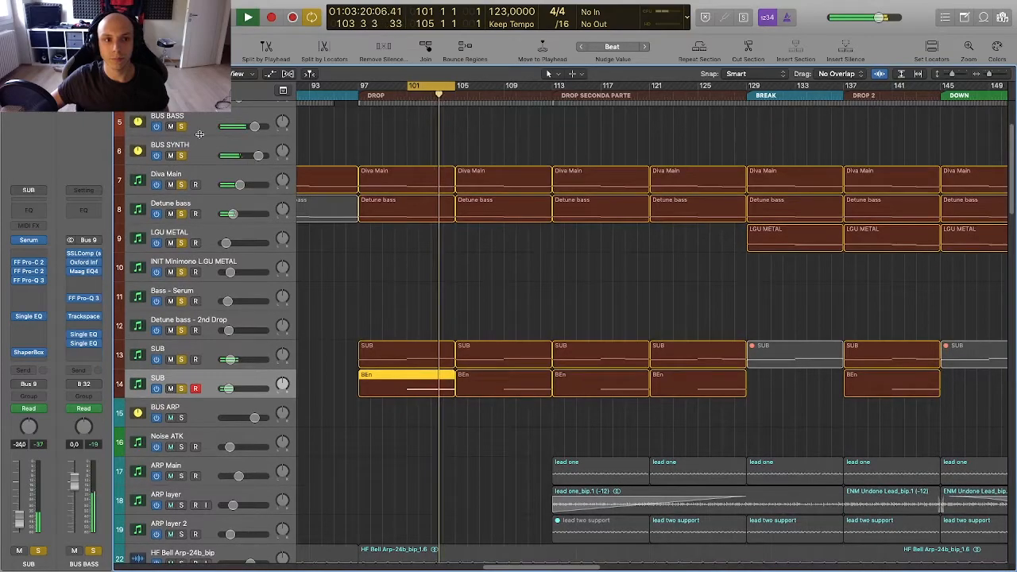
Step: Stop playback, clear the solos on all bass tracks, and turn off loop playback
key("space")
key("ctrl+alt+super+s")
scroll(388, 297, "down", 4)
key("c")
scroll(392, 296, "right", 1)
scroll(392, 289, "down", 3)
scroll(394, 288, "down", 2)
scroll(394, 287, "right", 1)
scroll(393, 286, "down", 2)
scroll(393, 287, "right", 1)
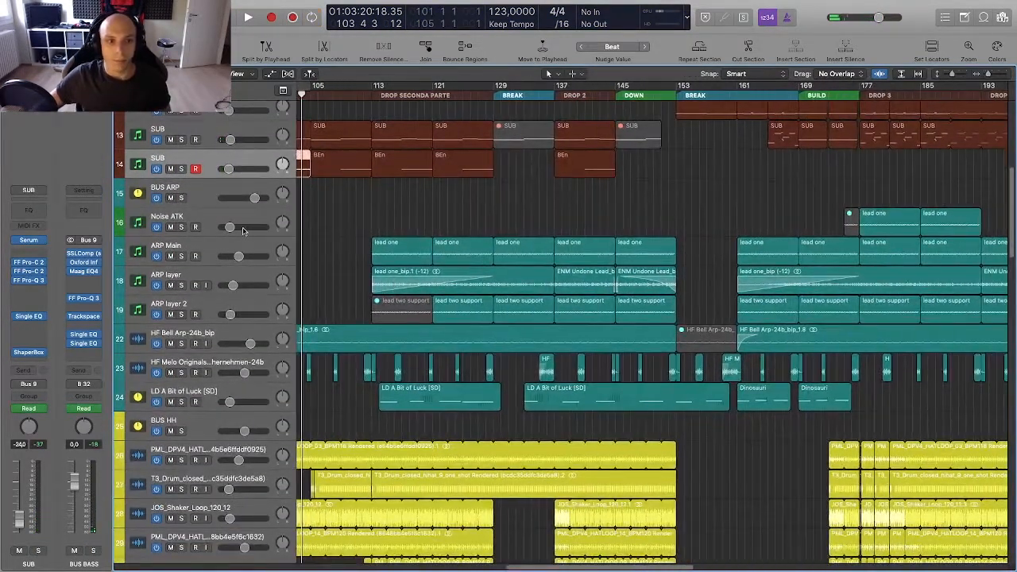
Step: Select the BUS ARP track and set the loop range from bar 137 to bar 153
left_click(204, 184)
scroll(417, 298, "down", 2)
scroll(416, 298, "up", 2)
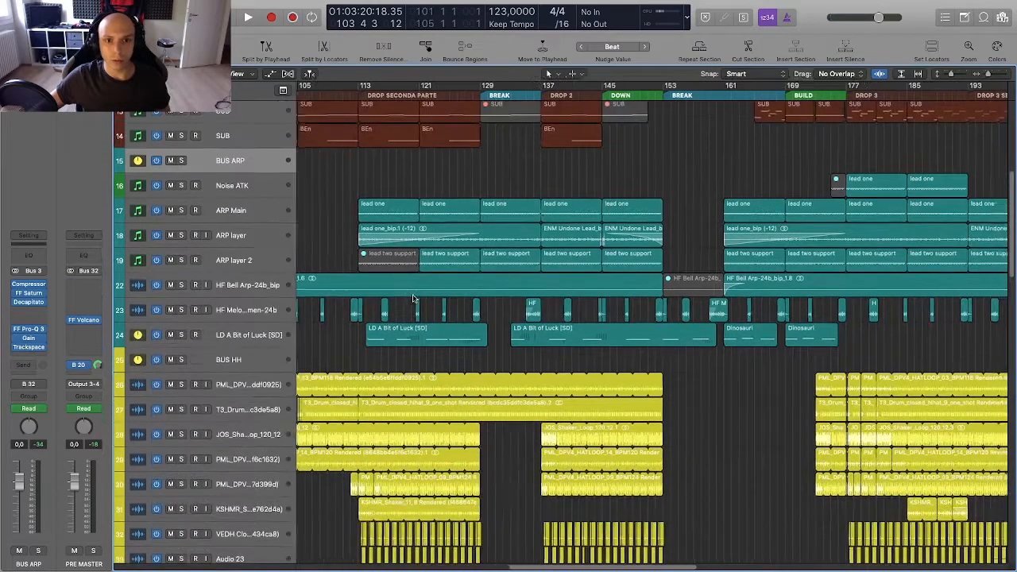
scroll(412, 296, "right", 2)
scroll(413, 297, "up", 3)
scroll(491, 251, "right", 1)
left_click_drag(471, 86, 601, 87)
scroll(526, 199, "up", 5)
scroll(526, 199, "left", 2)
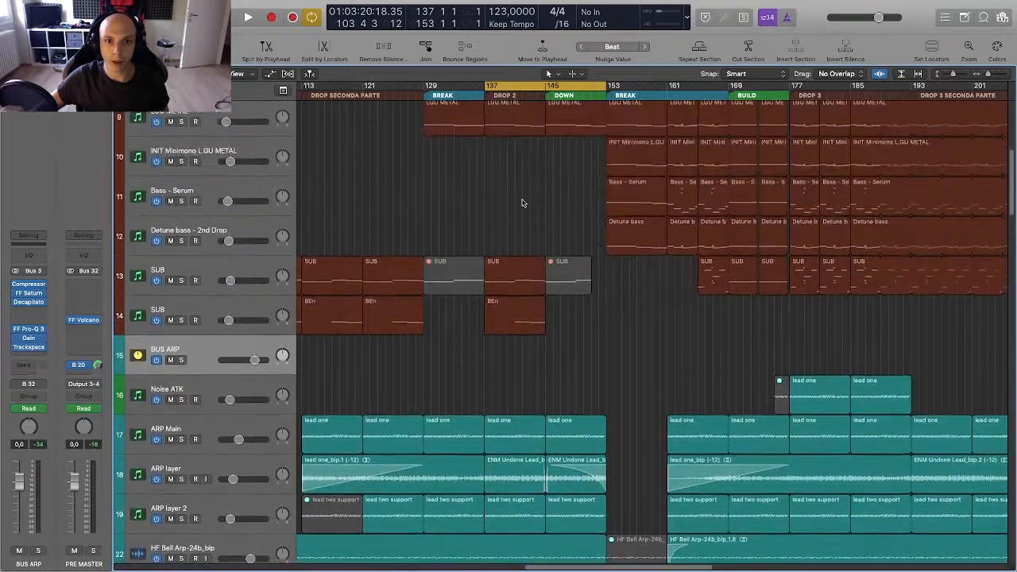
Step: Solo the LGU METAL track and play the loop from bar 137
scroll(428, 281, "up", 5)
left_click(189, 348)
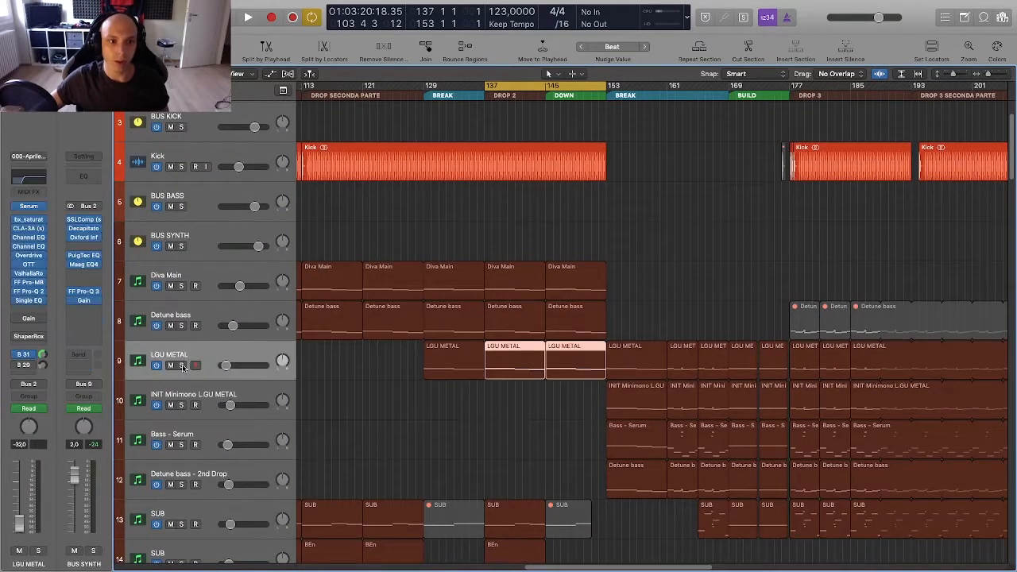
scroll(468, 367, "down", 10)
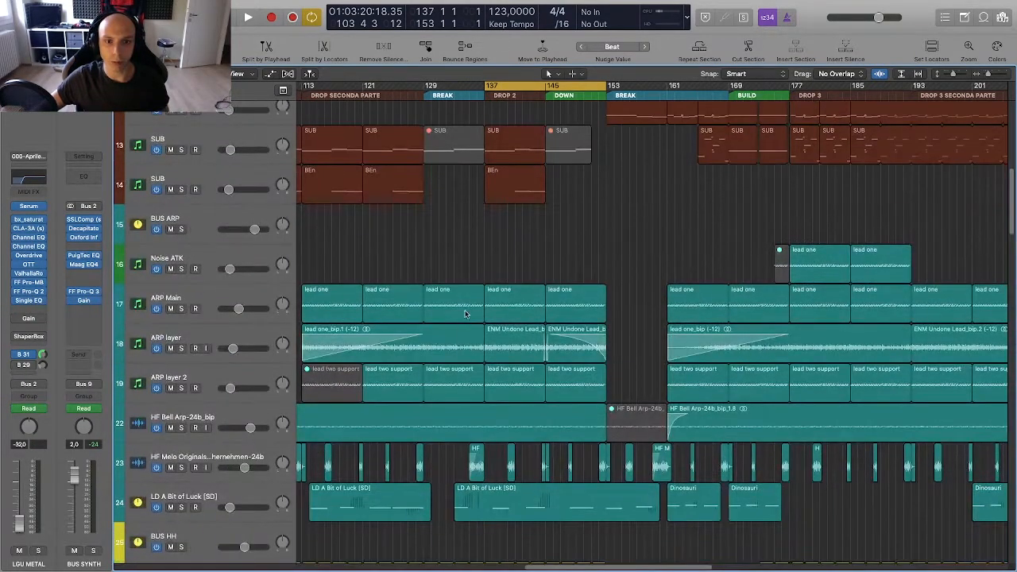
scroll(320, 239, "up", 10)
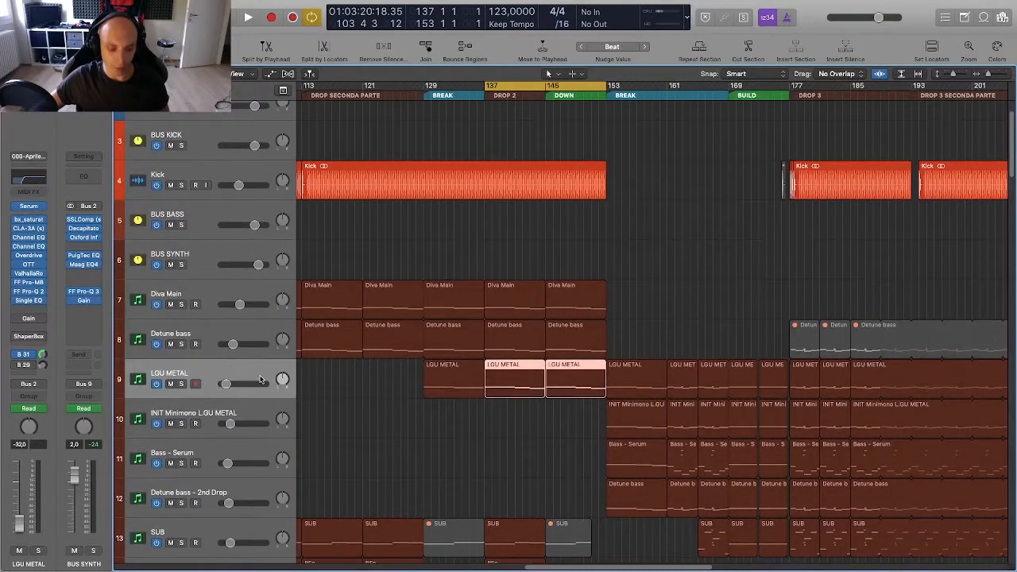
key("s")
key("space")
scroll(405, 392, "down", 3)
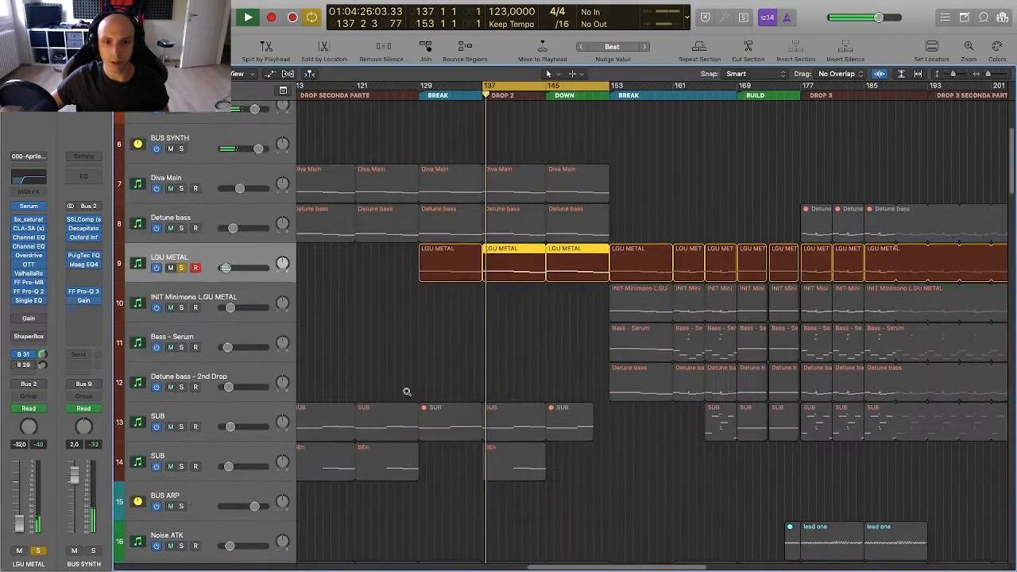
Step: Select the Kick track and restart the loop to hear LGU METAL alone
scroll(341, 318, "up", 4)
left_click(210, 254)
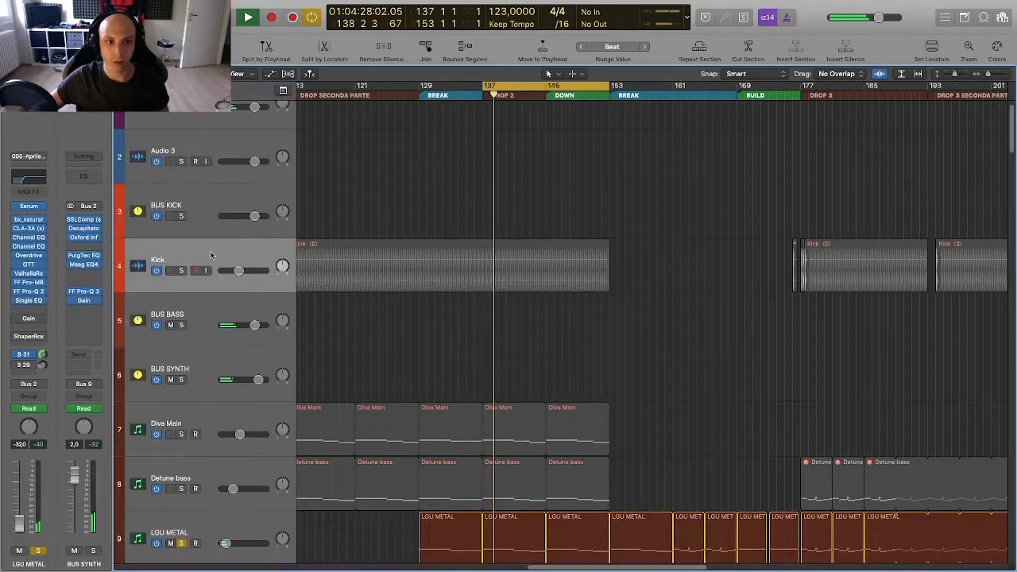
key("space")
scroll(465, 286, "down", 5)
key("space")
scroll(460, 288, "up", 2)
scroll(511, 332, "down", 1)
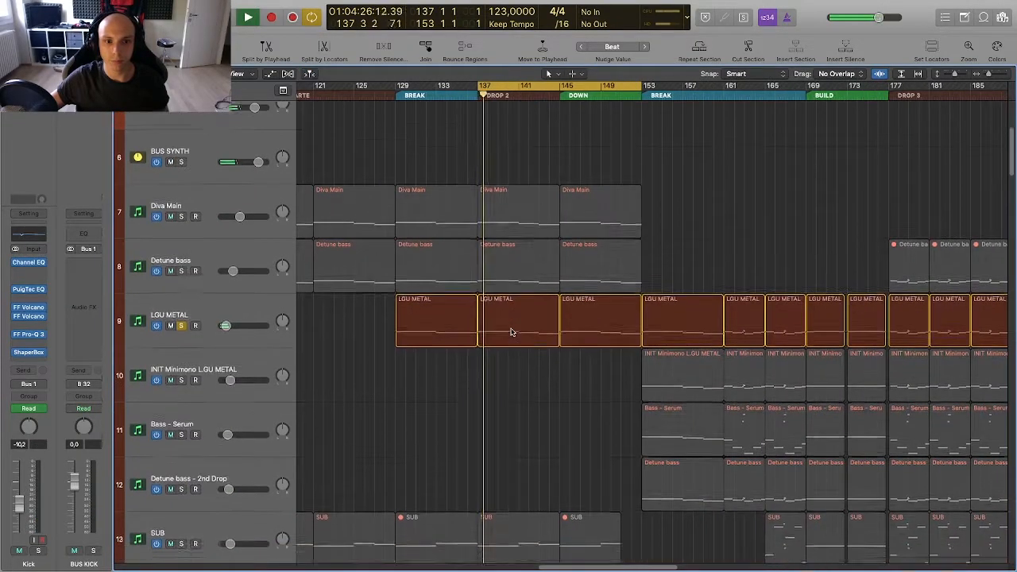
scroll(510, 332, "down", 3)
scroll(517, 127, "down", 1)
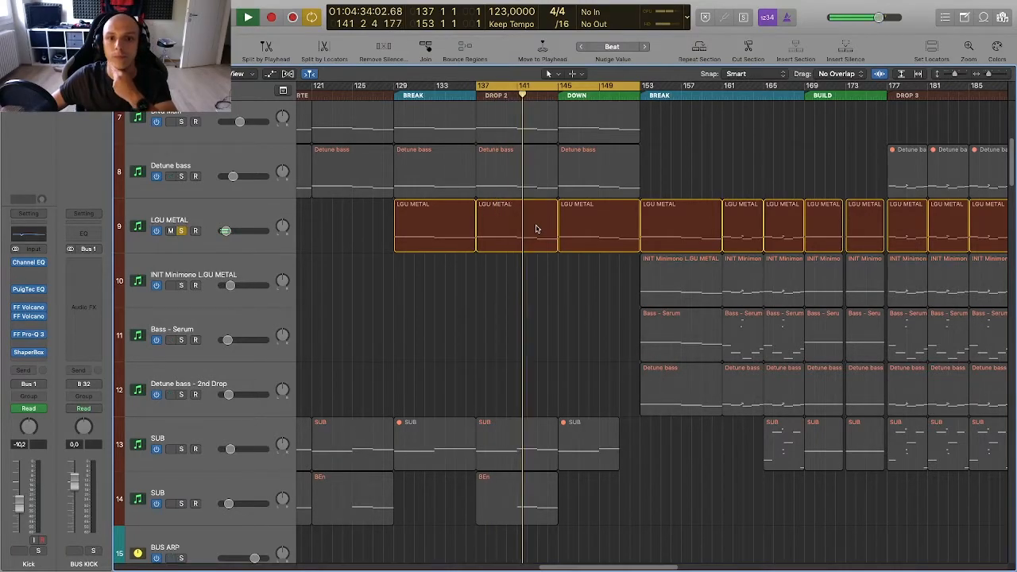
Step: Stop playback and inspect the oscillators, filter and LFO of the Serum instrument on LGU METAL
key("space")
left_click(228, 219)
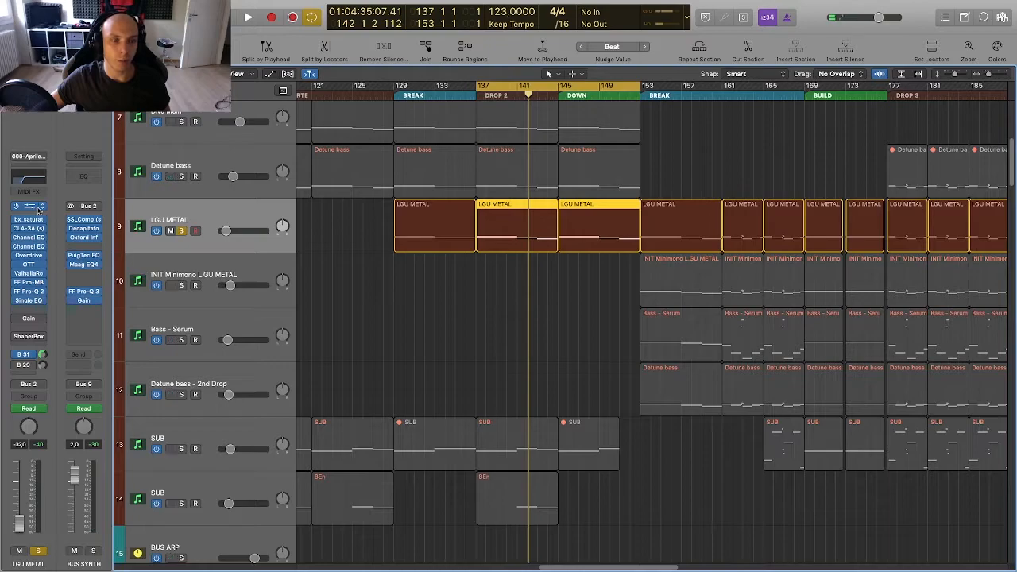
double_click(258, 242)
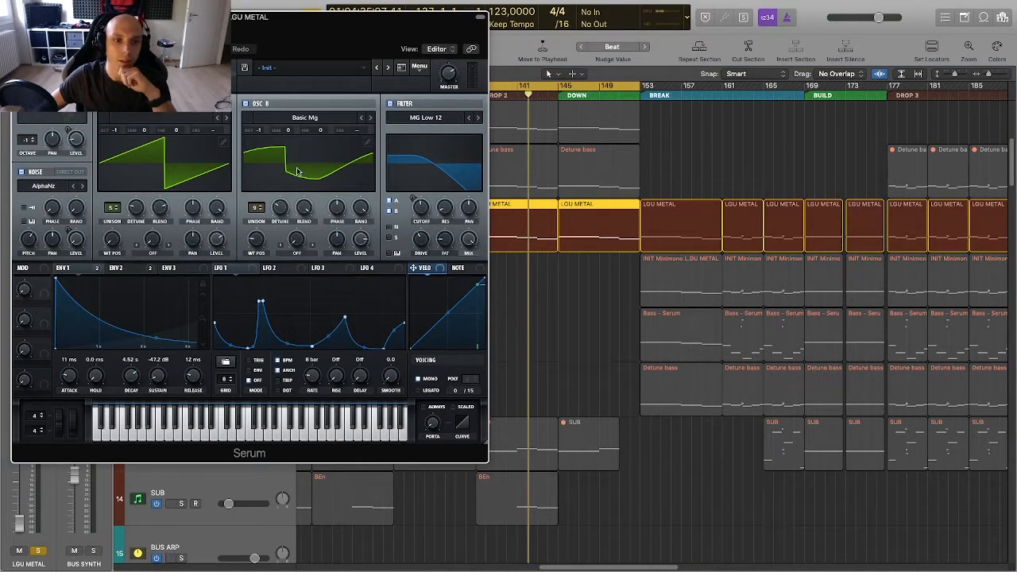
left_click_drag(291, 41, 593, 94)
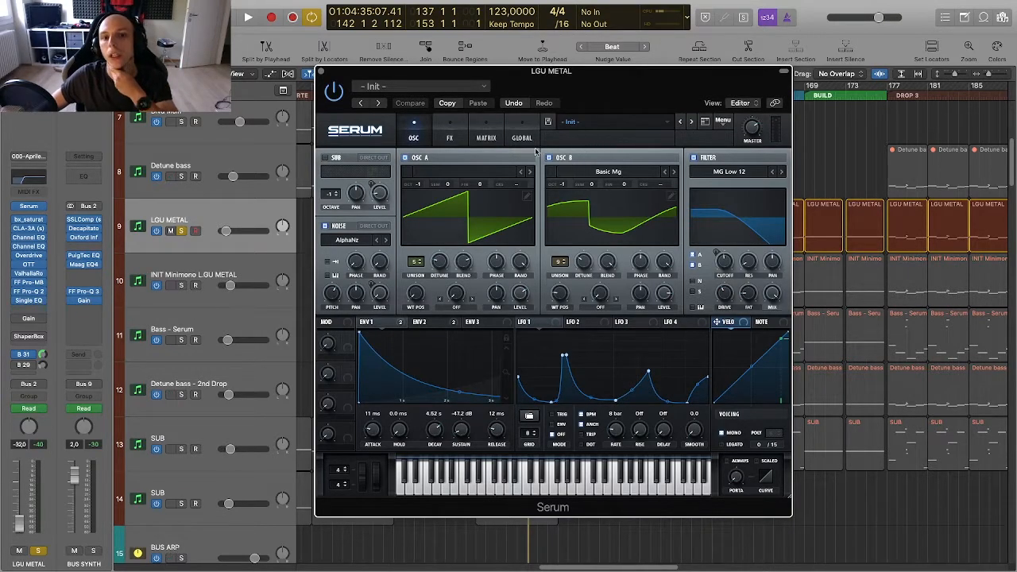
left_click(322, 73)
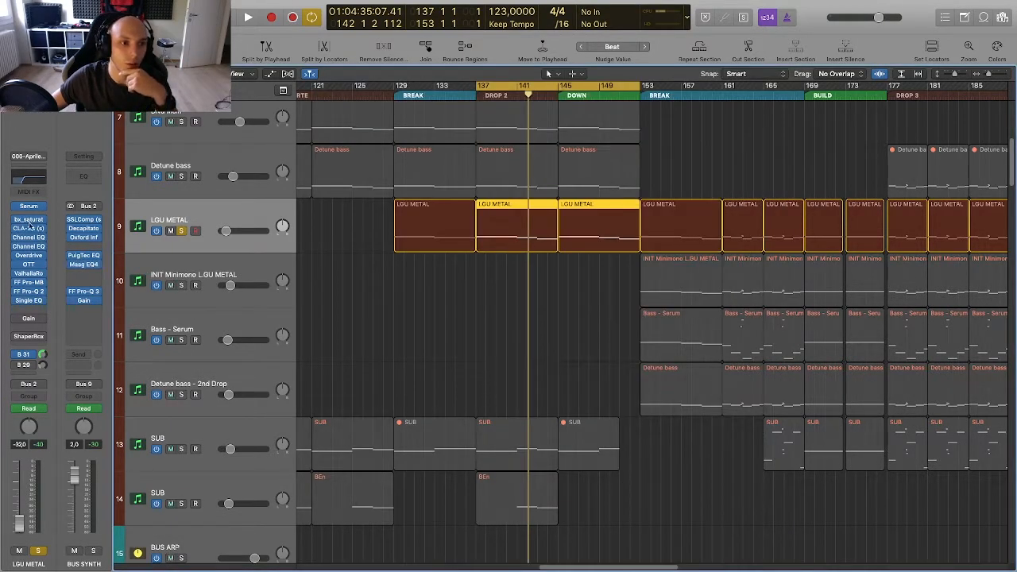
Step: Bypass the LGU METAL effects from bx_saturat through FF Pro-Q 2 and play the loop to hear the dry Serum sound
left_click_drag(16, 222, 15, 292)
key("space")
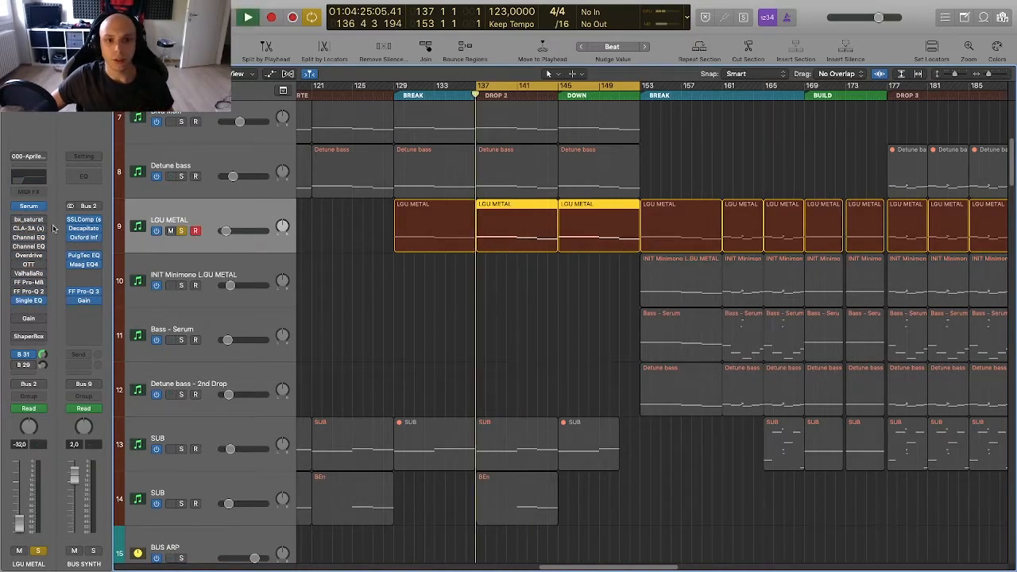
left_click(16, 355)
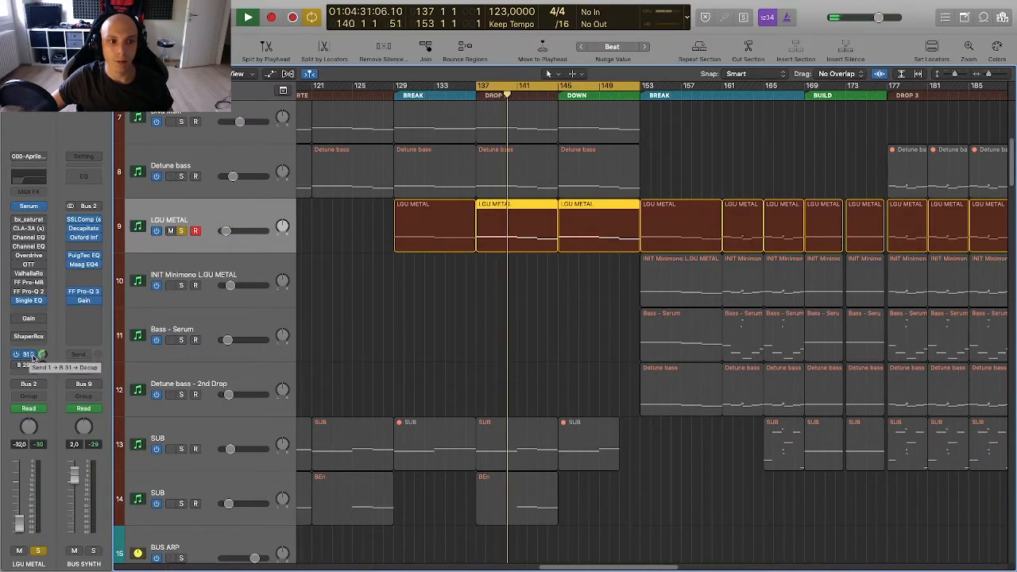
Step: Stop playback and inspect the Decapitator on the Bus 31 send of LGU METAL
key("space")
left_click(24, 355)
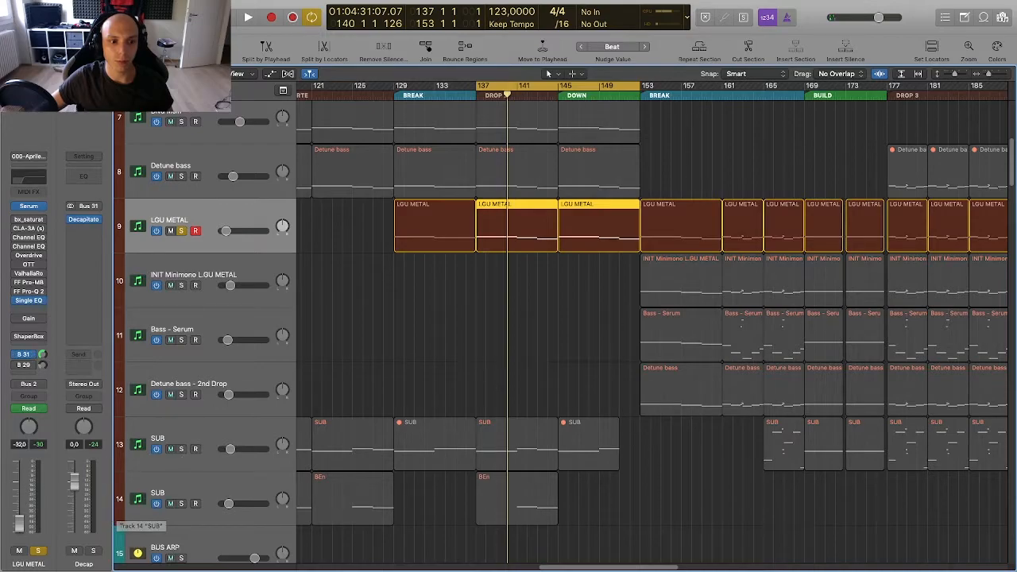
left_click(84, 219)
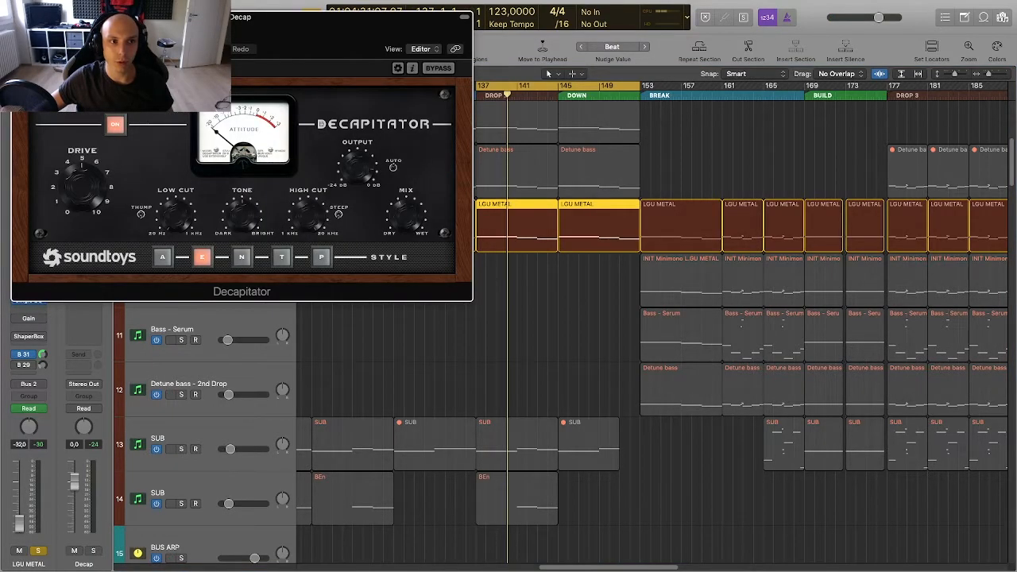
left_click(20, 17)
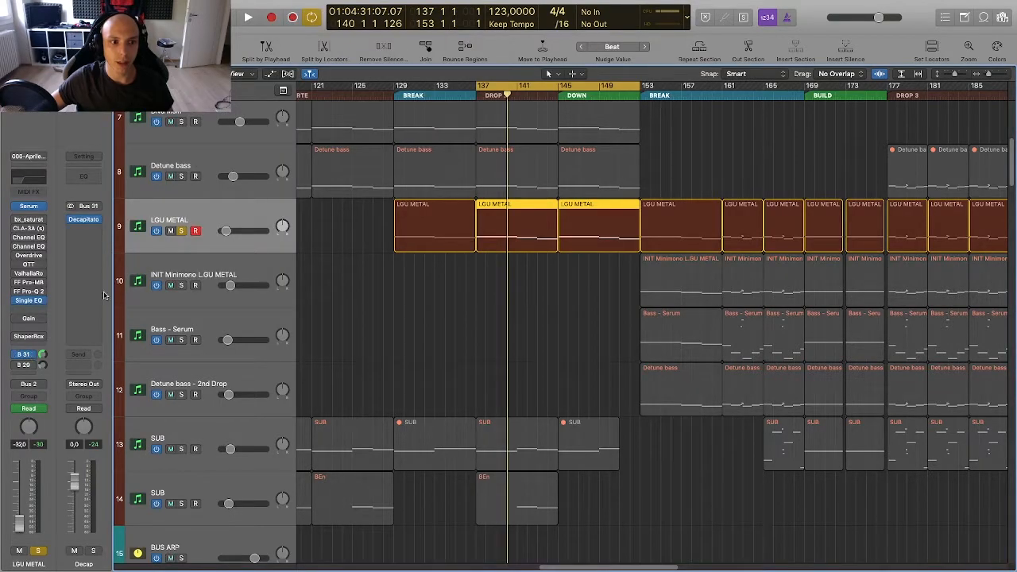
Step: Restart the loop with the Kick track selected, and reselect LGU METAL to show its effects chain
scroll(131, 246, "up", 6)
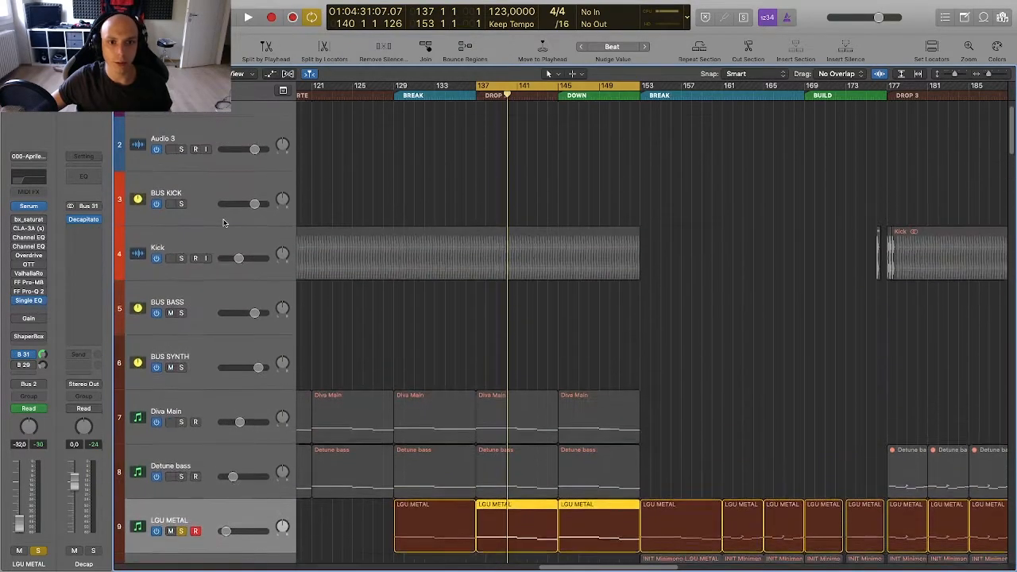
left_click(176, 222)
key("space")
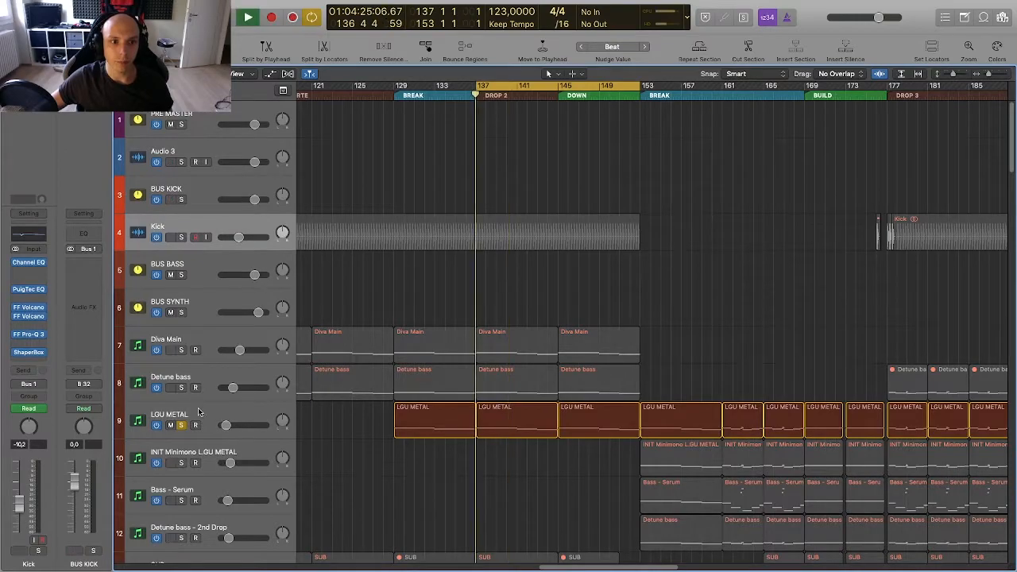
left_click(184, 409)
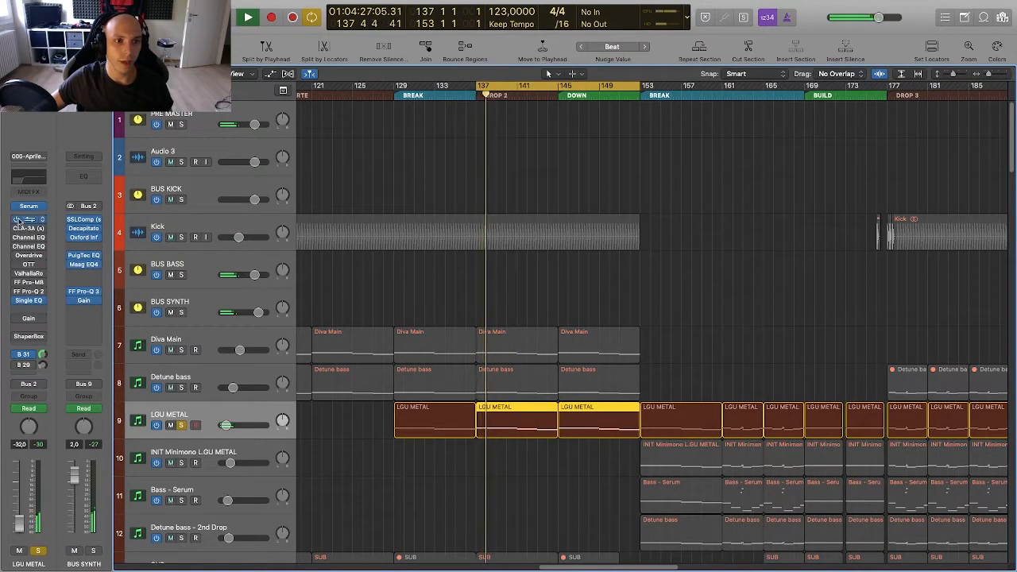
Step: Re-enable the LGU METAL effects from bx_saturat through ValhallaRoom during playback, inspecting CLA-3A, OTT and ValhallaRoom
left_click(30, 229)
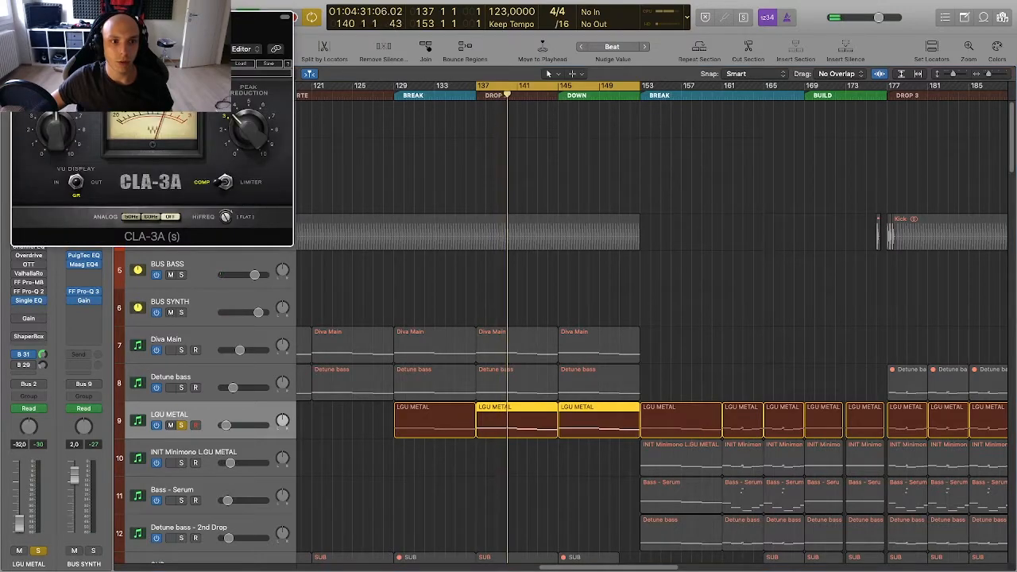
key("super+w")
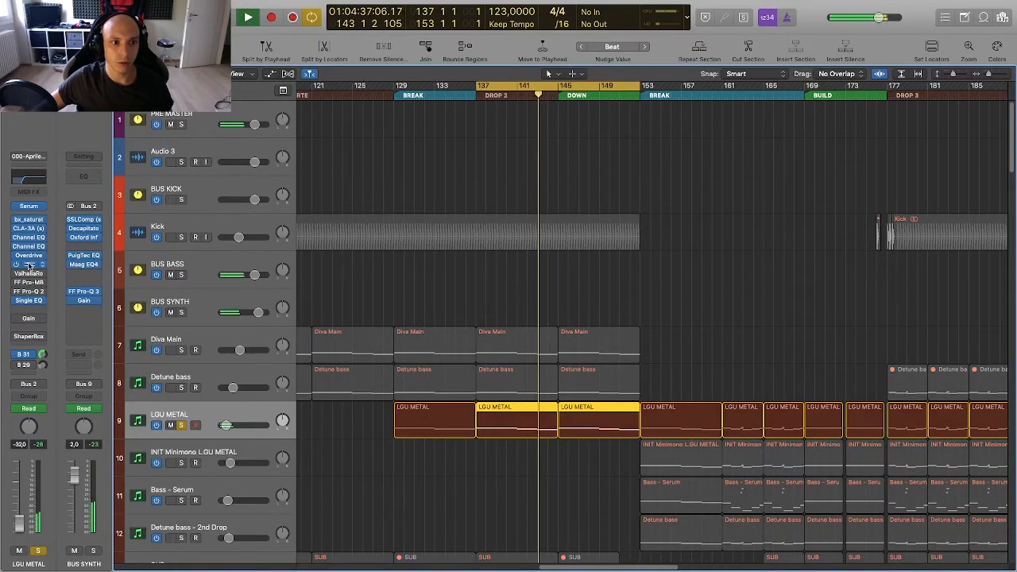
left_click(29, 266)
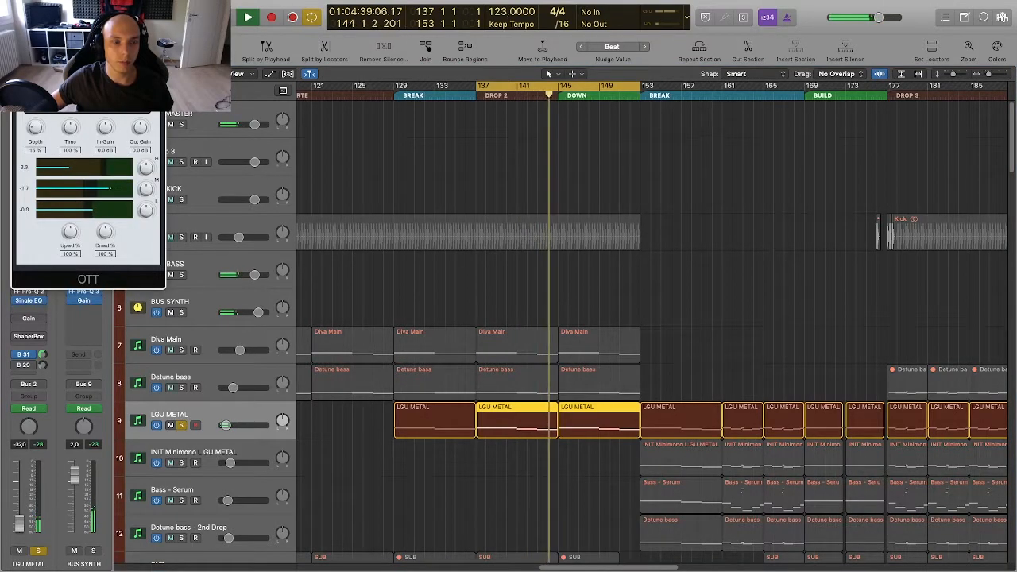
left_click(18, 70)
left_click(24, 274)
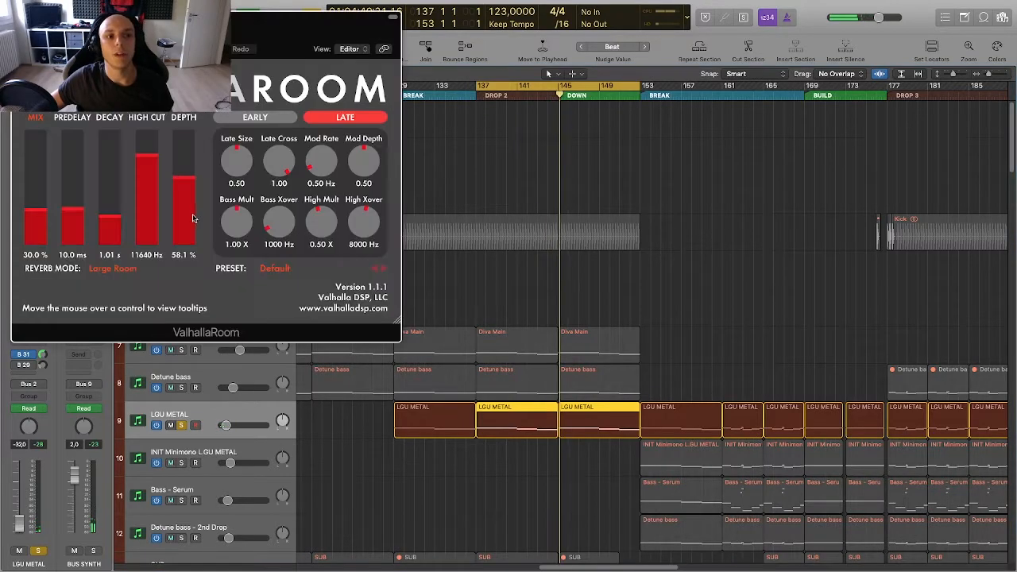
left_click(19, 16)
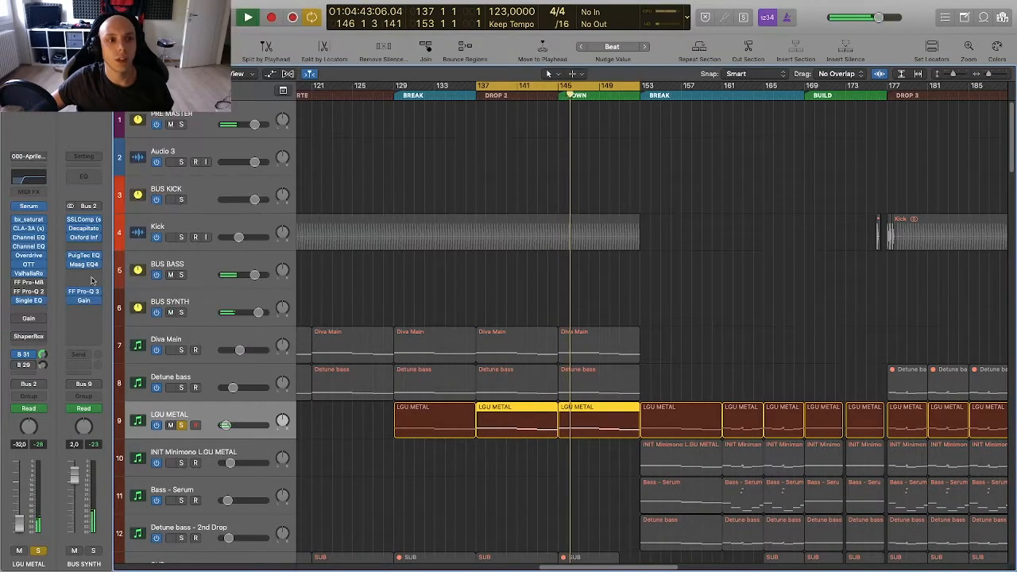
Step: Re-enable FF Pro-MB and FF Pro-Q 2 on LGU METAL, inspecting the multiband settings and the EQ curve
left_click(29, 283)
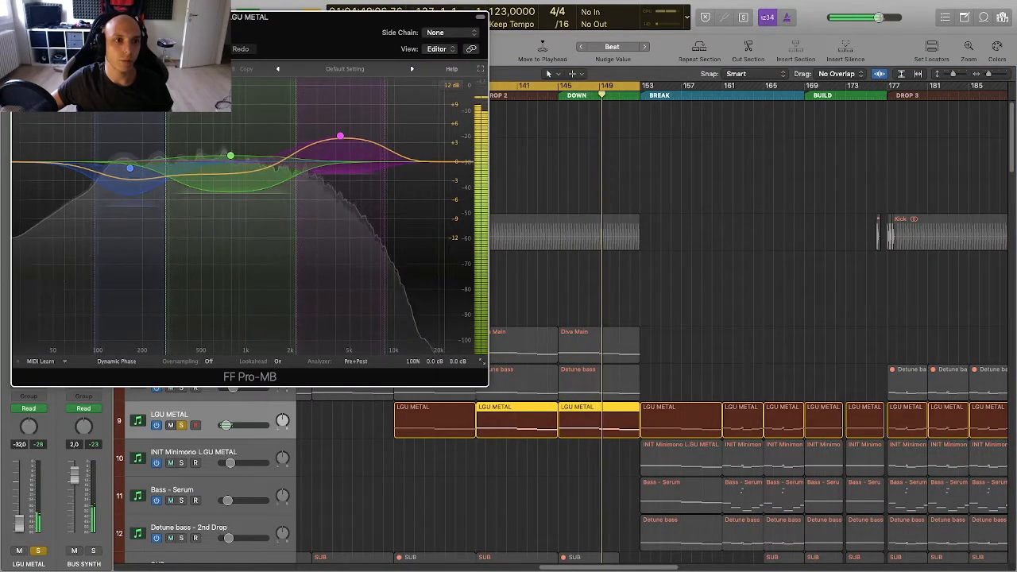
left_click(18, 17)
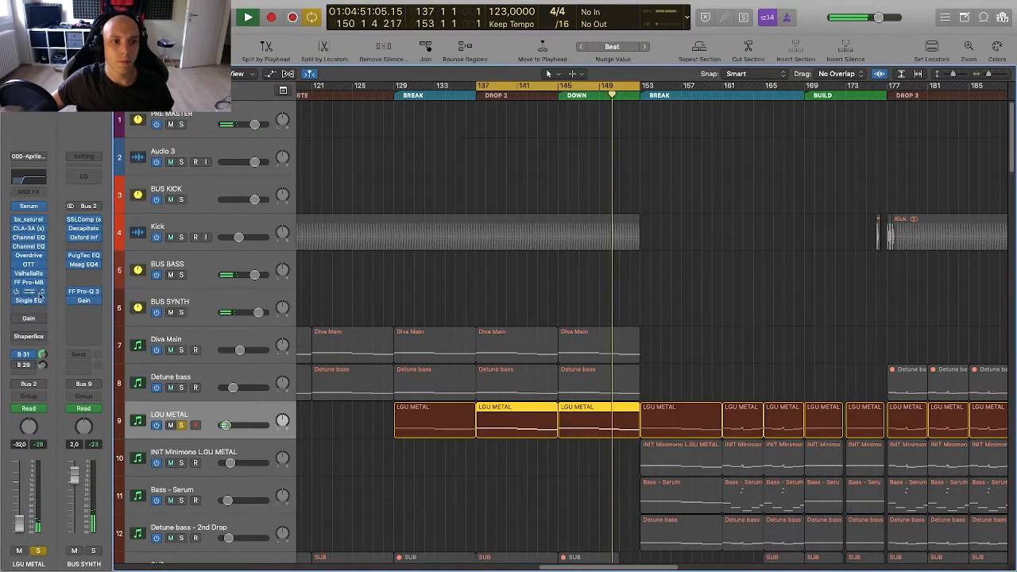
left_click(30, 291)
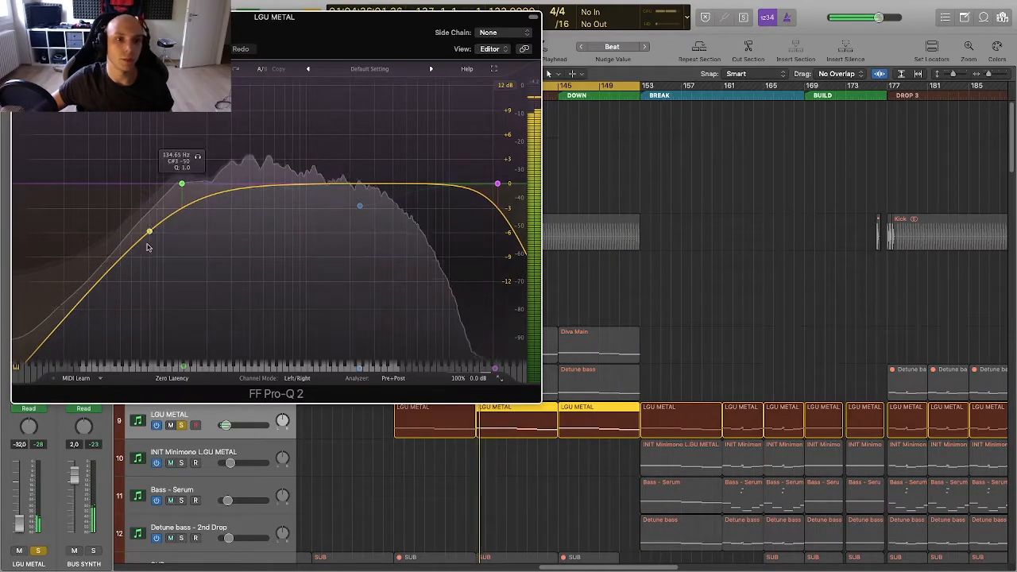
key("super+w")
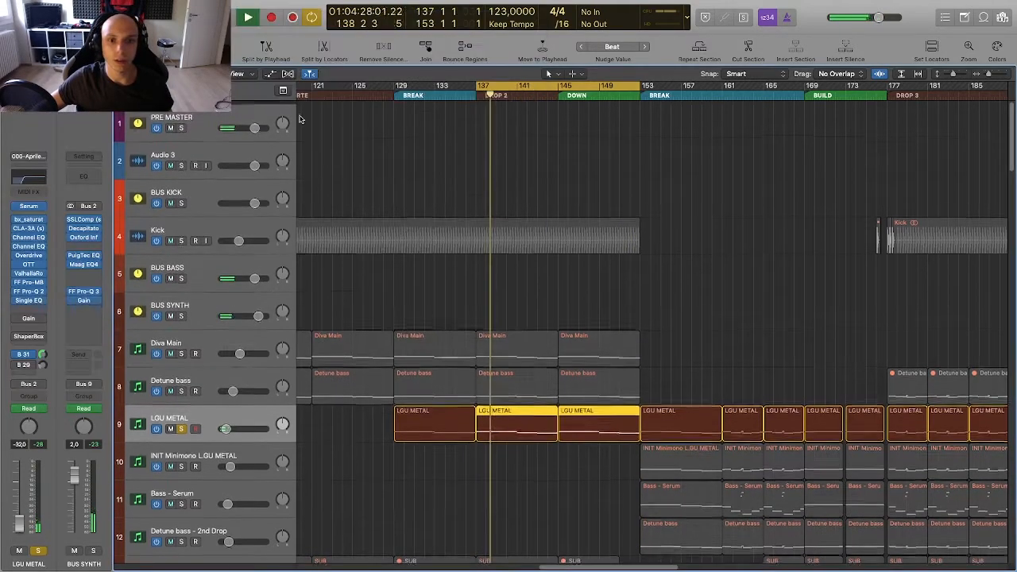
Step: Stop playback and unsolo the LGU METAL track
scroll(211, 246, "down", 3)
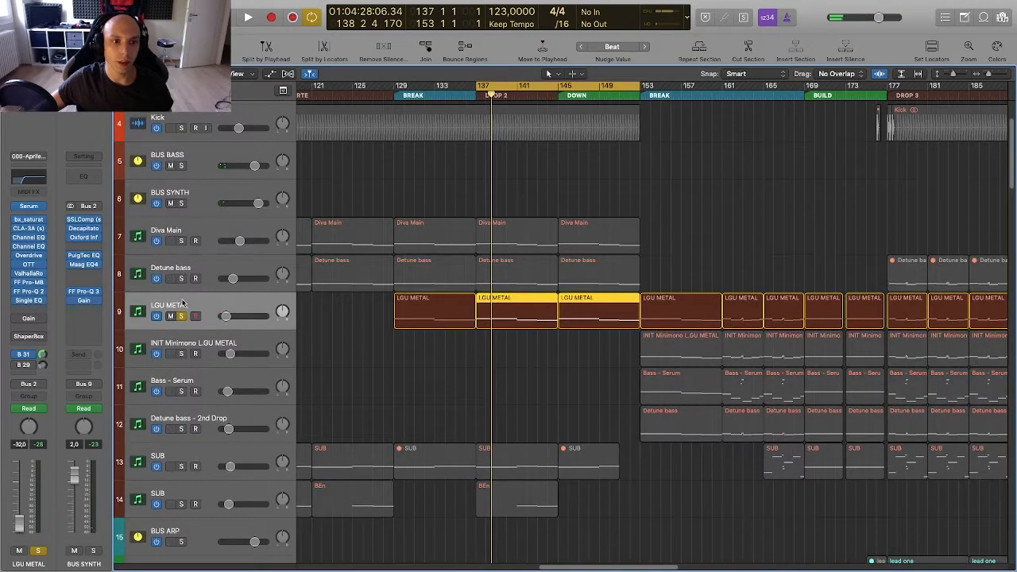
left_click(181, 316)
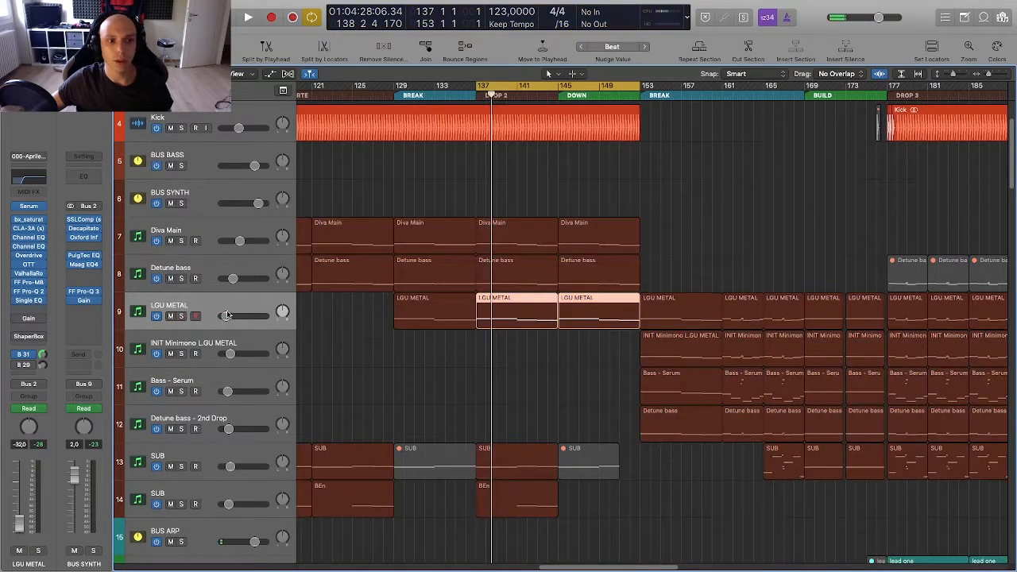
scroll(375, 300, "down", 2)
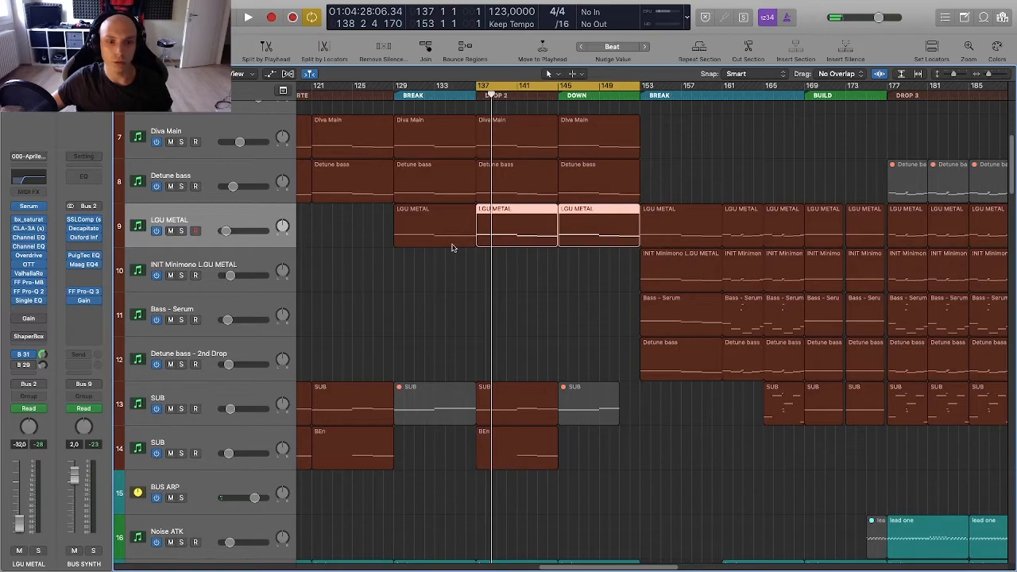
scroll(453, 248, "up", 1)
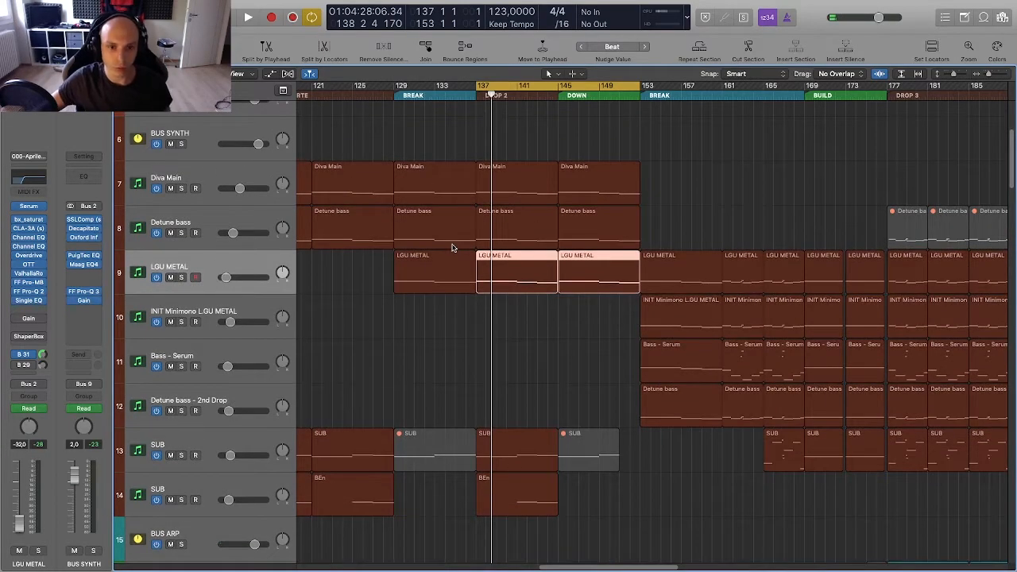
Step: Bring the arp tracks into view, select the BUS ARP track and switch off loop cycling
scroll(452, 248, "down", 4)
scroll(452, 248, "down", 6)
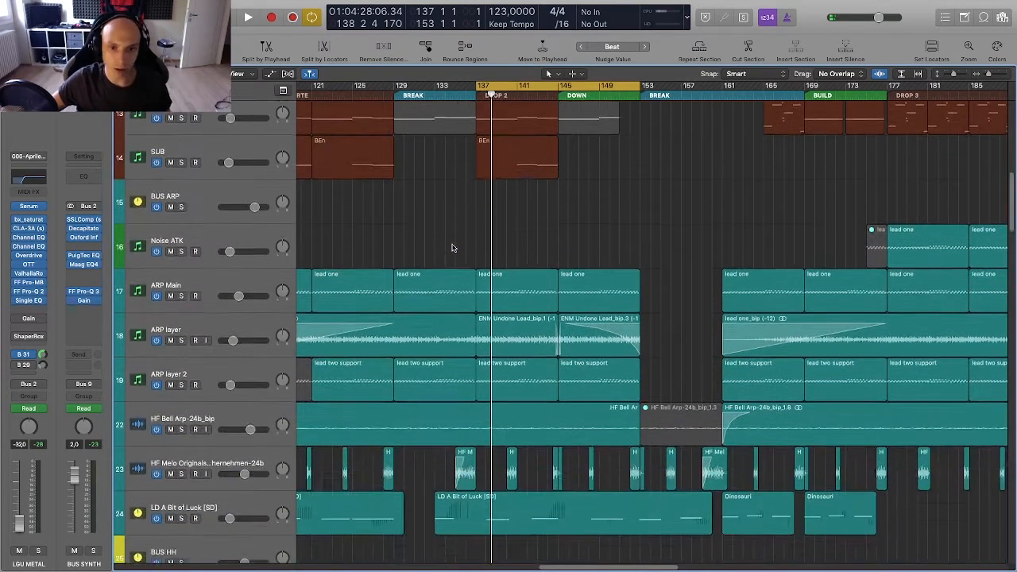
scroll(452, 248, "right", 3)
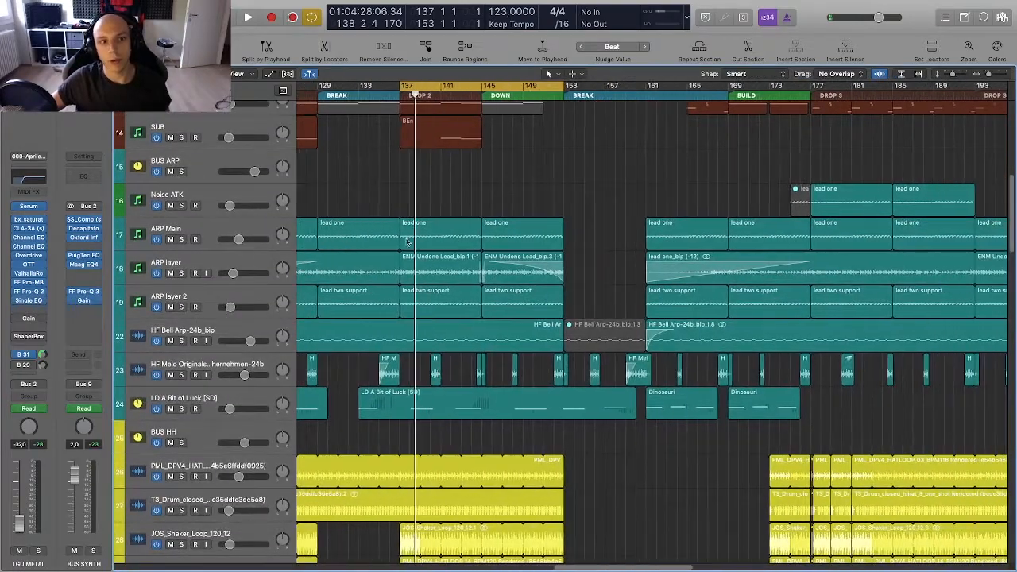
left_click(203, 172)
key("c")
scroll(421, 197, "down", 3)
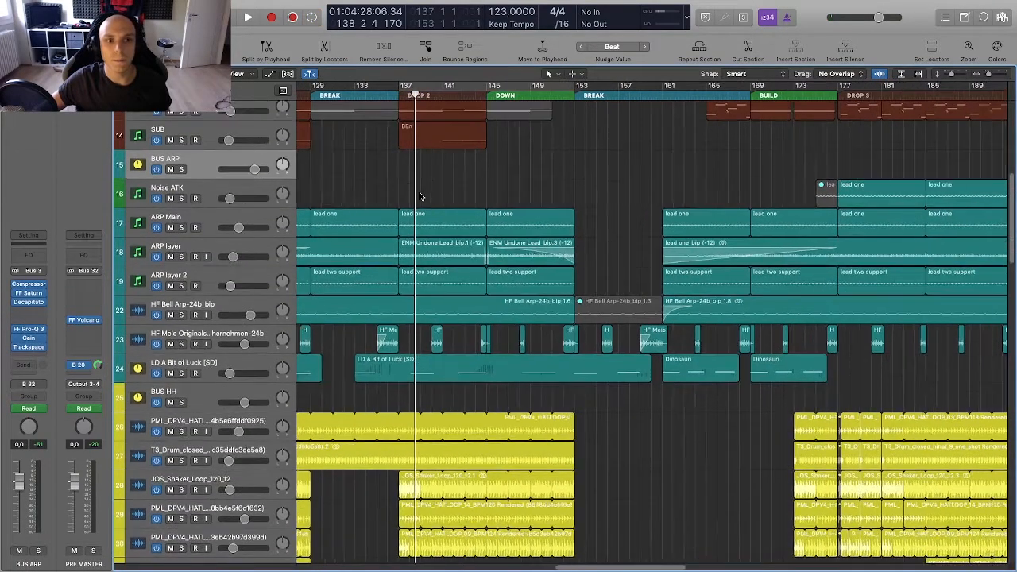
scroll(421, 197, "up", 3)
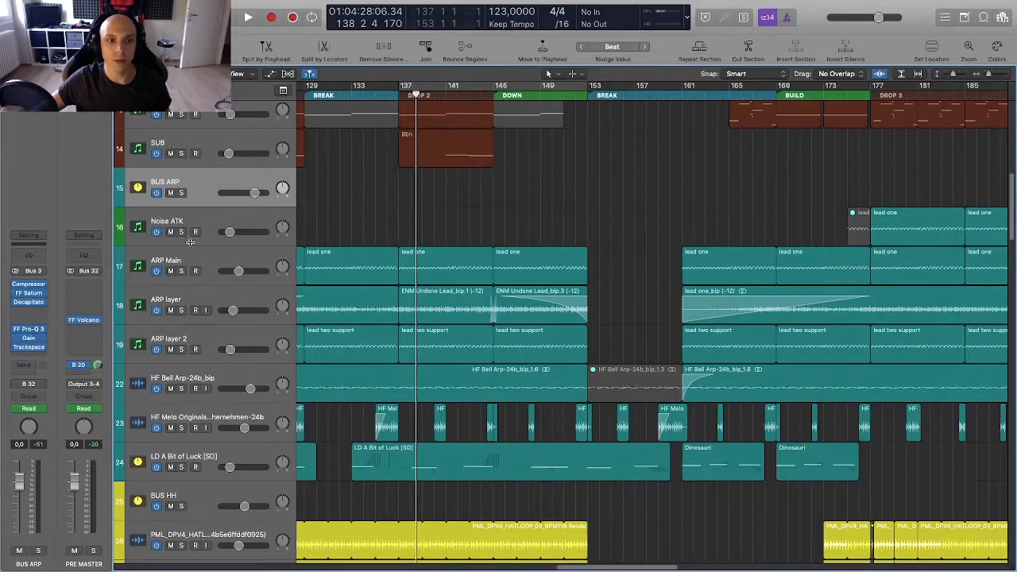
Step: Solo ARP Main and play it with its effects from Compressor through FF Pro-Q 3 bypassed
left_click(226, 262)
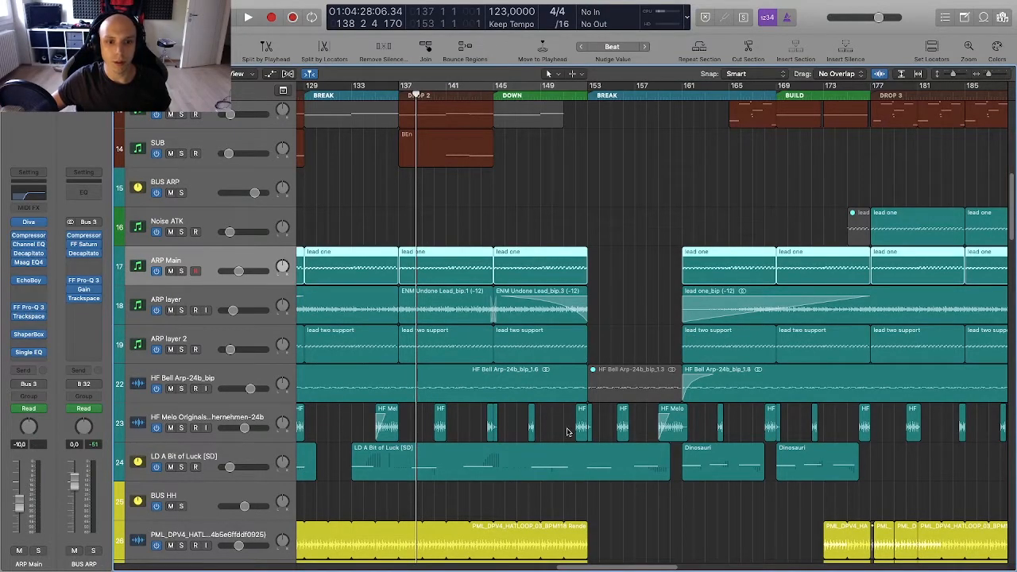
scroll(451, 367, "down", 3)
scroll(485, 311, "up", 4)
key("s")
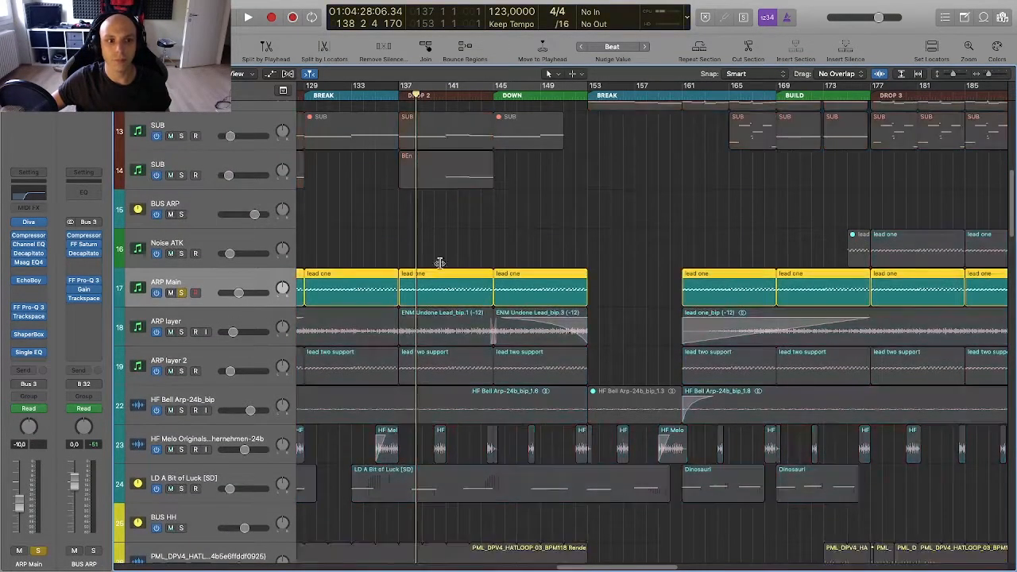
key("space")
scroll(499, 165, "up", 3)
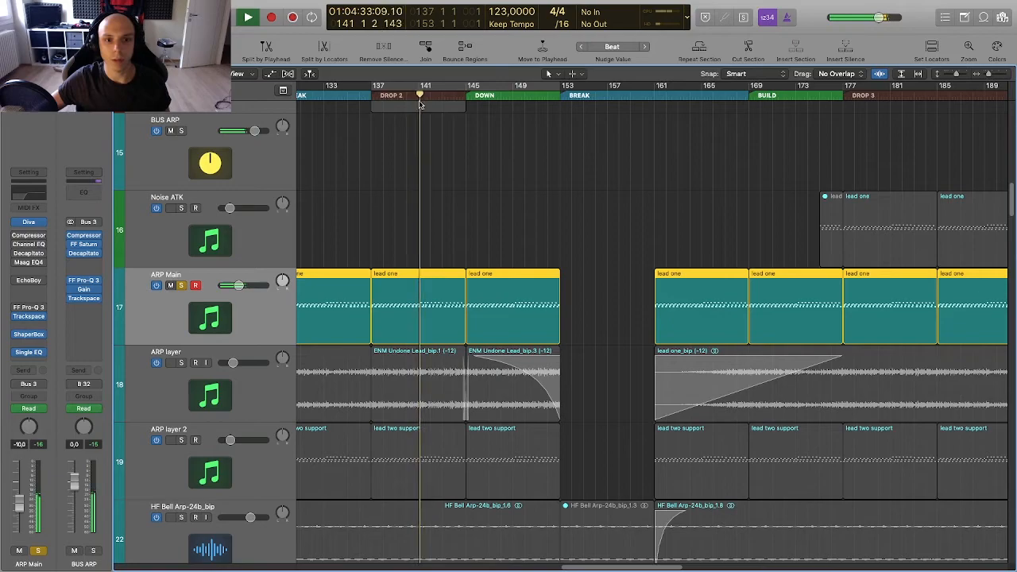
Step: Turn the bar 137 to 153 loop back on and inspect ARP Main's Diva patch, ENM Ruby Lead
left_click(393, 93)
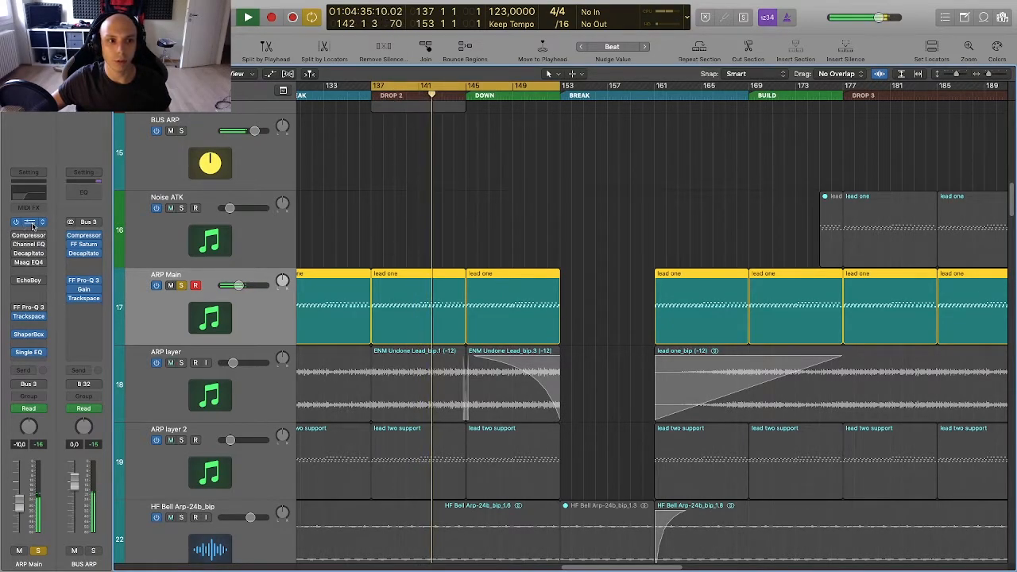
key("v")
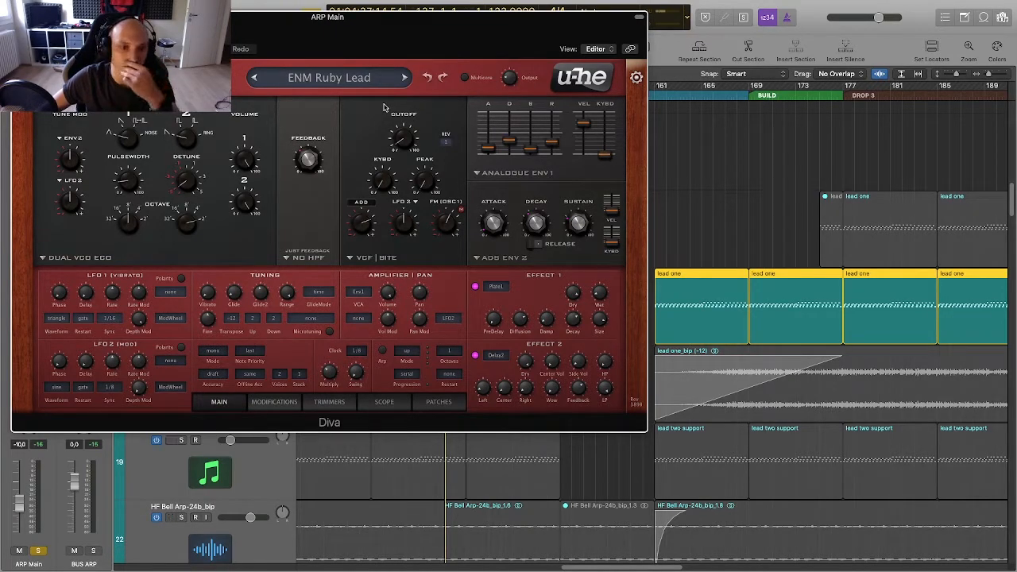
left_click_drag(365, 41, 490, 89)
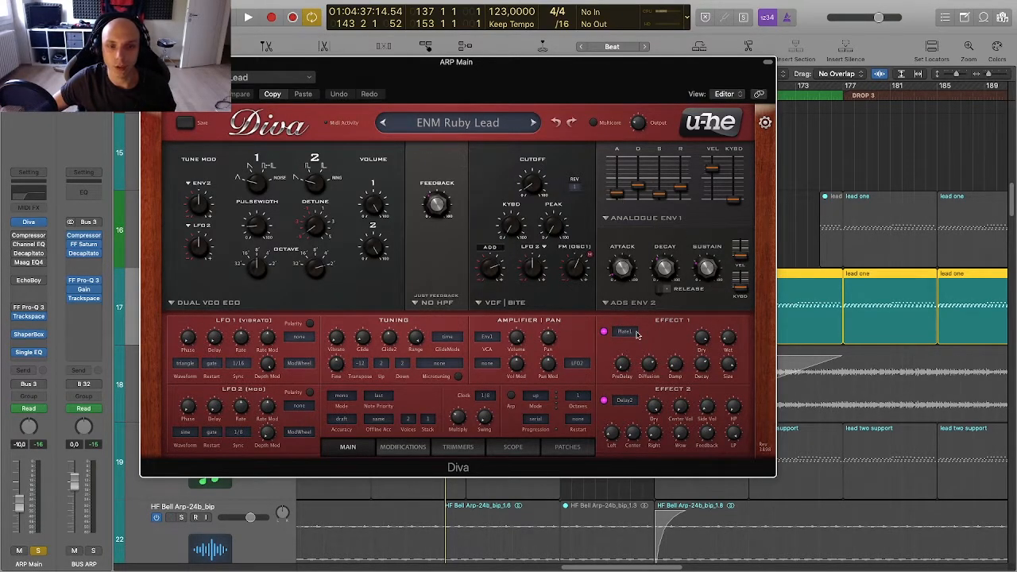
key("space")
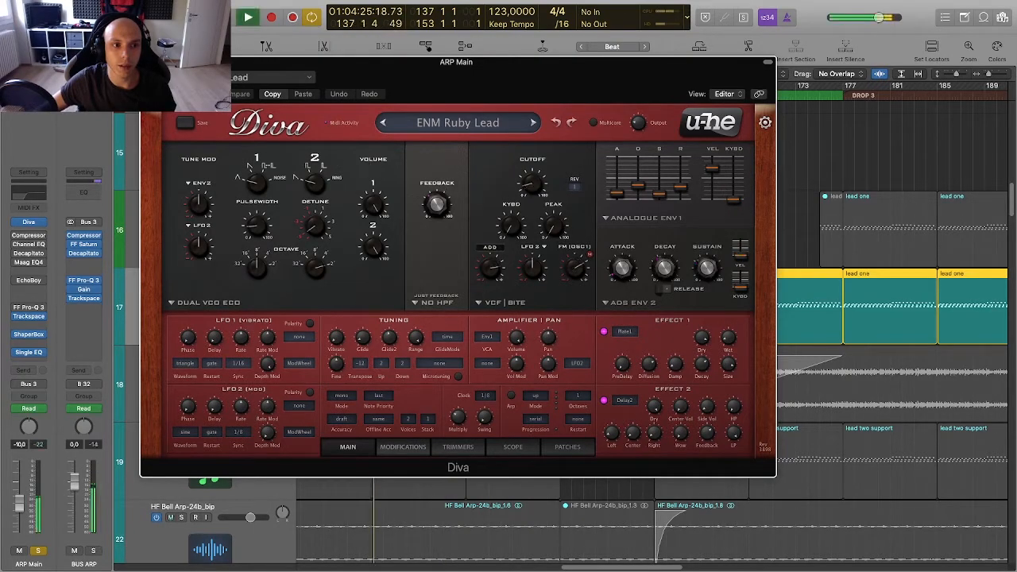
key("super+w")
Step: Show track automation and expand ARP Main's lanes to examine the Diva Decay, Sustain, Frequency, FreqModDepth, KeyFollow and FilterFM curves
key("a")
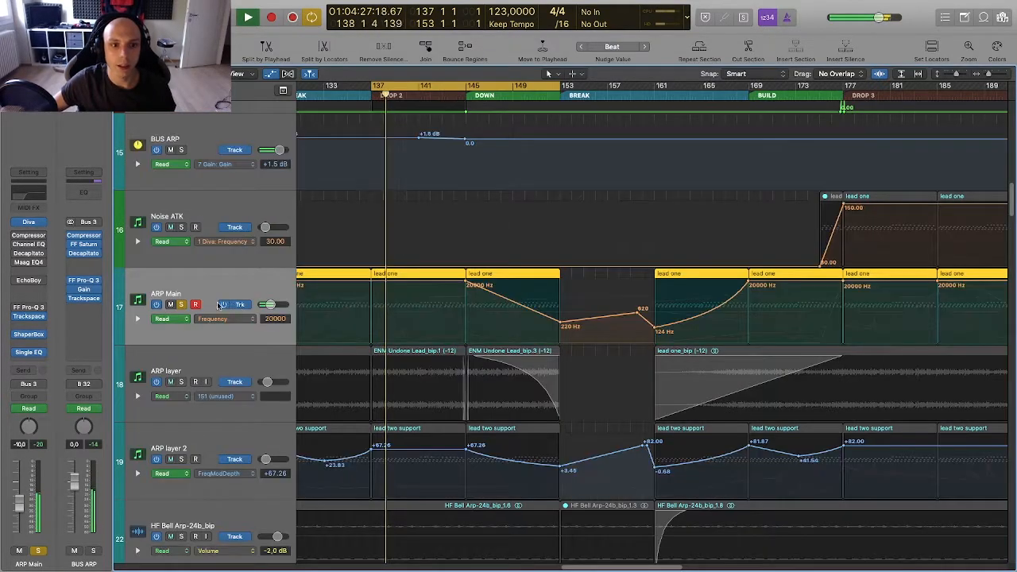
left_click(138, 319)
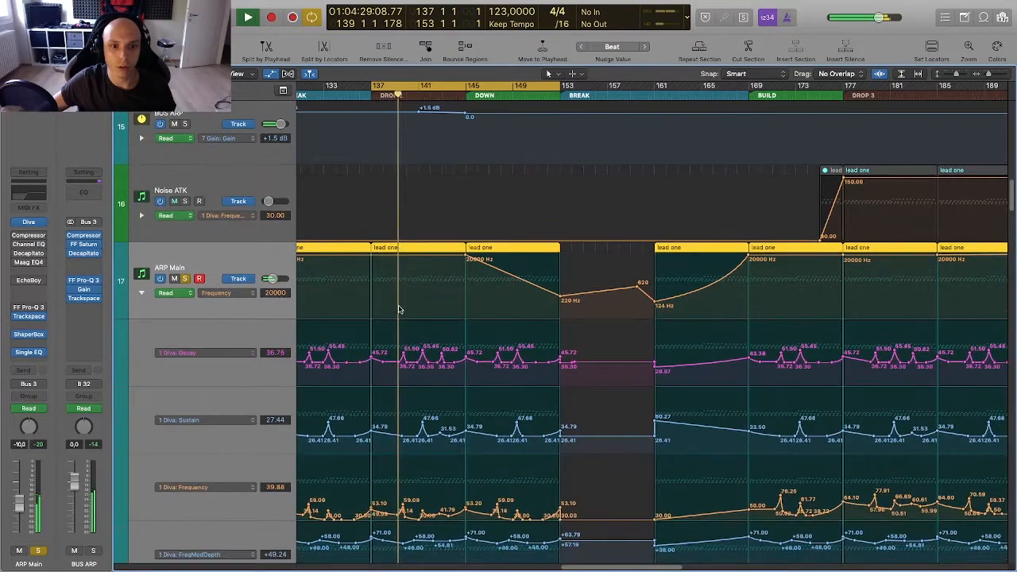
scroll(399, 310, "down", 5)
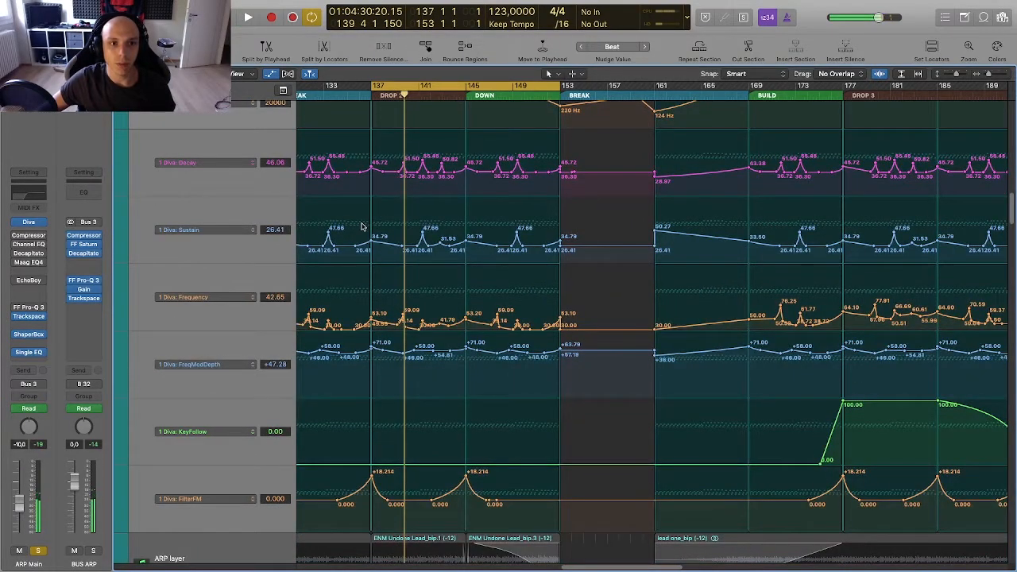
key("super+Up")
key("super+Up")
key("super+Up")
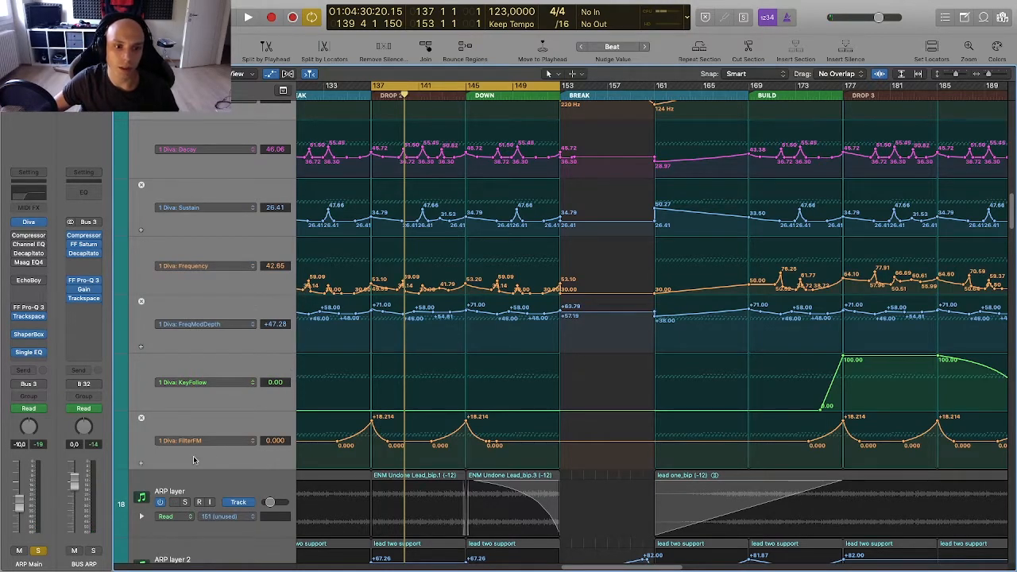
key("super+Up")
key("super+Up")
key("super+Up")
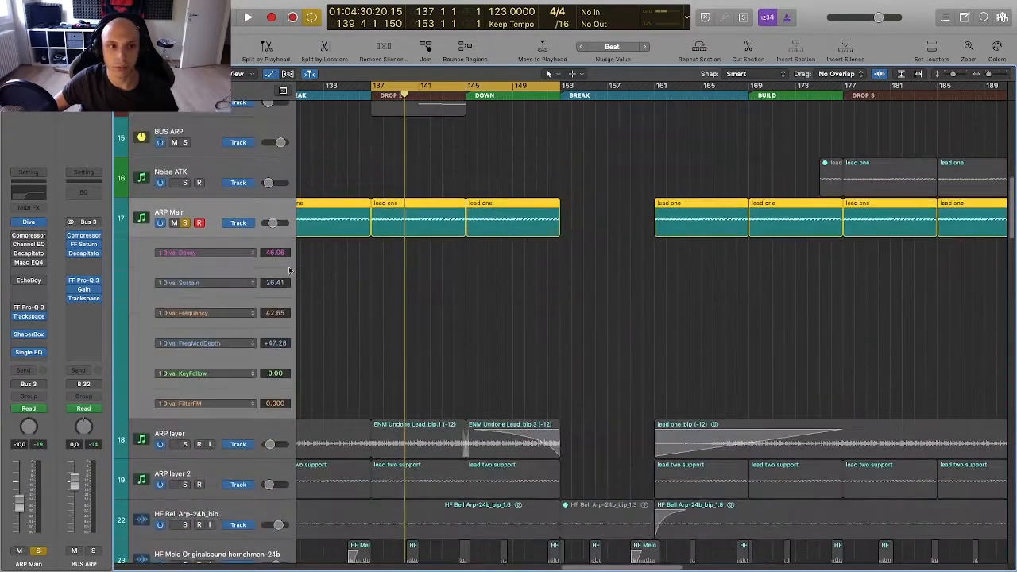
Step: Enlarge the tracks again and collapse ARP Main's automation to its single Frequency lane
key("super+Down")
key("super+Down")
key("super+Down")
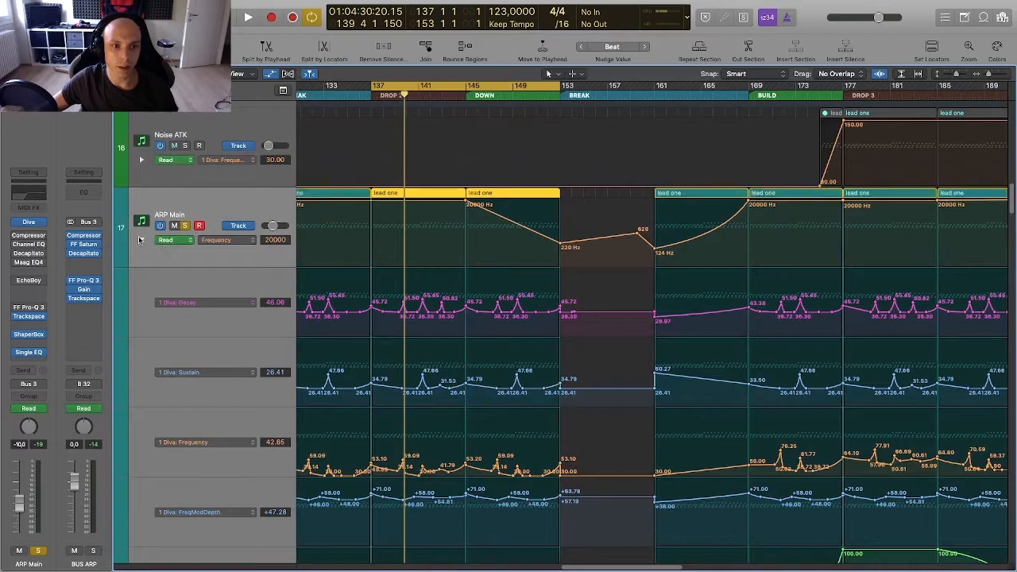
left_click(143, 242)
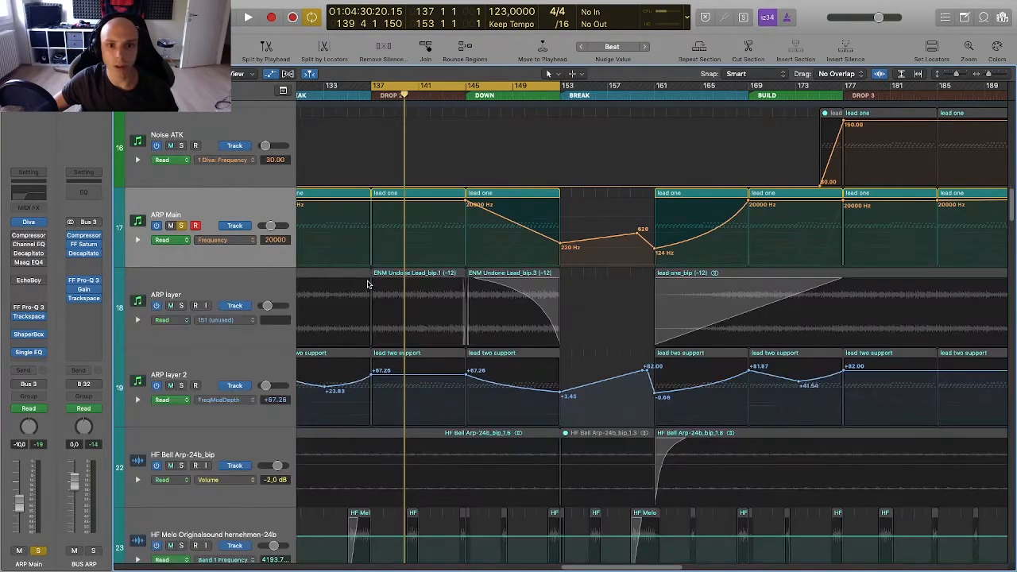
Step: Re-enable Compressor and Channel EQ on ARP Main, inspecting the Compressor settings
scroll(367, 284, "down", 2)
scroll(361, 284, "up", 4)
scroll(361, 283, "left", 1)
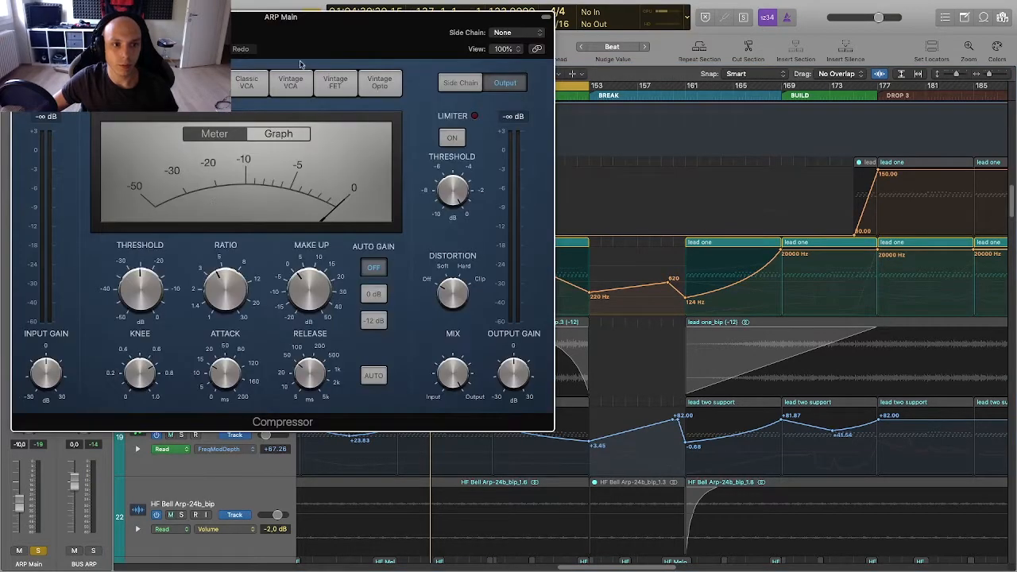
left_click_drag(298, 49, 541, 70)
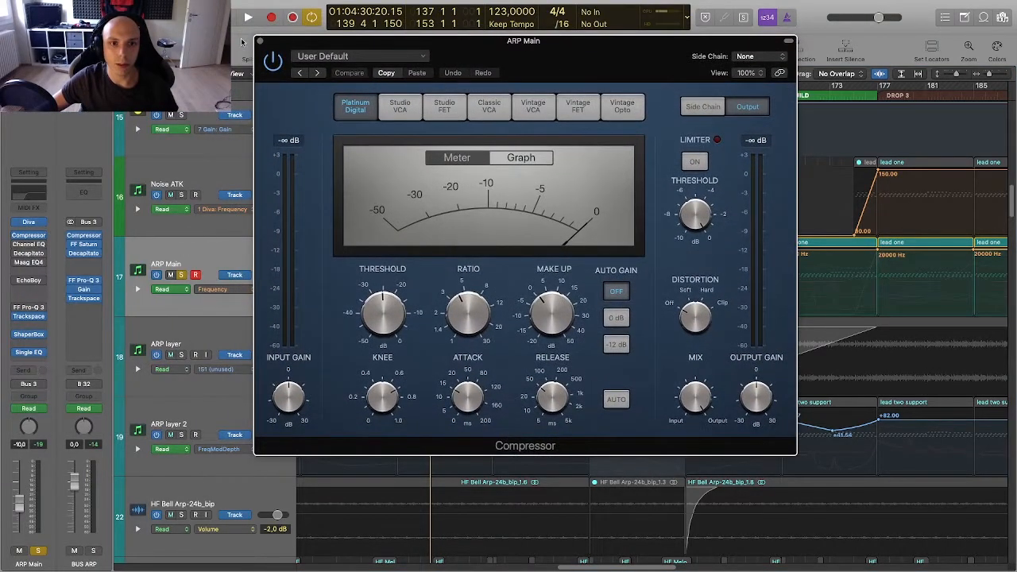
left_click(260, 41)
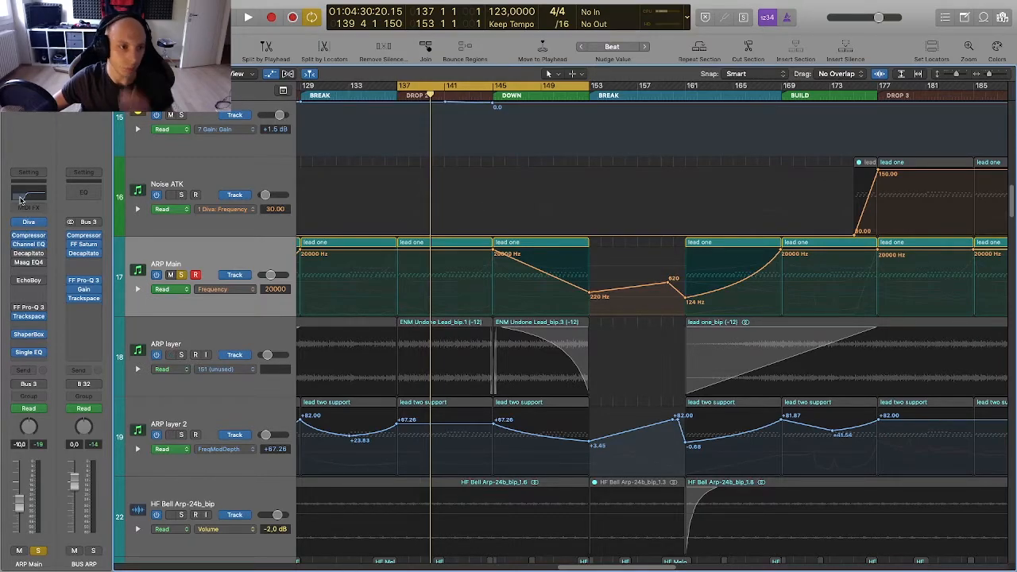
Step: Re-enable Decapitator and Maag EQ4 on ARP Main during playback, inspecting Maag EQ4, and stop playback
left_click(15, 255)
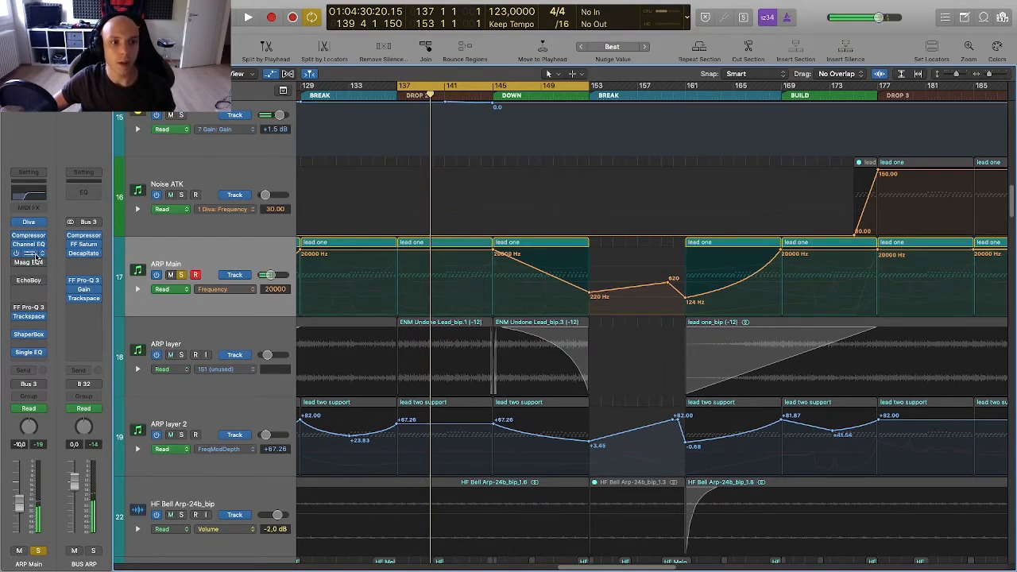
key("space")
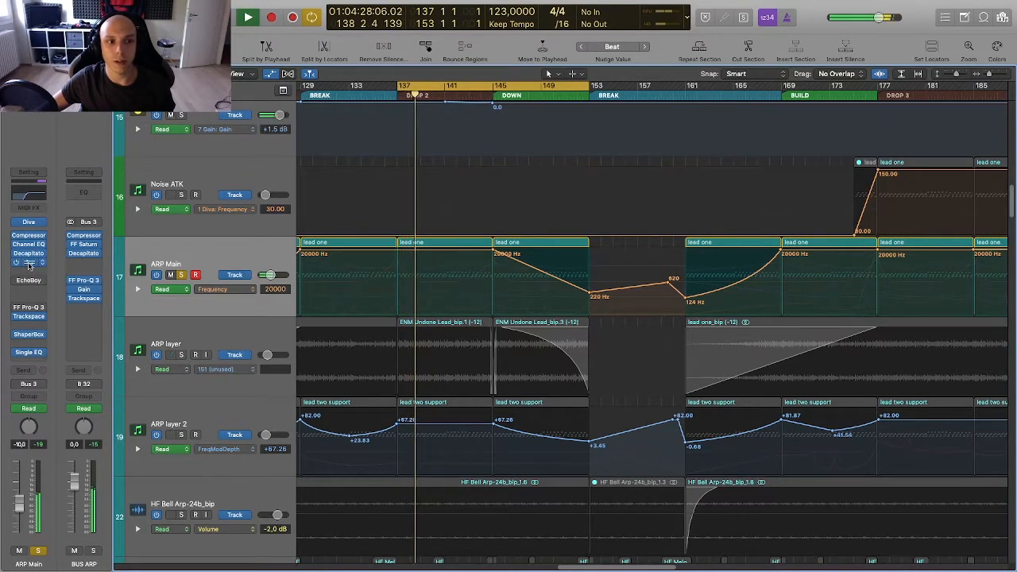
left_click(28, 262)
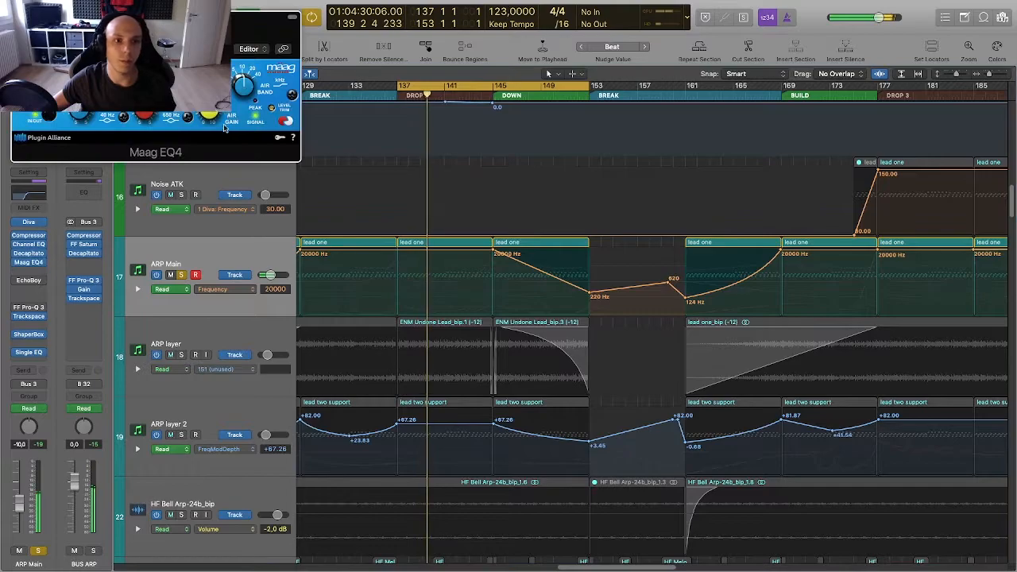
left_click(18, 17)
key("space")
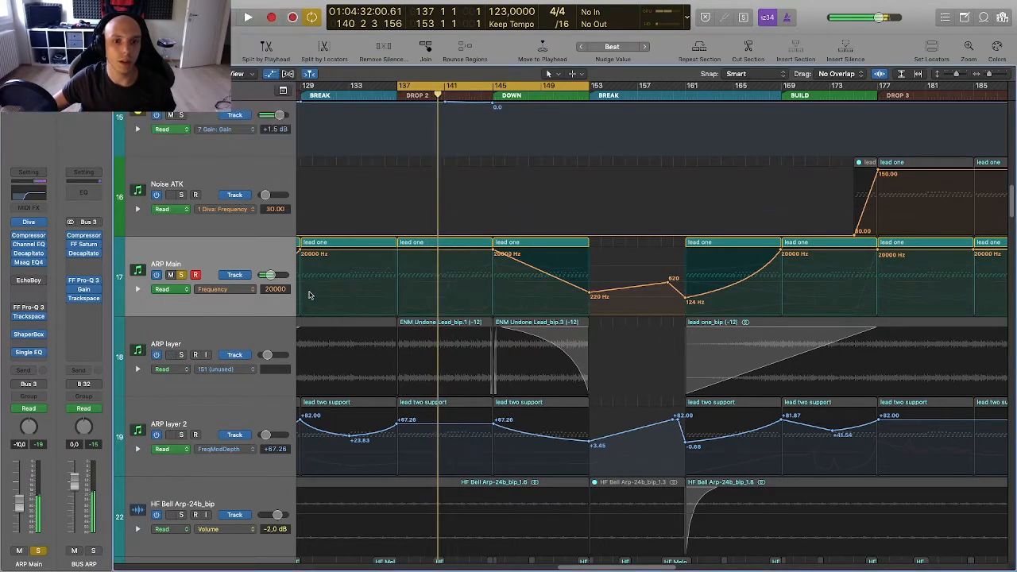
Step: Re-enable EchoBoy on ARP Main and restart the loop with the Noise ATK track selected
scroll(236, 266, "down", 3)
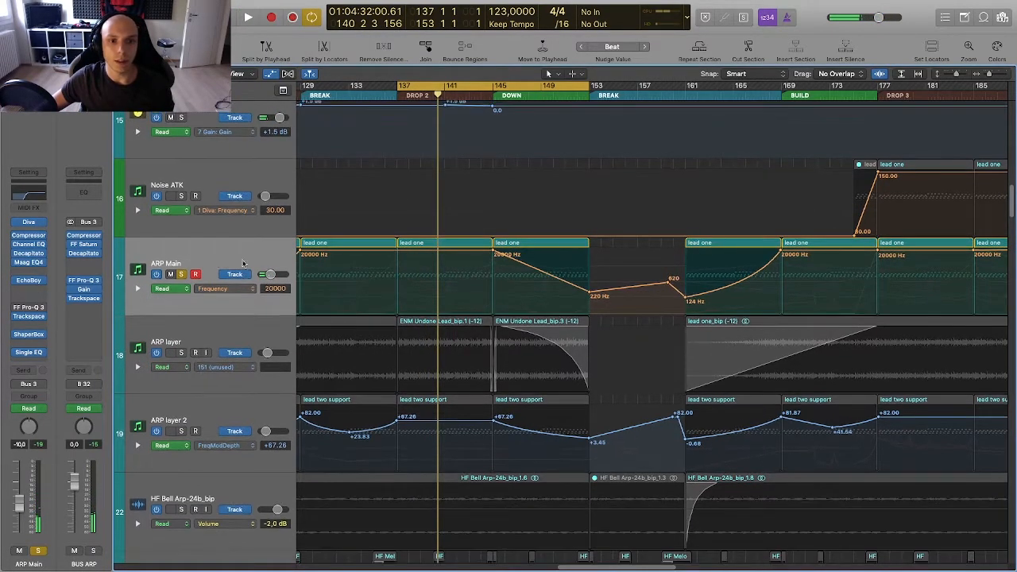
key("space")
scroll(247, 189, "up", 3)
scroll(247, 189, "up", 2)
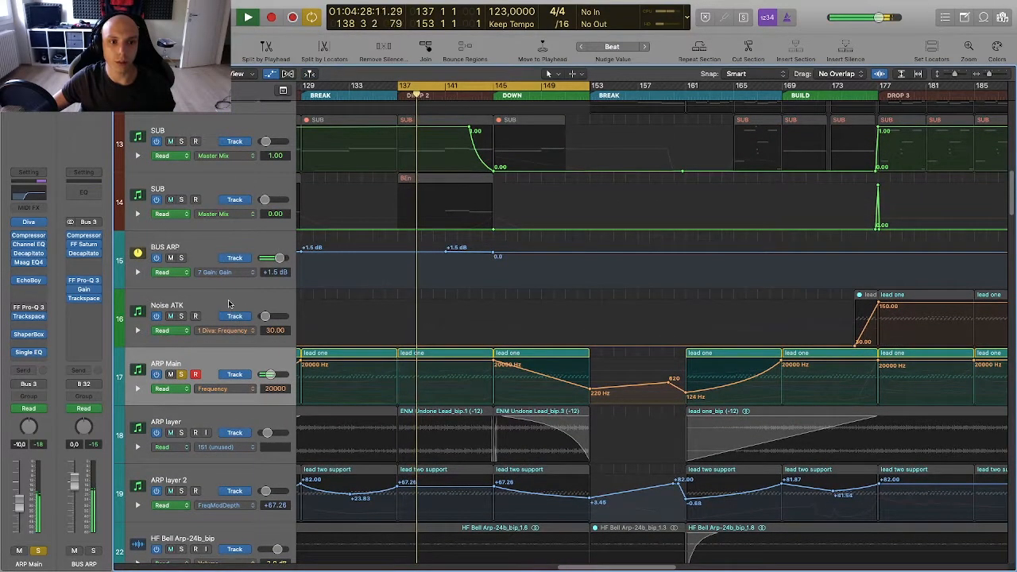
left_click(228, 304)
key("space")
key("space")
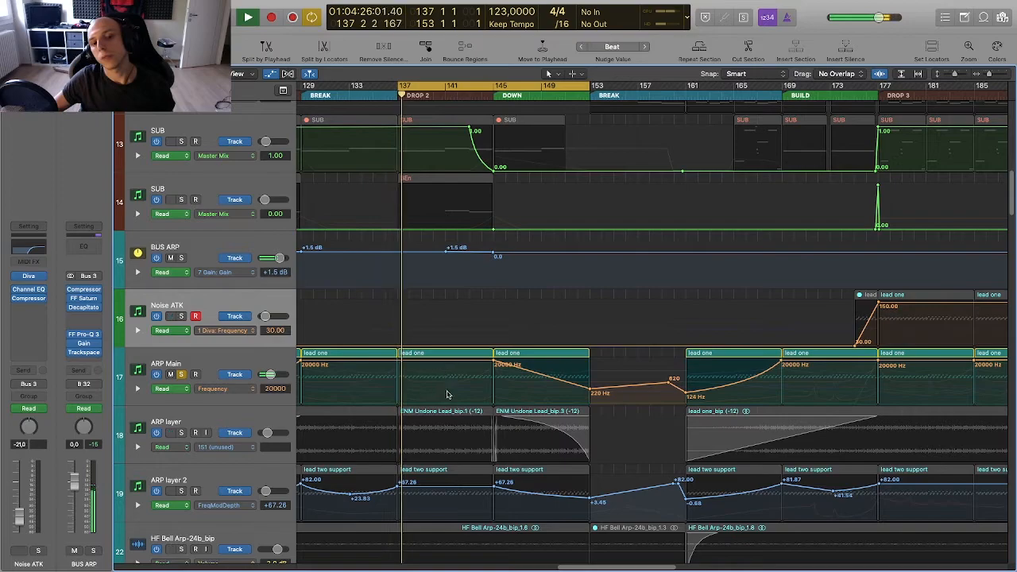
Step: Reselect ARP Main and re-enable its FF Pro-Q 3, inspecting the EQ curve
left_click(225, 356)
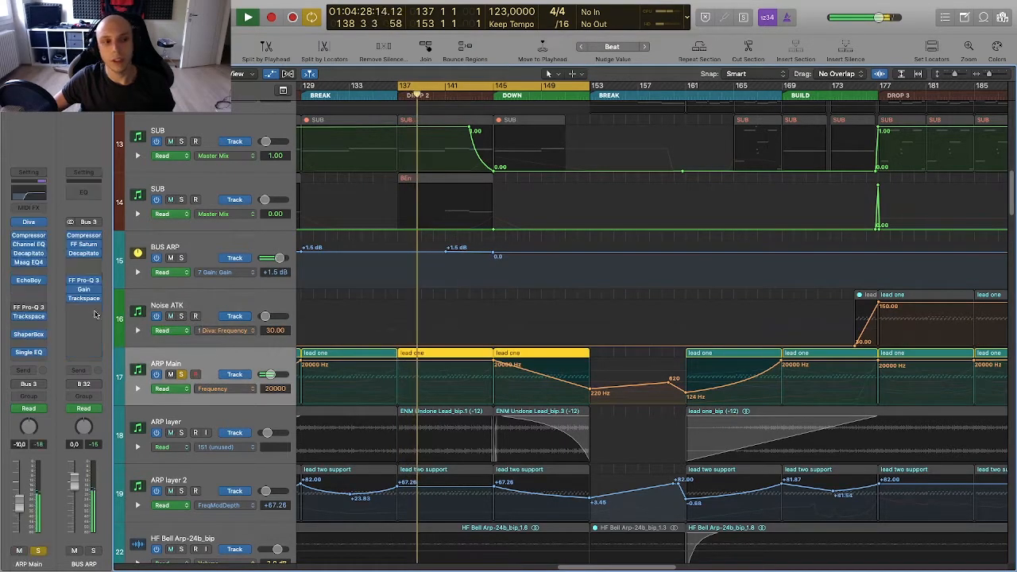
left_click(29, 308)
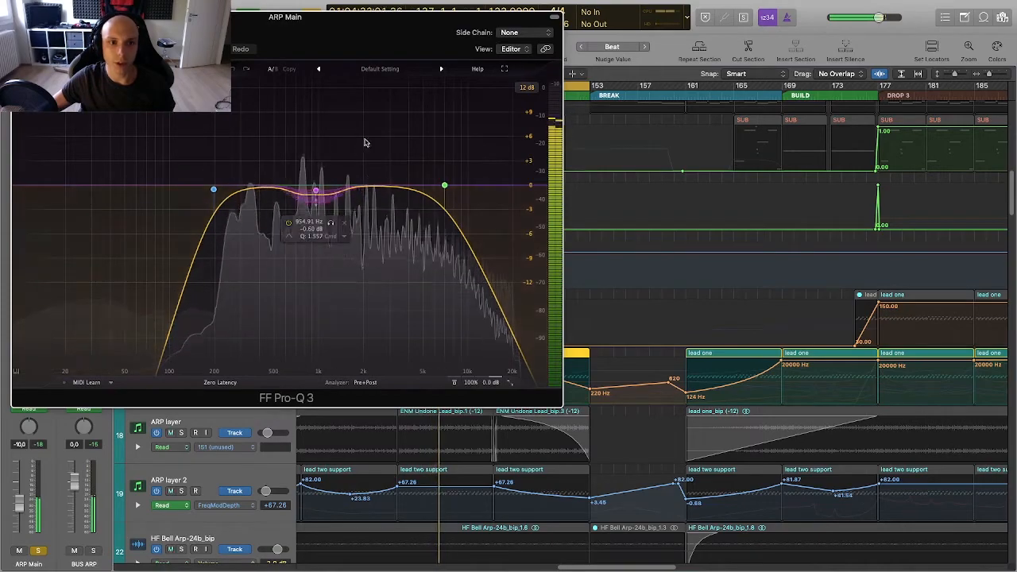
key("super+w")
Step: Move the solo from ARP Main to ARP layer and select ARP layer to show its effects chain
scroll(375, 258, "down", 3)
scroll(375, 257, "down", 2)
left_click(181, 357)
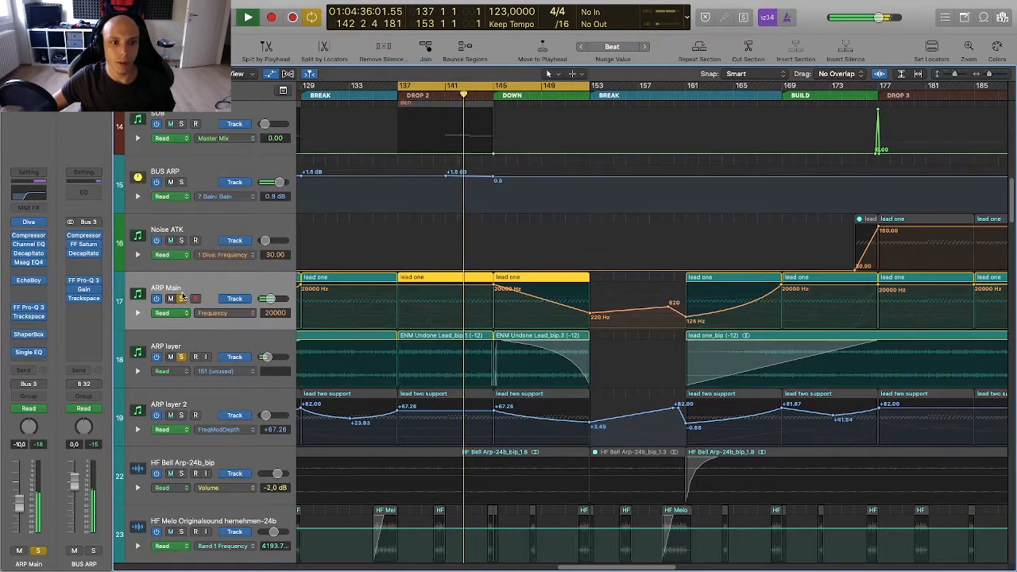
left_click(181, 299)
left_click(193, 345)
scroll(365, 340, "down", 2)
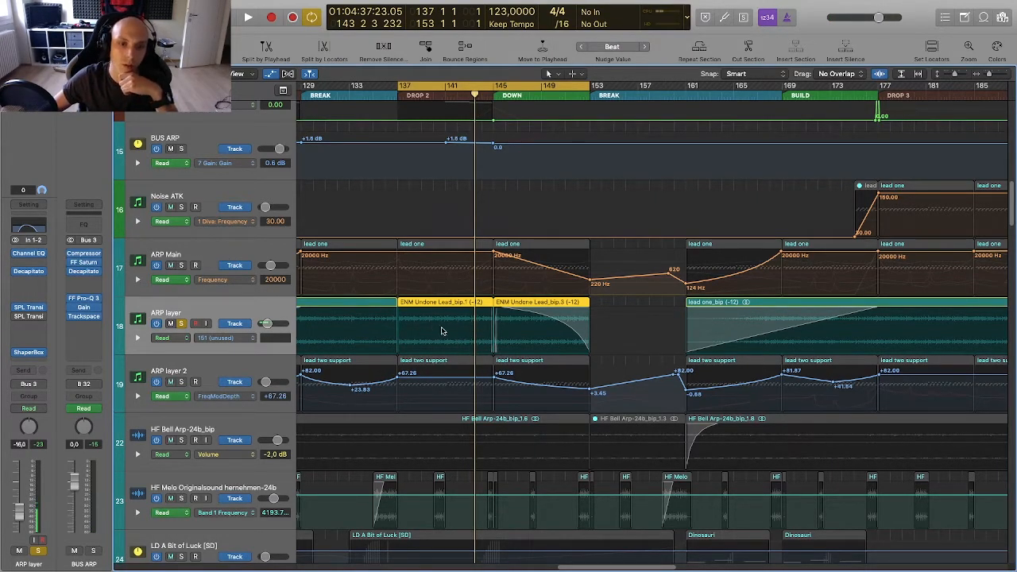
Step: Inspect the first SPL Transient Designer on ARP layer, moving its window clear for a full view
scroll(422, 329, "down", 1)
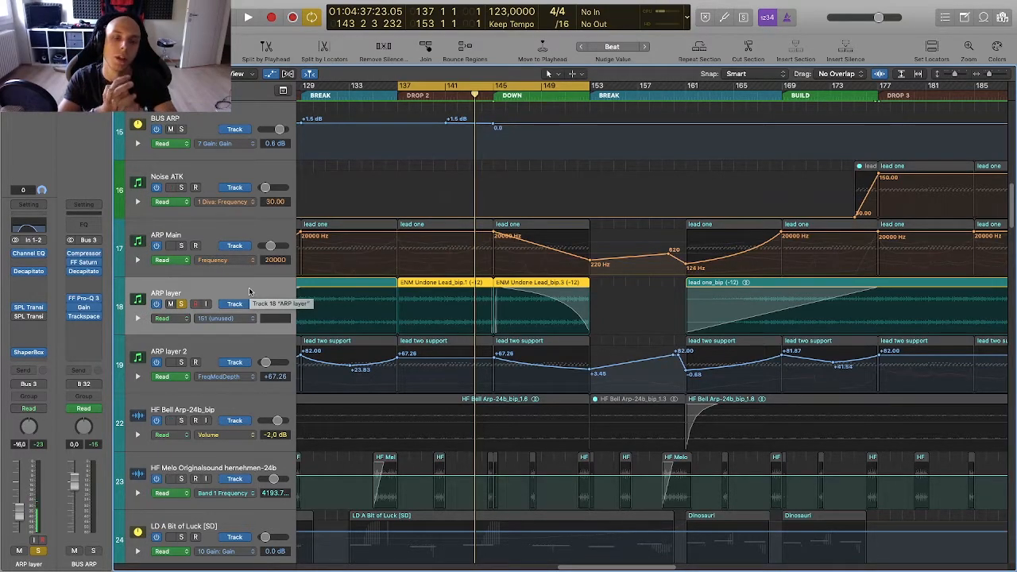
left_click(28, 308)
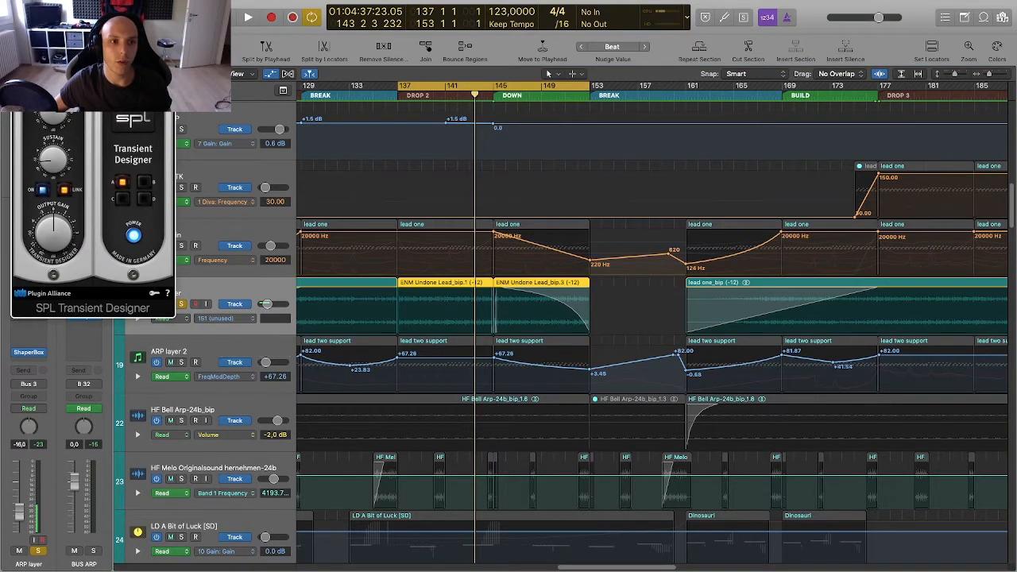
left_click_drag(120, 24, 285, 80)
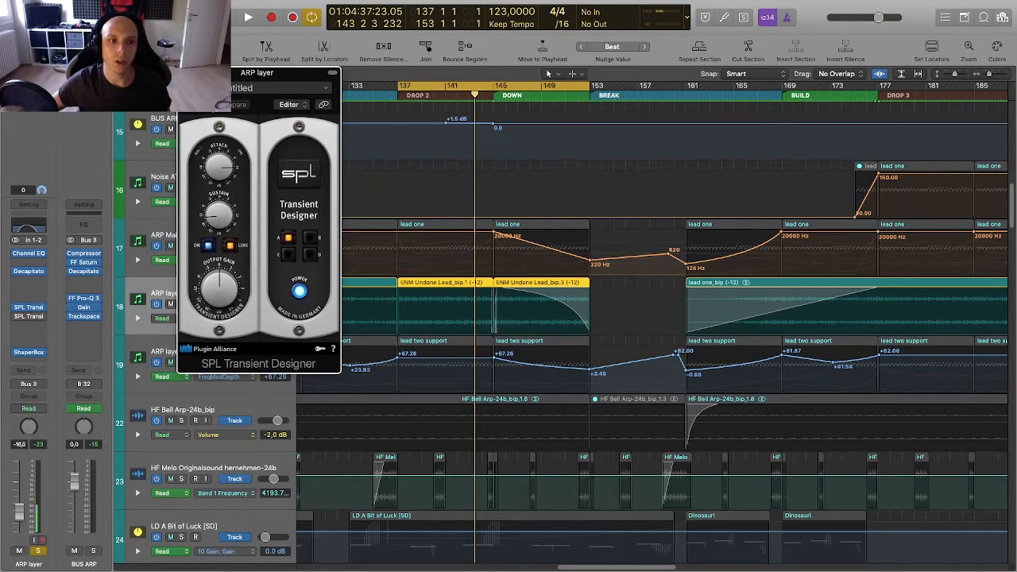
Step: Close the Transient Designer, move the solo from ARP layer to ARP layer 2, and play the loop with ARP layer 2 selected
left_click(186, 73)
scroll(345, 286, "down", 2)
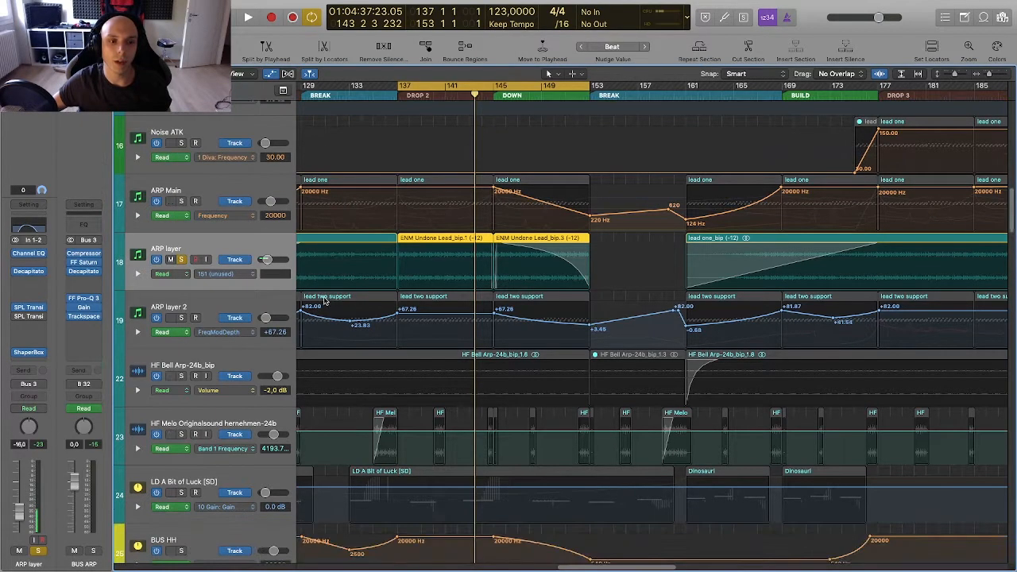
left_click(181, 318)
left_click(181, 259)
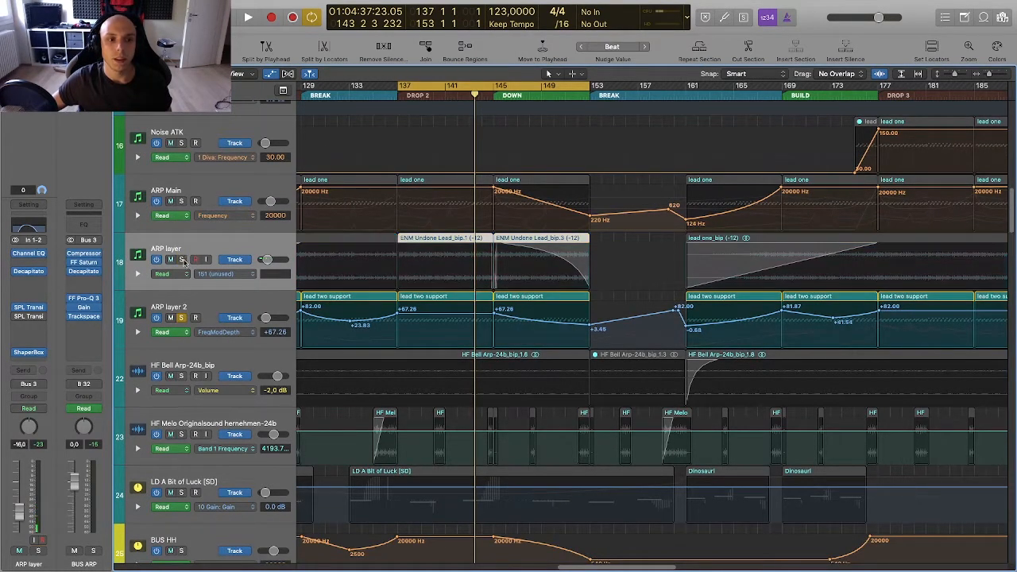
key("space")
scroll(231, 297, "down", 2)
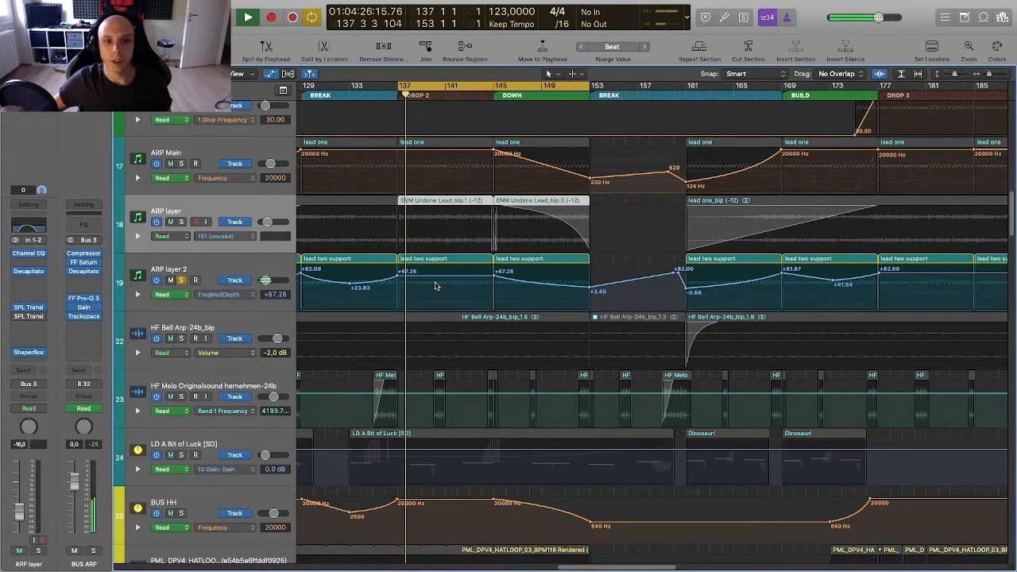
left_click(174, 270)
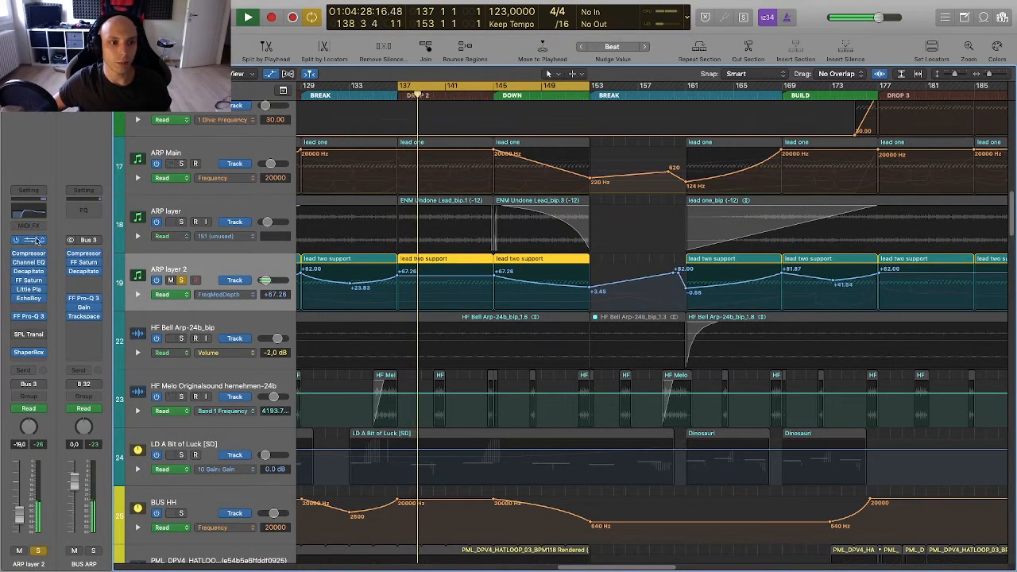
Step: Stop playback and clear the solo on ARP layer 2, keeping the neighbouring arp tracks in view
key("super+Down")
key("super+Down")
key("super+Down")
key("super+Up")
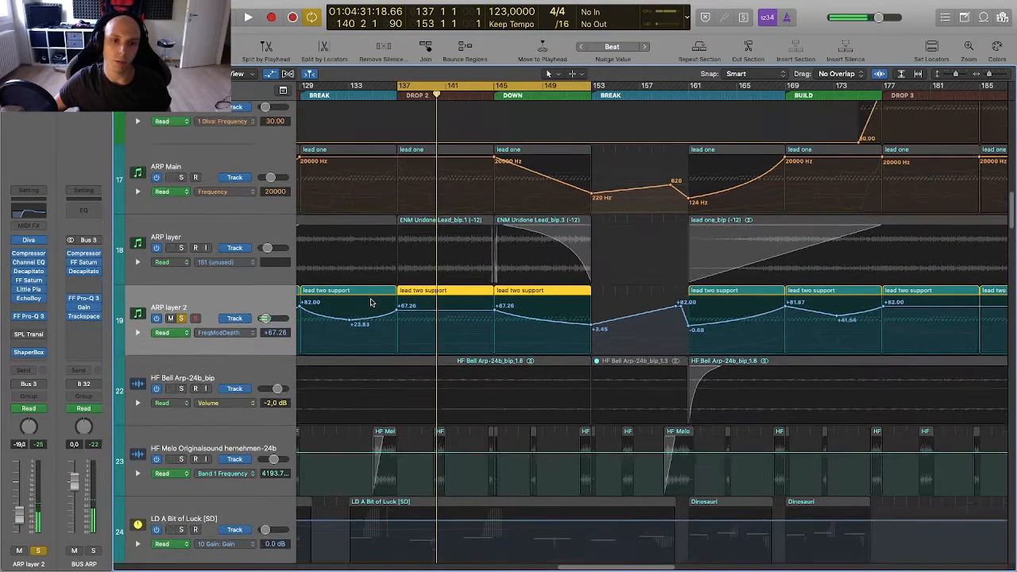
key("super+Right")
key("super+Right")
scroll(373, 302, "up", 3)
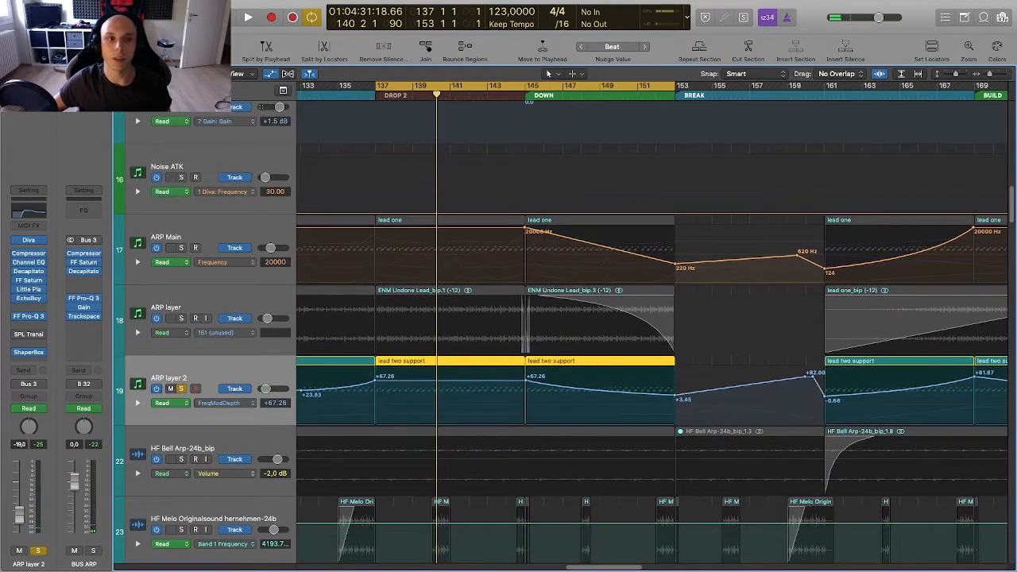
key("s")
key("super+Up")
key("super+Up")
key("super+Up")
key("super+Up")
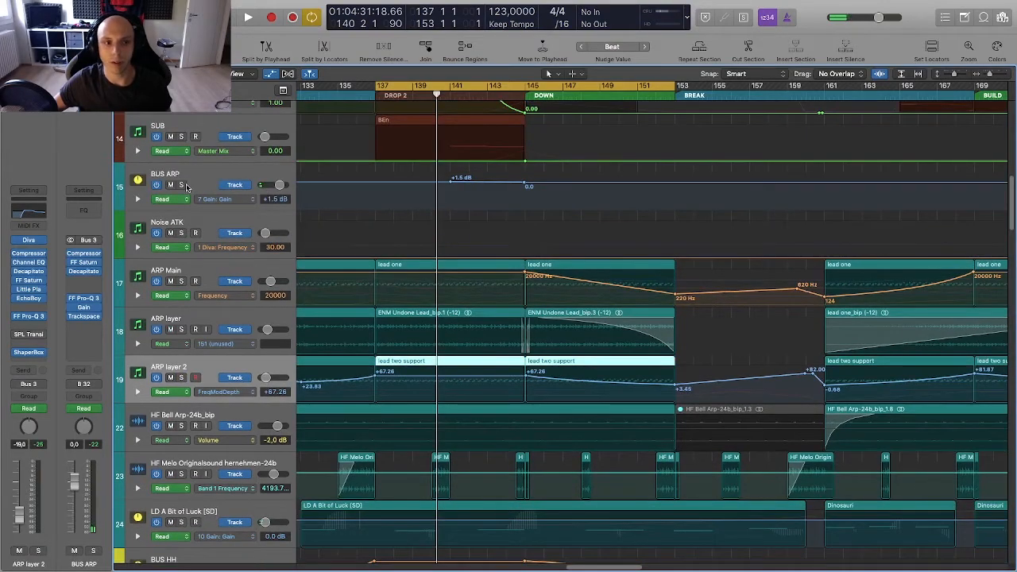
Step: Solo HF Bell Arp-24b_bip, select its region spanning Drop 2, and play the loop
scroll(331, 243, "down", 5)
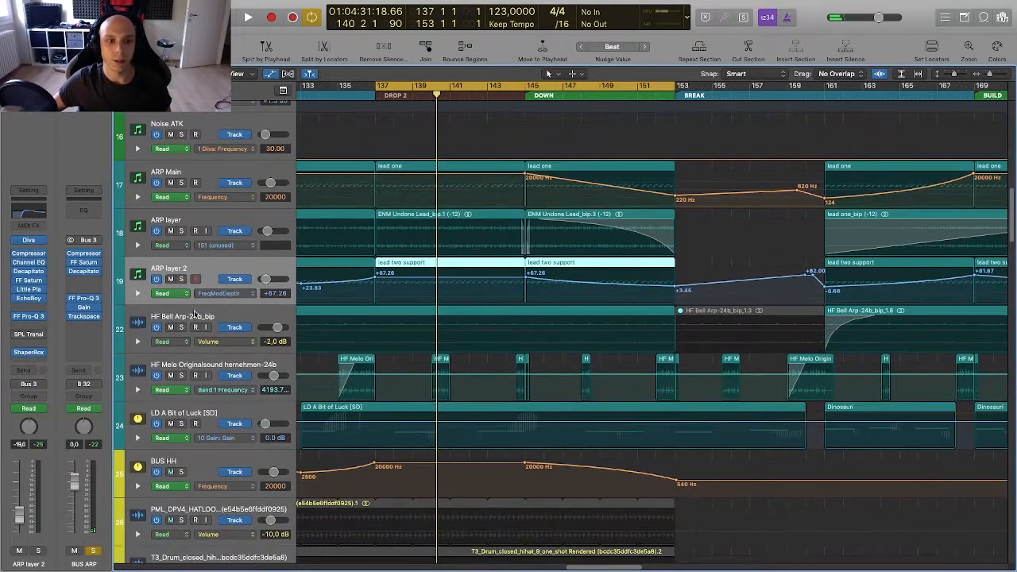
left_click(182, 326)
scroll(190, 125, "up", 2)
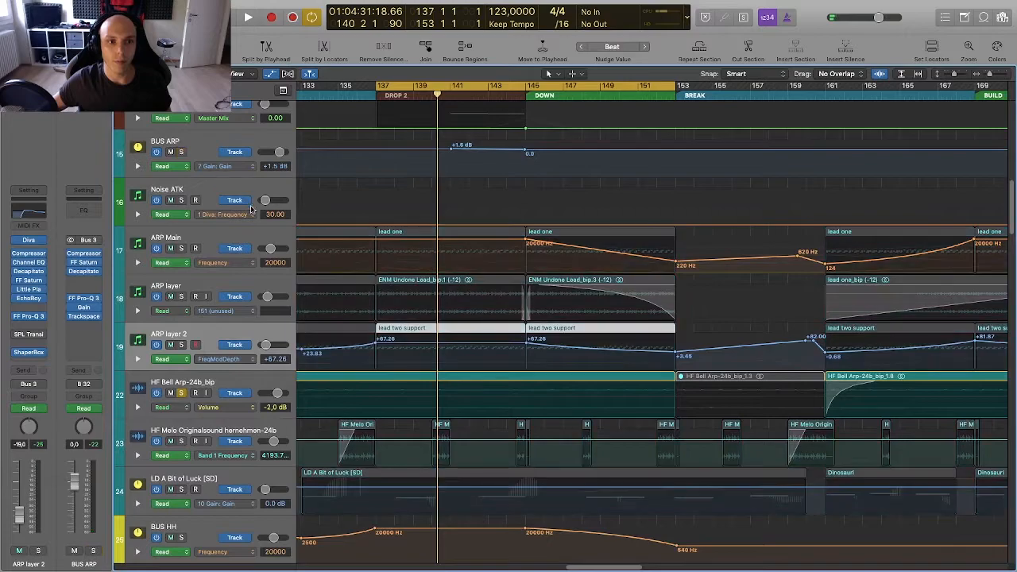
scroll(206, 206, "down", 5)
left_click(386, 267)
key("super+Down")
key("super+Down")
key("super+Down")
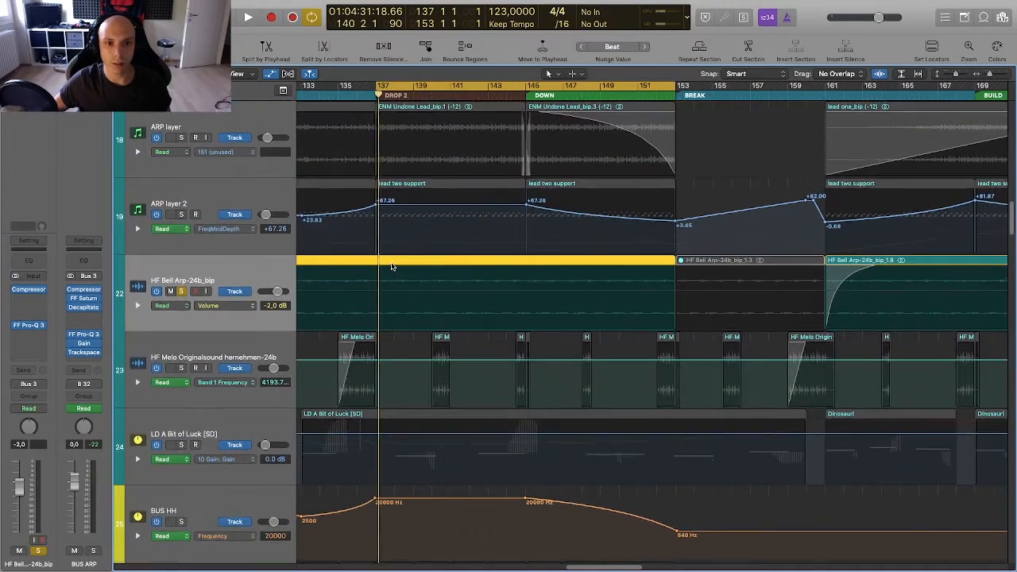
key("super+Down")
key("super+Down")
key("super+Right")
key("space")
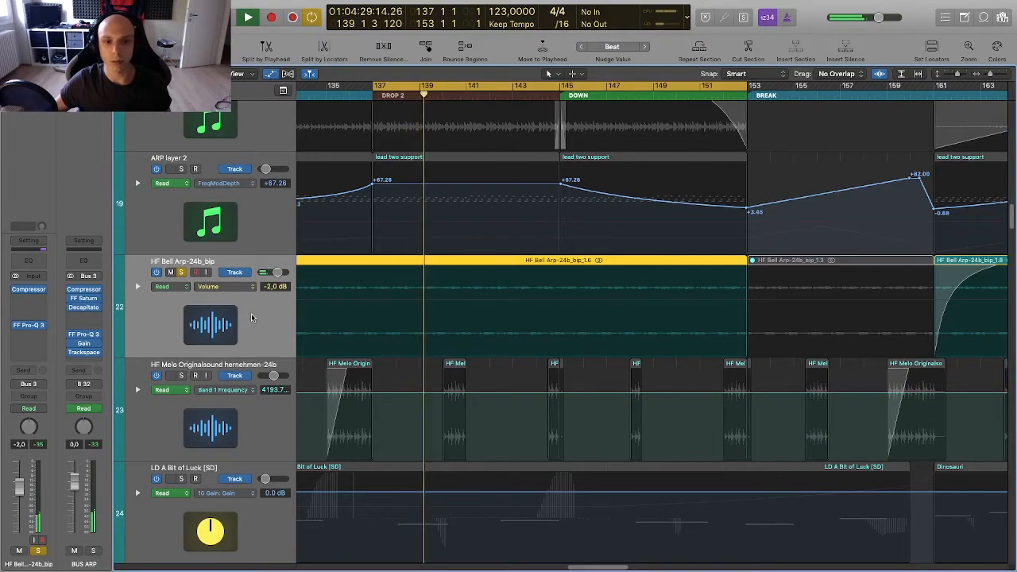
Step: Stop playback and inspect the selected HF Bell Arp region's parameters and its placement among the arp tracks
key("super+Right")
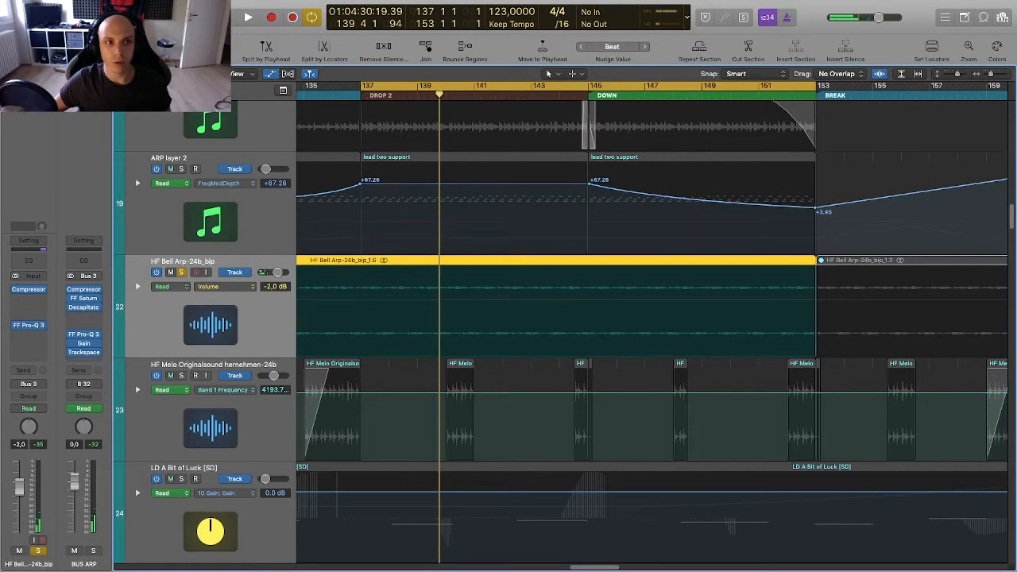
left_click(9, 74)
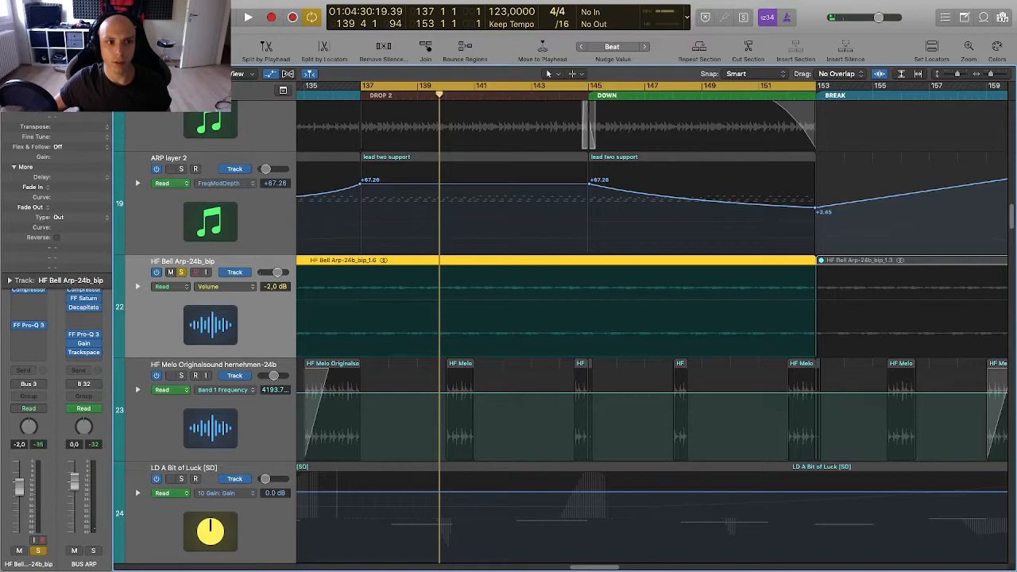
left_click(10, 74)
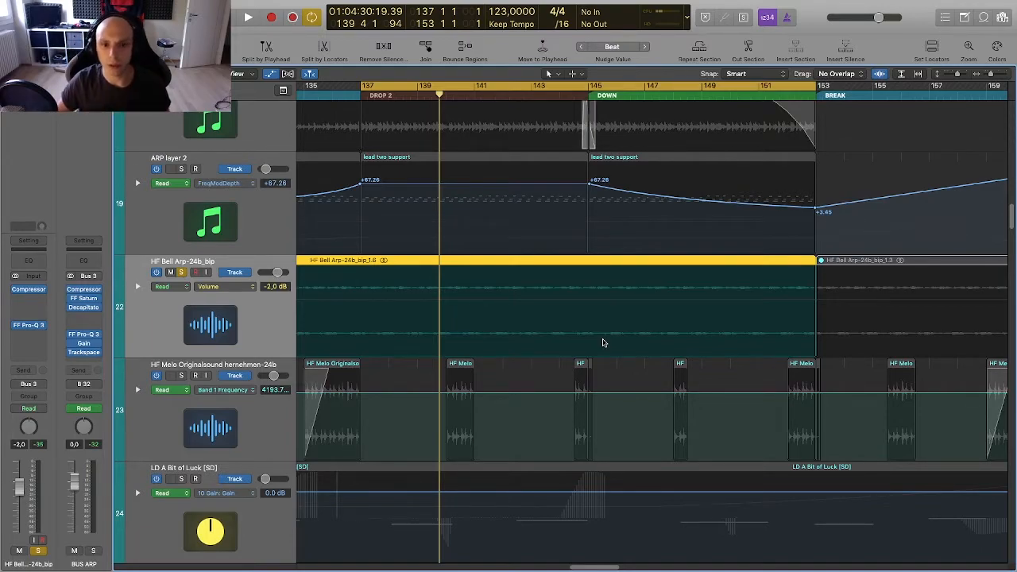
scroll(603, 344, "down", 5)
scroll(603, 344, "left", 5)
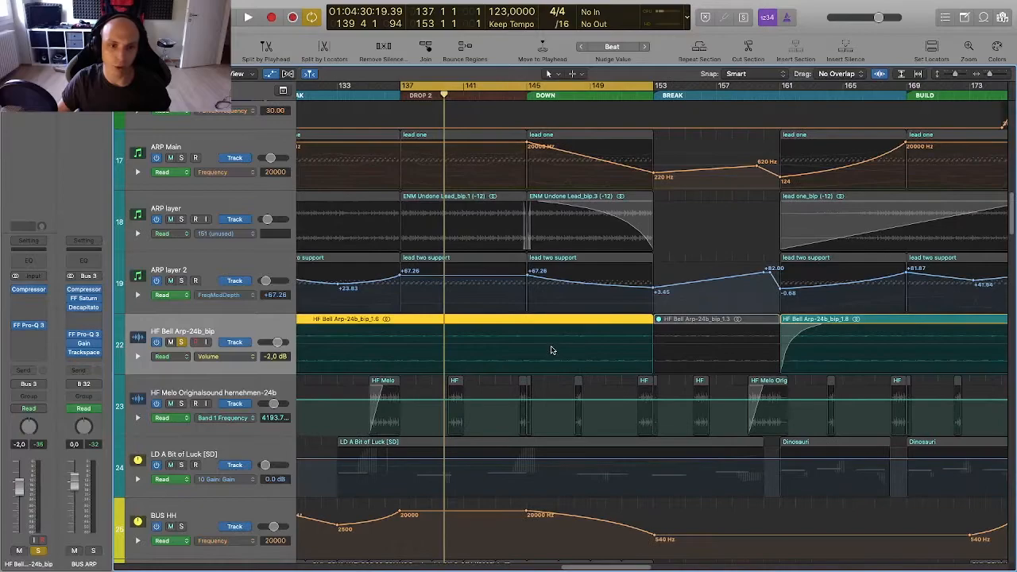
scroll(552, 349, "up", 4)
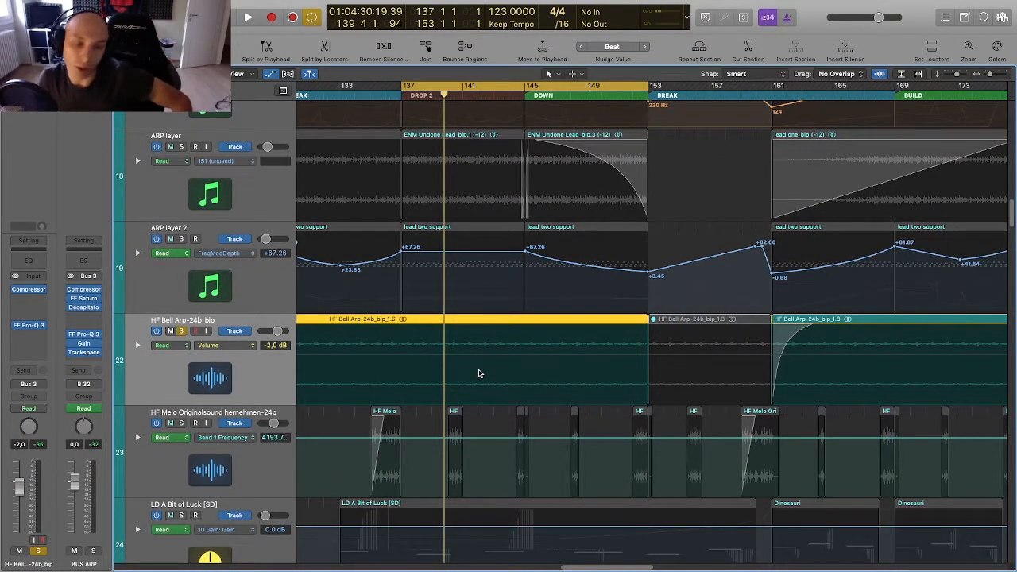
scroll(455, 361, "down", 4)
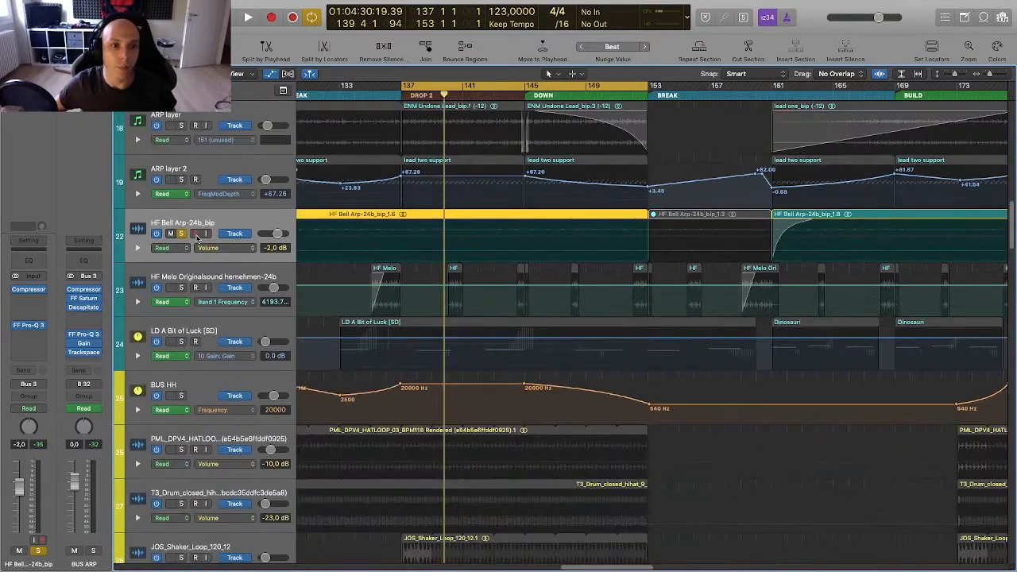
Step: Move the solo from HF Bell Arp to HF Melo Originalsound hernehmen-24b and play its regions from around bar 140
left_click(182, 235)
left_click(209, 280)
scroll(464, 282, "right", 3)
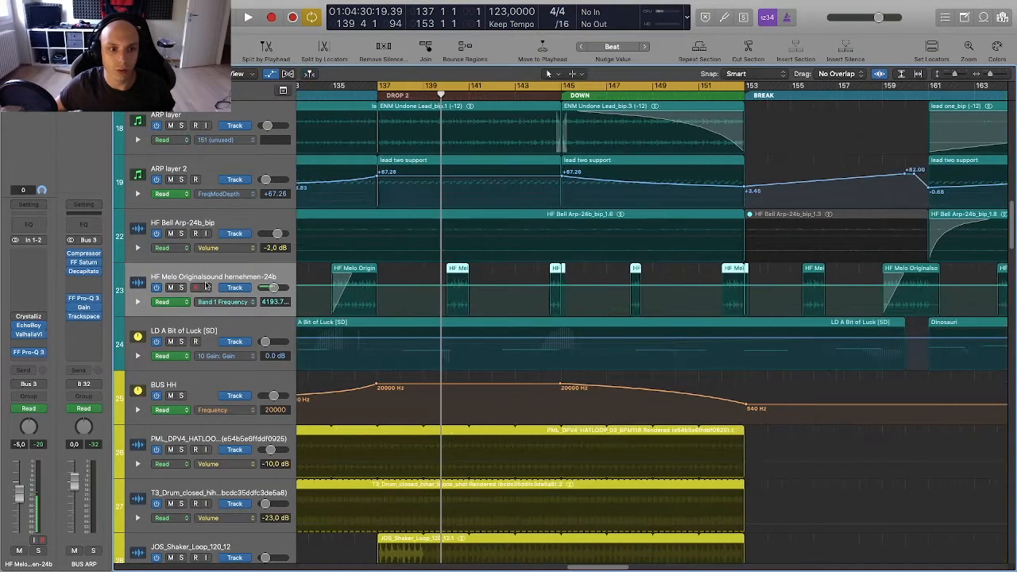
left_click(181, 287)
key("space")
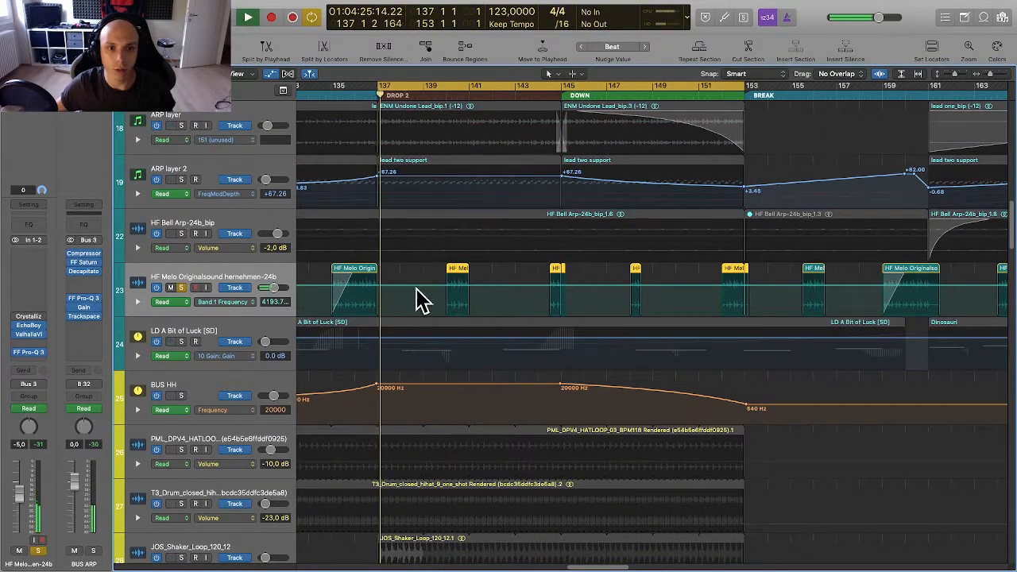
left_click(445, 94)
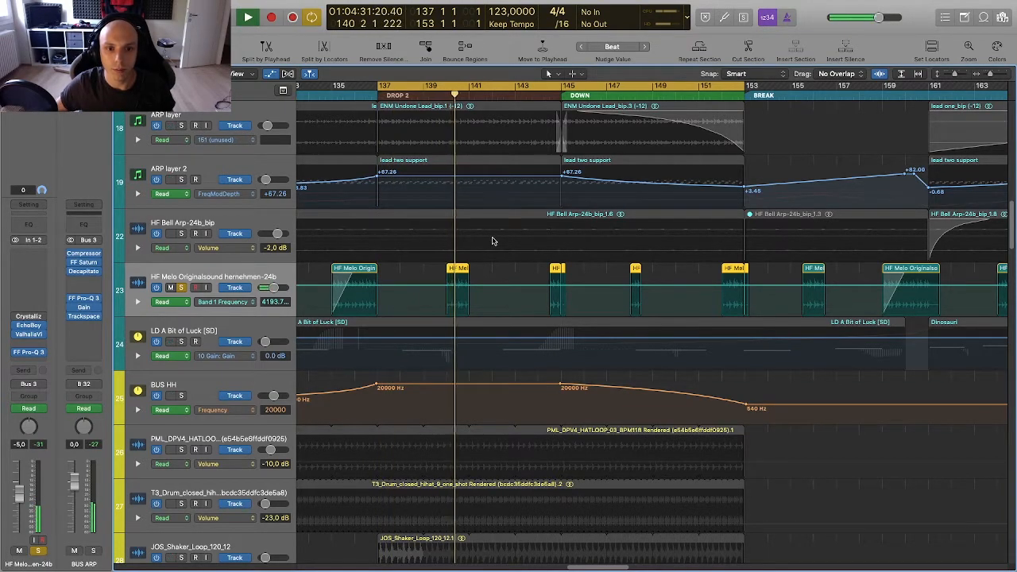
scroll(492, 240, "up", 3)
scroll(500, 238, "up", 2)
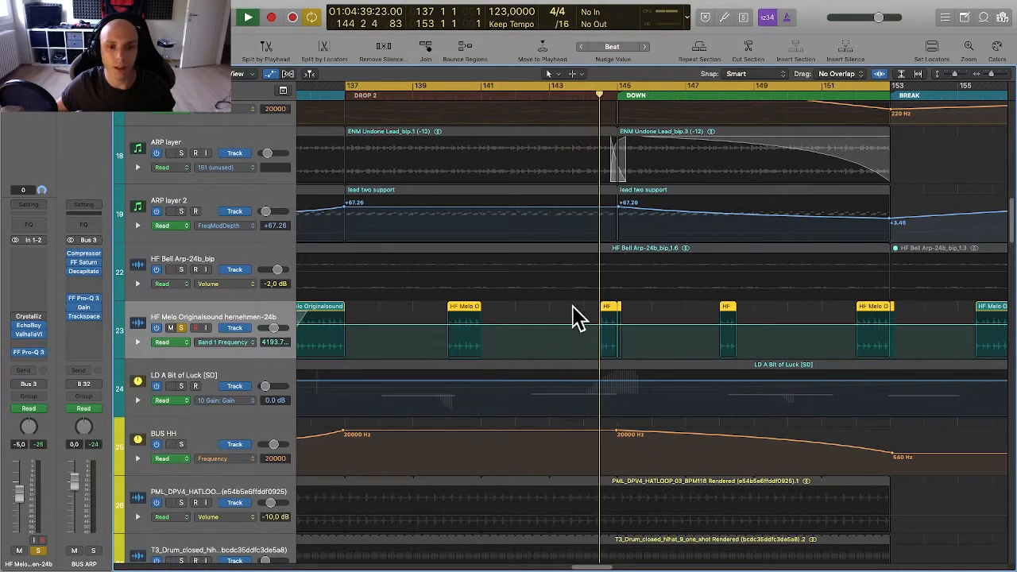
scroll(569, 305, "down", 1)
scroll(433, 311, "left", 1)
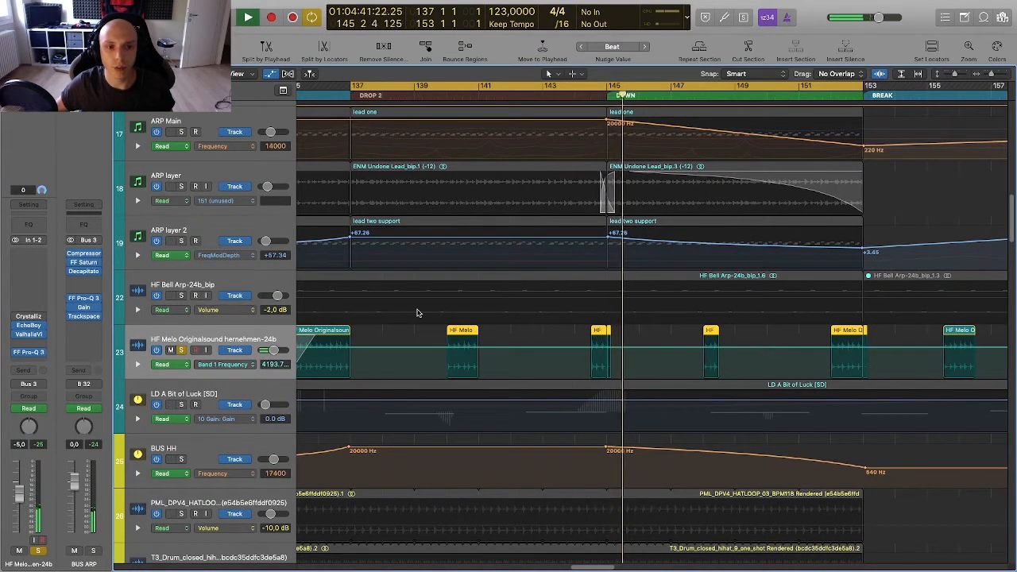
scroll(415, 313, "down", 2)
scroll(415, 313, "up", 1)
Step: Hide the automation, solo BUS ARP through HF Bell Arp alongside HF Melo, and play the arp group from the loop start
key("space")
key("a")
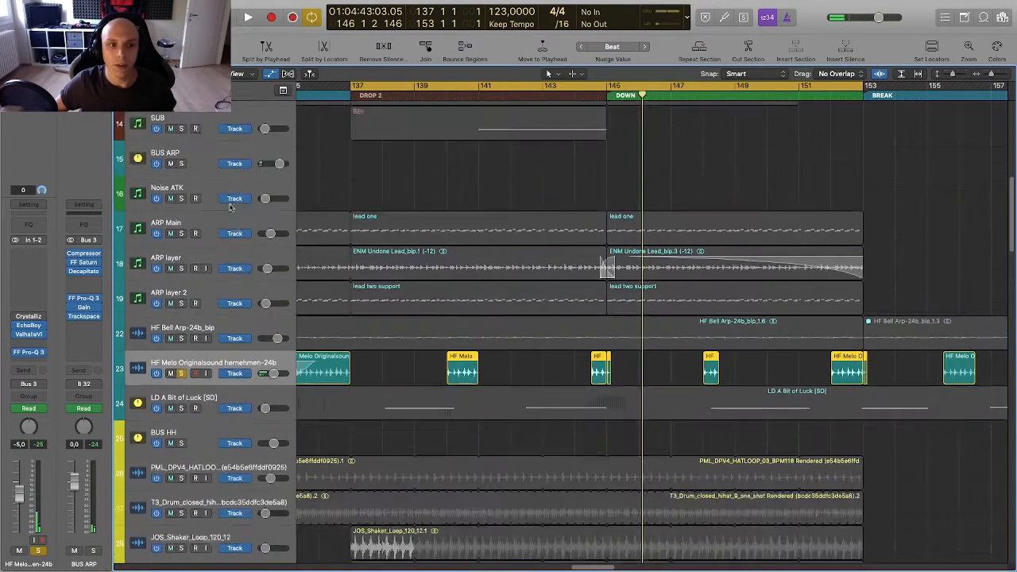
left_click_drag(181, 188, 192, 356)
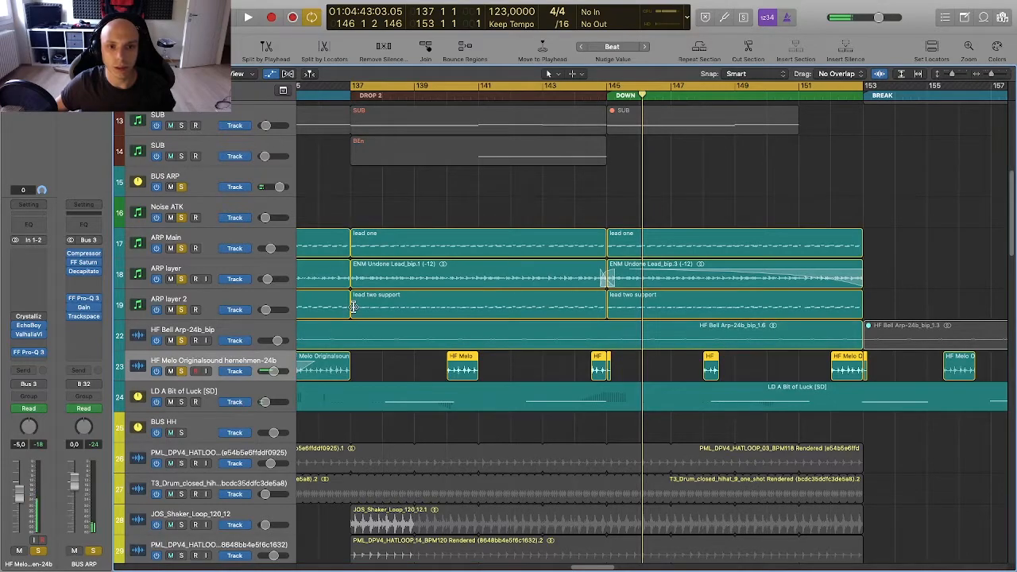
scroll(354, 308, "up", 2)
key("space")
scroll(354, 308, "left", 3)
scroll(354, 310, "up", 1)
scroll(353, 311, "down", 1)
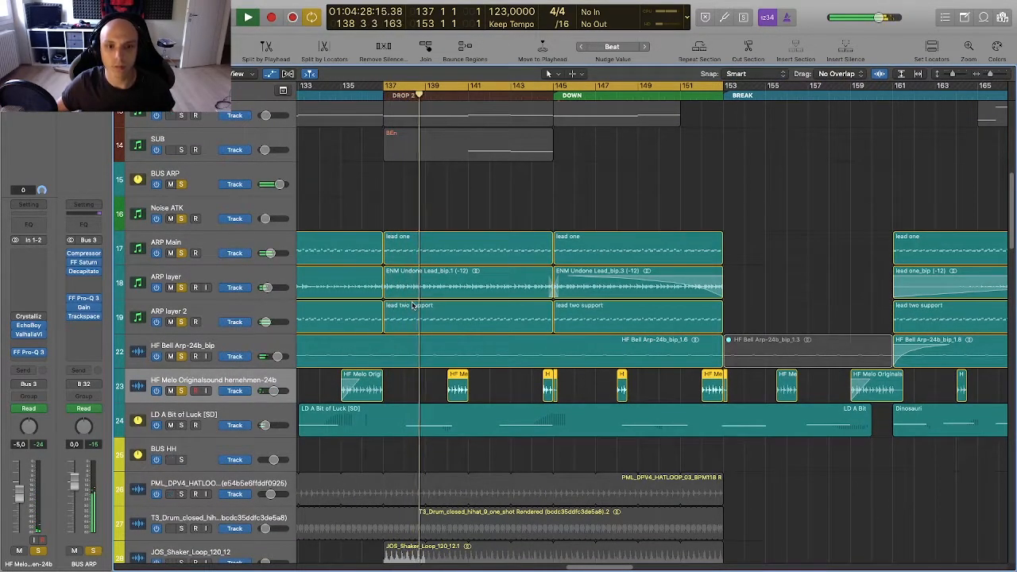
scroll(405, 307, "down", 2)
scroll(412, 306, "down", 3)
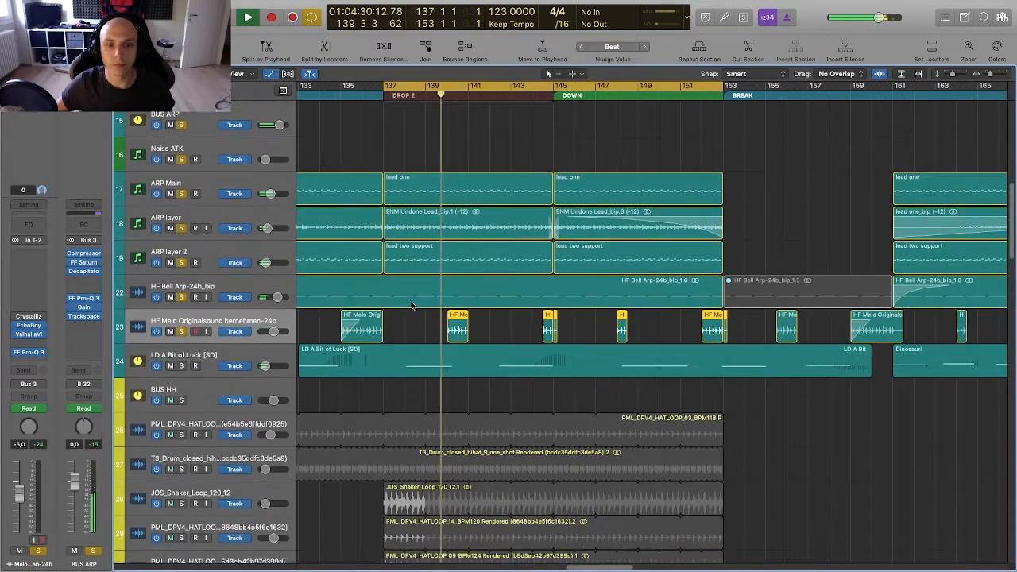
Step: Solo LD A Bit of Luck [SD], clear the solos from HF Melo up to BUS ARP, and show the automation again
key("super+Up")
left_click(182, 360)
left_click_drag(181, 330, 181, 163)
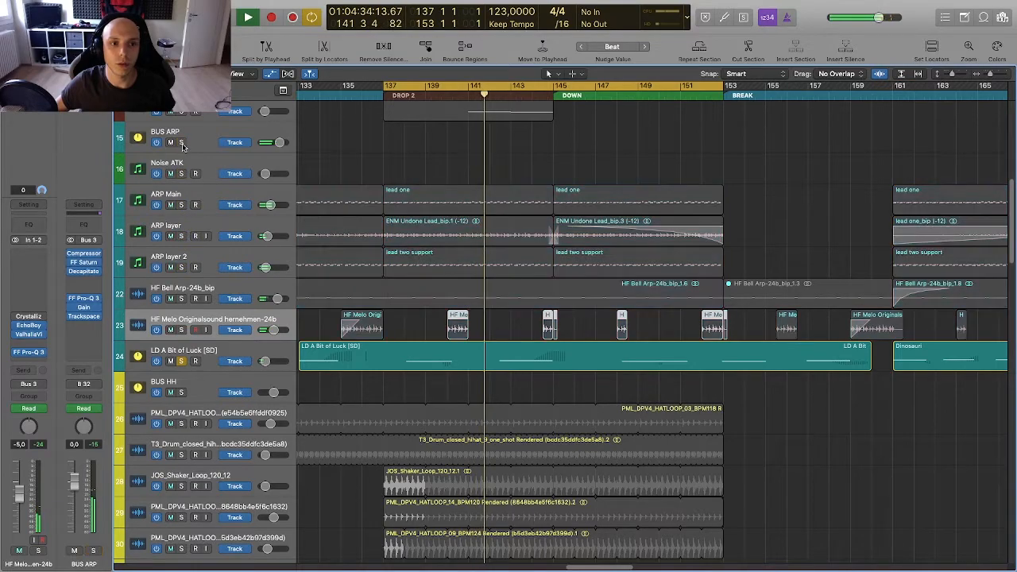
key("a")
Step: Select LD A Bit of Luck [SD], stop playback, and show the Short Verb channel fed by its Bus 30 send
left_click(225, 363)
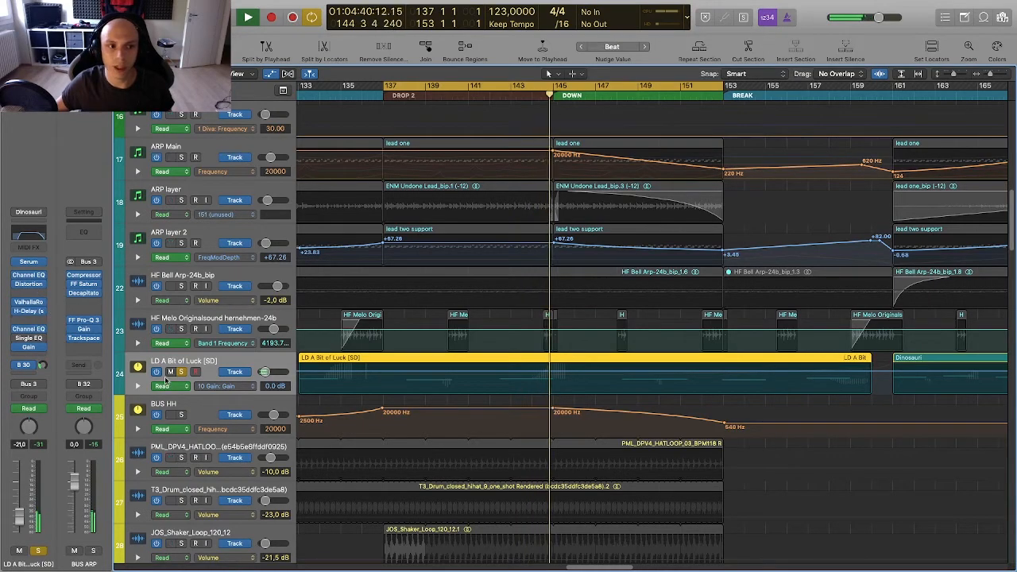
left_click(601, 205)
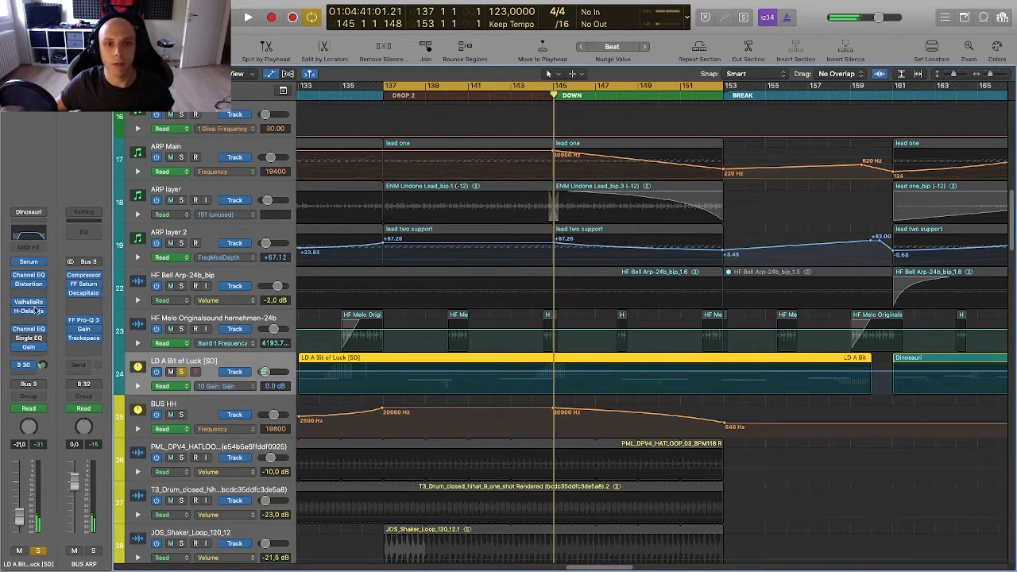
left_click(28, 365)
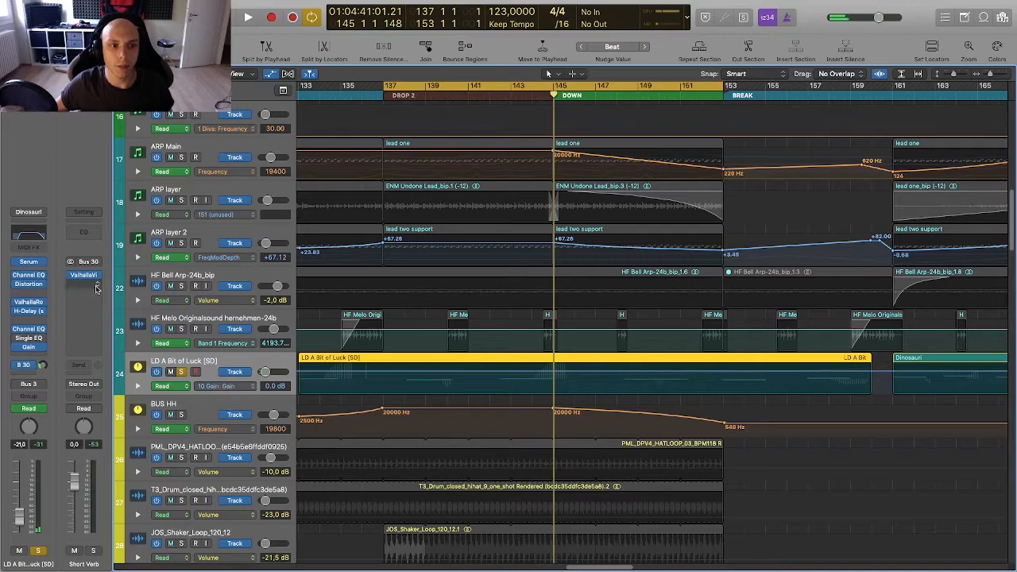
Step: Hide the automation and clear the solo on LD A Bit of Luck [SD], compacting the tracks into an arrangement overview
key("a")
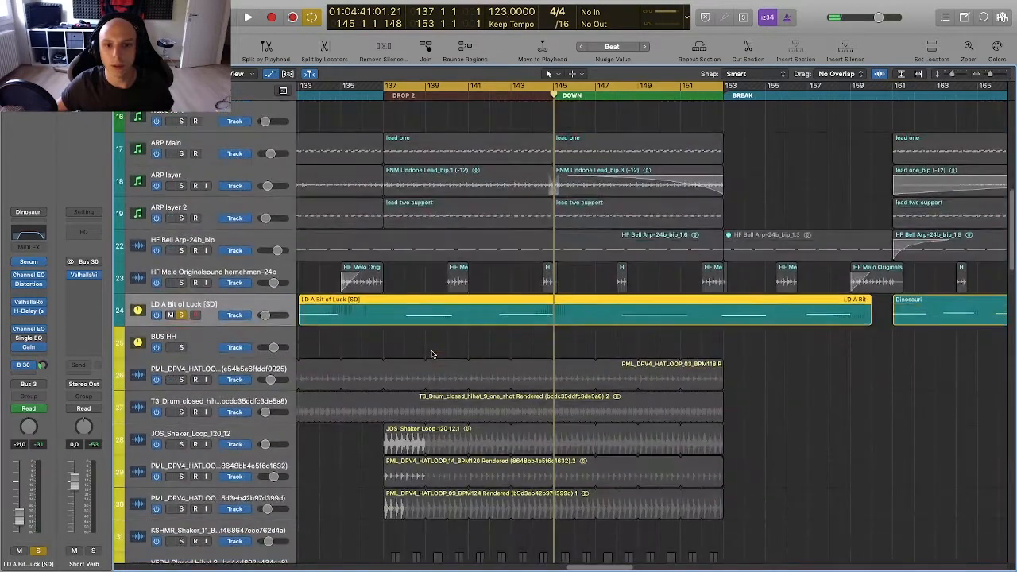
key("s")
key("super+Up")
key("super+Up")
key("super+Up")
key("super+Left")
key("super+Left")
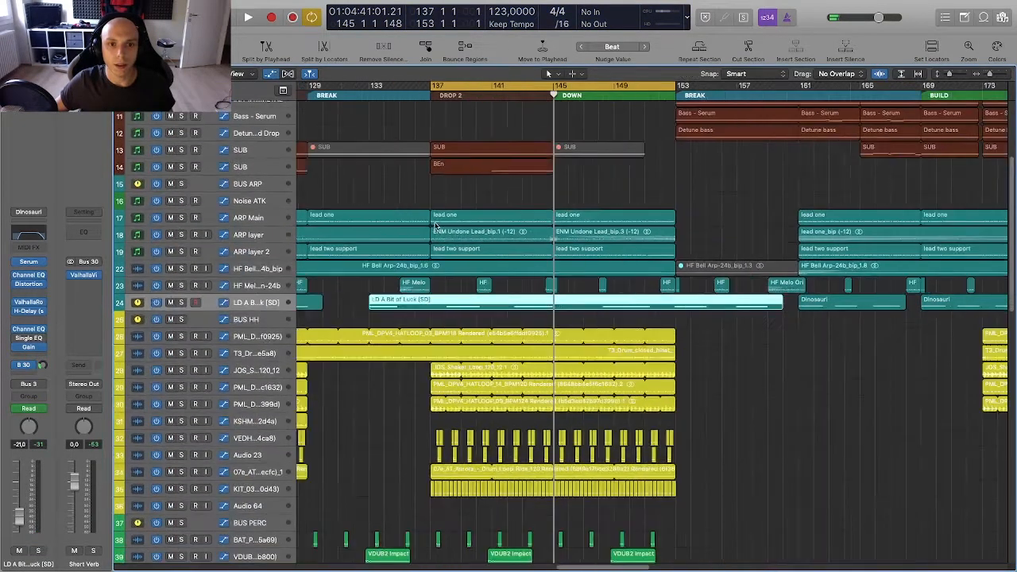
Step: Select the hi-hat group's tracks from BUS HH through Audio 64
scroll(432, 227, "down", 10)
scroll(432, 226, "left", 3)
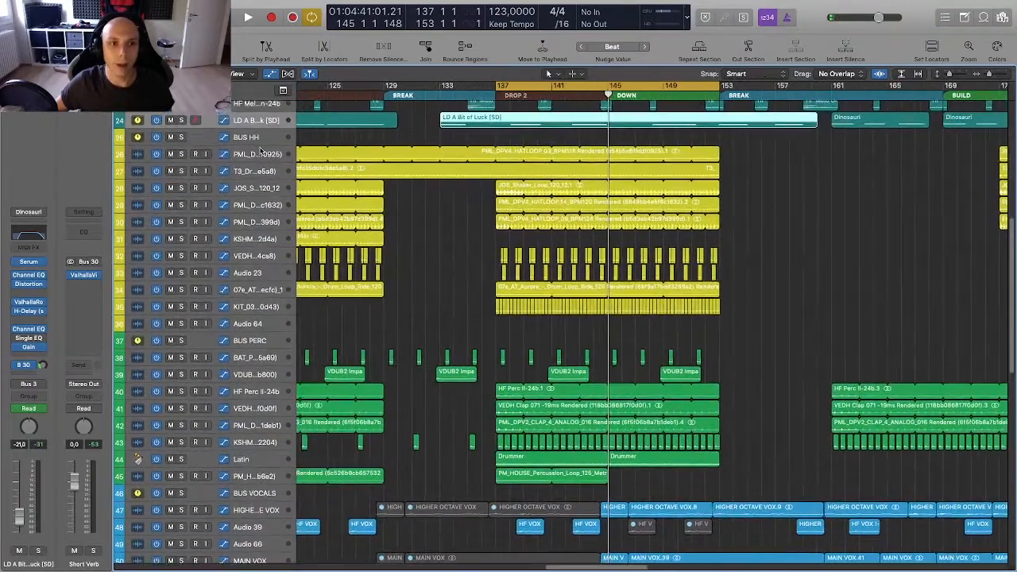
scroll(285, 162, "up", 2)
left_click(231, 169)
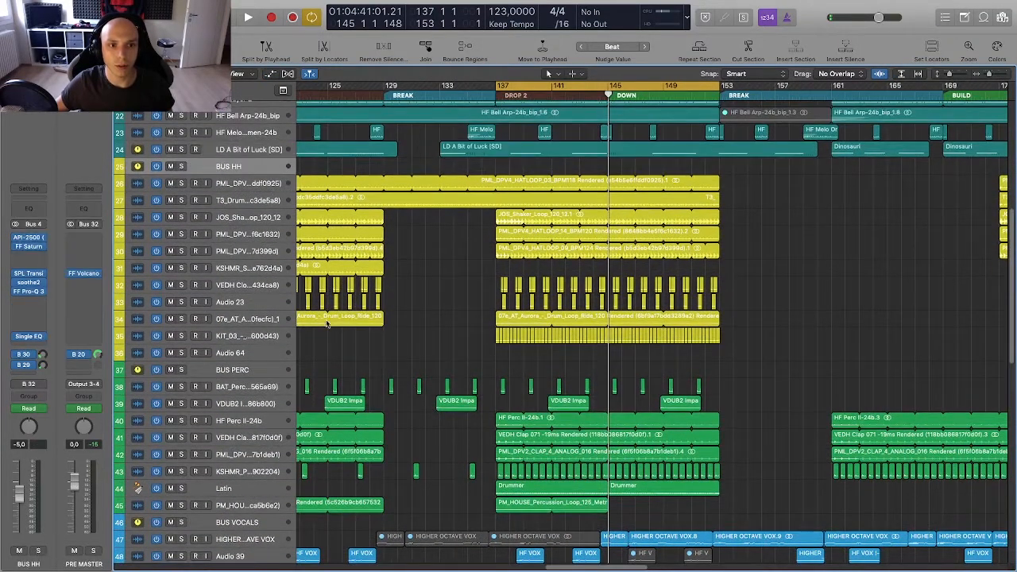
left_click(248, 353, "shift")
scroll(385, 356, "down", 3)
scroll(427, 430, "up", 6)
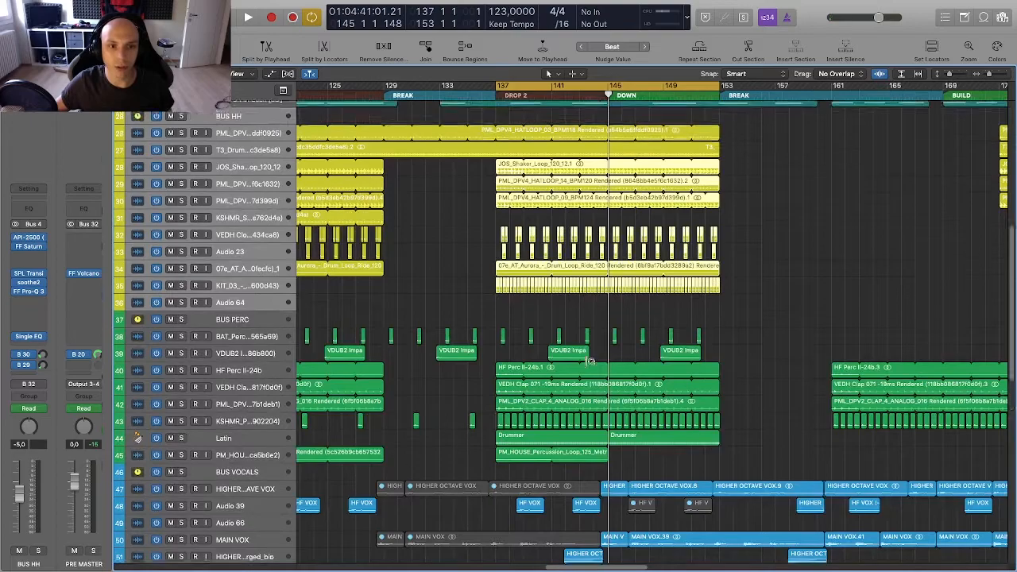
Step: Select and solo the PML_DPV4_HATLOOP_03 track in the hi-hat group and start playback of the Drop 2 loop
left_click(232, 247)
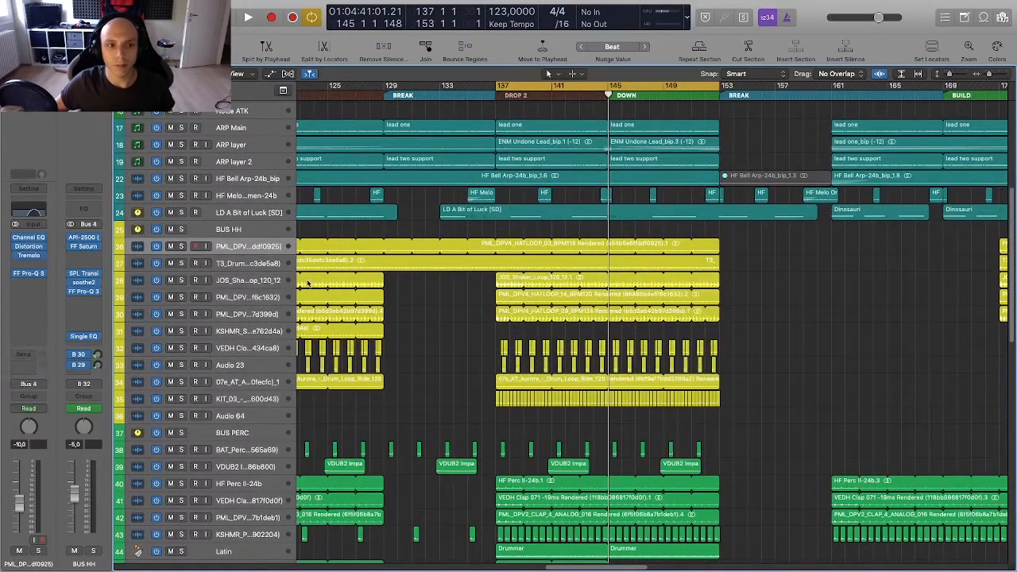
key("s")
scroll(384, 284, "up", 2)
key("space")
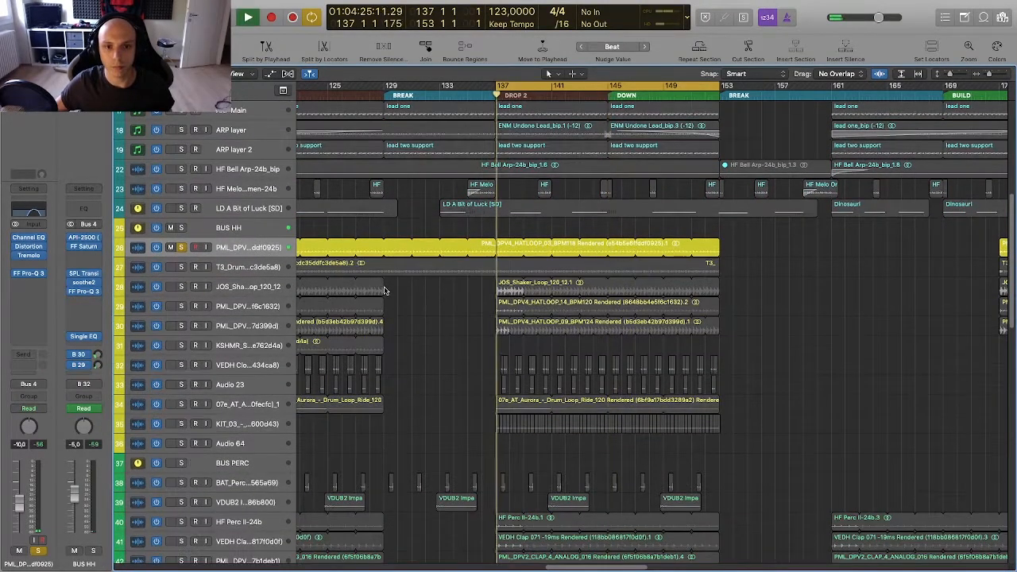
Step: Show the plugin windows of the soloed PML_DPV4_HATLOOP_03 track, examining its Channel EQ and Tremolo
scroll(385, 284, "up", 1)
scroll(386, 288, "up", 1)
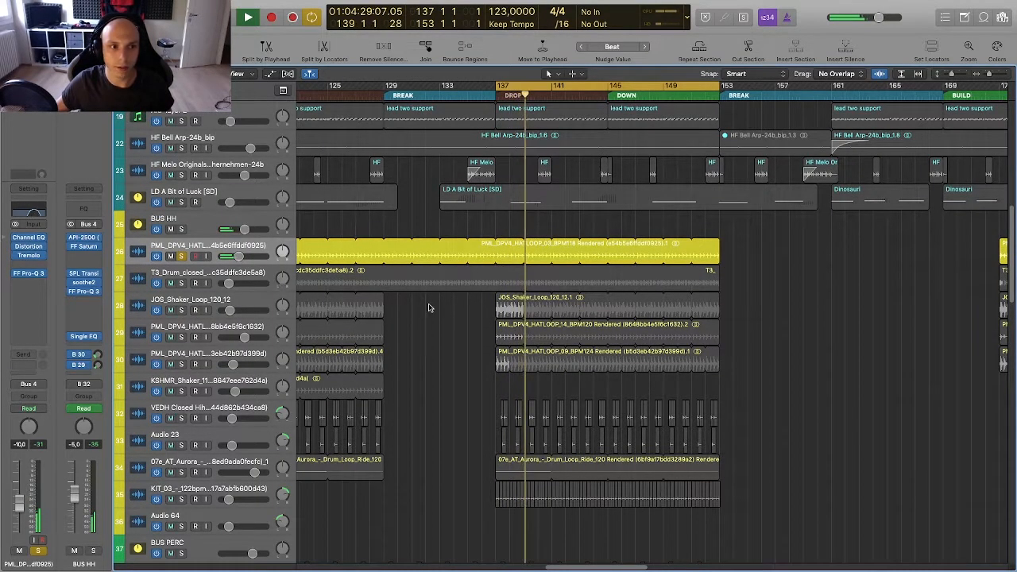
key("v")
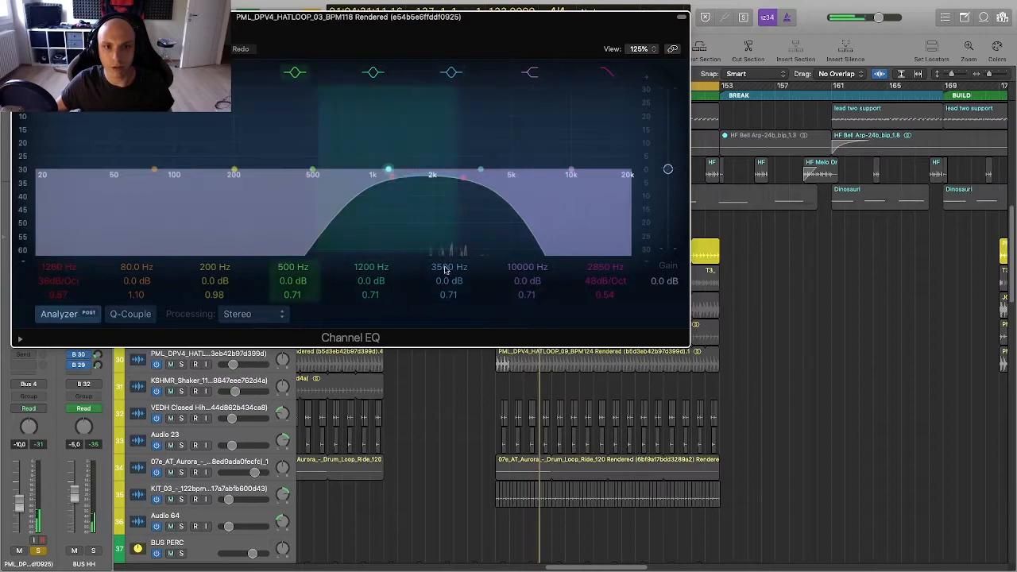
key("v")
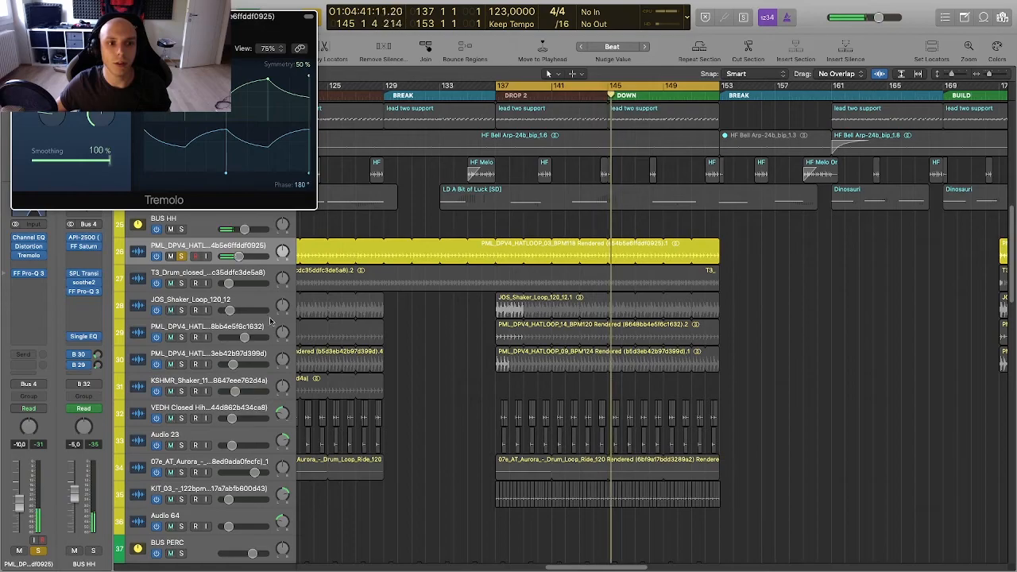
Step: Switch the solo from PML_DPV4_HATLOOP_03 to the T3_Drum_closed_hihat track, close the Tremolo window, and select the soloed track
left_click(182, 284)
left_click(182, 257)
left_click(18, 17)
left_click(278, 284)
scroll(285, 286, "up", 1)
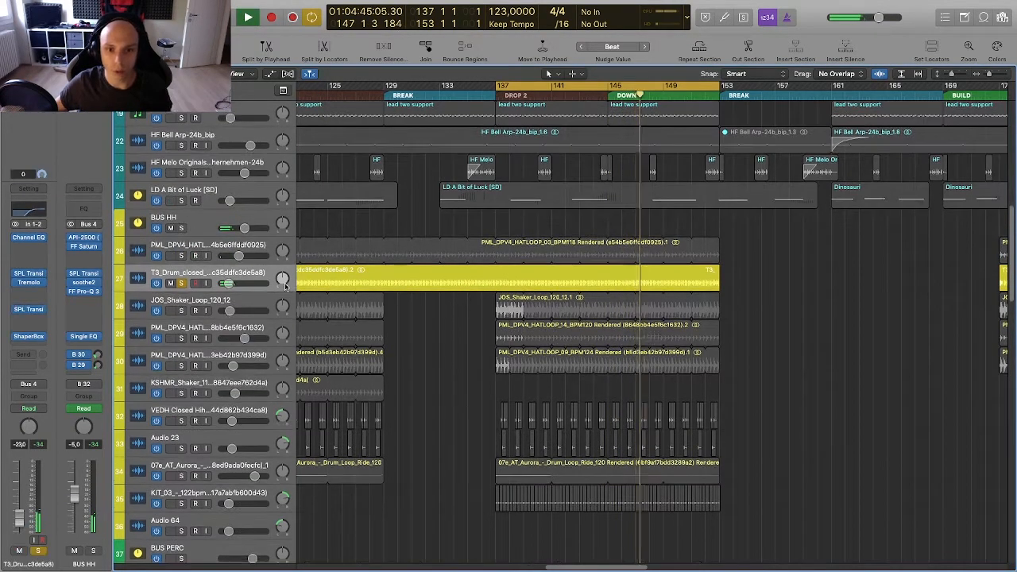
Step: Examine the two SPL Transient Designer instances and the Tremolo on the T3_Drum_closed_hihat track, closing each plugin window
scroll(286, 286, "up", 5)
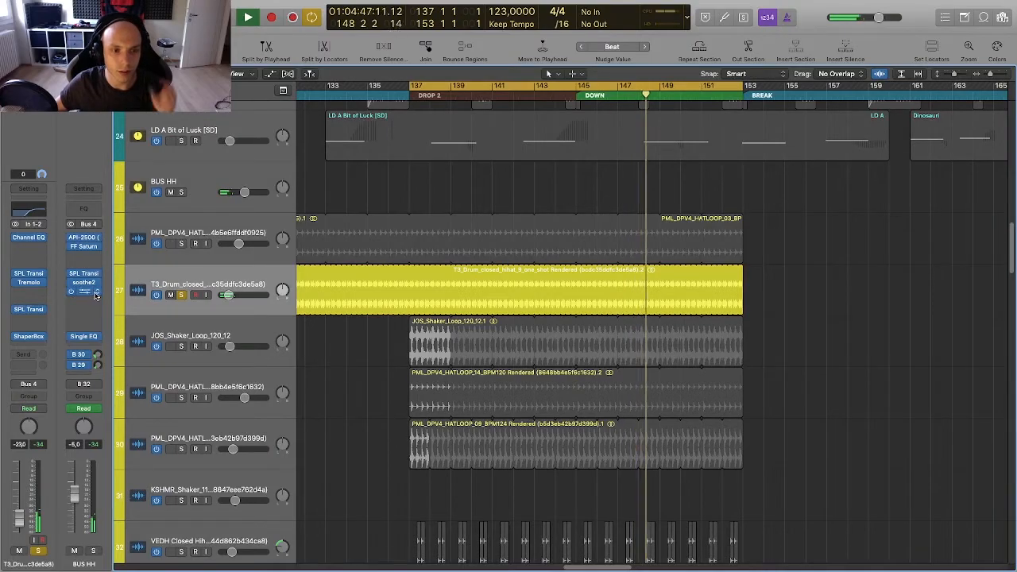
scroll(330, 356, "right", 1)
scroll(329, 356, "up", 2)
scroll(339, 355, "down", 4)
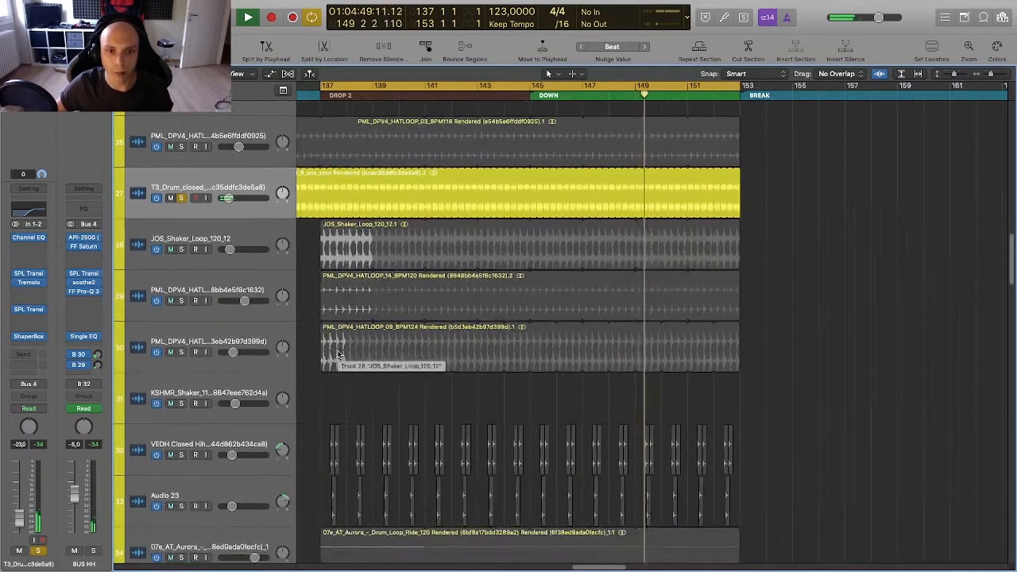
scroll(339, 354, "left", 3)
scroll(339, 353, "down", 2)
left_click(29, 310)
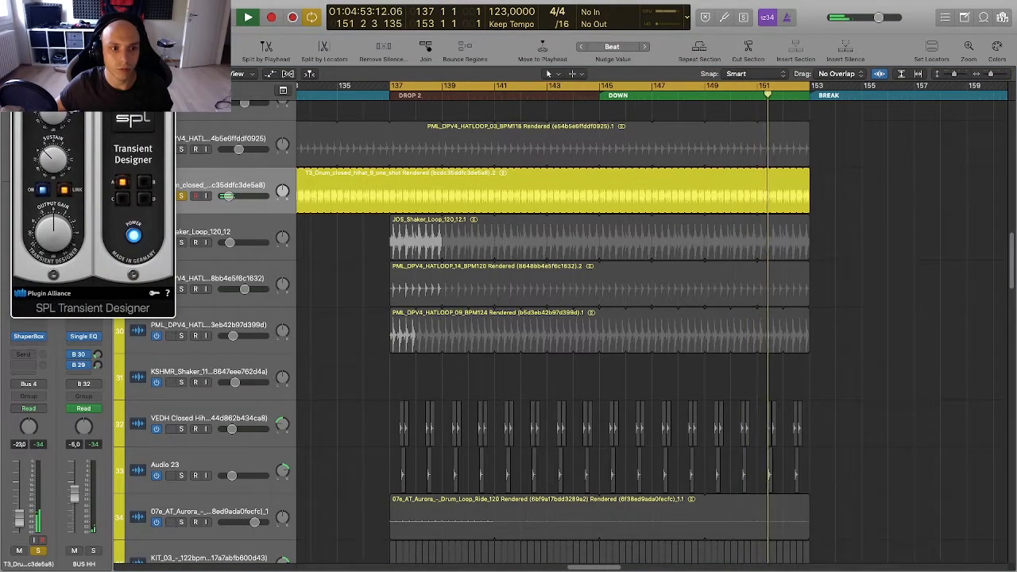
left_click(17, 12)
left_click(30, 276)
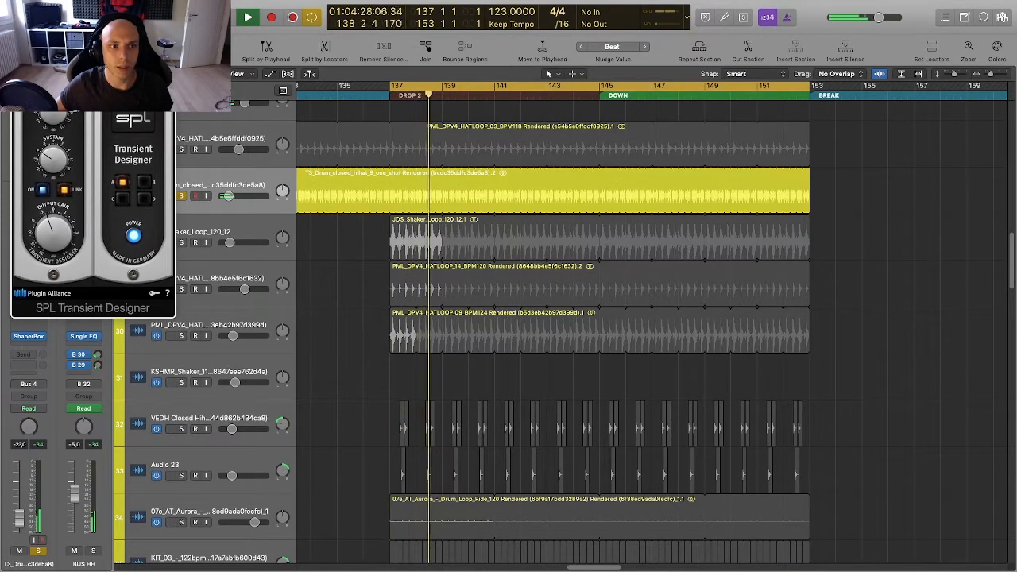
left_click(18, 15)
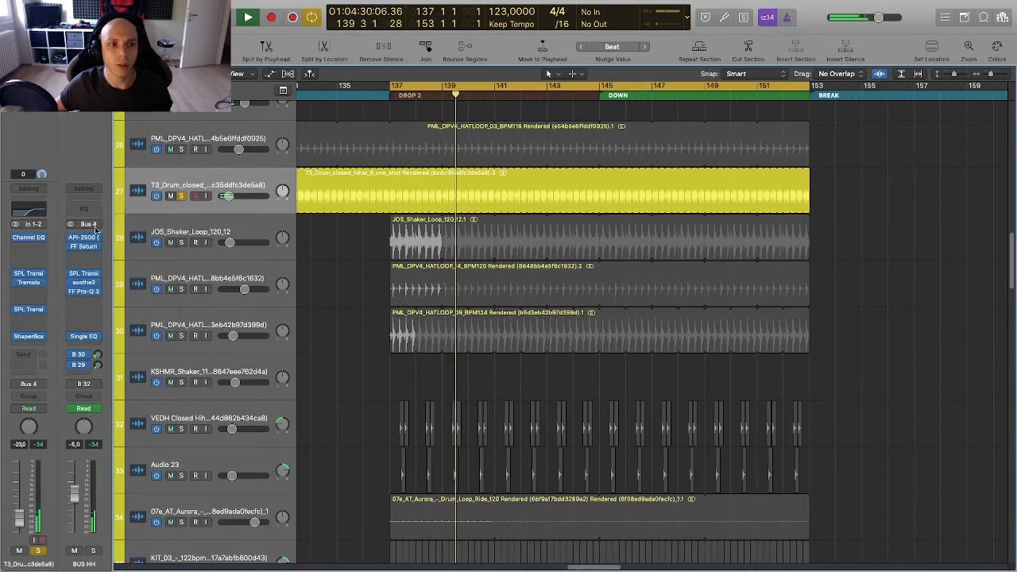
left_click(29, 283)
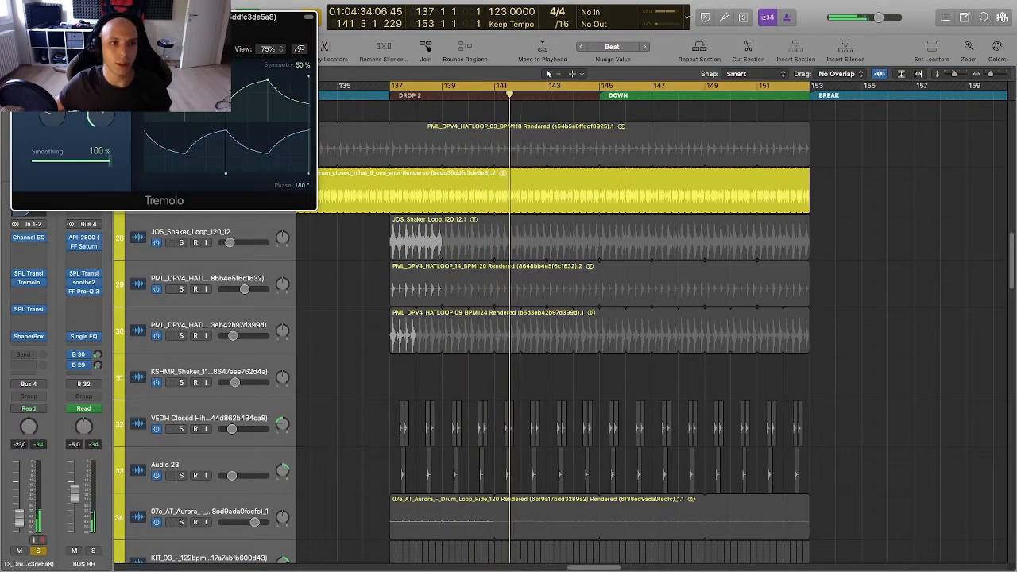
left_click(17, 15)
Step: Add PML_DPV4_HATLOOP_03 and JOS_Shaker_Loop_120_12 to the solo, and select the shaker track
scroll(177, 161, "up", 3)
left_click(181, 182)
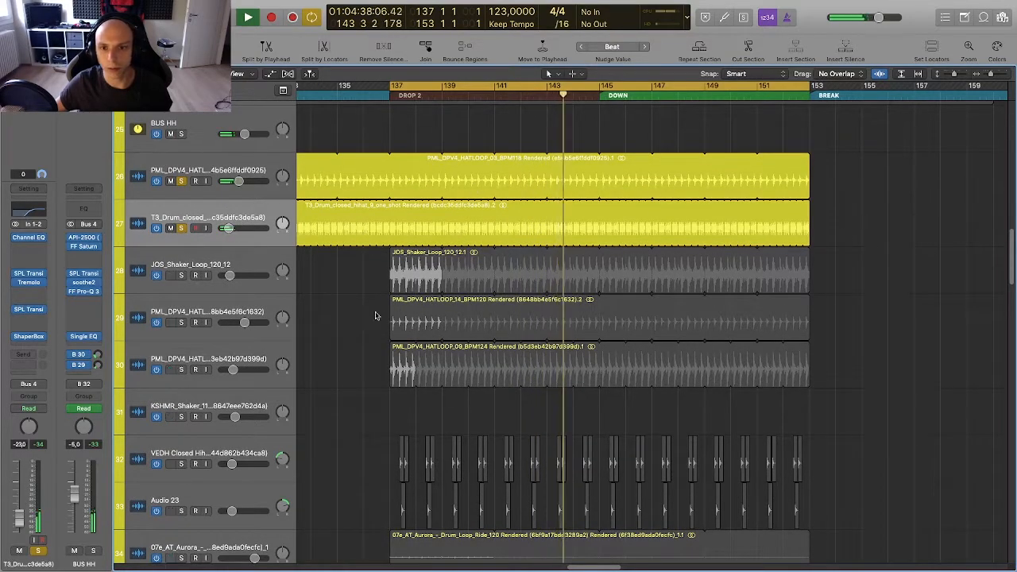
left_click(181, 275)
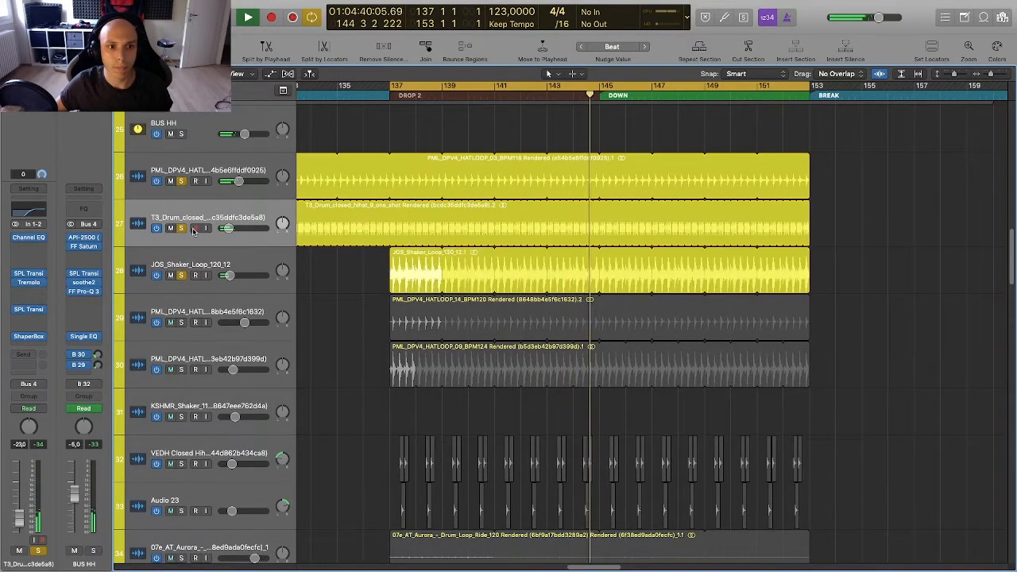
left_click(195, 264)
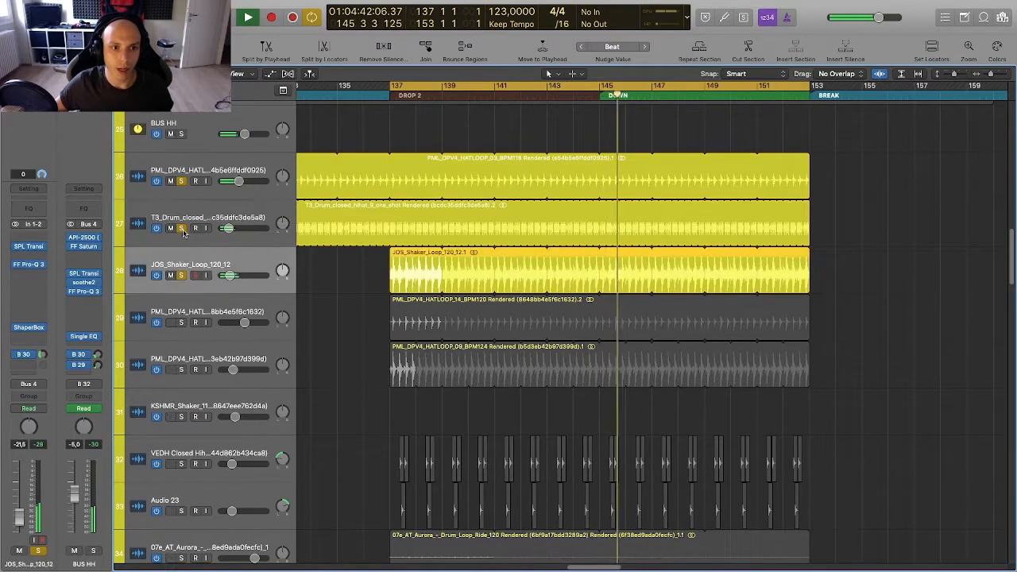
Step: Move the solo to PML_DPV4_HATLOOP_14 and PML_DPV4_HATLOOP_09, clearing it from the three hi-hat and shaker tracks above
left_click(181, 322)
left_click_drag(184, 277, 182, 183)
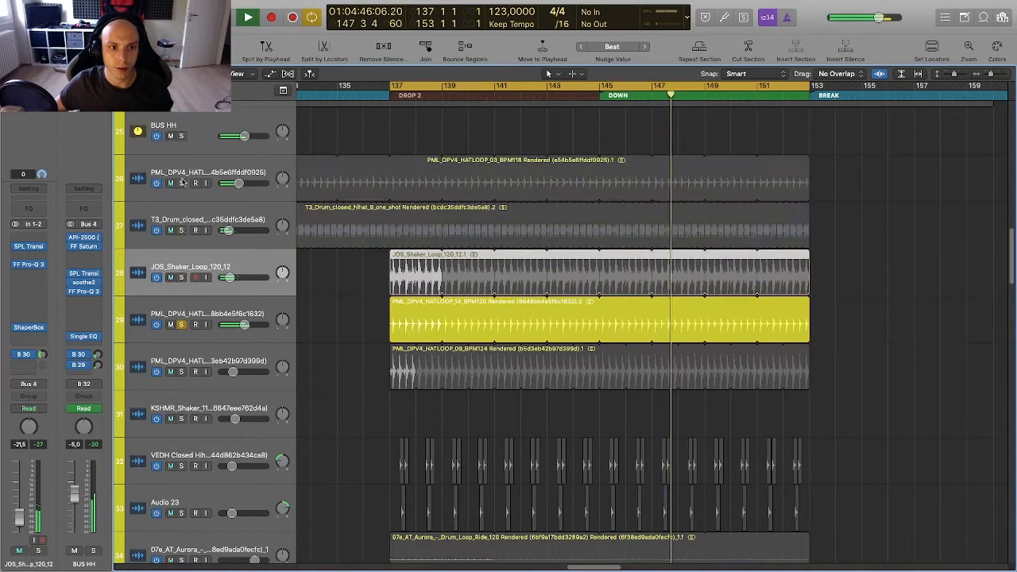
scroll(322, 265, "down", 2)
key("super+Right")
scroll(322, 265, "down", 2)
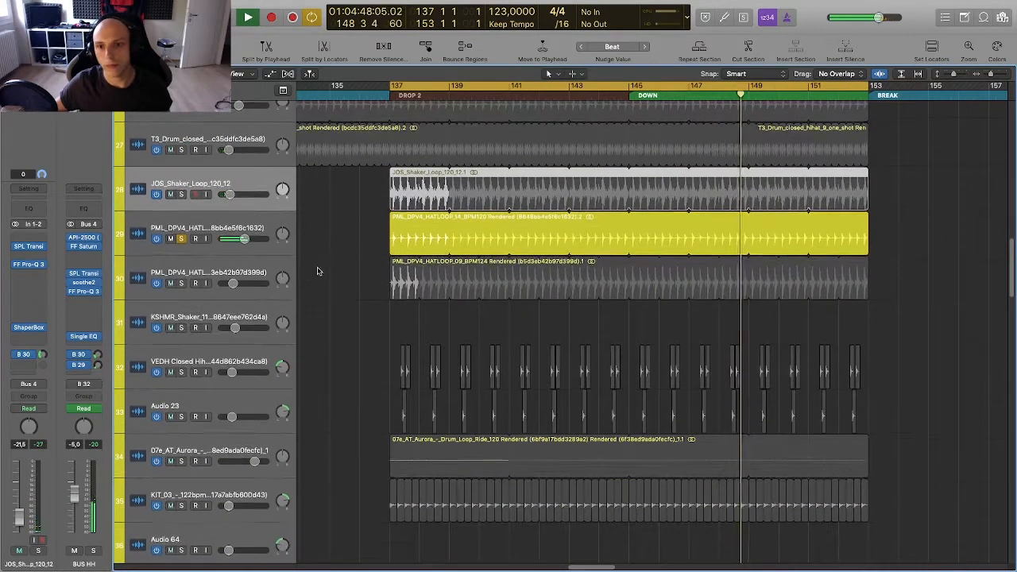
left_click(182, 288)
key("super+Down")
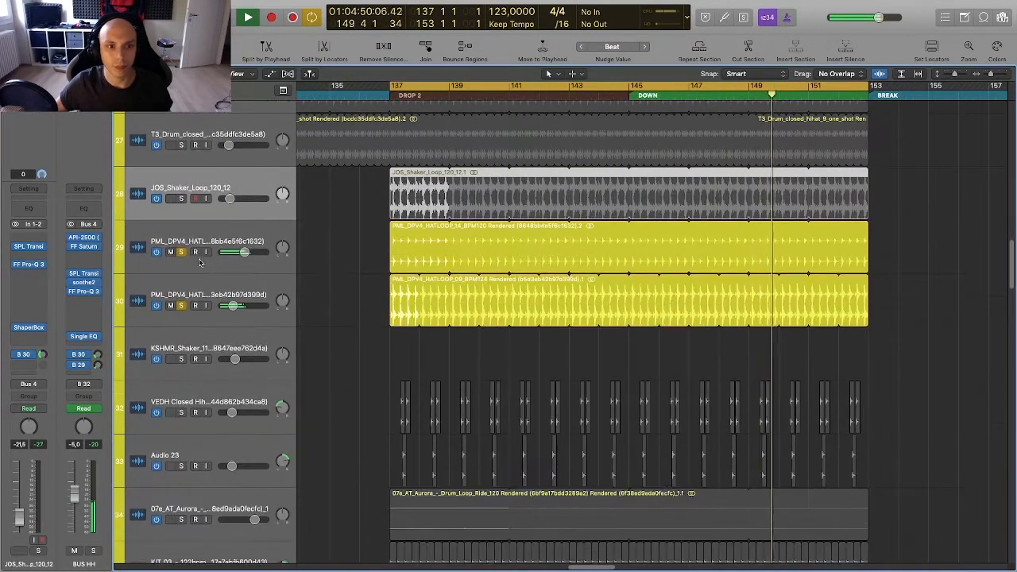
Step: Examine the ShaperBox 2 volume curves on PML_DPV4_HATLOOP_09 and PML_DPV4_HATLOOP_14, closing each plugin window
left_click(253, 267)
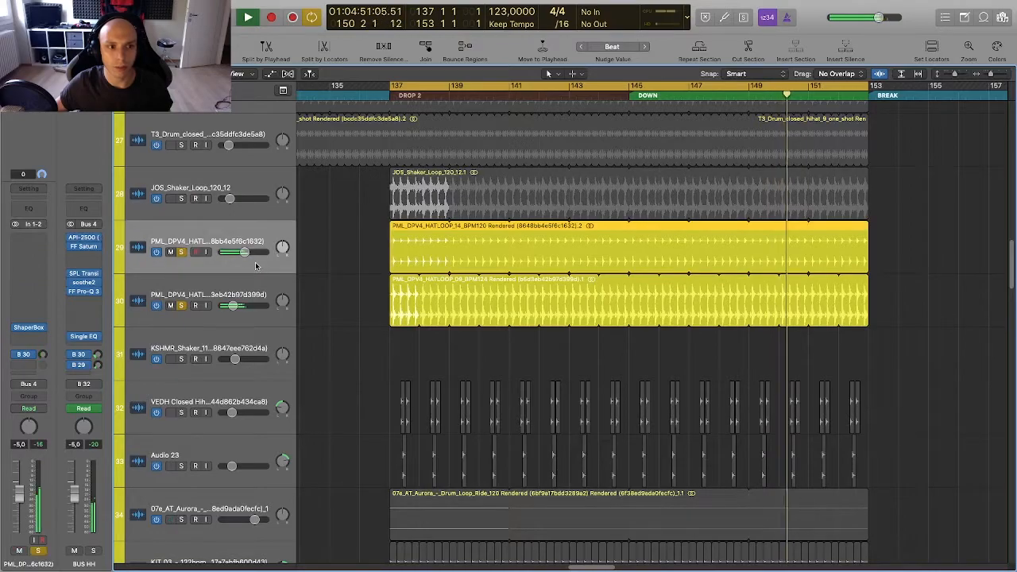
left_click(201, 286)
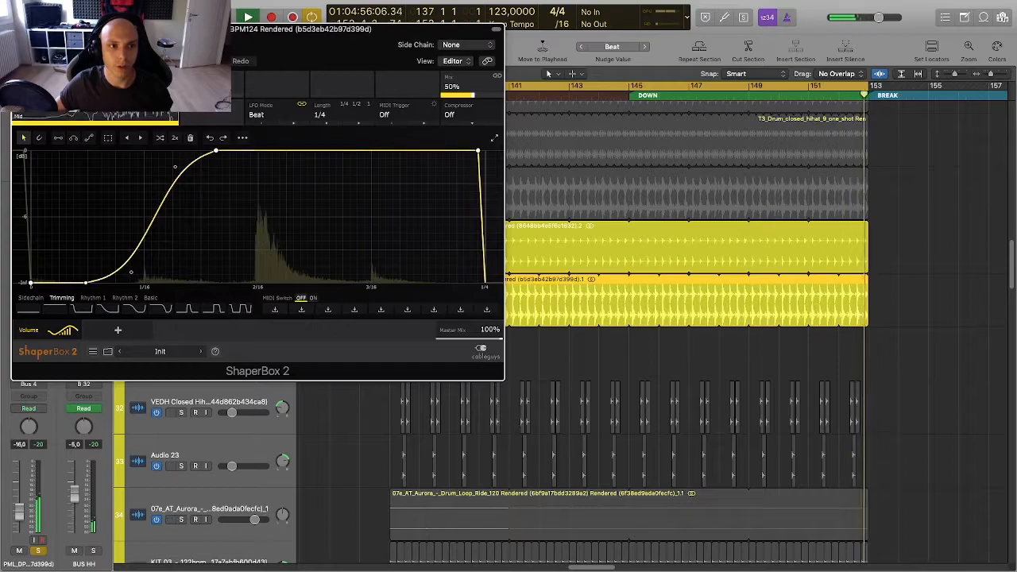
left_click(19, 29)
left_click(147, 256)
left_click(33, 329)
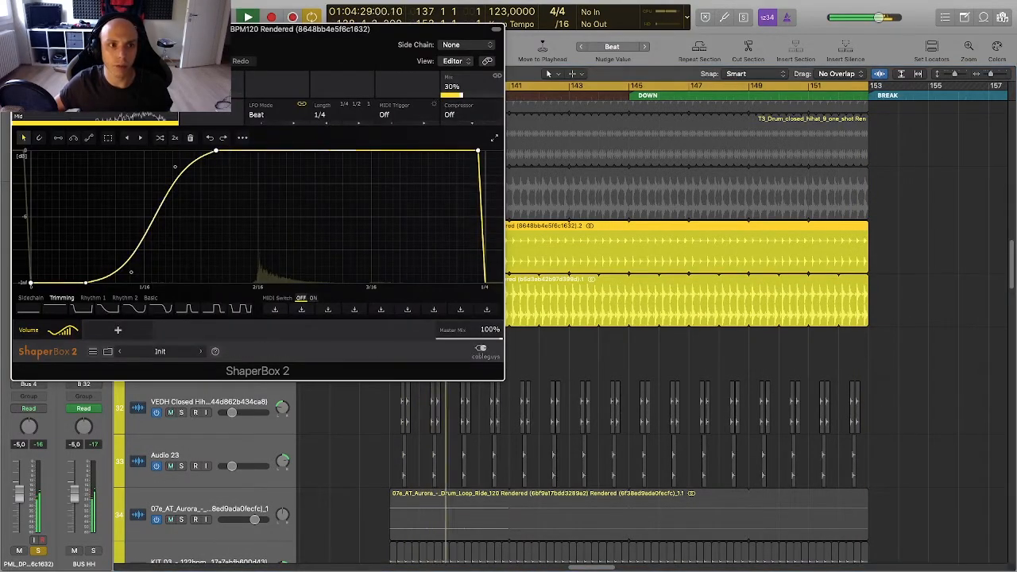
left_click(19, 29)
Step: Clear the solos on HATLOOP_14 and HATLOOP_09, and solo VEDH Closed Hihat and Audio 23 instead
scroll(301, 222, "up", 2)
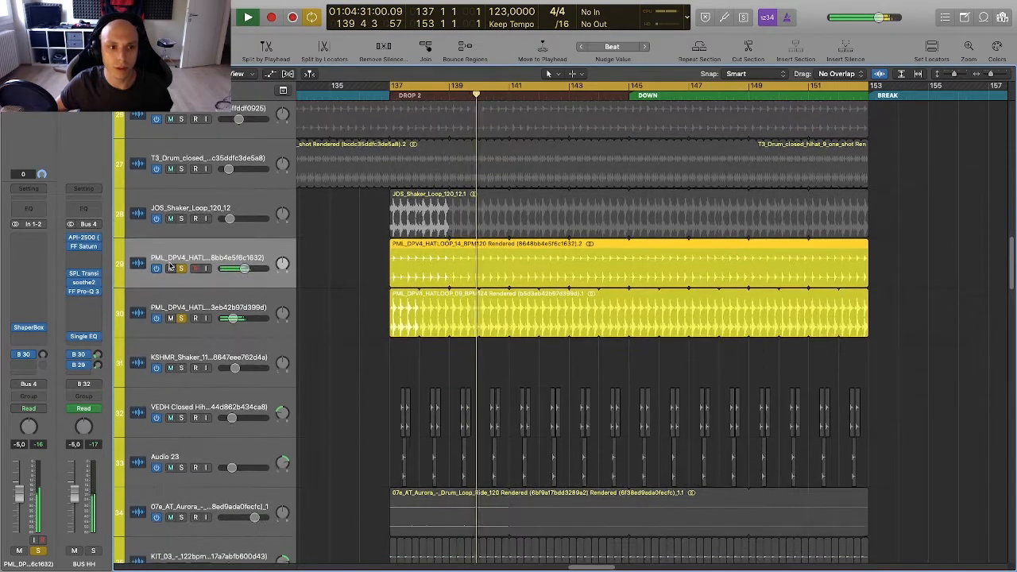
left_click(181, 270)
left_click(182, 319)
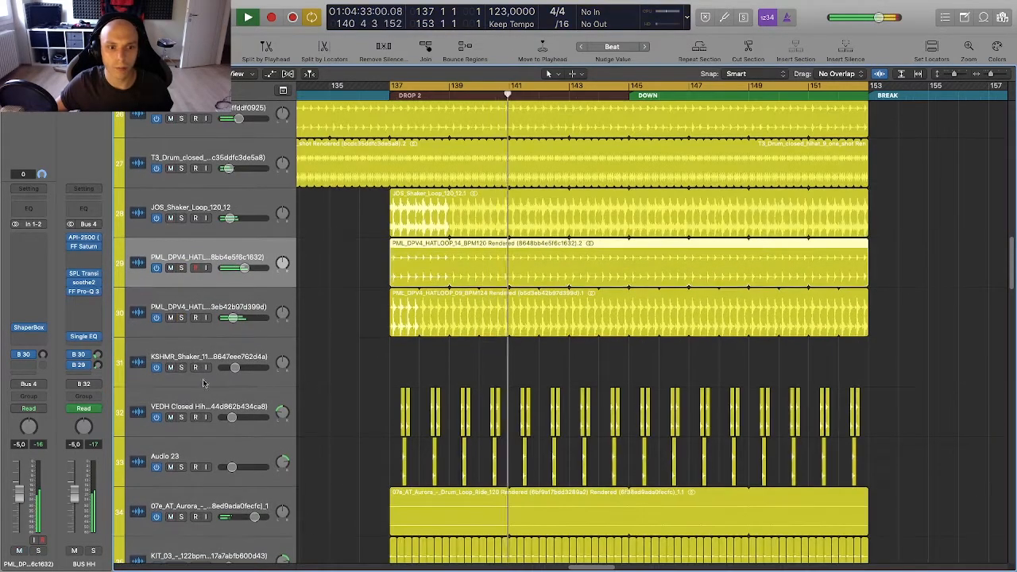
left_click(181, 418)
left_click(181, 468)
scroll(345, 405, "down", 2)
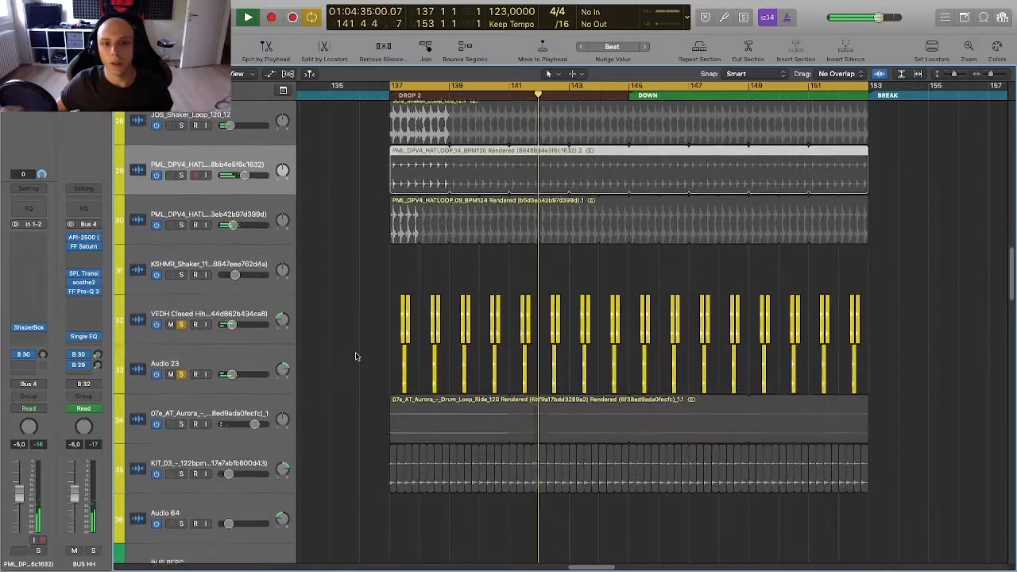
Step: Move the solo from VEDH Closed Hihat and Audio 23 to the 07e_AT_Aurora ride loop track, and select its region
scroll(357, 354, "up", 2)
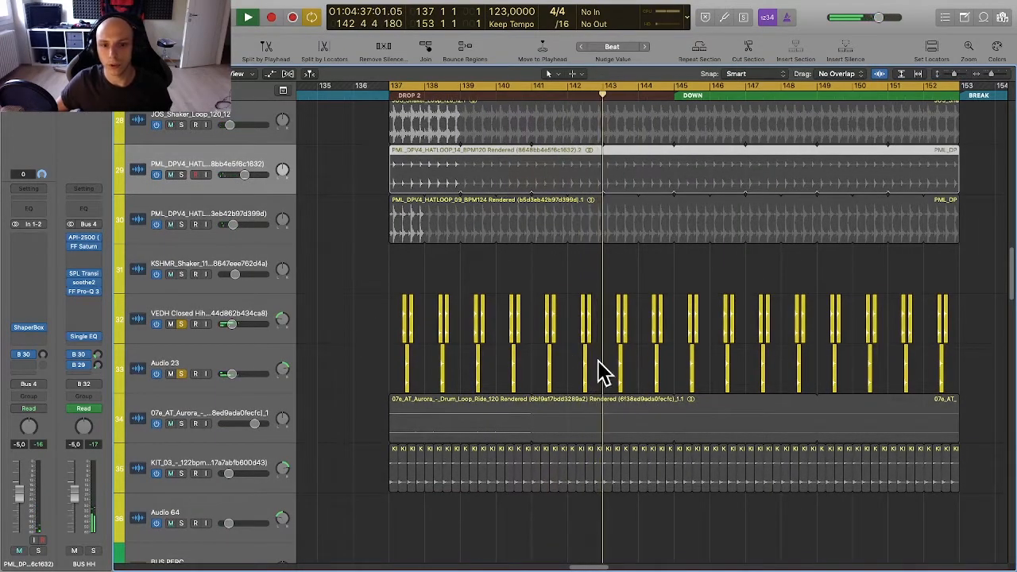
scroll(598, 357, "down", 4)
scroll(597, 361, "up", 2)
scroll(576, 362, "down", 1)
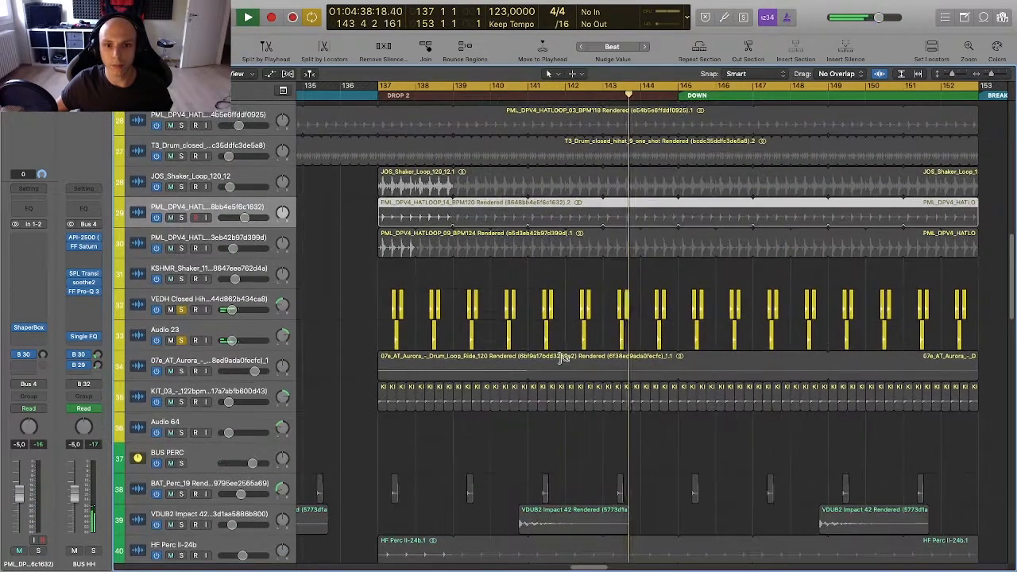
left_click(182, 371)
left_click(181, 340)
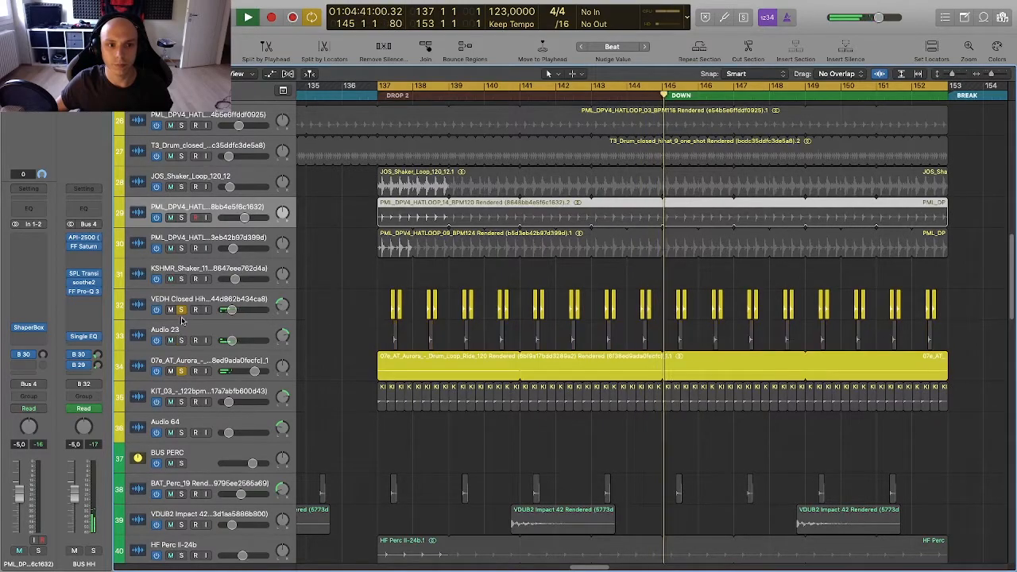
left_click(182, 309)
left_click(415, 368)
scroll(423, 368, "up", 5)
scroll(183, 387, "down", 3)
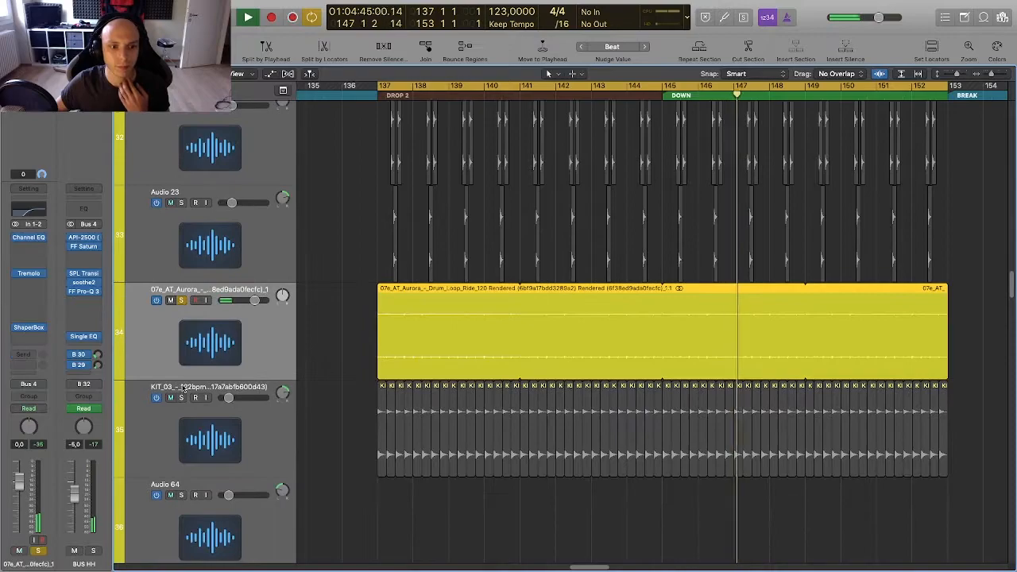
Step: Add the KIT_03 122bpm track to the solo alongside the Aurora ride loop, and select it
left_click(181, 398)
scroll(390, 415, "down", 4)
scroll(377, 417, "down", 3)
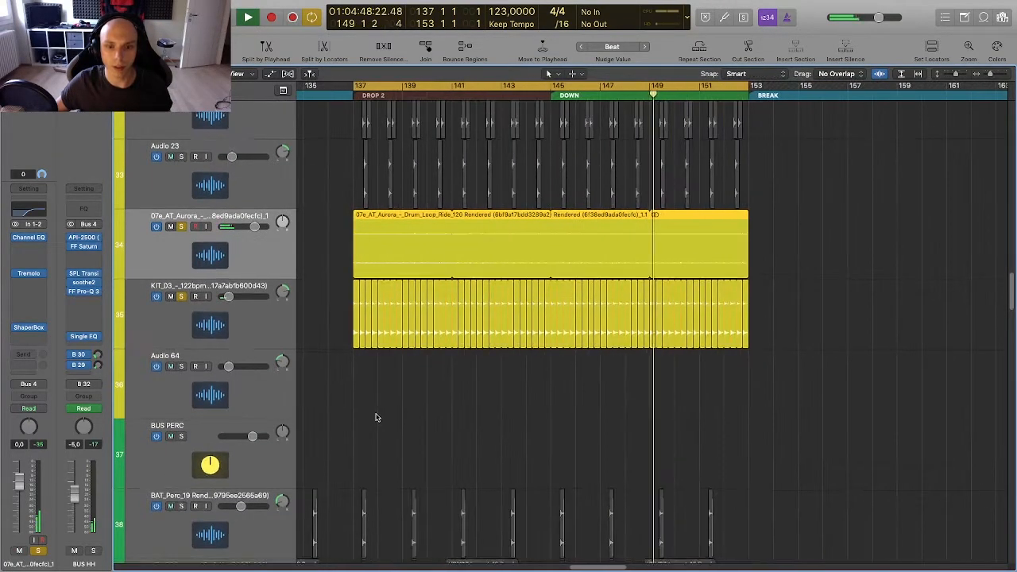
scroll(378, 417, "down", 2)
scroll(378, 417, "up", 3)
scroll(377, 418, "right", 2)
scroll(377, 417, "down", 2)
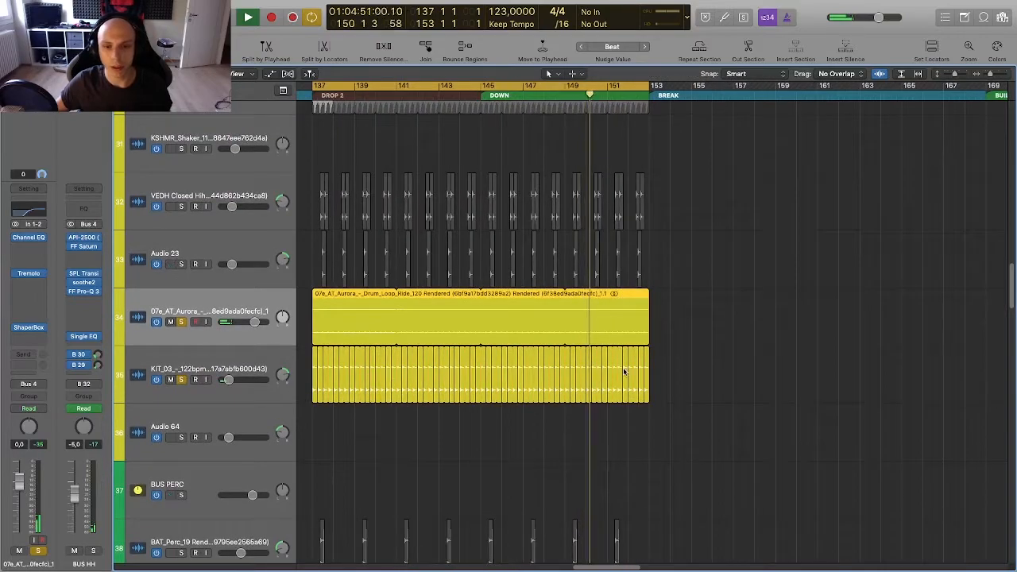
left_click(291, 383)
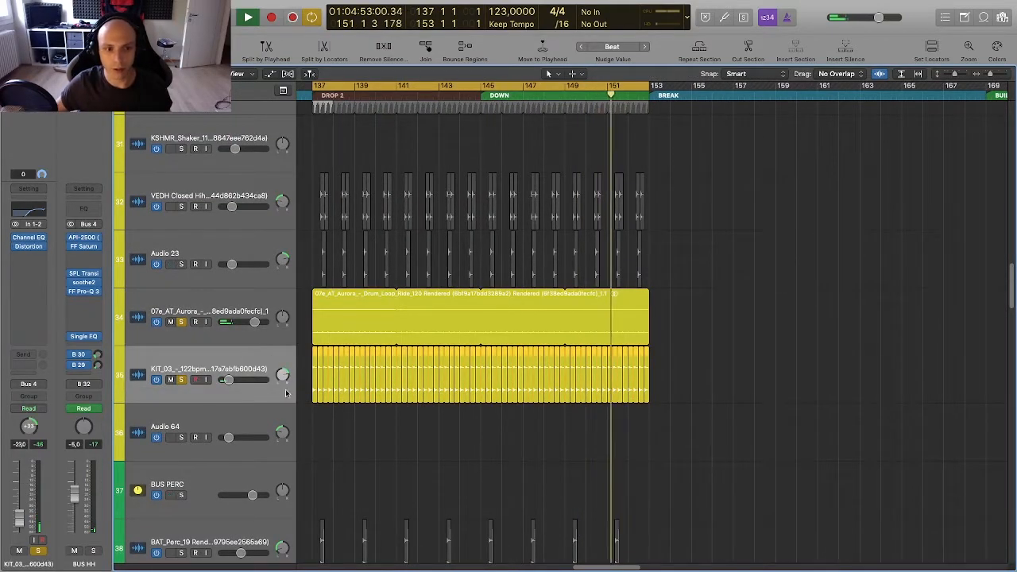
Step: Clear the solo on the Aurora ride loop, stop playback, turn cycle mode off, and bring the Drop 3 section into view
left_click(182, 322)
key("space")
key("c")
scroll(409, 358, "down", 4)
scroll(408, 358, "right", 3)
scroll(408, 357, "up", 3)
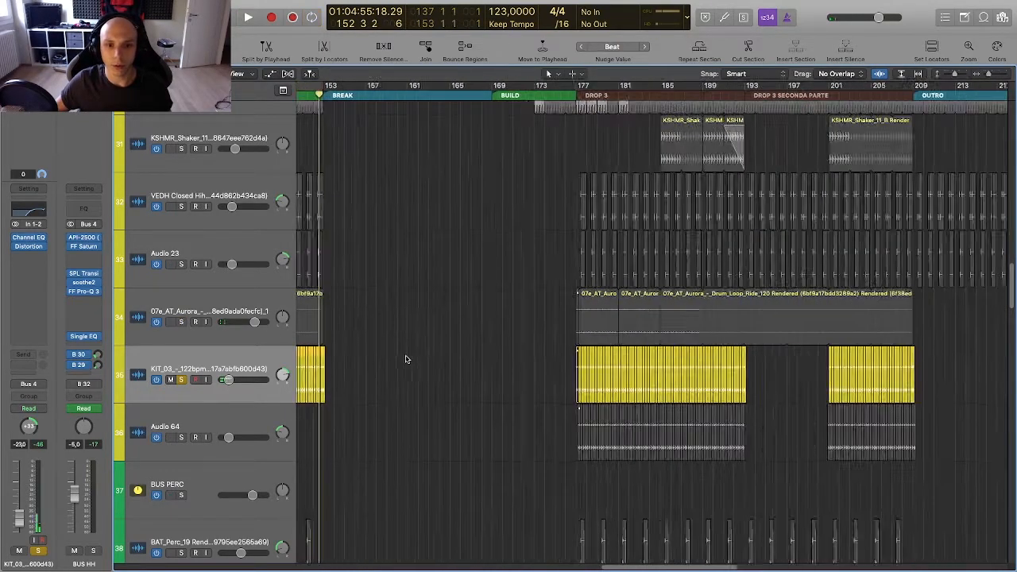
Step: Set the cycle range to bars 177 to 185, covering the start of the DROP 3 section
scroll(423, 359, "right", 3)
scroll(423, 359, "down", 3)
scroll(424, 359, "right", 1)
left_click_drag(467, 89, 570, 87)
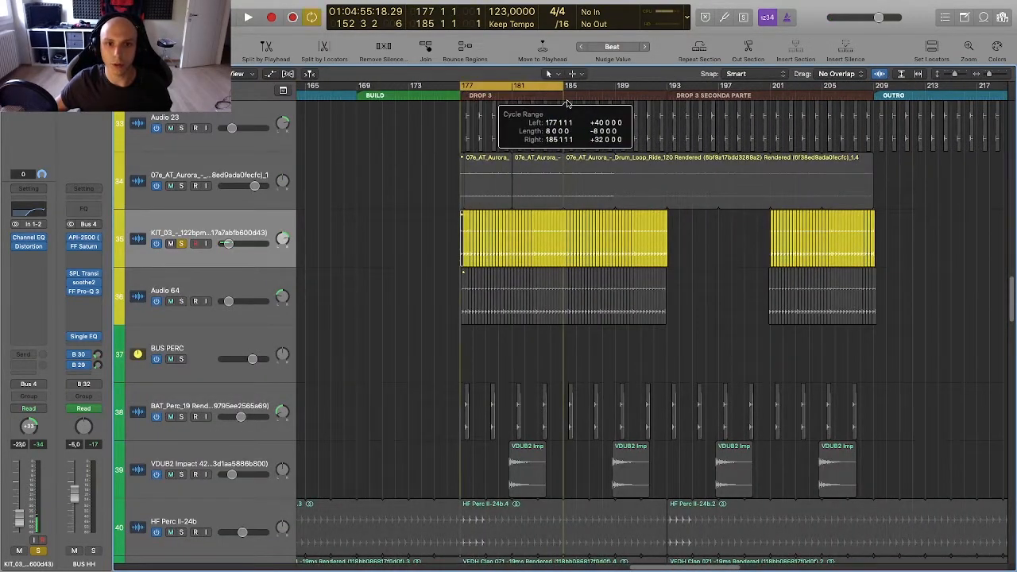
Step: Solo the Audio 64 track together with the KIT_03 track and listen to the looped range
left_click(181, 301)
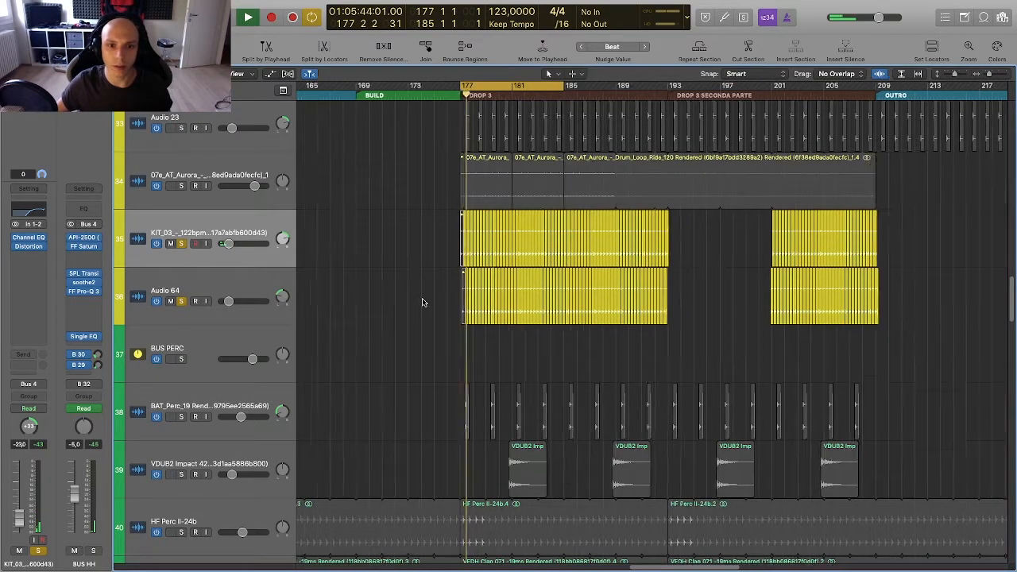
scroll(467, 294, "up", 5)
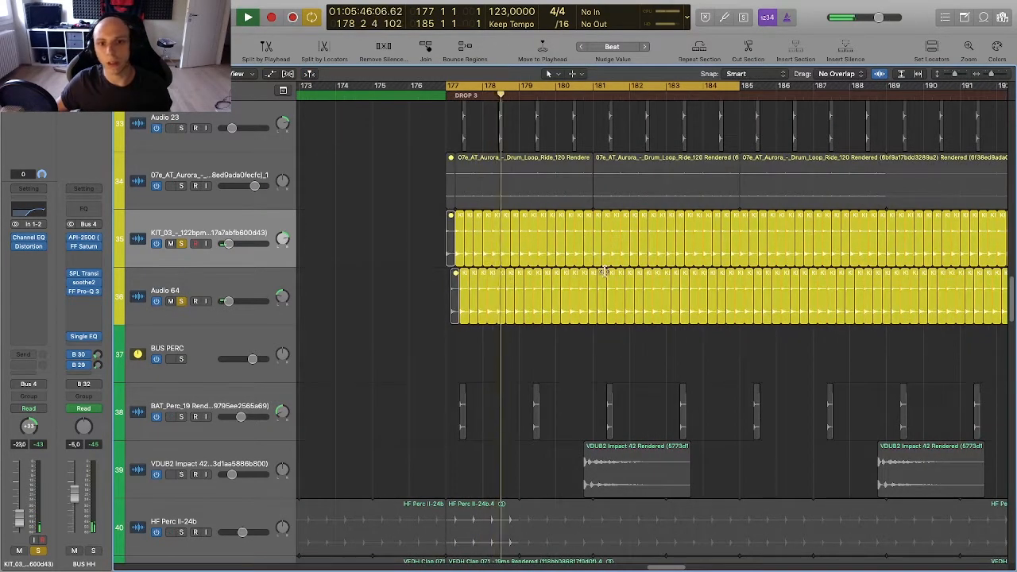
scroll(594, 279, "up", 1)
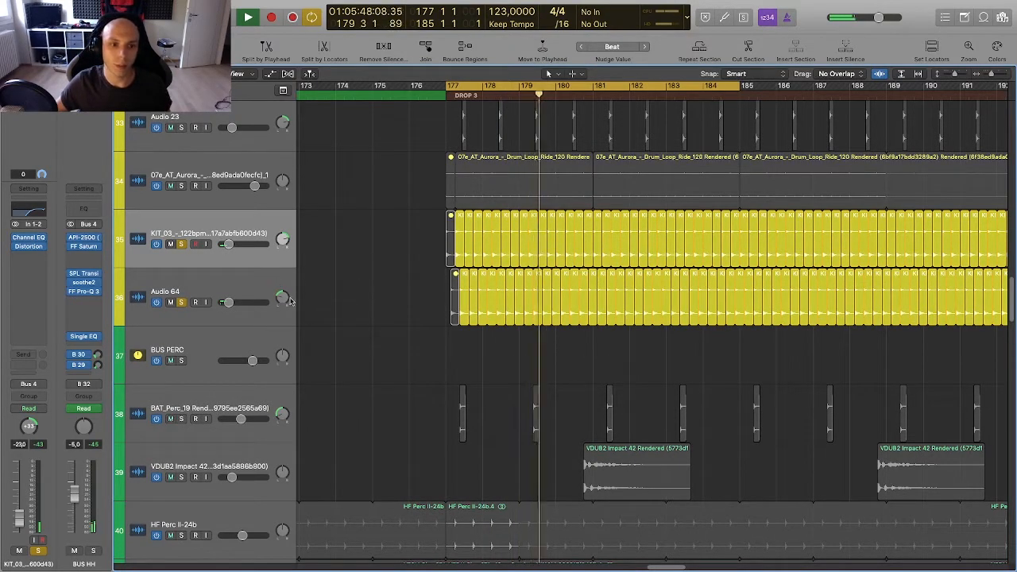
scroll(572, 306, "up", 1)
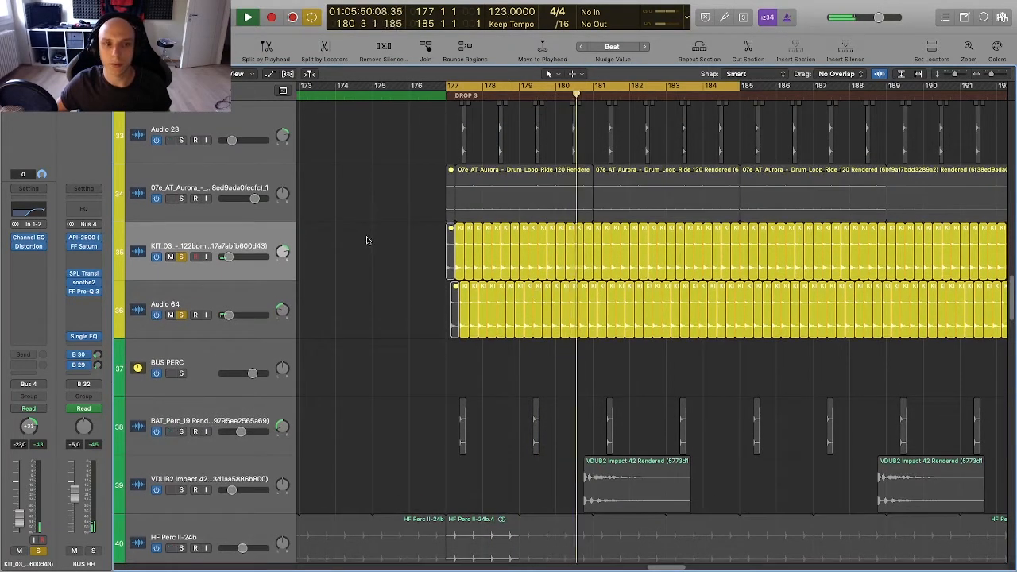
scroll(366, 239, "down", 2)
key("space")
Step: Solo the whole BUS HH group and play the looped drop to hear all hi-hat layers together
scroll(372, 225, "left", 4)
scroll(379, 227, "up", 2)
scroll(379, 227, "up", 5)
scroll(372, 224, "down", 2)
scroll(359, 224, "up", 3)
left_click(182, 273)
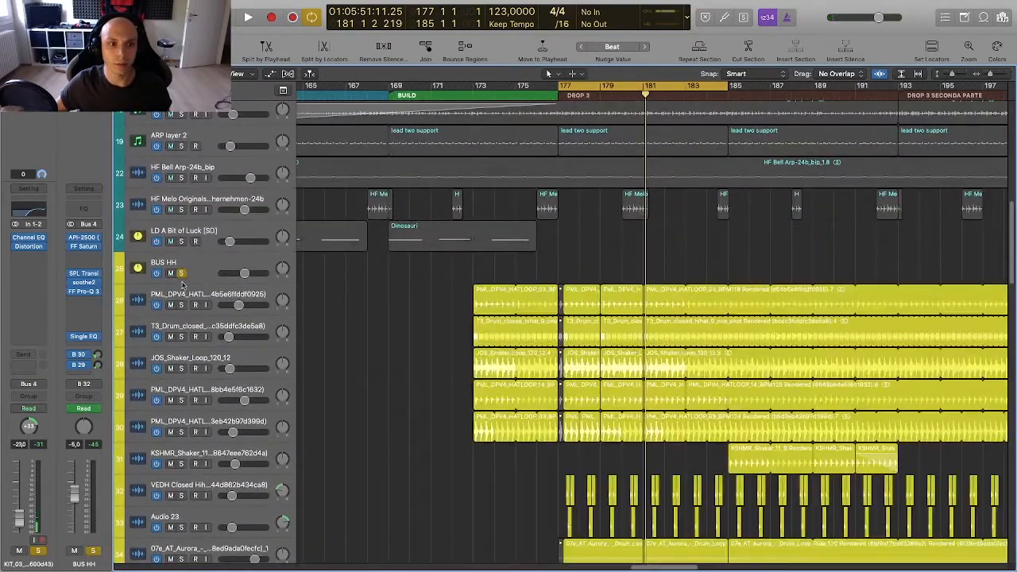
scroll(197, 446, "down", 3)
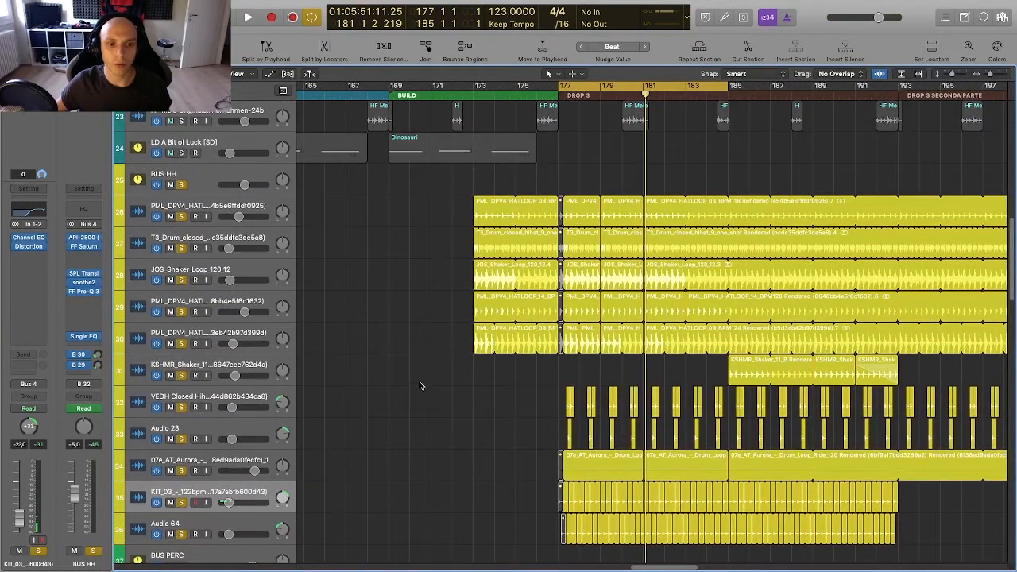
key("space")
scroll(421, 385, "down", 3)
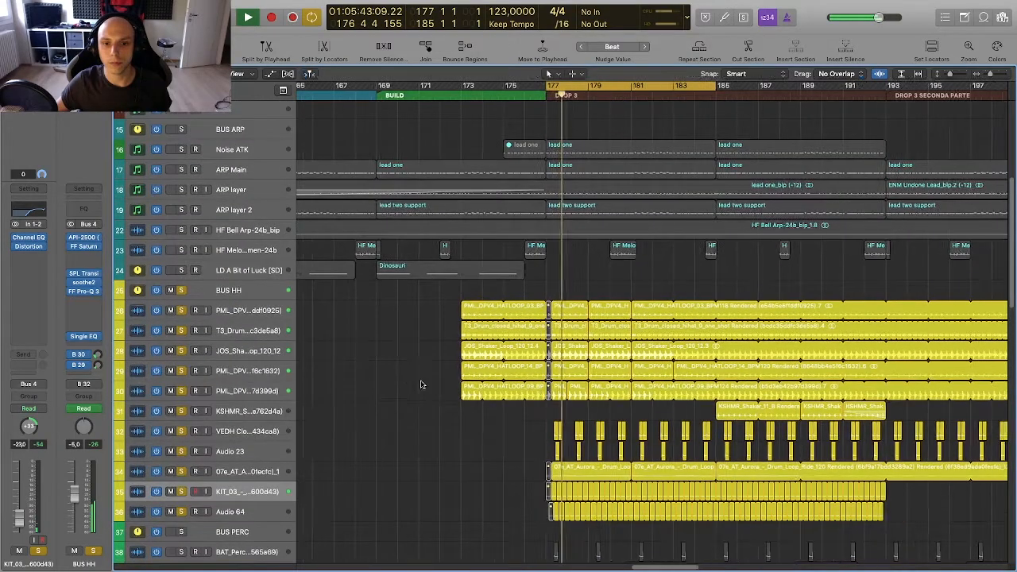
scroll(421, 382, "down", 3)
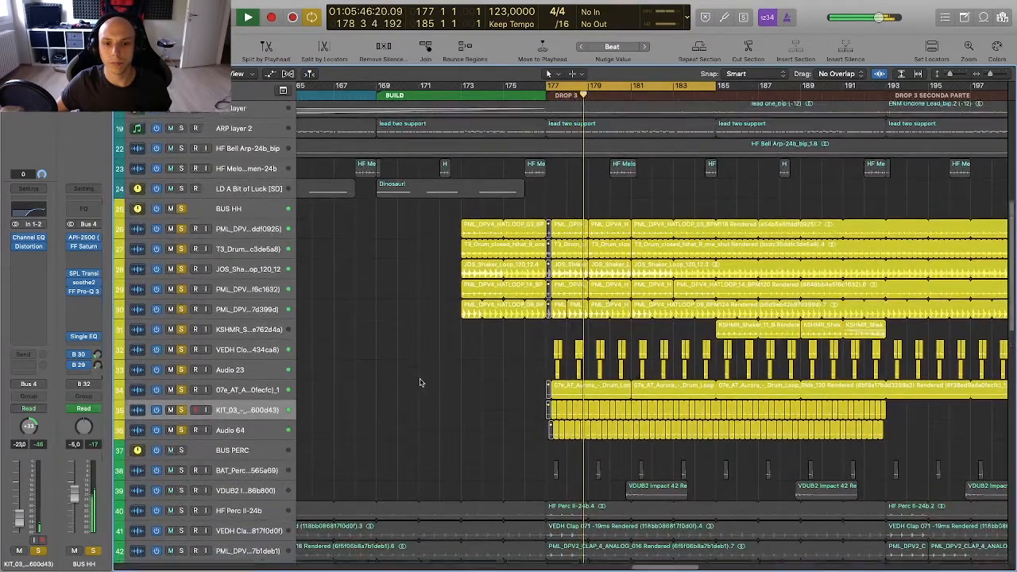
scroll(421, 383, "up", 2)
Step: Select BUS HH and inspect its API-2500 compressor and FF Saturn 2 settings, closing both plug-in windows
left_click(248, 244)
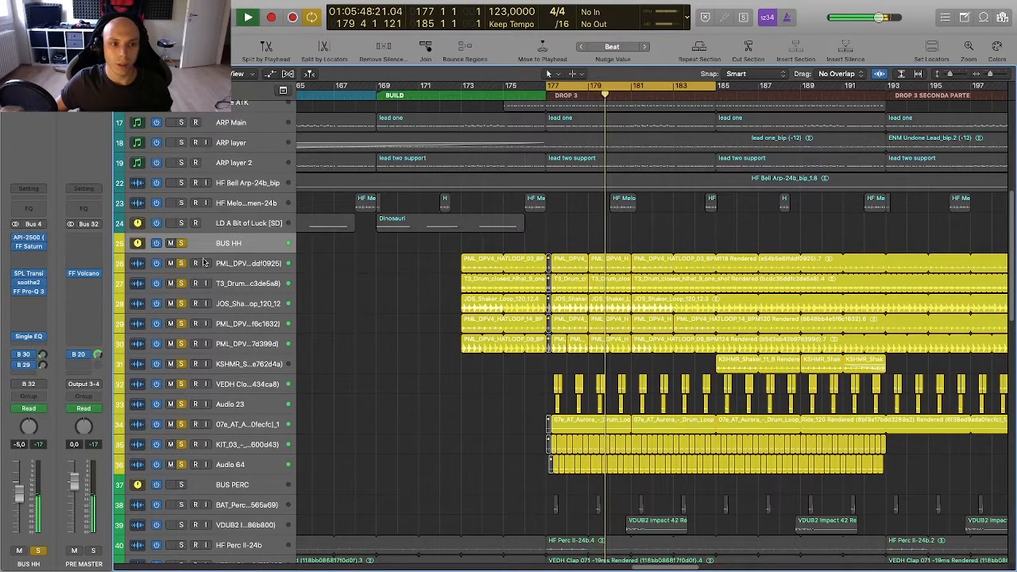
key("space")
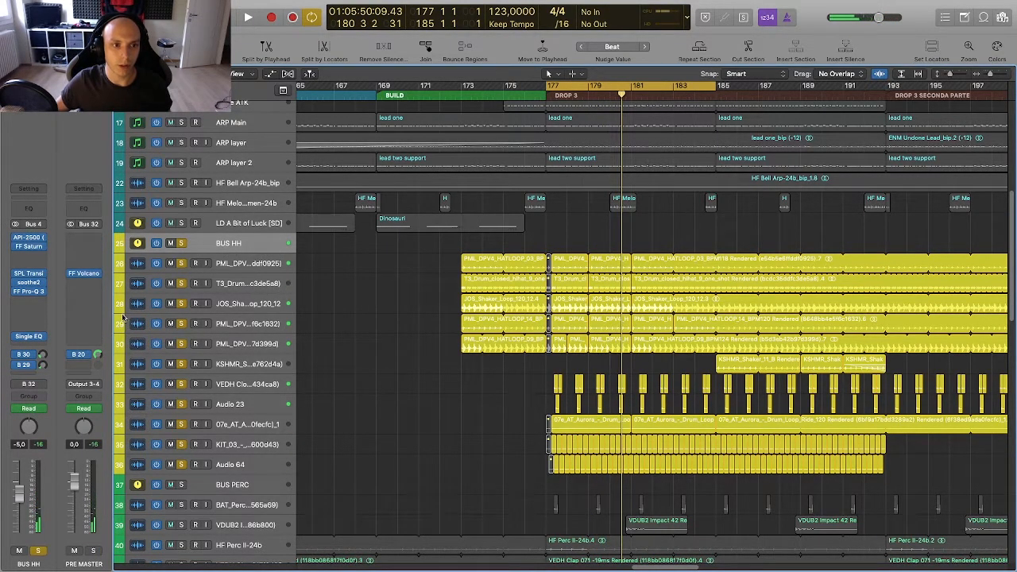
left_click(30, 239)
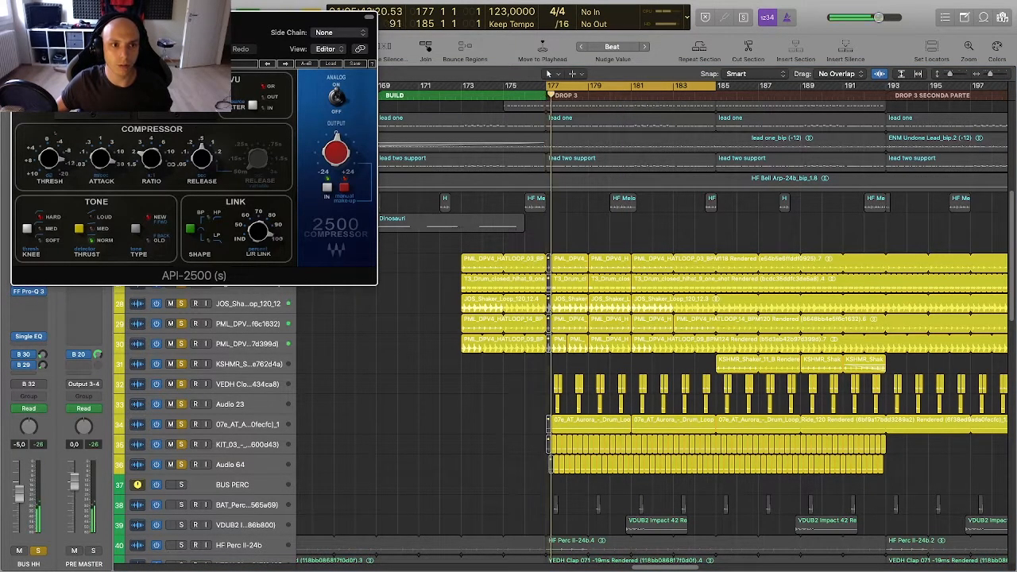
left_click_drag(209, 34, 333, 40)
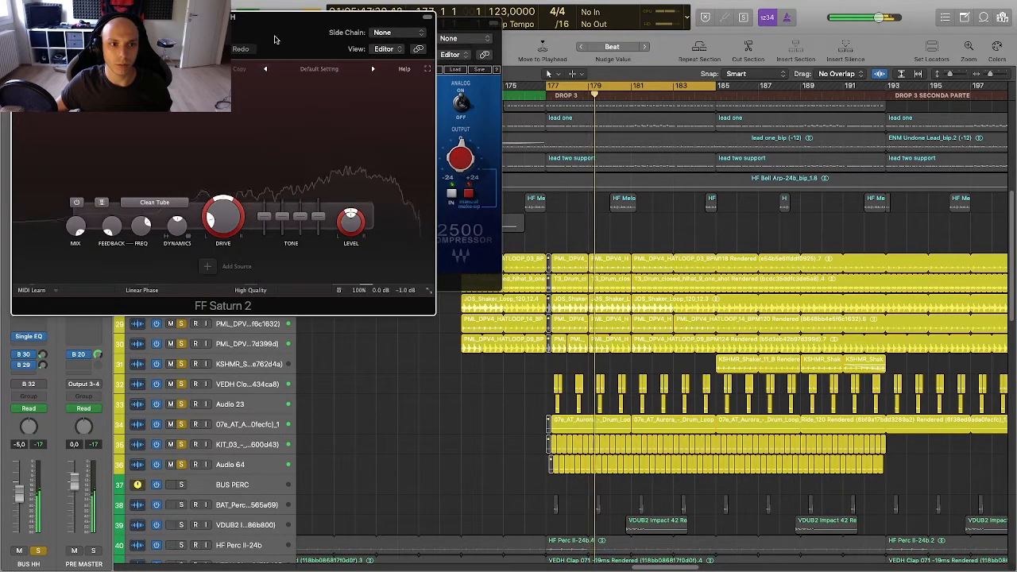
left_click_drag(275, 39, 685, 163)
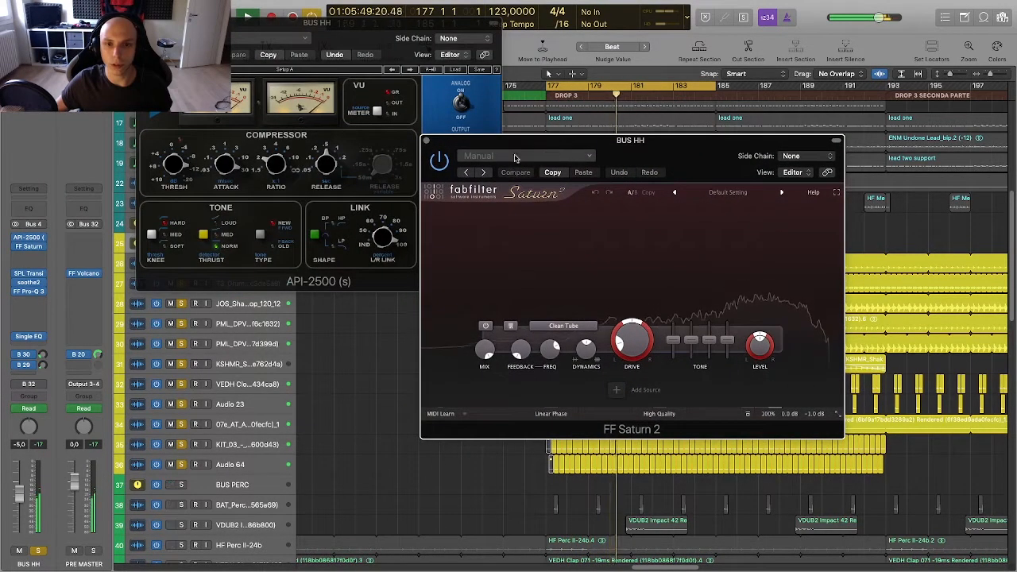
left_click(427, 141)
left_click(143, 23)
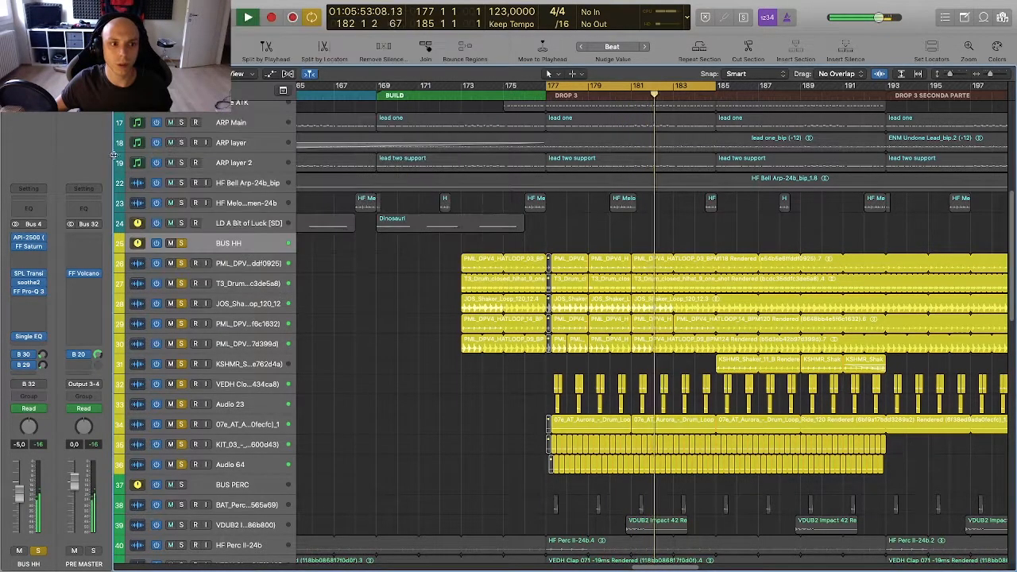
Step: Dismiss the System Overload alert and inspect the SPL Transient Designer on BUS HH during playback, closing its window
left_click(11, 274)
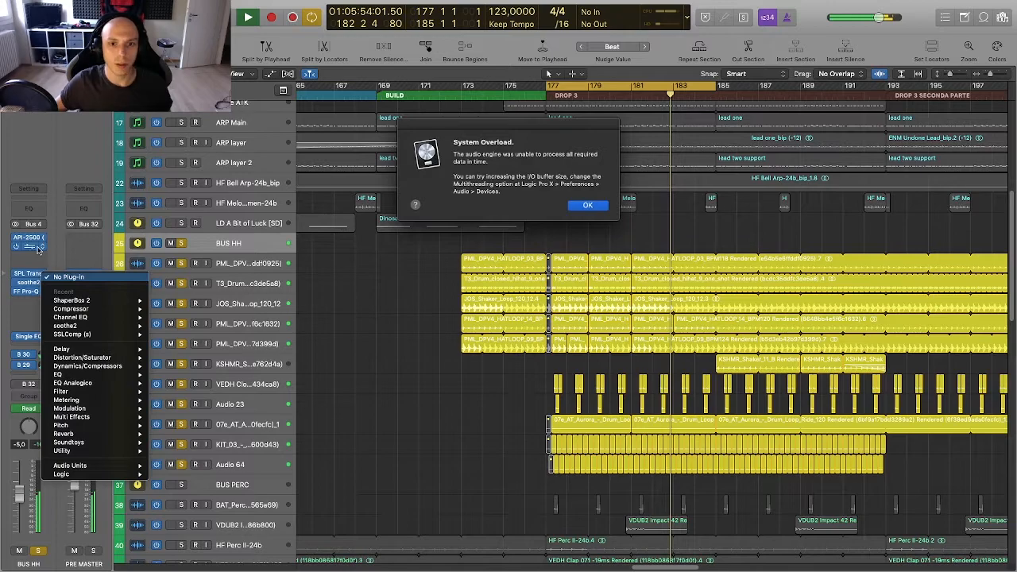
key("Return")
left_click(2, 264)
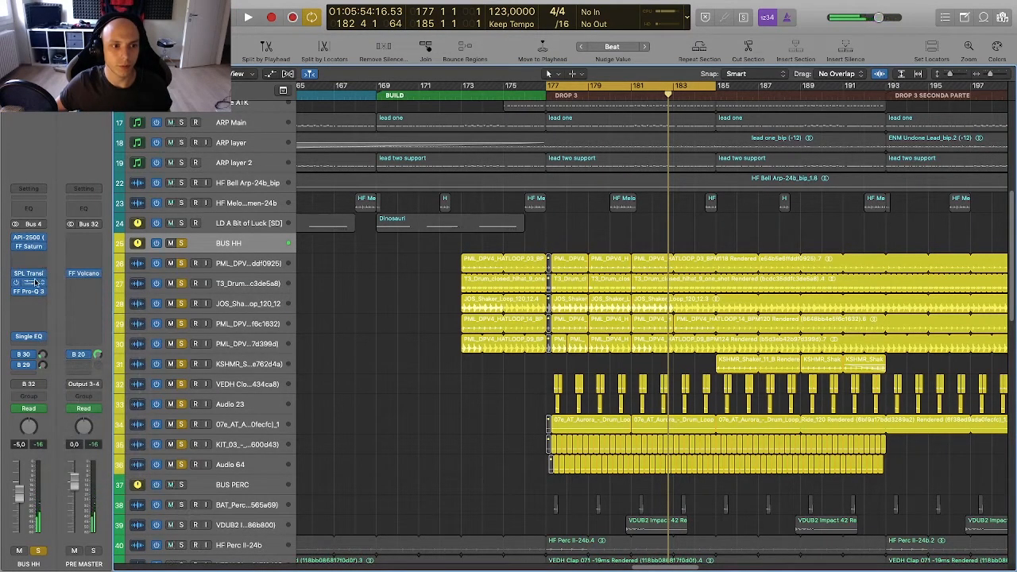
left_click(35, 280)
key("space")
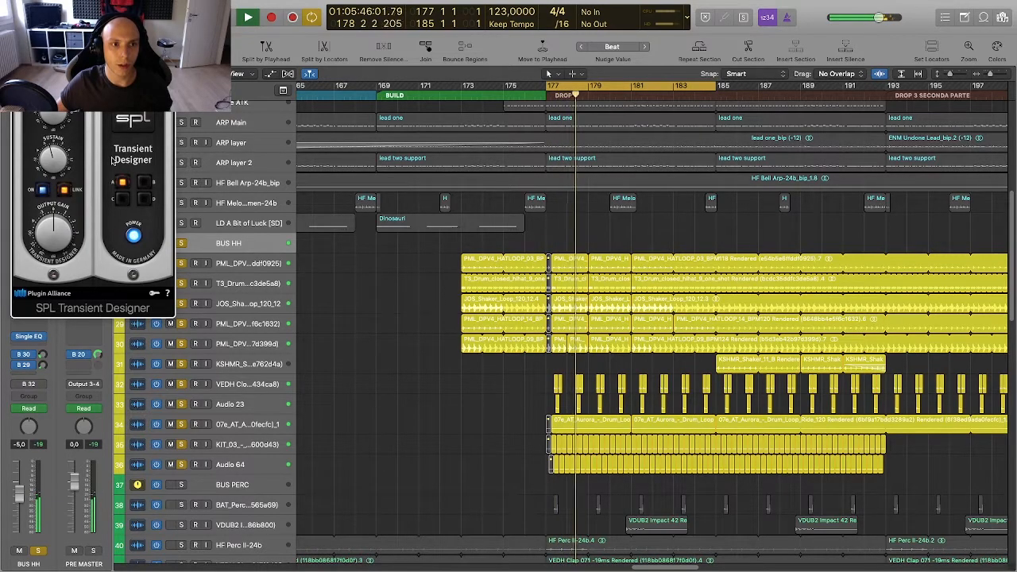
scroll(651, 326, "left", 4)
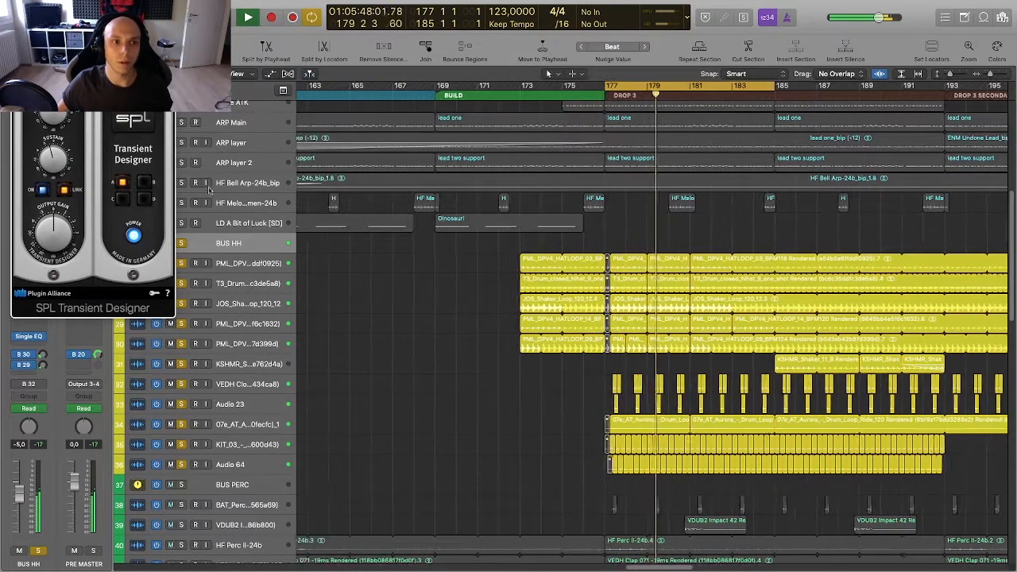
left_click(18, 38)
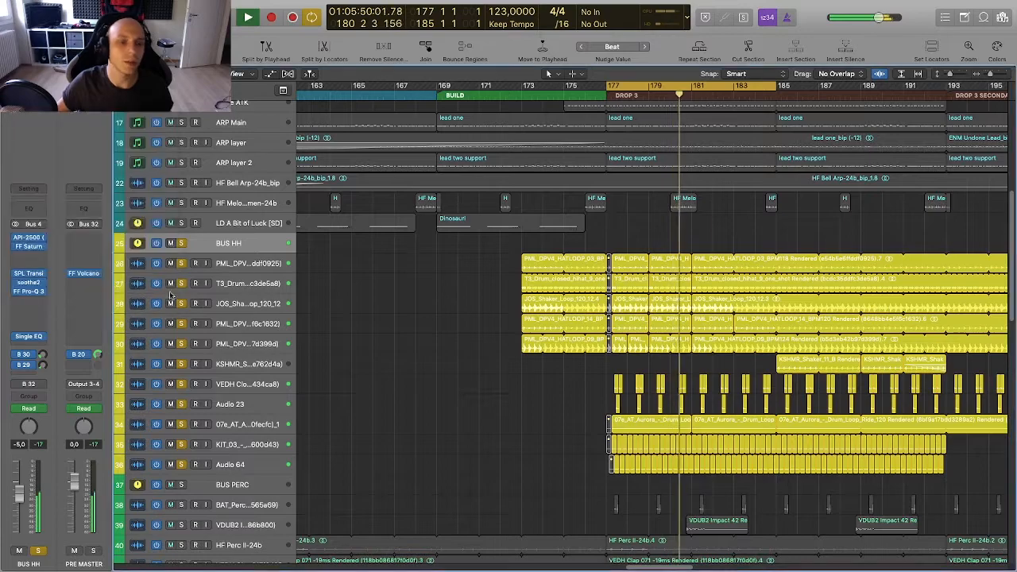
Step: Examine the soothe2 and FF Pro-Q 3 settings on BUS HH during playback, closing both plug-in windows
key("space")
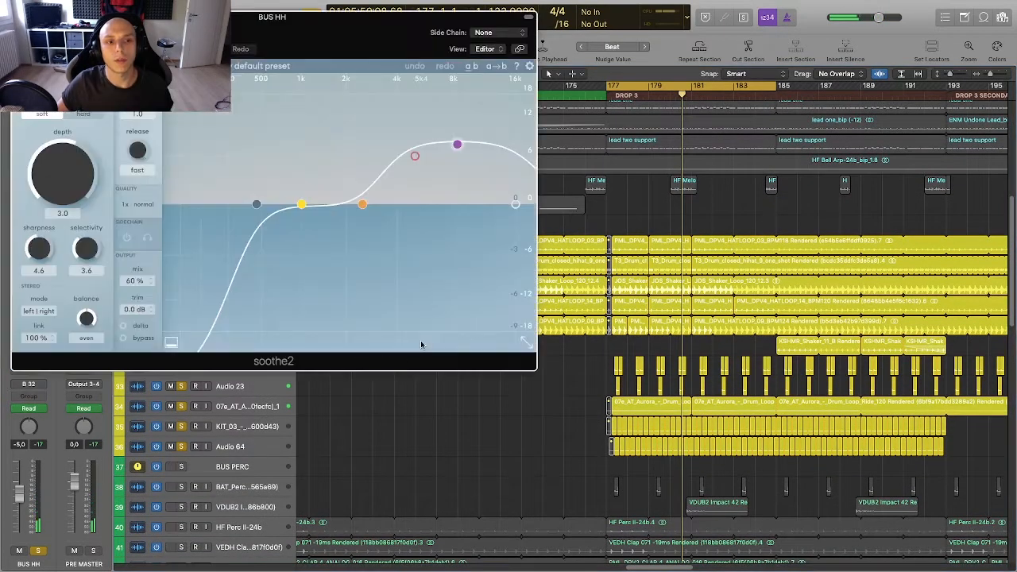
key("space")
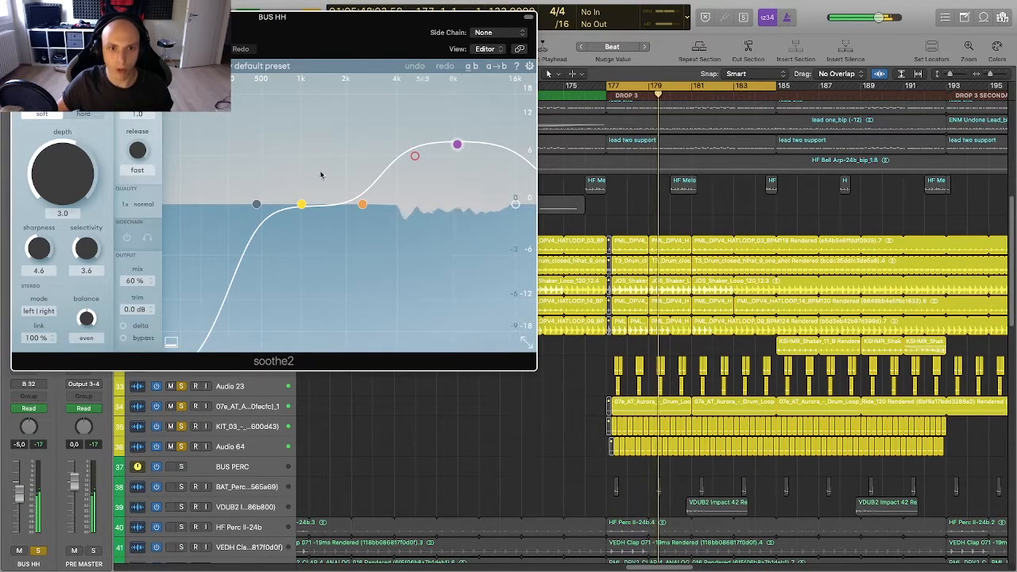
left_click(20, 17)
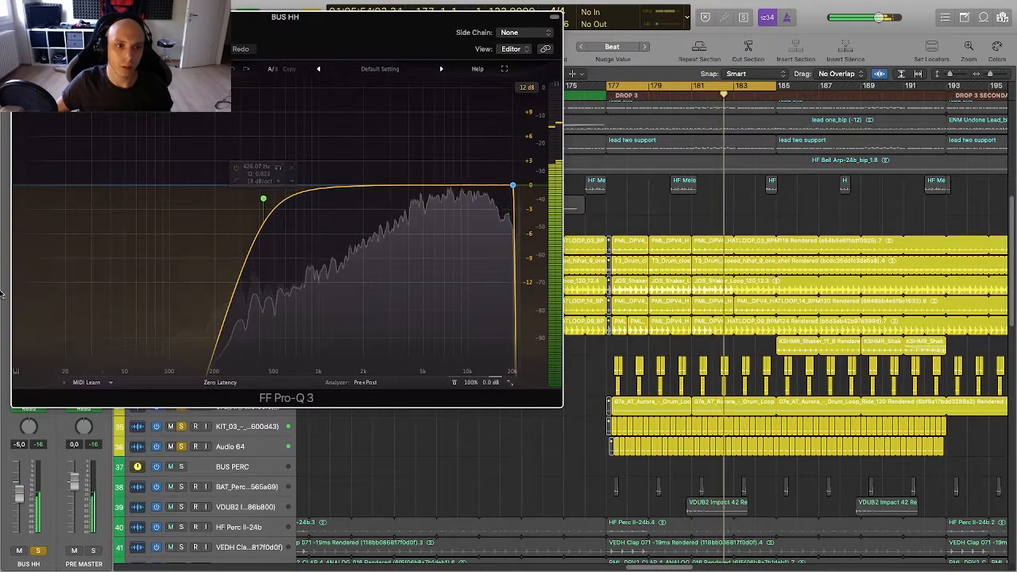
key("space")
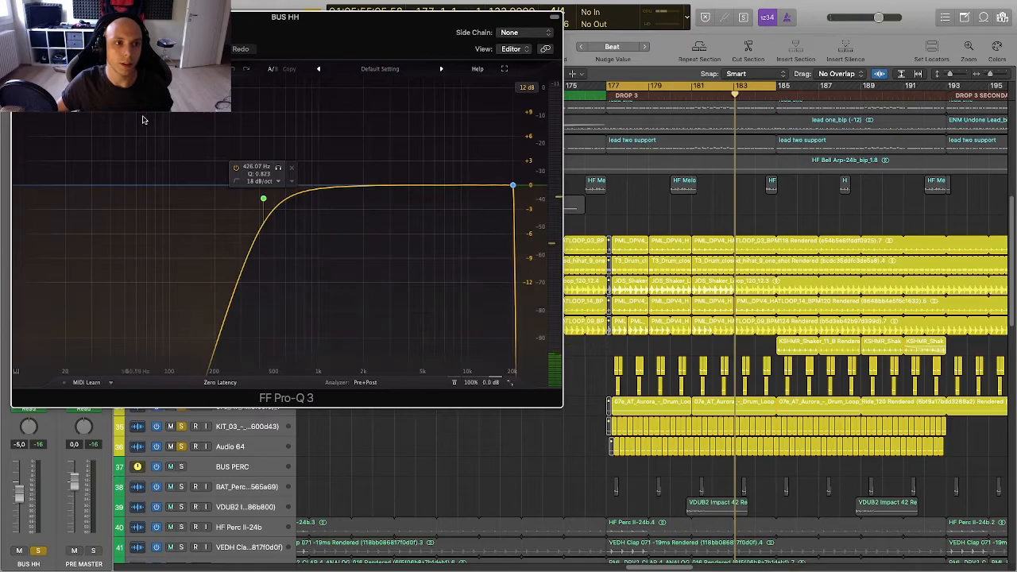
scroll(663, 289, "down", 2)
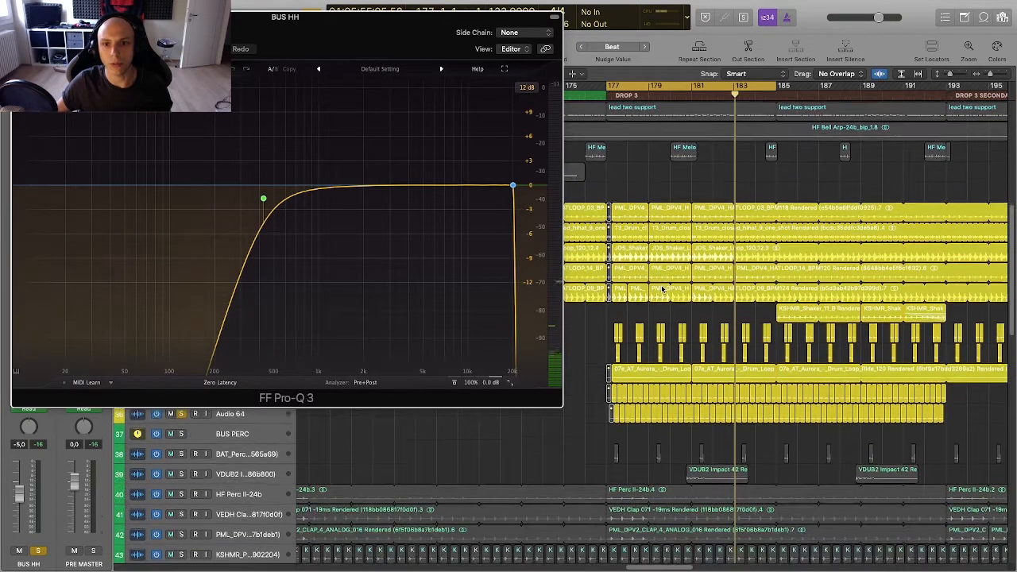
key("super+Right")
key("super+Right")
key("super+Right")
key("super+Right")
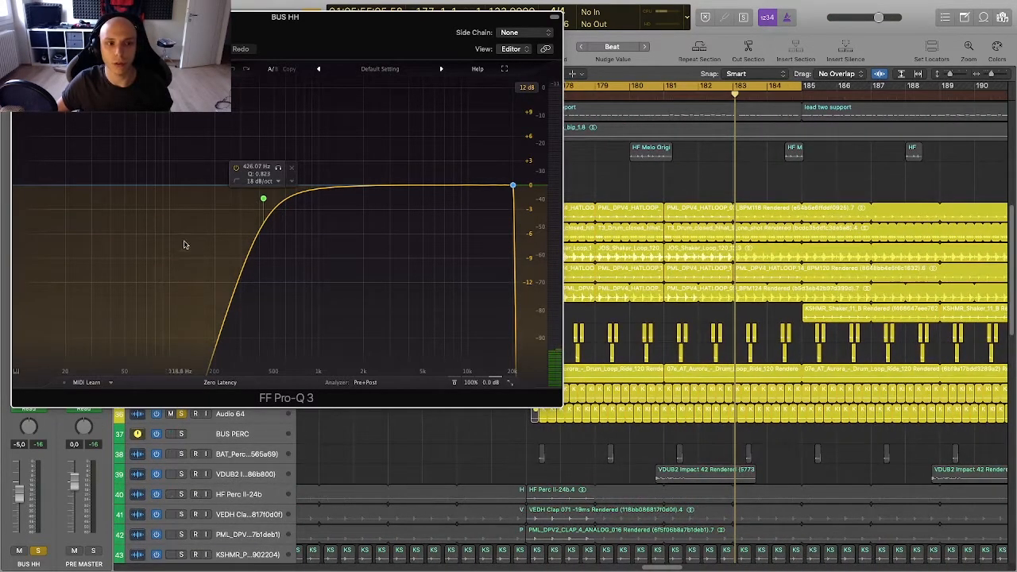
left_click(18, 17)
Step: Clear the solo on the hi-hat group and its tracks, and select and solo BUS PERC
scroll(379, 295, "down", 5)
key("super+Up")
key("super+Up")
key("super+Up")
scroll(379, 295, "up", 3)
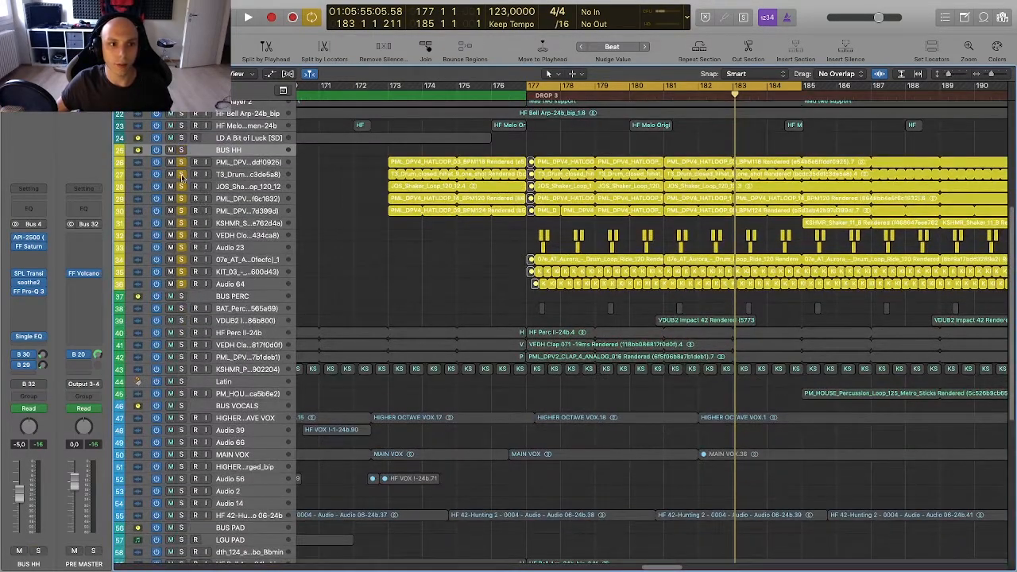
left_click_drag(181, 169, 181, 295)
left_click(225, 300)
left_click(182, 296)
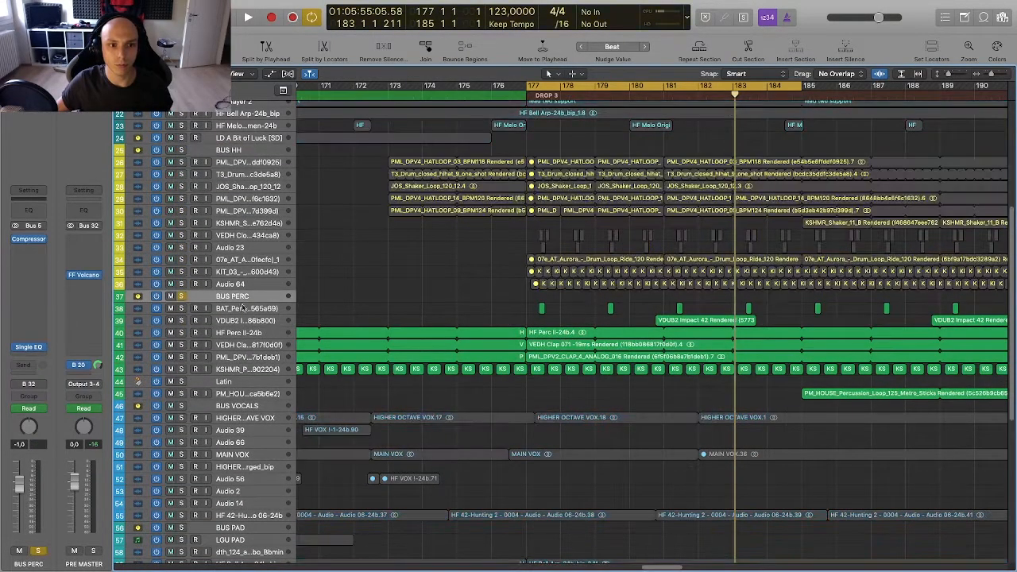
Step: Play the looped drop with BUS PERC soloed and examine the percussion tracks
key("super+Down")
key("super+Left")
key("super+Down")
key("super+Down")
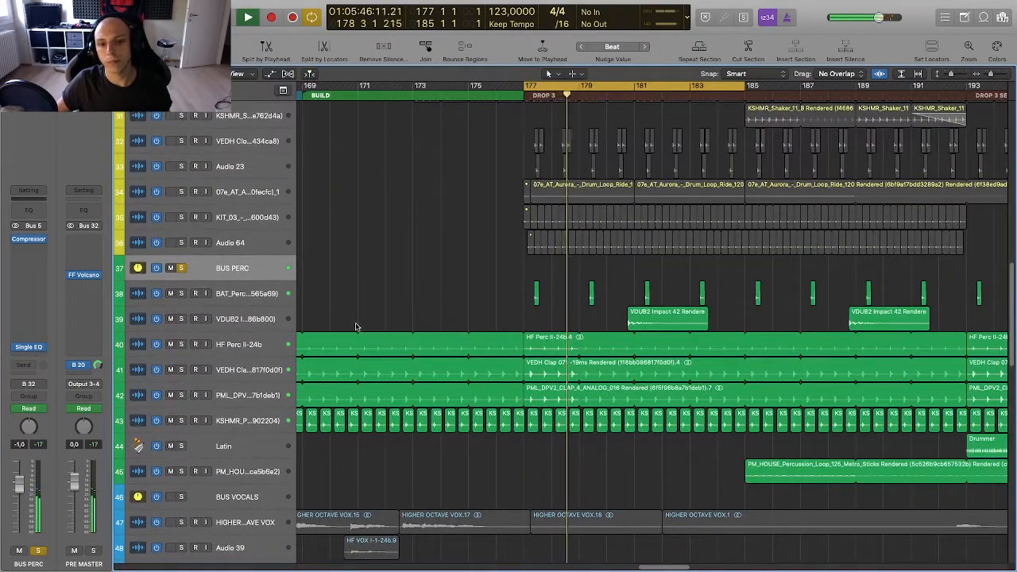
scroll(552, 363, "right", 2)
scroll(552, 363, "right", 1)
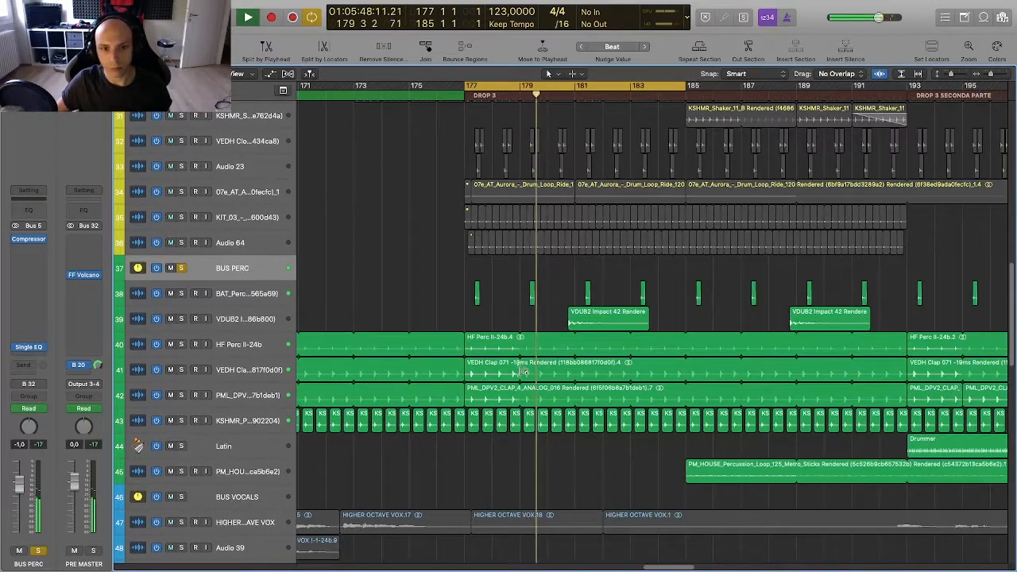
key("super+Down")
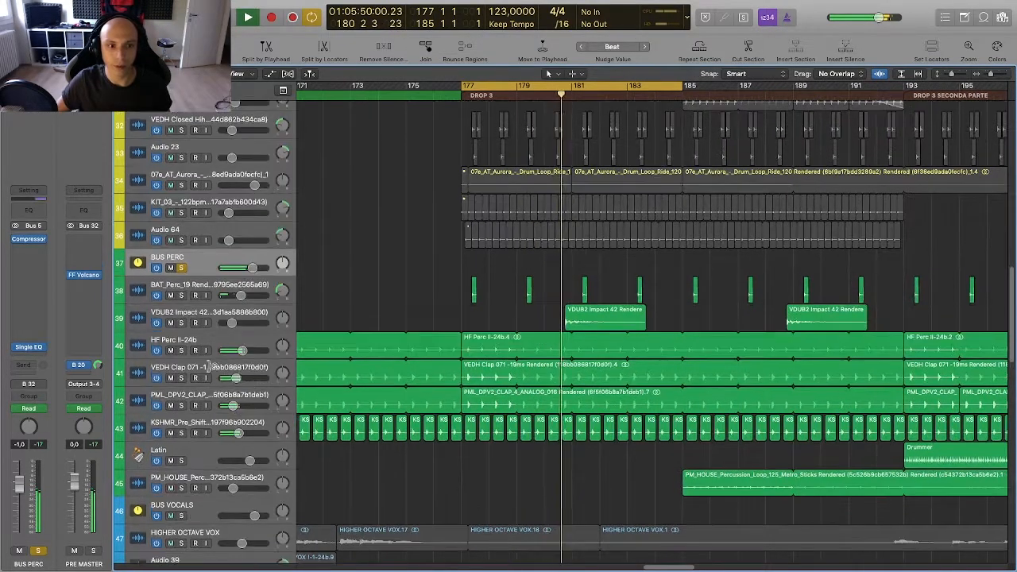
Step: Audition the HF Perc II-24b, VEDH Clap 071 and PML_DPV2_CLAP tracks soloed together in the loop, and clear their solos
left_click(182, 342)
key("space")
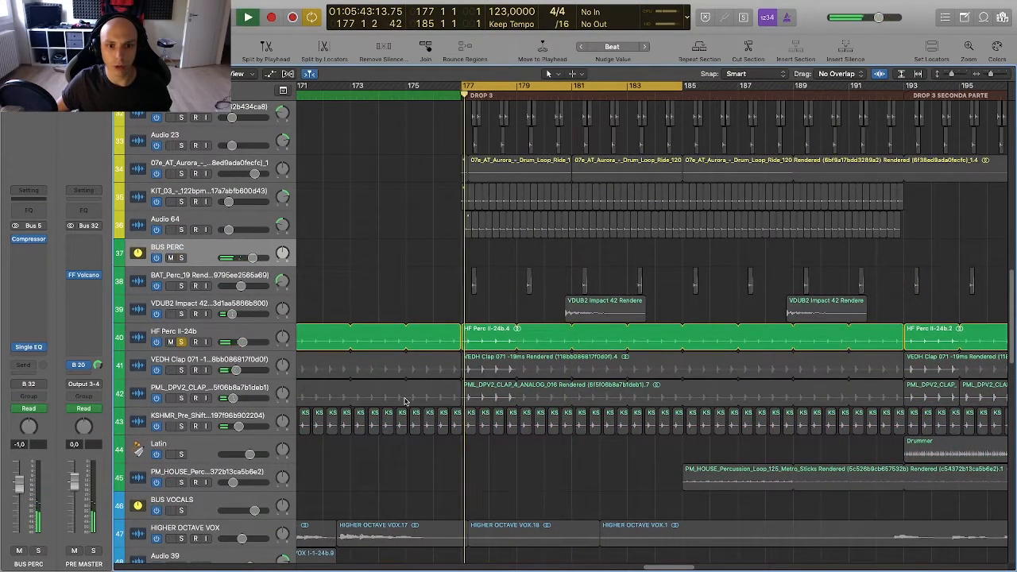
left_click(182, 370)
left_click(181, 398)
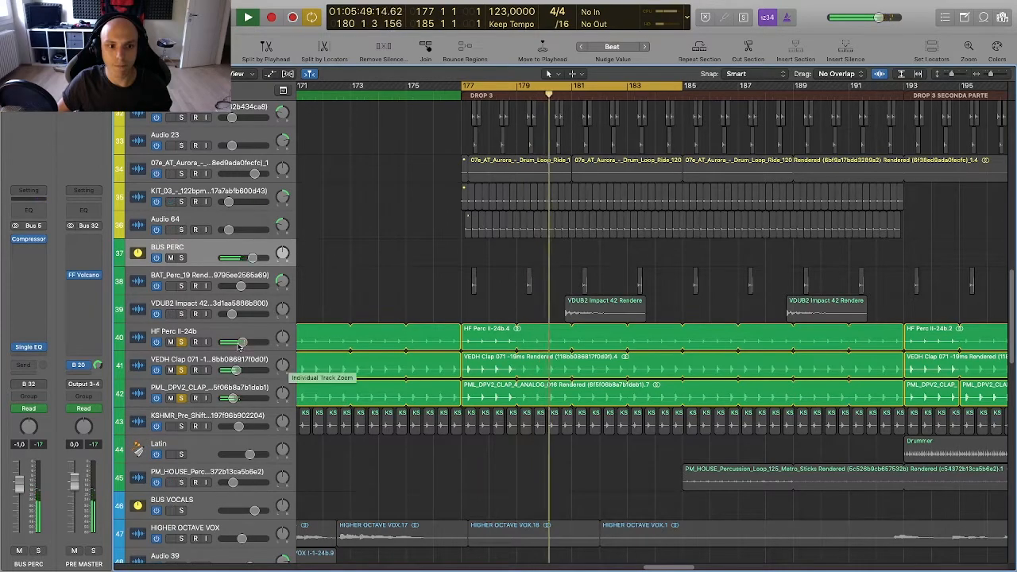
left_click(181, 341)
left_click(181, 370)
left_click(181, 398)
key("space")
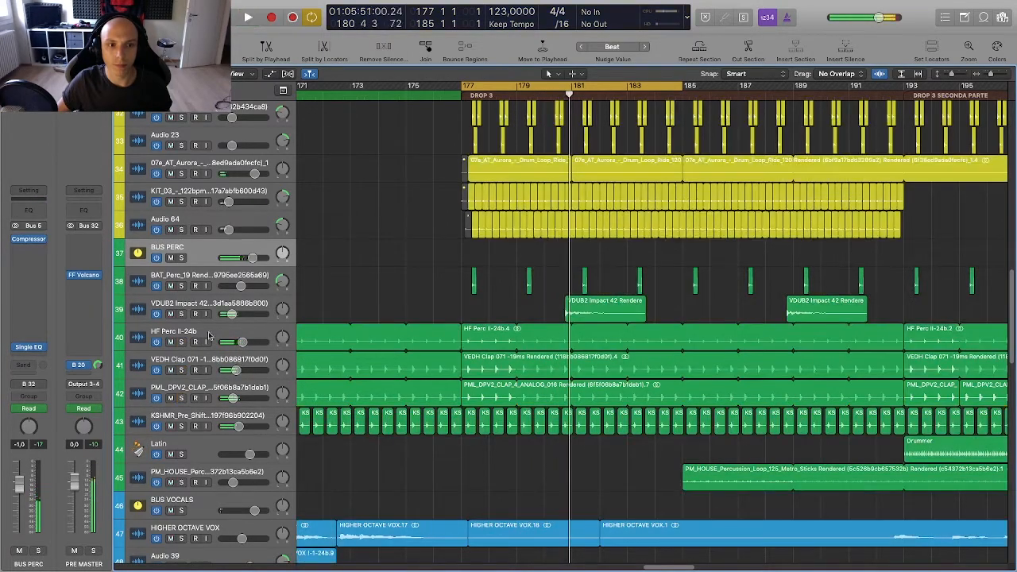
Step: Solo BUS PERC and play the looped third drop to audition the complete percussion group
left_click(181, 286)
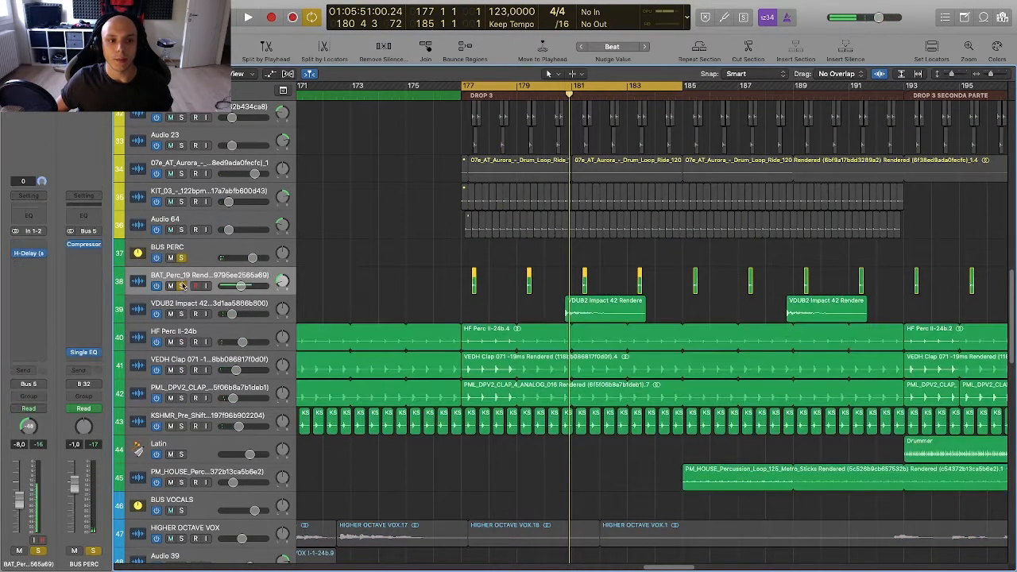
left_click(192, 255)
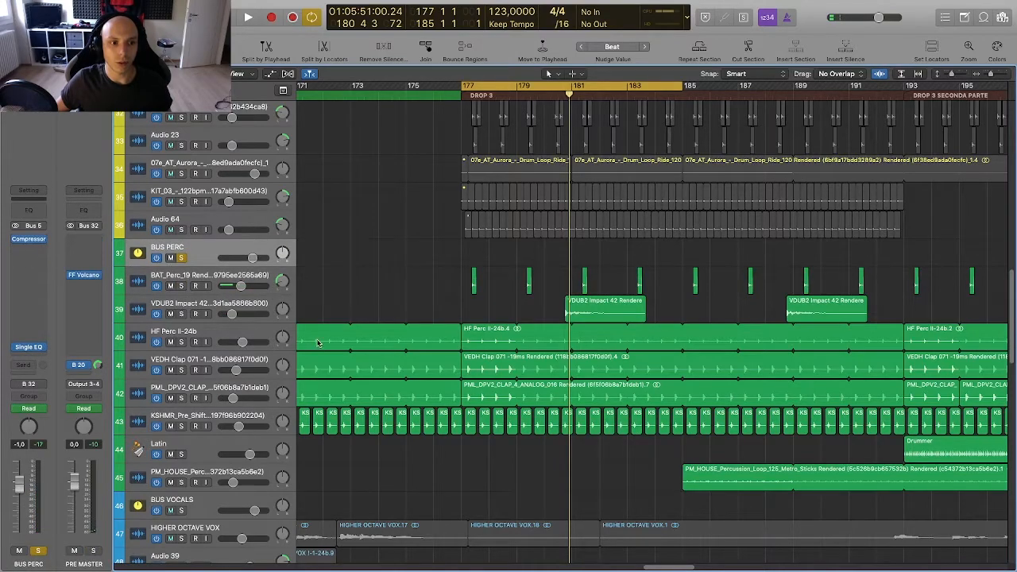
key("space")
scroll(317, 343, "down", 1)
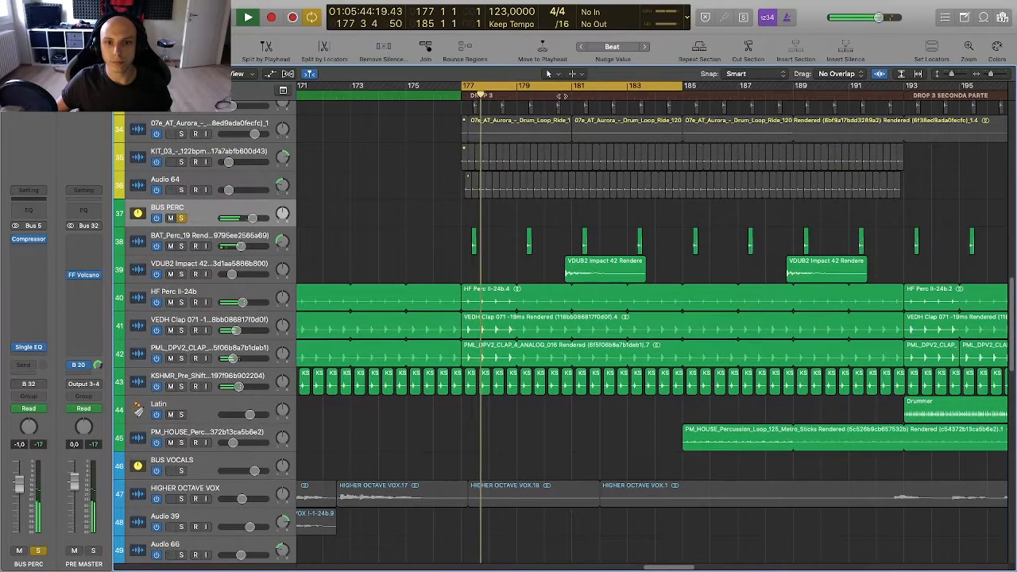
scroll(580, 167, "up", 1)
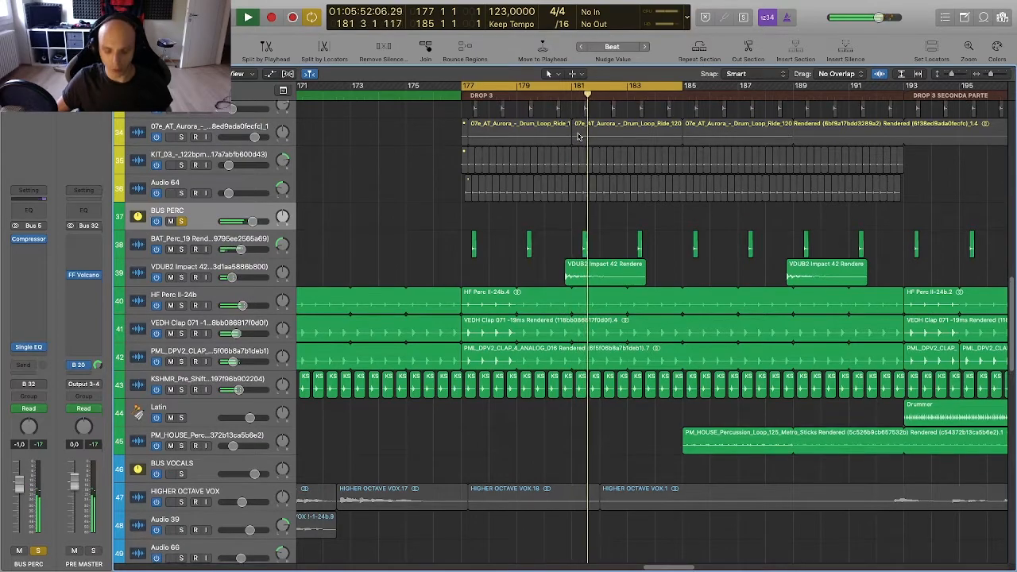
key("space")
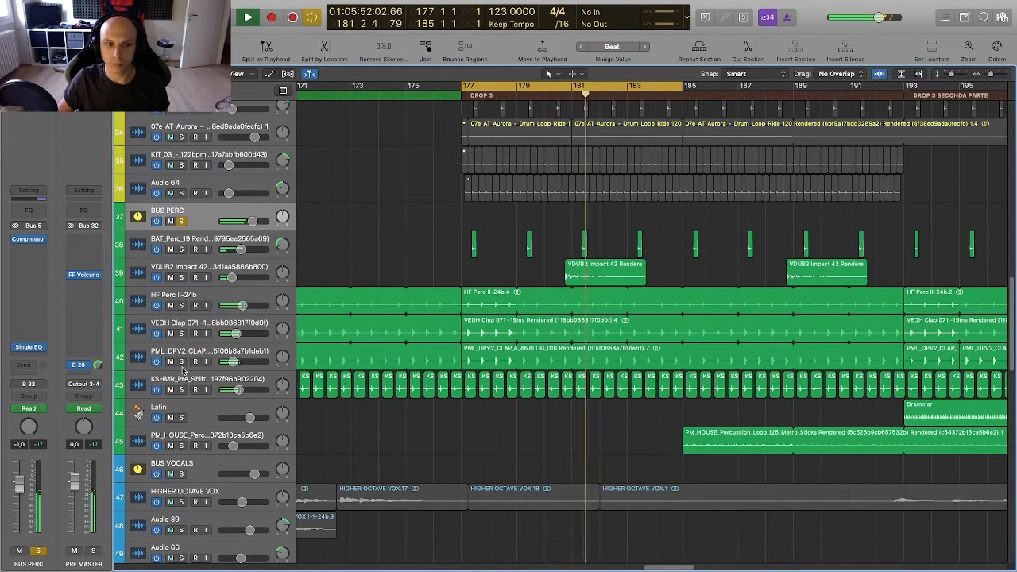
Step: Replace the BUS PERC solo with solos on the KSHMR_Pre_Shift, HF Perc II-24b, VEDH Clap 071 and PML_DPV2_CLAP tracks
left_click(182, 390)
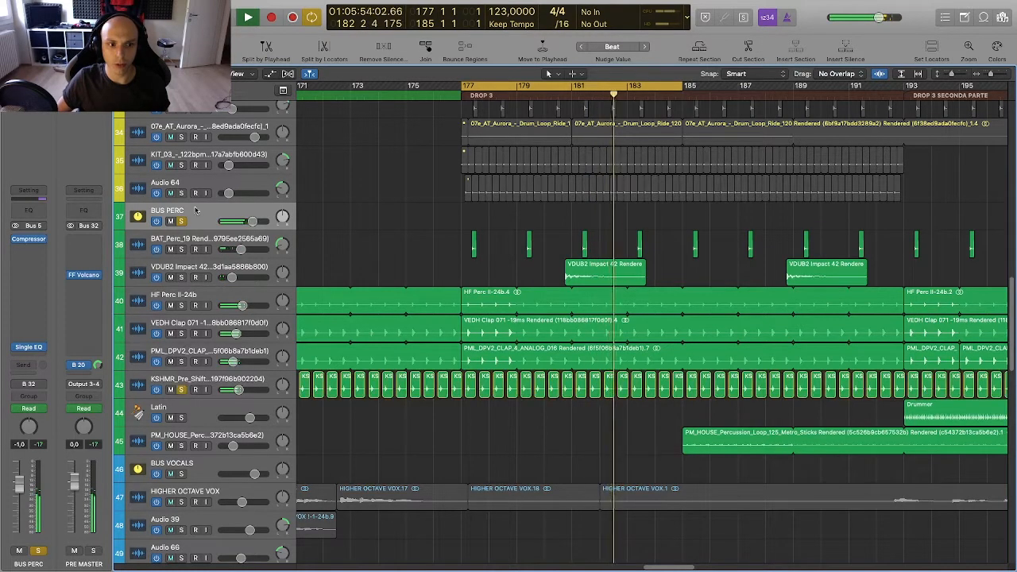
left_click(182, 221)
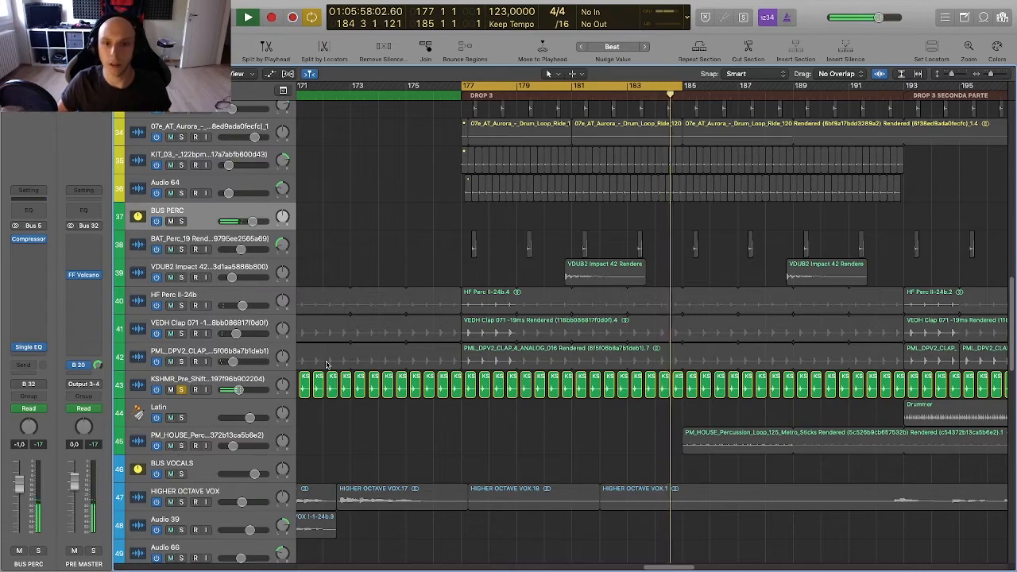
left_click_drag(182, 307, 185, 372)
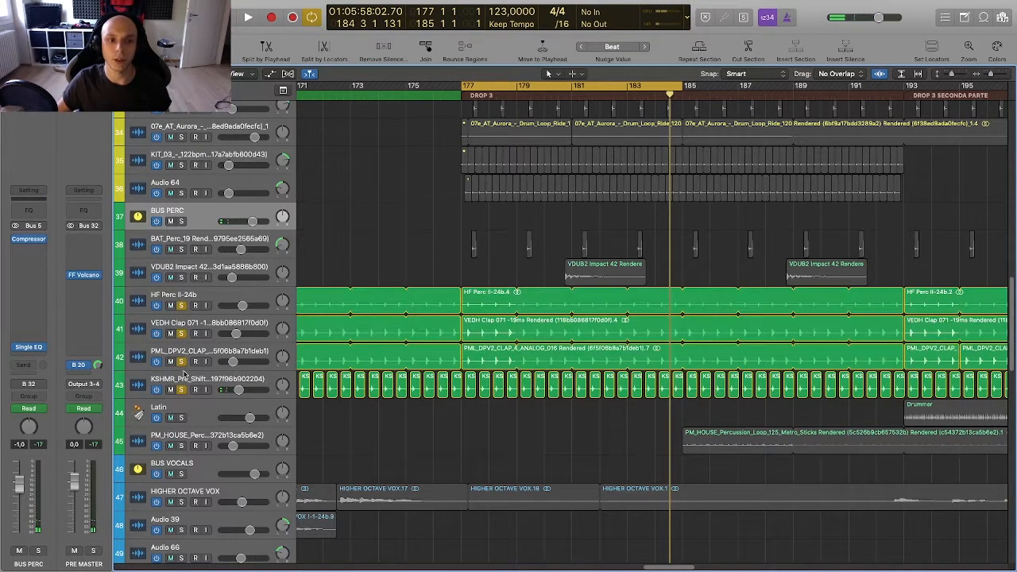
Step: Compare the soloed clap layers in the loop with and without KSHMR_Pre_Shift, and clear all four solos
key("space")
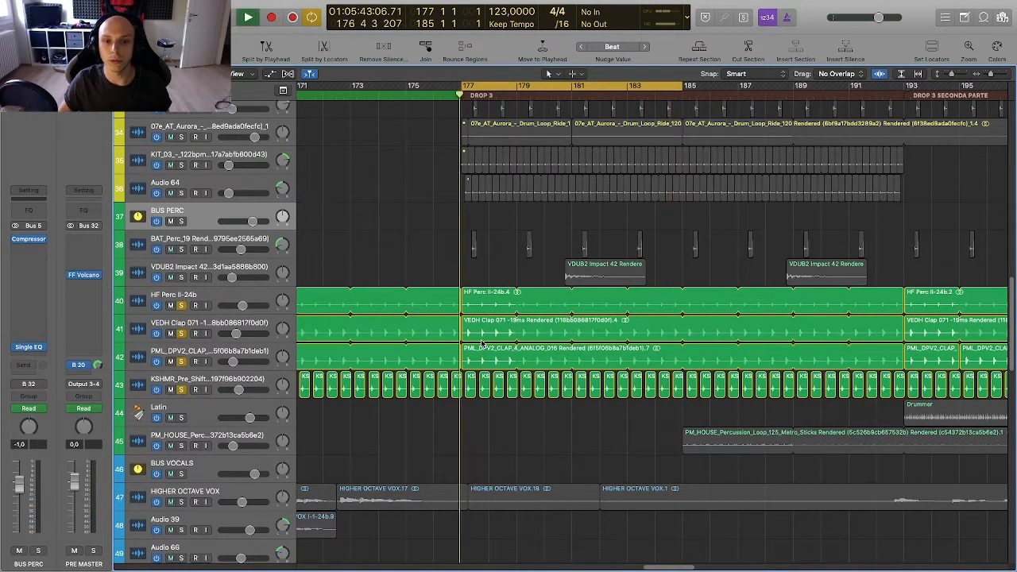
left_click(181, 389)
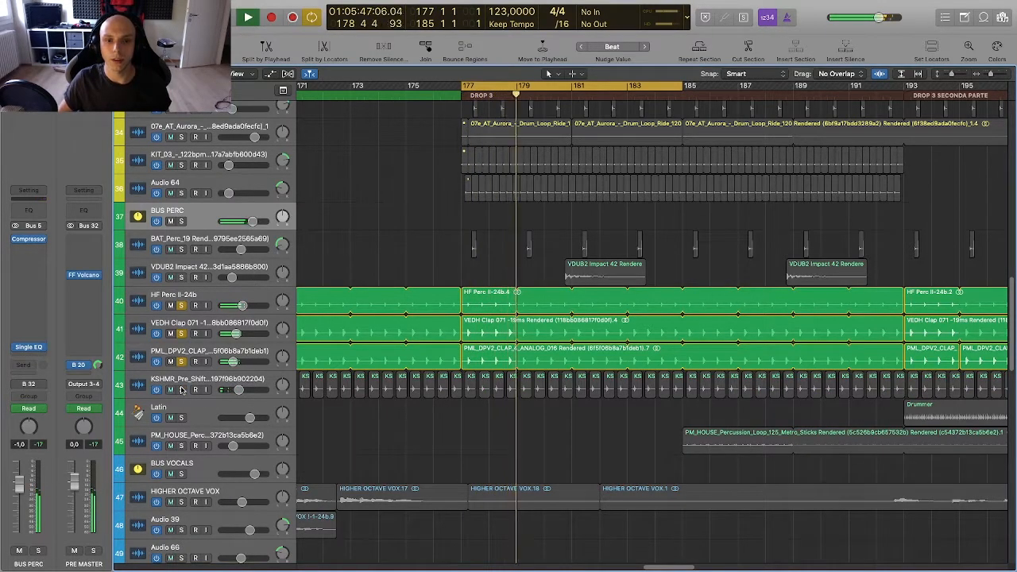
left_click(181, 390)
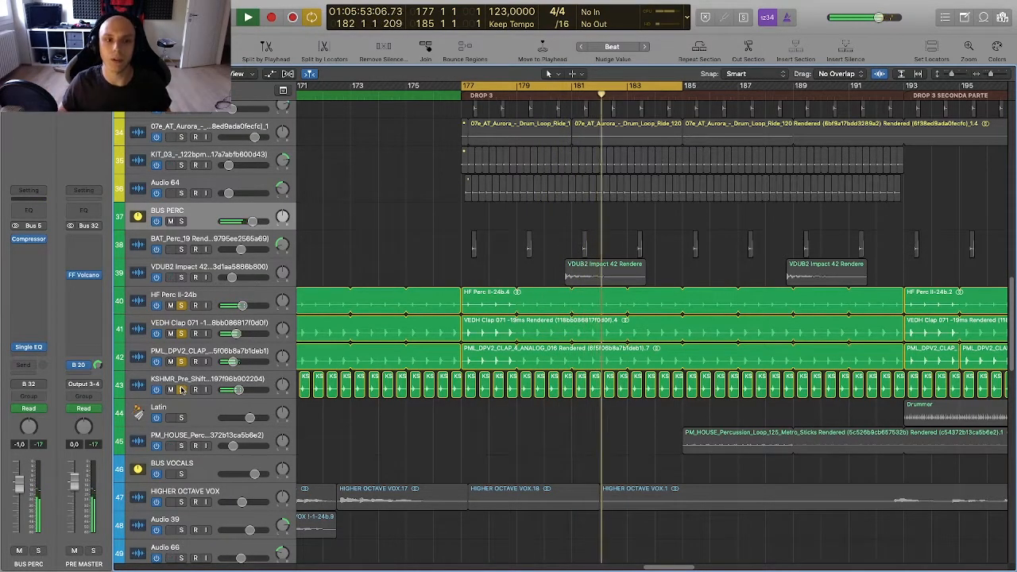
key("space")
left_click_drag(182, 305, 183, 391)
Step: Set the cycle range to bars 193–201 in DROP 3 SECONDA PARTE and play it with the Latin track soloed
scroll(378, 391, "right", 3)
key("c")
scroll(377, 391, "right", 3)
key("super+Left")
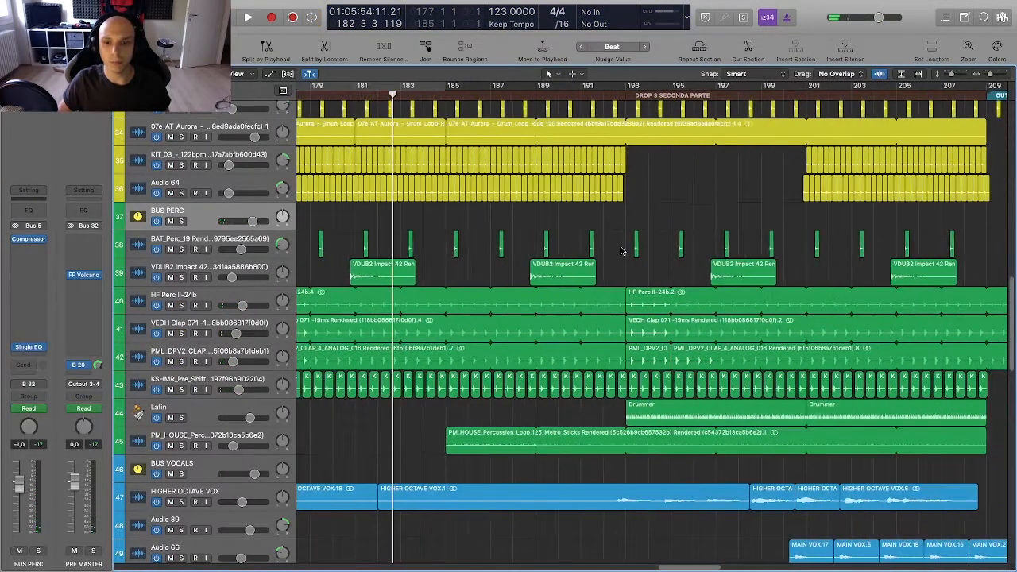
left_click_drag(654, 93, 808, 93)
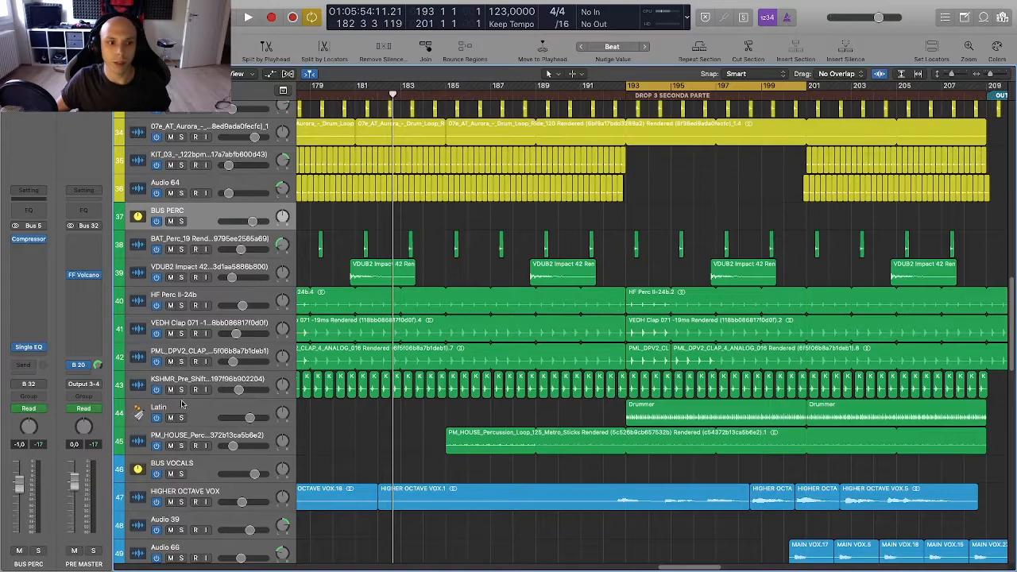
left_click(182, 418)
key("space")
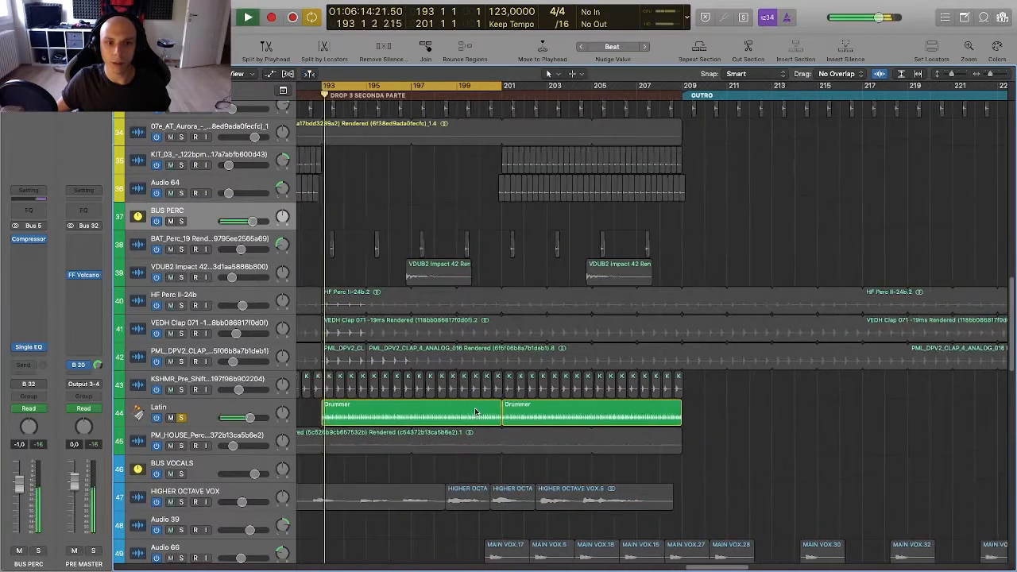
Step: Select the Latin track and examine its insert chain and FF Pro-Q 3 curve during playback, closing the plug-in windows
scroll(474, 410, "down", 2)
left_click(200, 359)
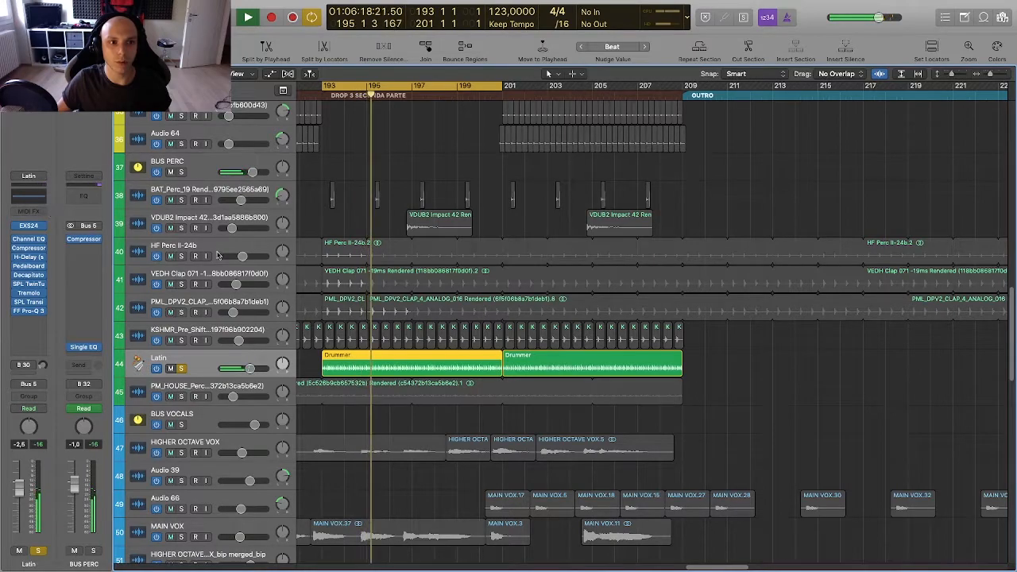
scroll(461, 355, "down", 1)
key("super+Down")
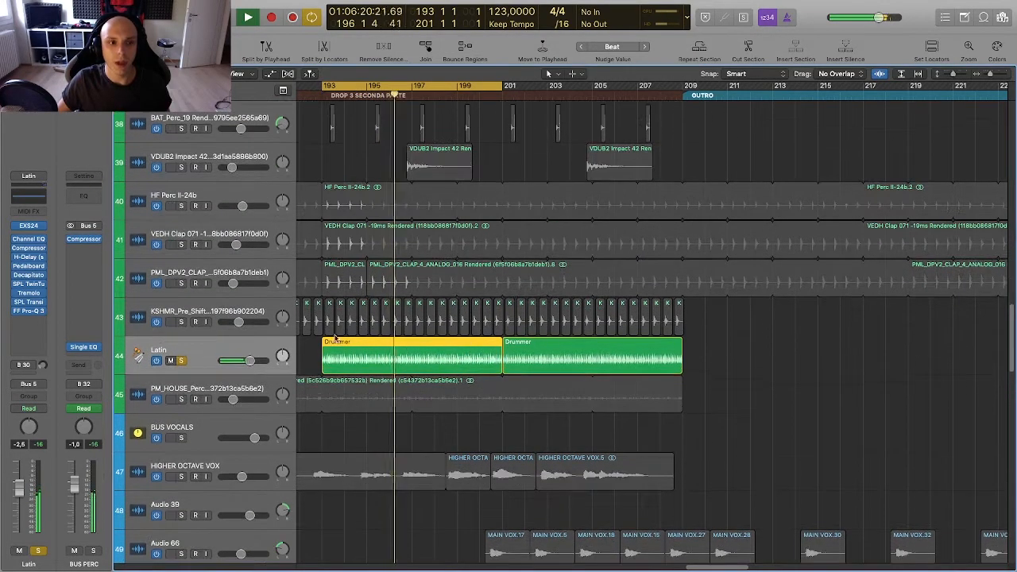
mouse_move(16, 239)
left_mouse_down()
mouse_move(16, 326)
mouse_move(14, 257)
left_mouse_up()
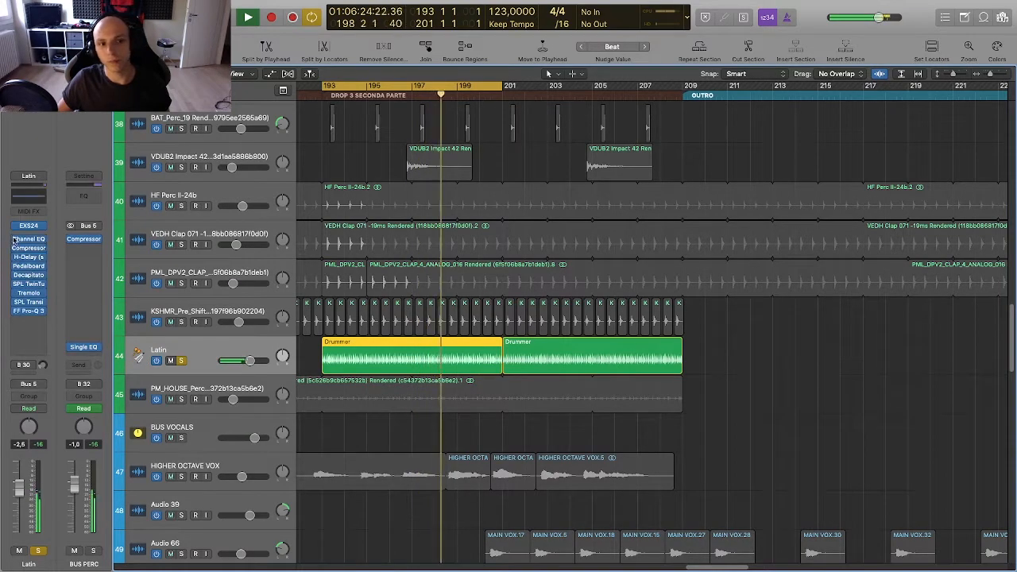
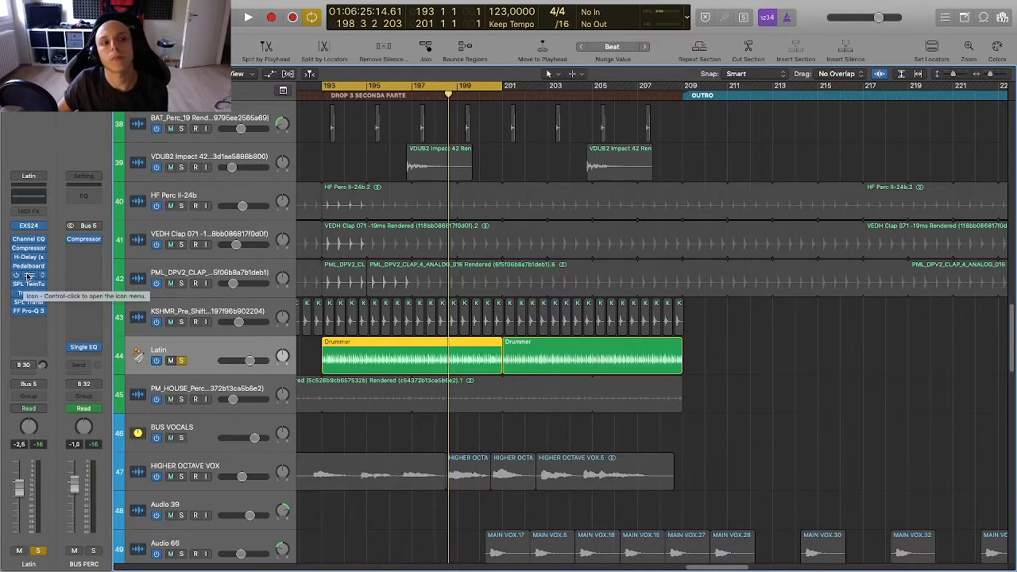
left_click(20, 16)
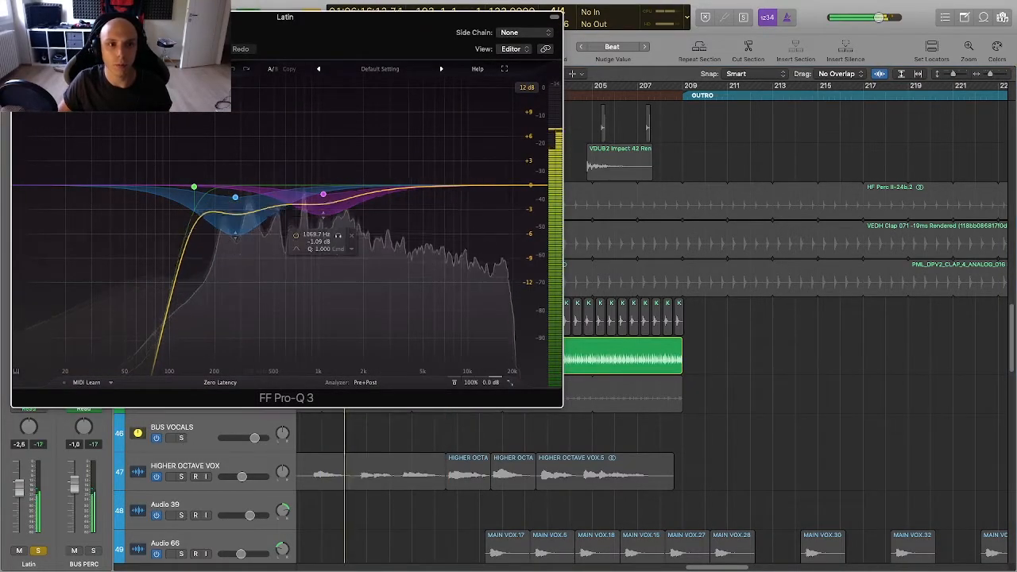
left_click(19, 16)
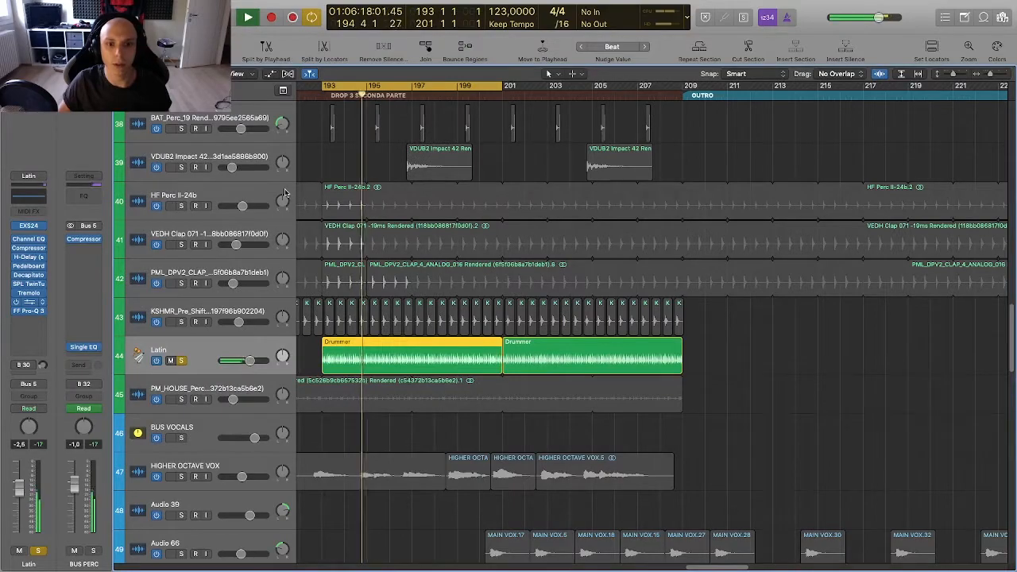
Step: Audition the PM_HOUSE percussion loop soloed in place of the Latin track, and clear its solo
left_click(183, 399)
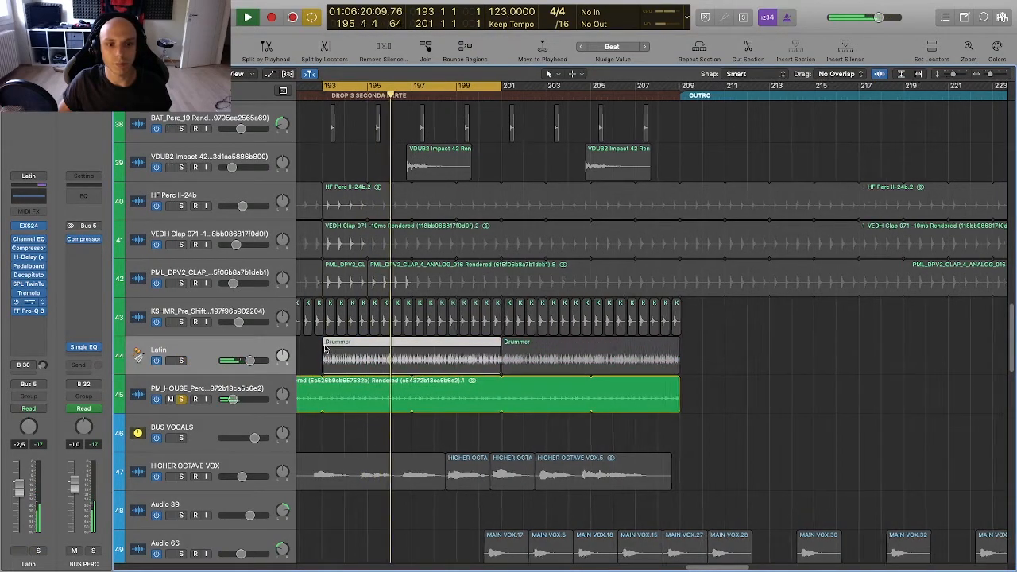
left_click(325, 345, "ctrl+alt")
scroll(325, 350, "down", 3)
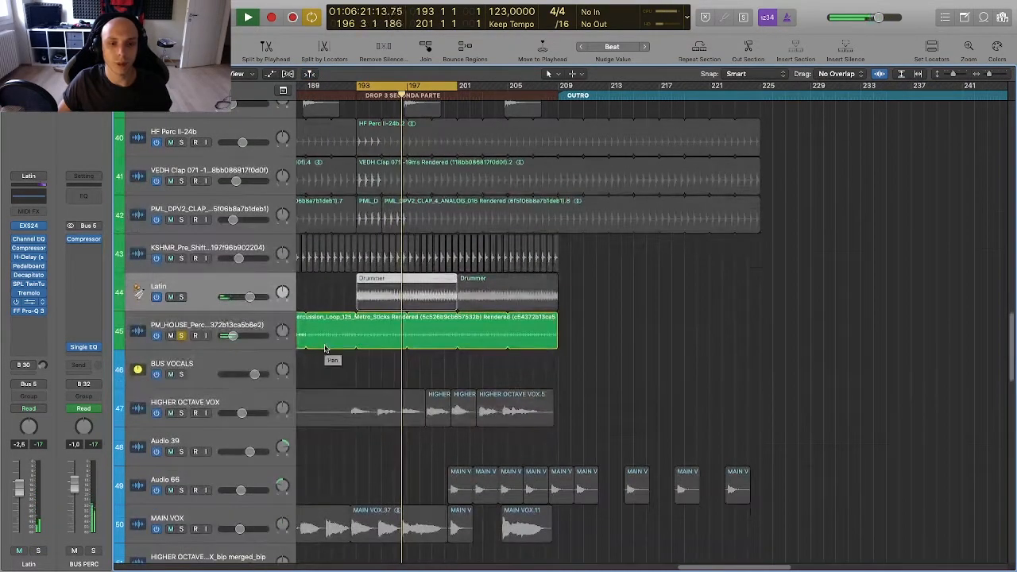
left_click(182, 336)
Step: Examine the arrangement from the first drop to the outro, comparing the hi-hat, percussion, vocal, pad and FX tracks
scroll(386, 326, "down", 3)
scroll(385, 326, "up", 10)
scroll(384, 327, "down", 5)
scroll(385, 327, "down", 5)
scroll(389, 327, "left", 10)
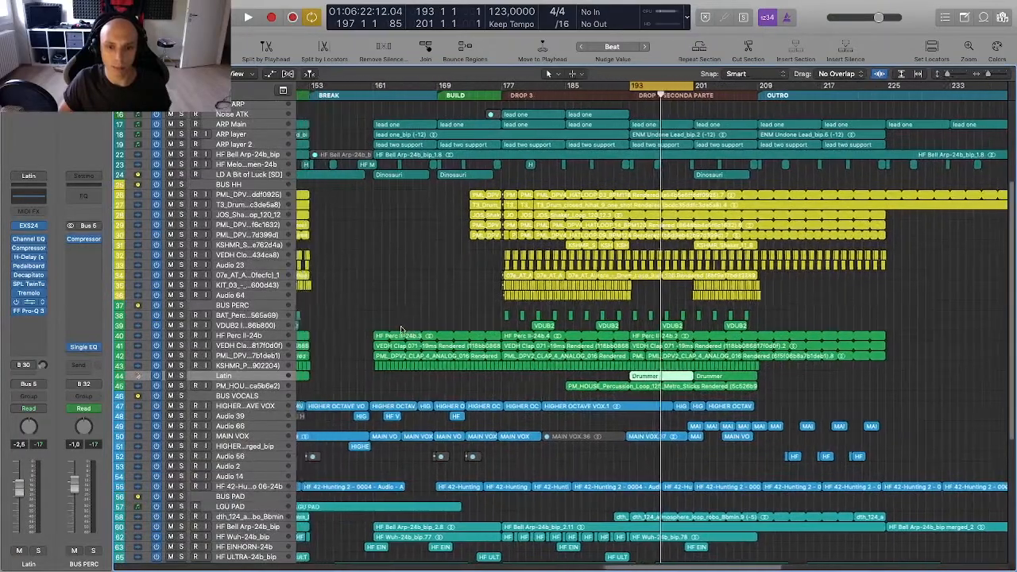
scroll(401, 328, "left", 8)
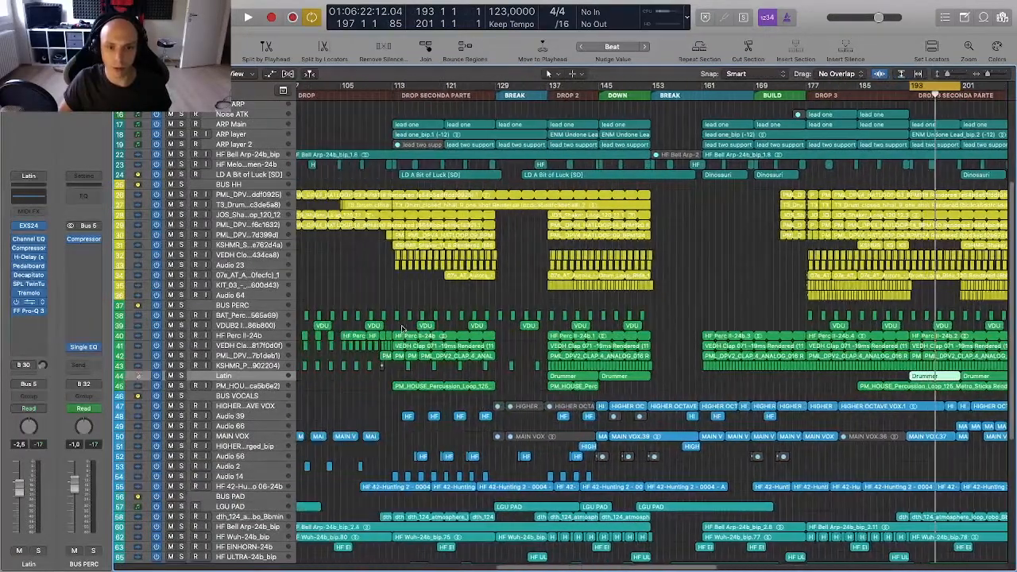
scroll(433, 238, "right", 3)
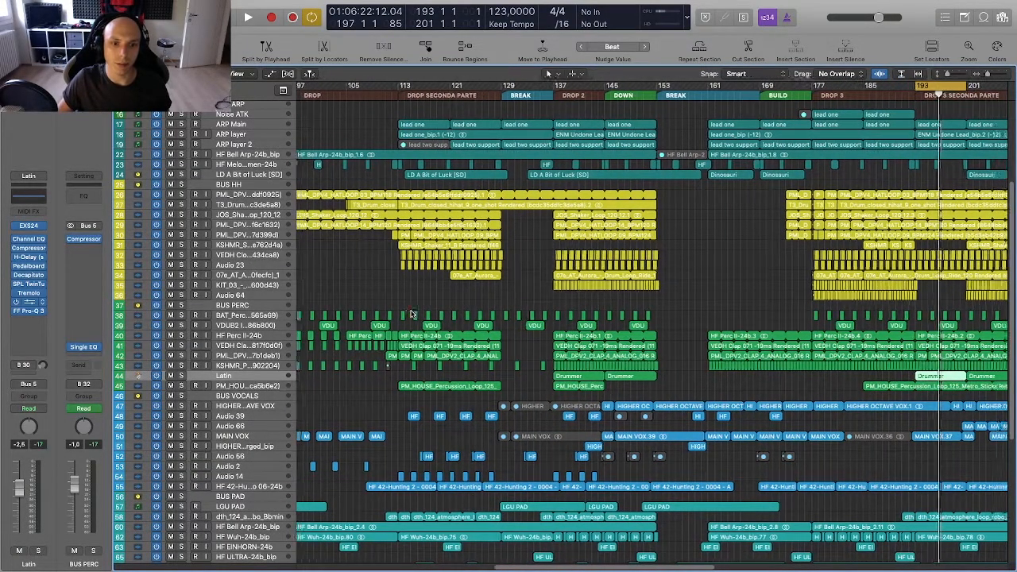
scroll(417, 302, "down", 8)
scroll(411, 315, "down", 3)
scroll(318, 294, "right", 2)
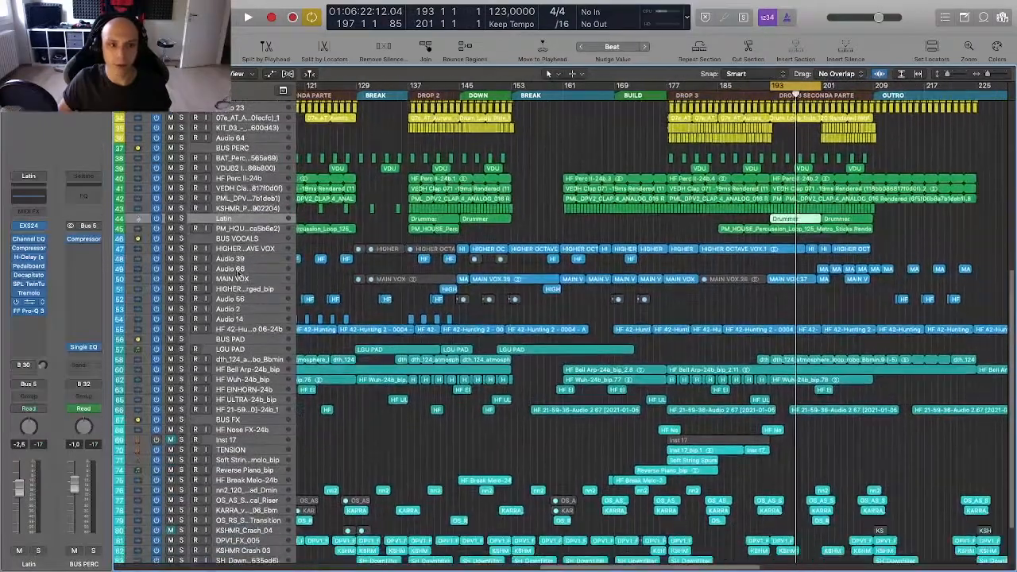
Step: Solo BUS VOCALS, set the cycle range to bars 153–169 over the break, and play the looped vocals
left_click(182, 239)
scroll(534, 347, "up", 5)
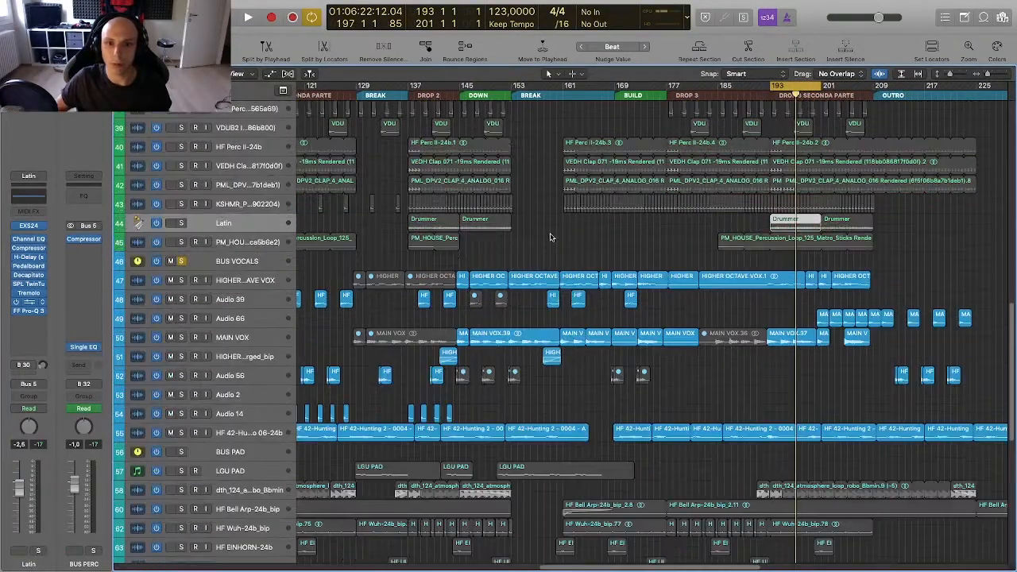
key("c")
left_click_drag(516, 90, 601, 95)
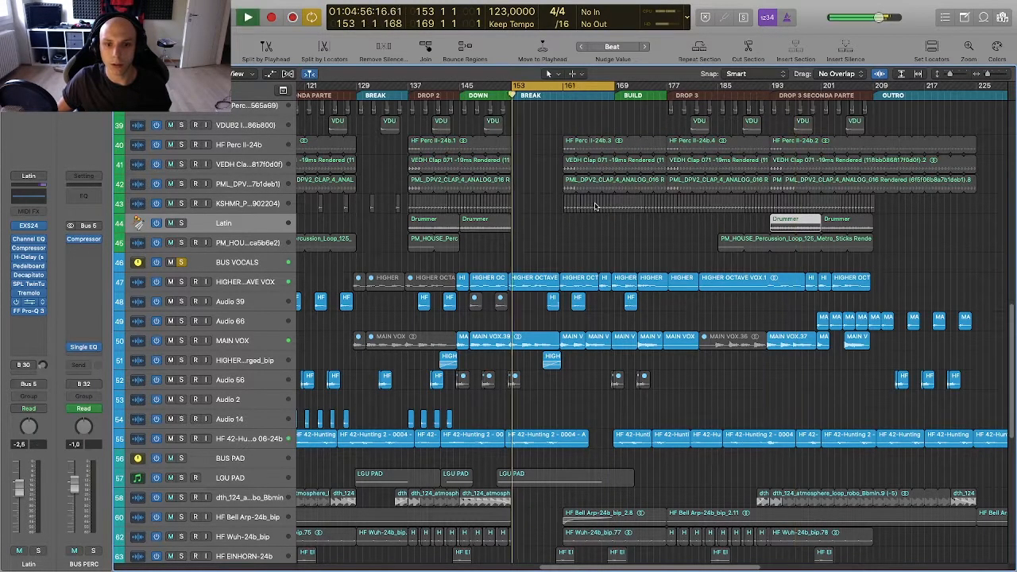
scroll(595, 207, "up", 6)
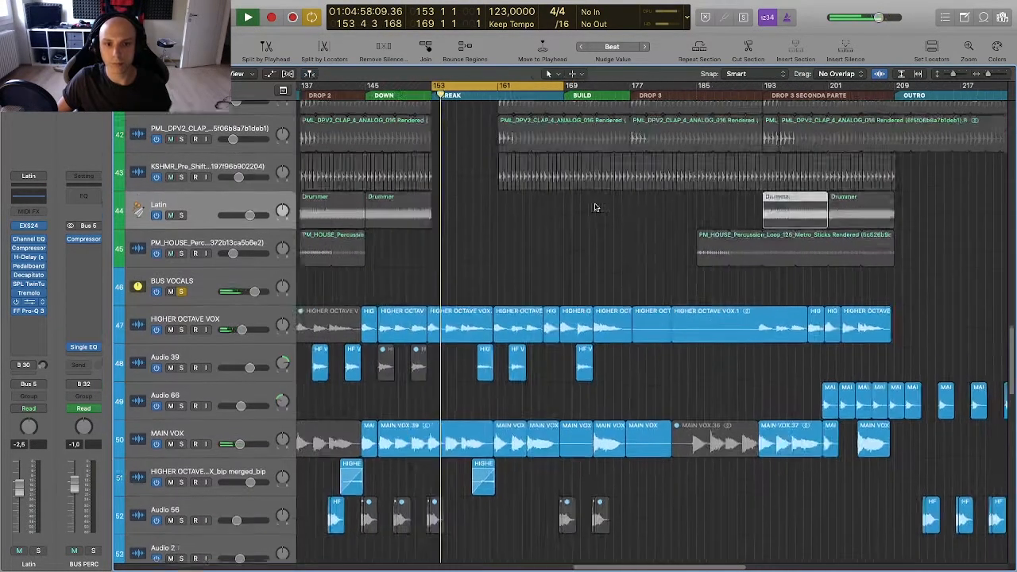
scroll(508, 262, "down", 1)
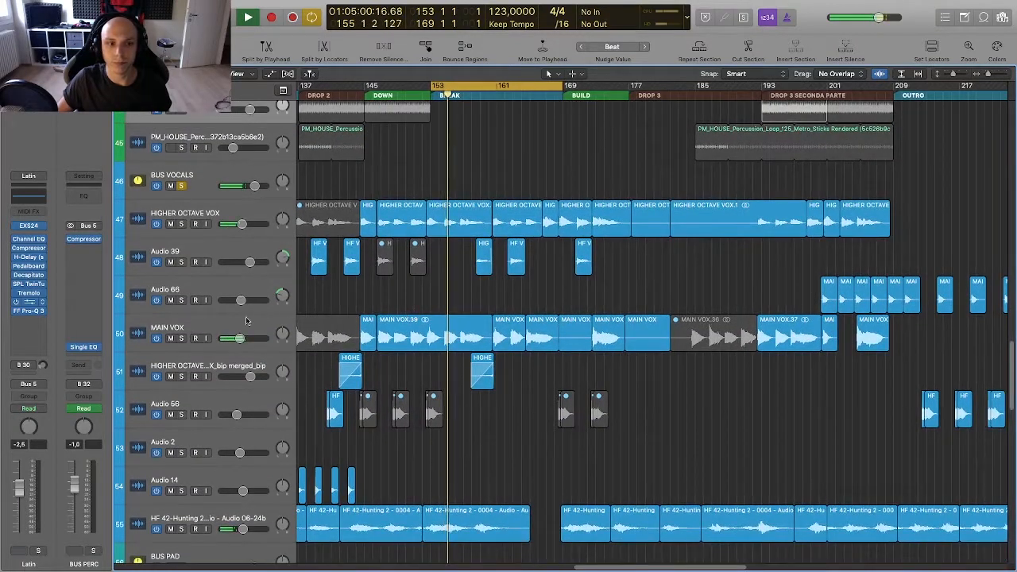
Step: Select and solo the MAIN VOX track, and clear the solo on BUS VOCALS
left_click(248, 320)
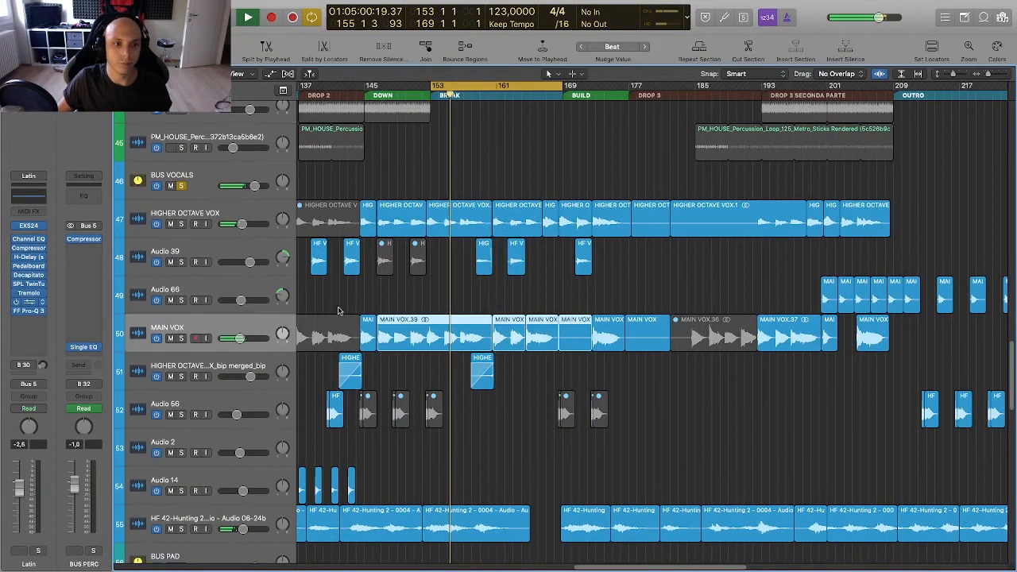
left_click(181, 339)
left_click(181, 186)
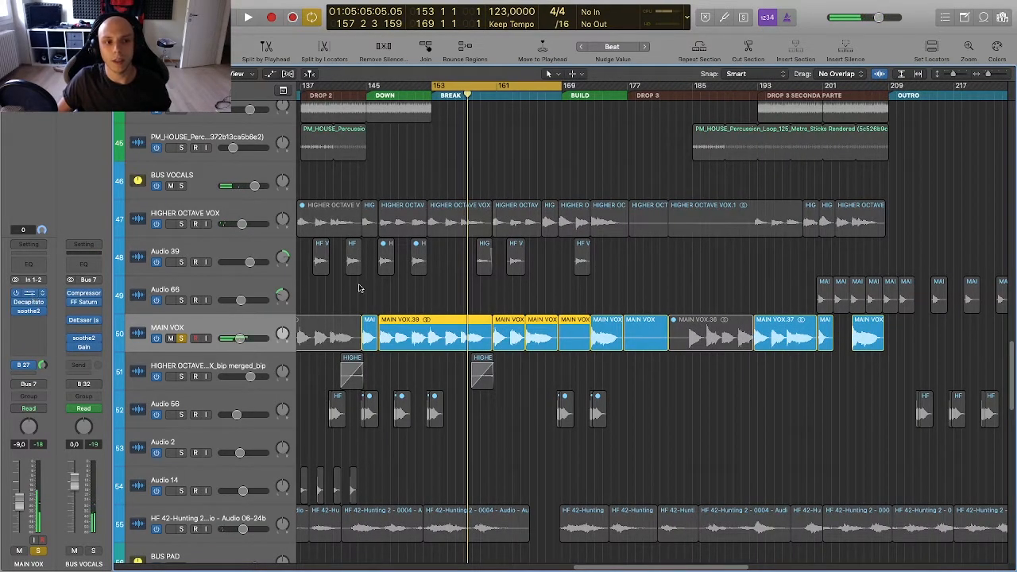
Step: Examine the FF Pro-Q 3 bands on MAIN VOX during playback, moving the plug-in window clear of the channel strips
key("v")
key("space")
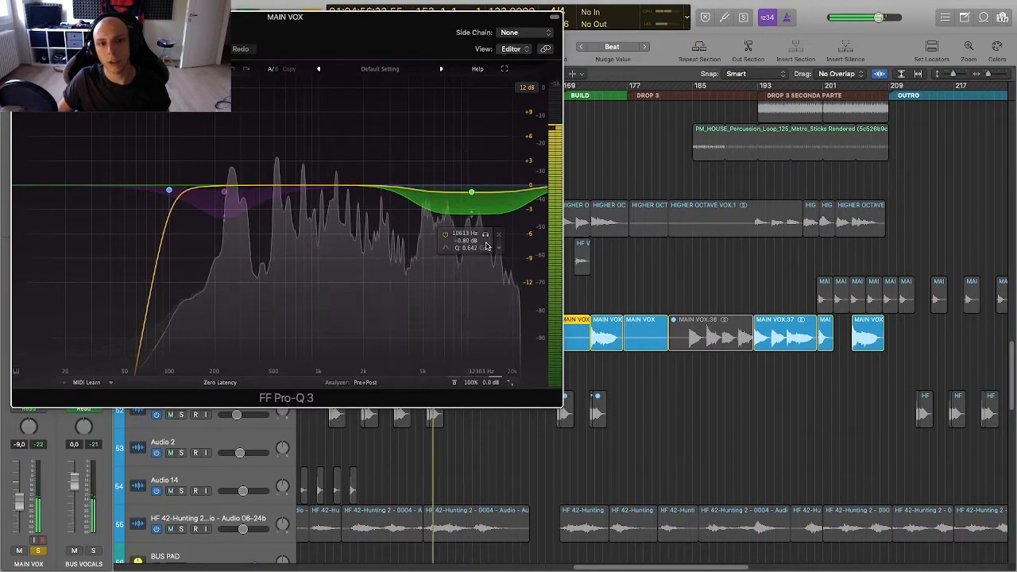
left_click(455, 382)
left_click_drag(331, 29, 606, 62)
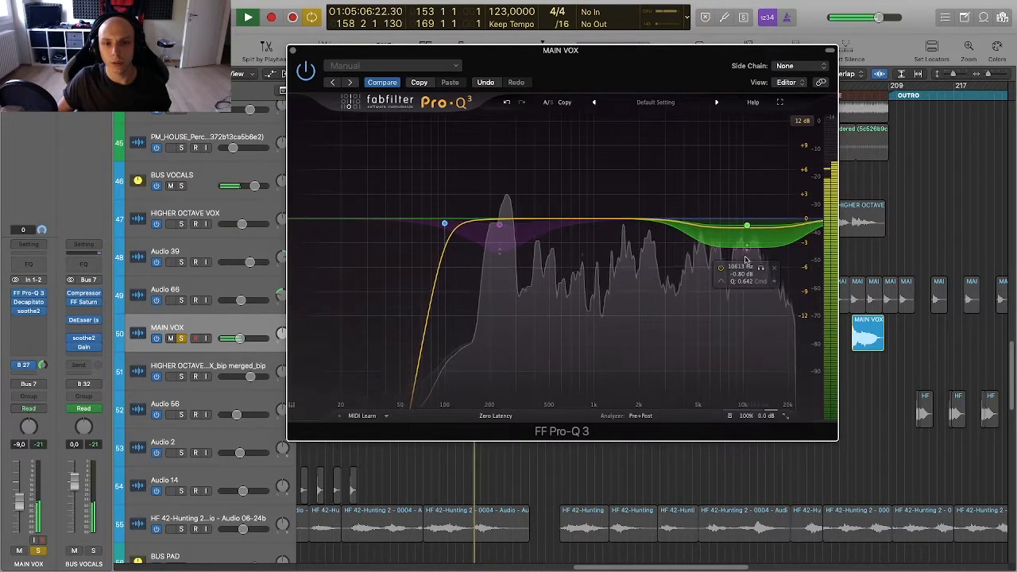
key("space")
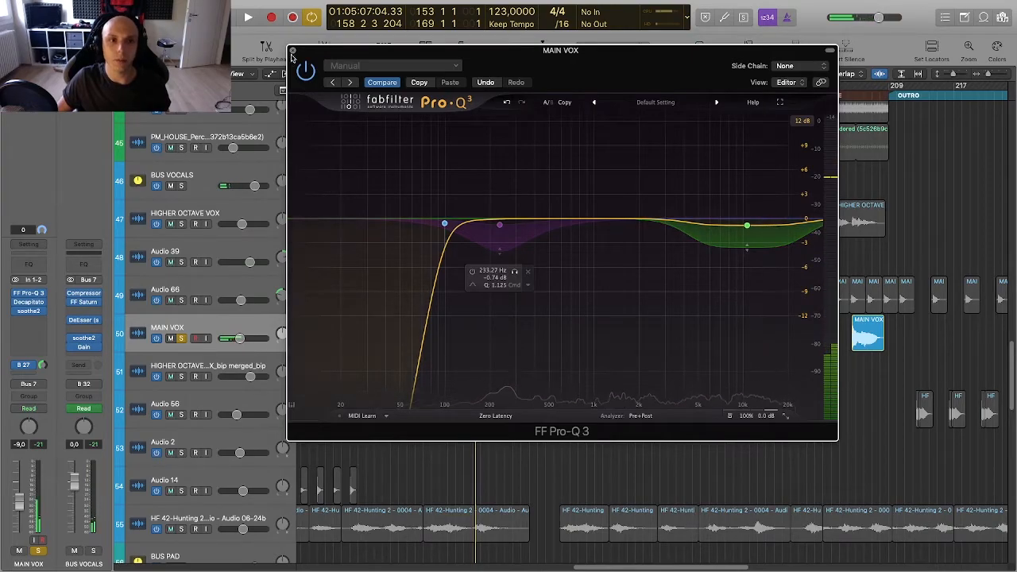
Step: Examine the Decapitator settings on MAIN VOX during playback, moving the plug-in window clear of the channel strips
left_click(292, 51)
scroll(423, 209, "down", 2)
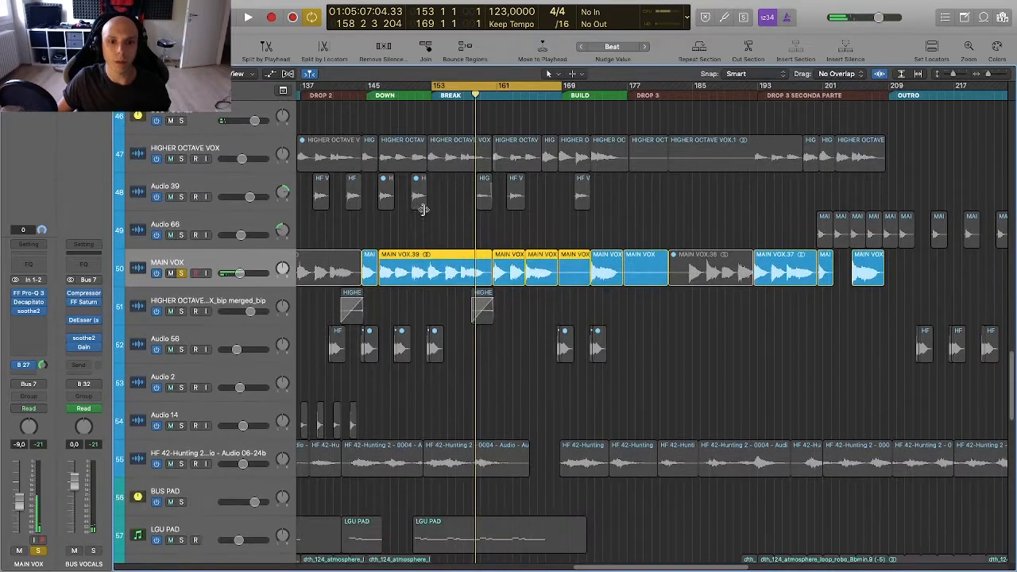
left_click(26, 304)
key("space")
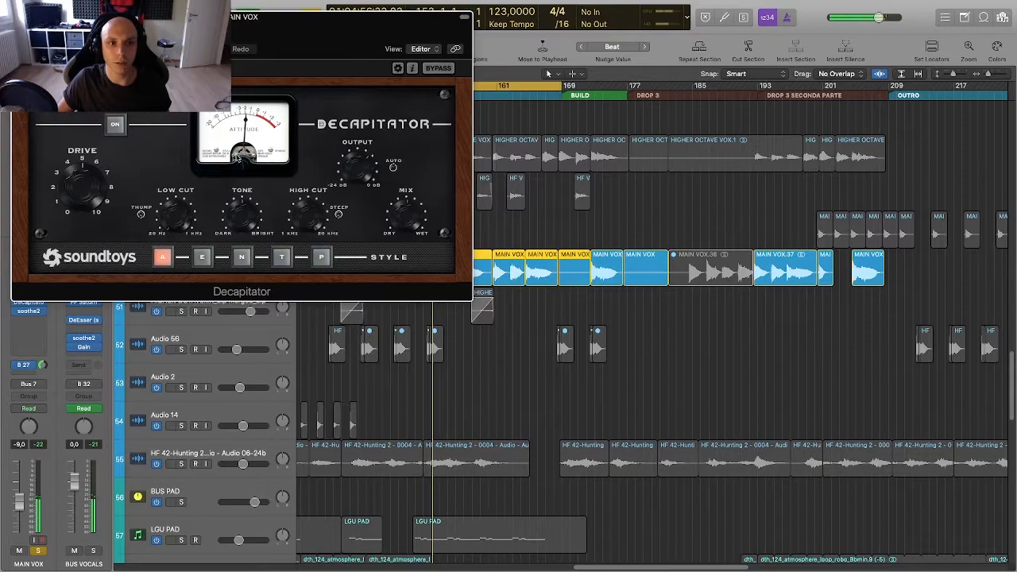
left_click_drag(272, 48, 513, 119)
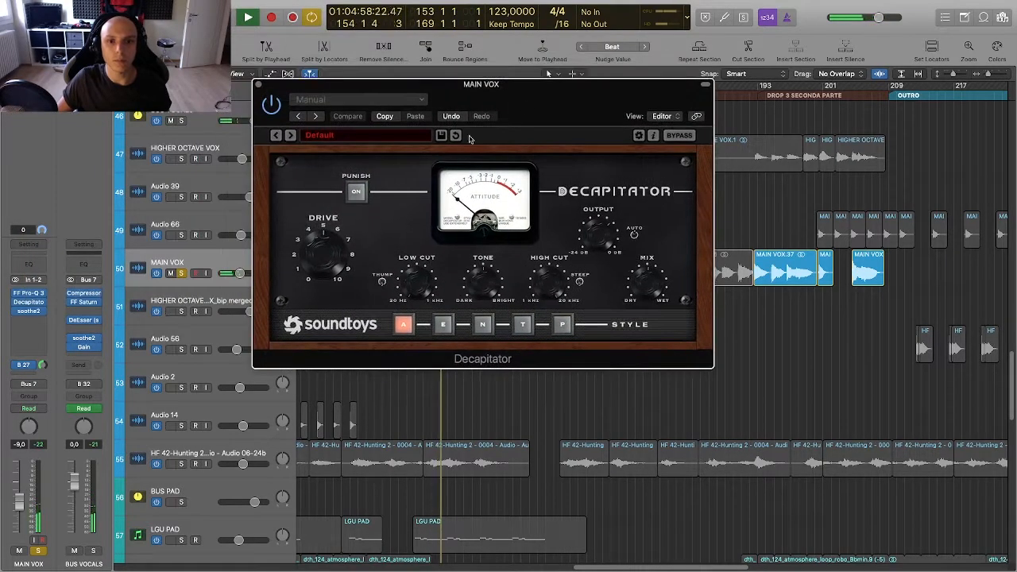
left_click(257, 87)
Step: Examine the soothe2 resonance suppression on MAIN VOX while the break plays
key("space")
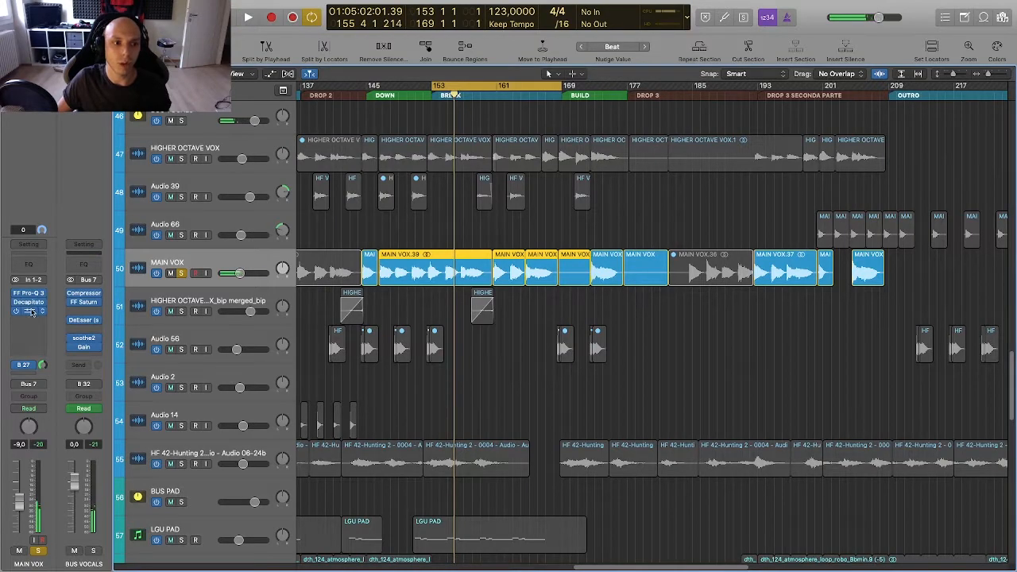
left_click(32, 311)
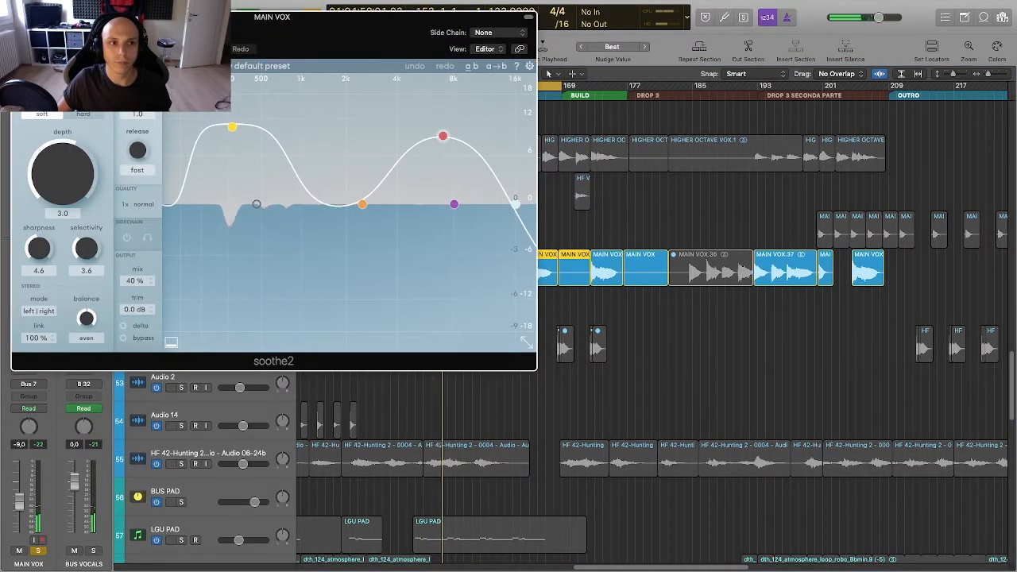
left_click(20, 17)
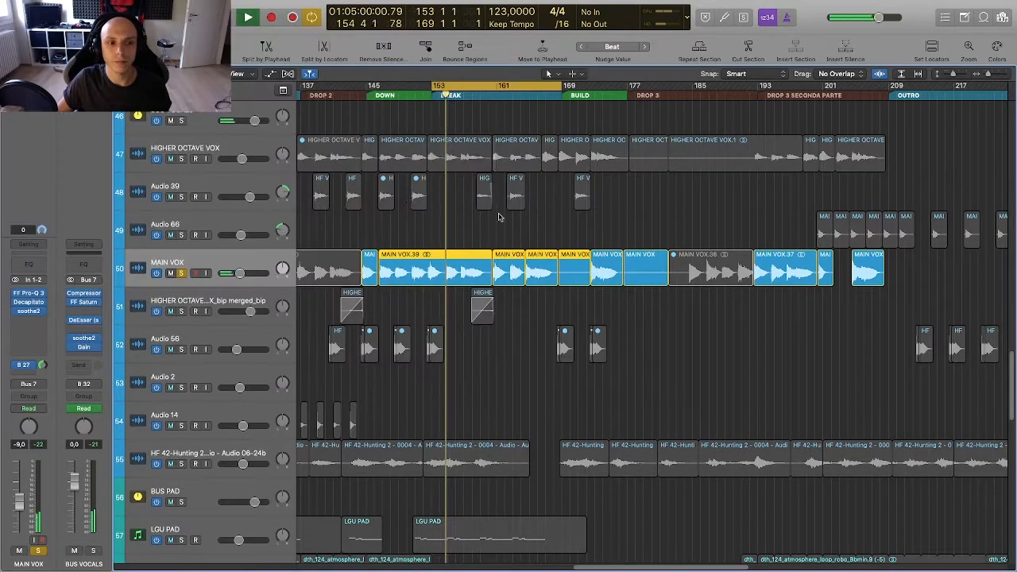
Step: Show the Verb Vocal bus fed by the MAIN VOX send, and examine its DeEsser during playback
left_click(25, 366)
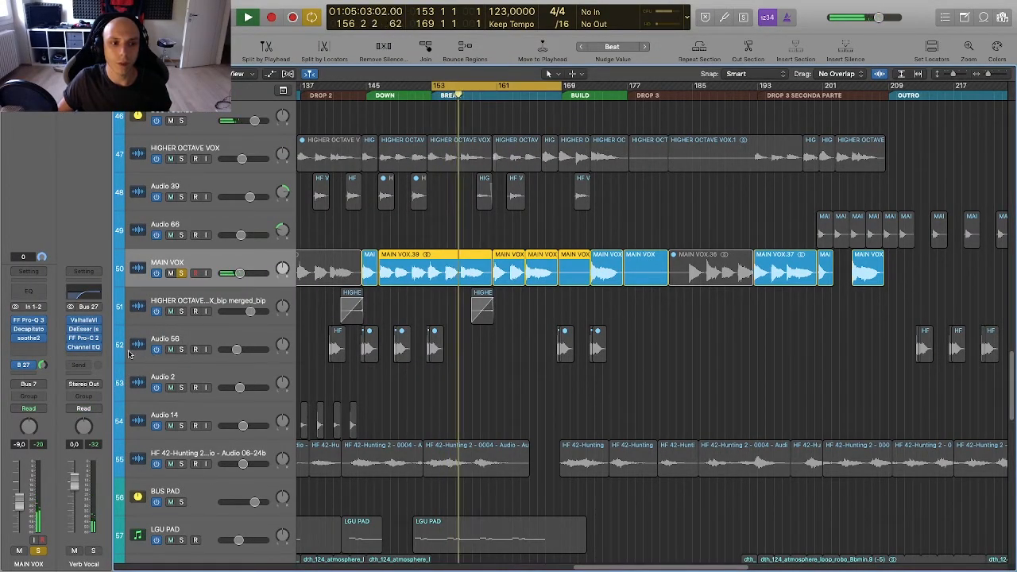
scroll(124, 355, "down", 1)
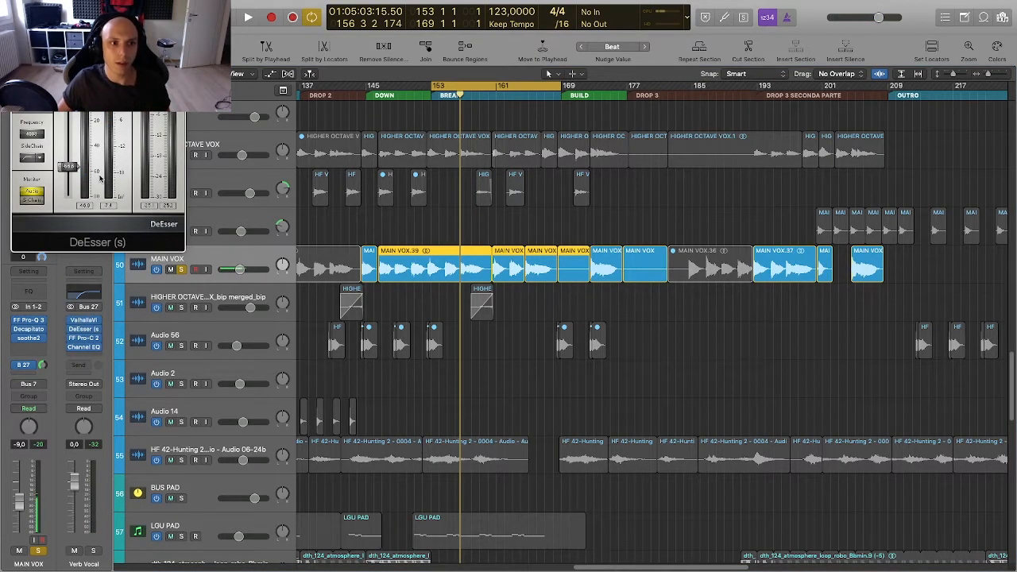
key("space")
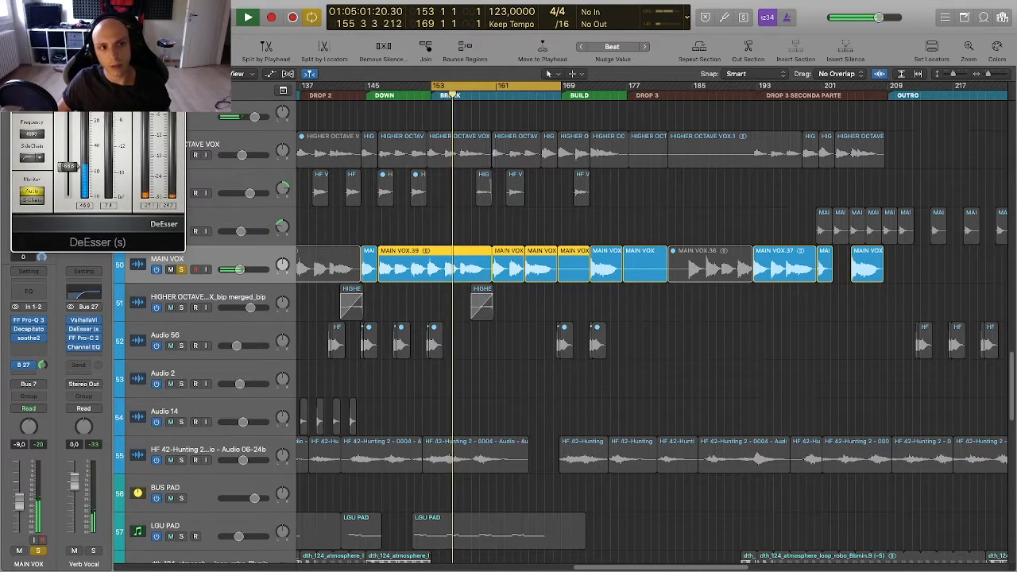
left_click(18, 40)
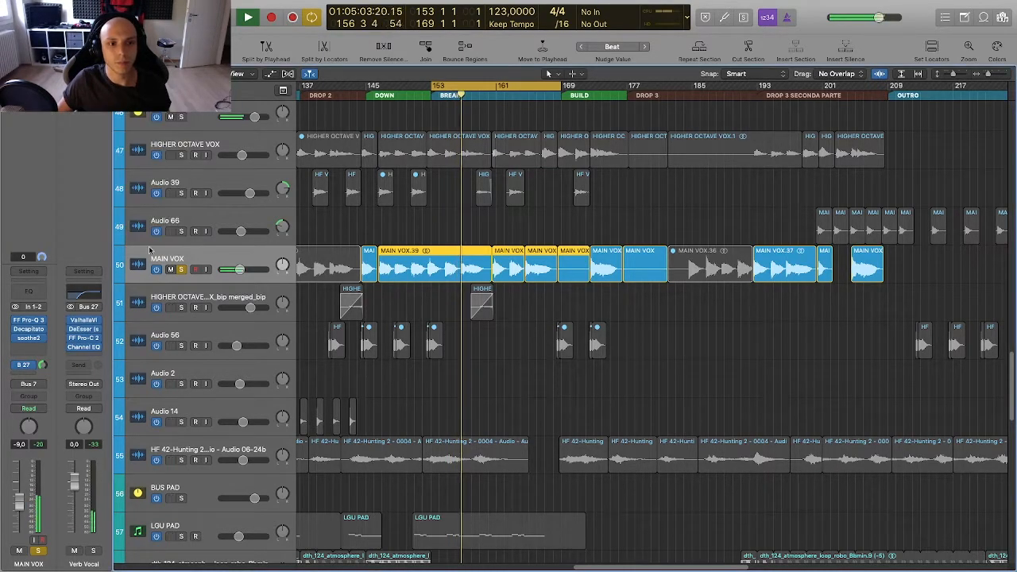
Step: Examine the FF Pro-C 2 compressor on Verb Vocal, including its external side chain from Audio 34
left_click(82, 339)
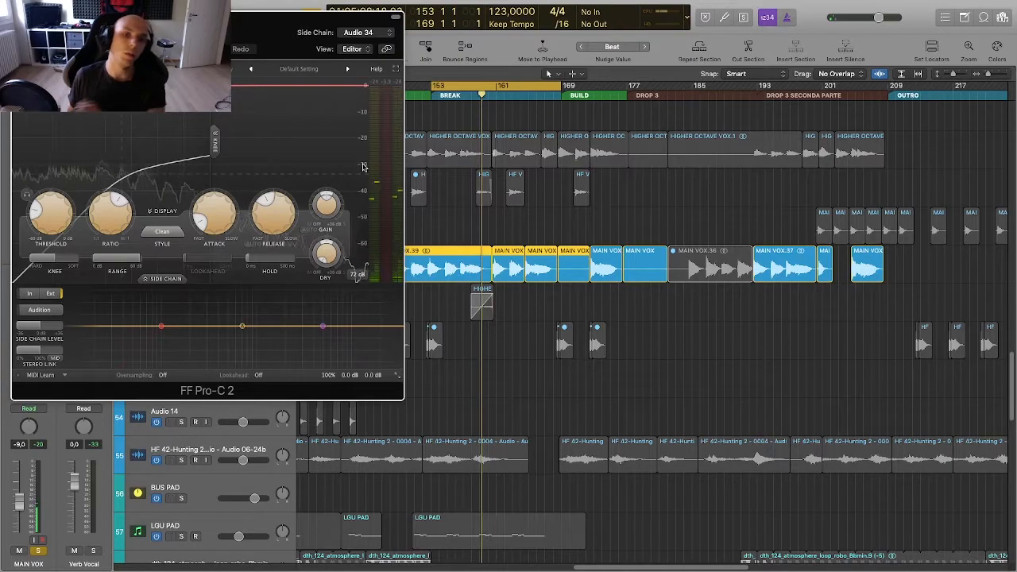
mouse_move(322, 326)
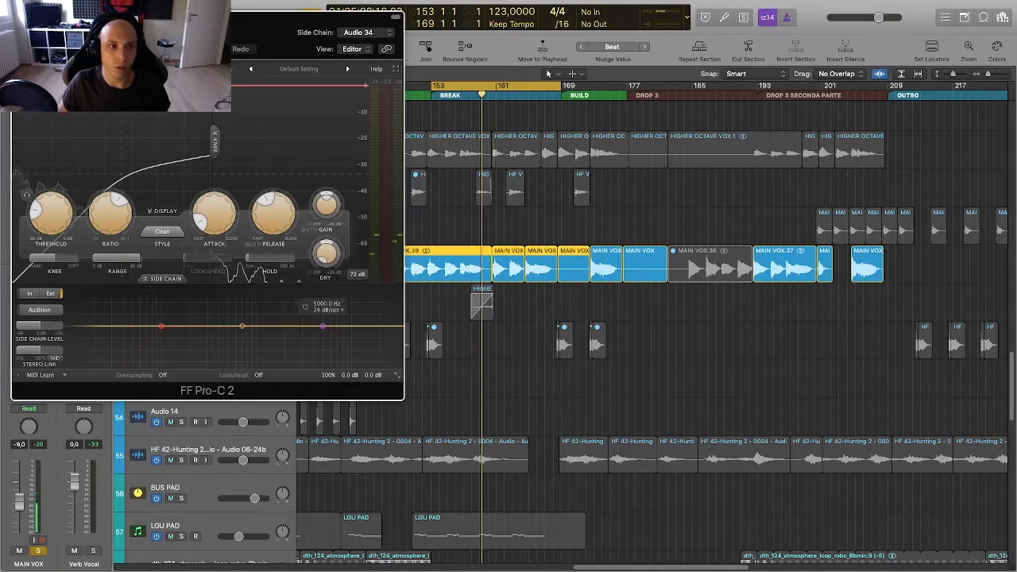
key("super+w")
Step: Solo HIGHER OCTAVE VOX in place of MAIN VOX, play the looped break, and select the track
scroll(268, 310, "down", 2)
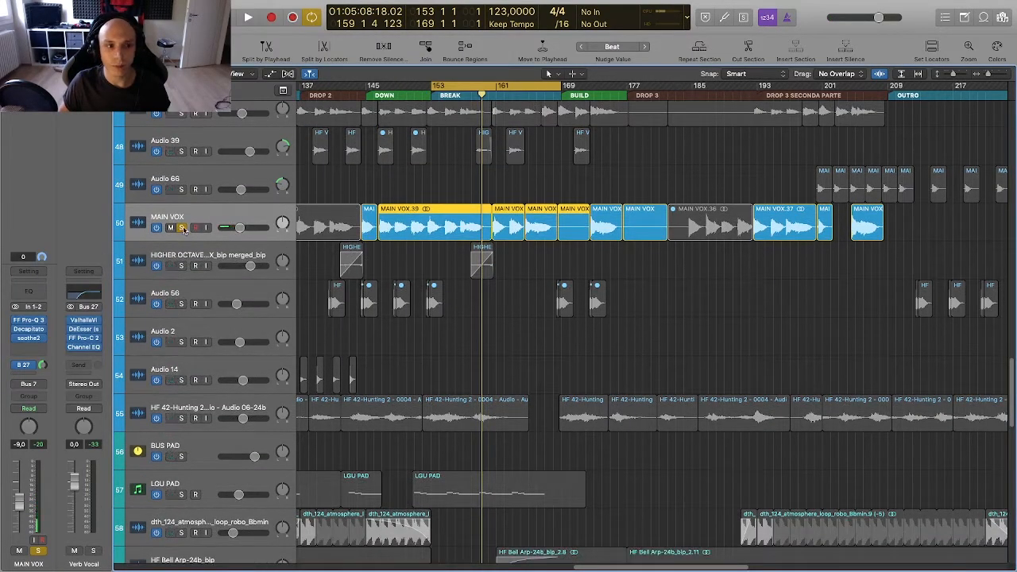
scroll(239, 254, "up", 5)
left_click(180, 328)
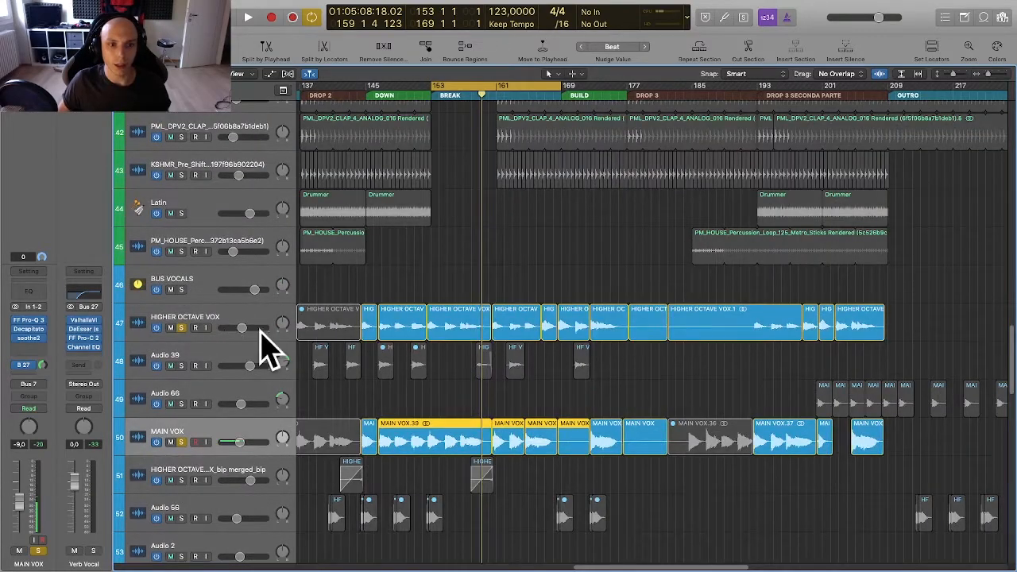
key("space")
left_click(181, 442)
left_click(208, 317)
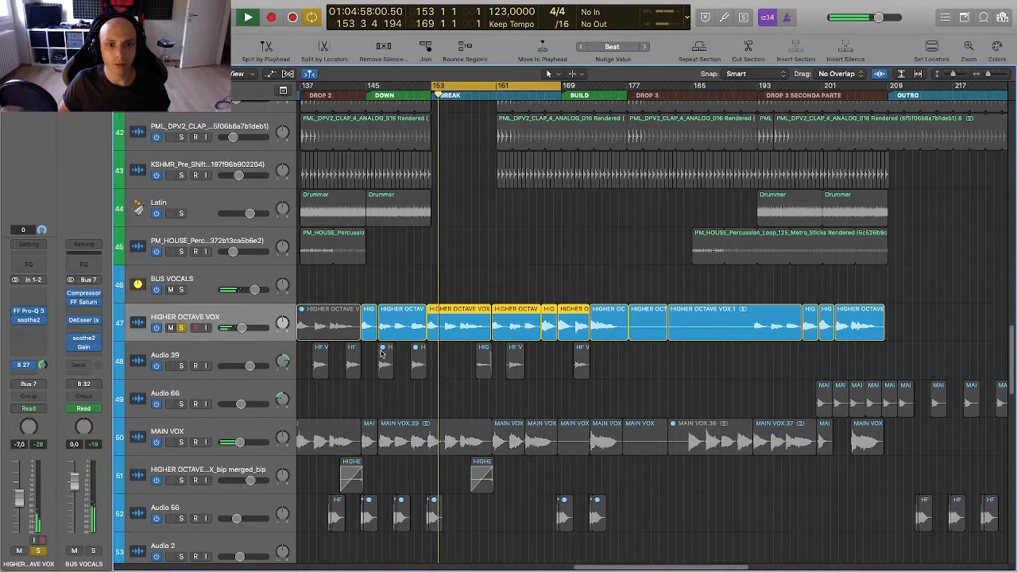
Step: Audition MAIN VOX together with HIGHER OCTAVE VOX, and clear the solo on MAIN VOX
scroll(341, 350, "down", 3)
scroll(341, 350, "down", 2)
left_click(181, 329)
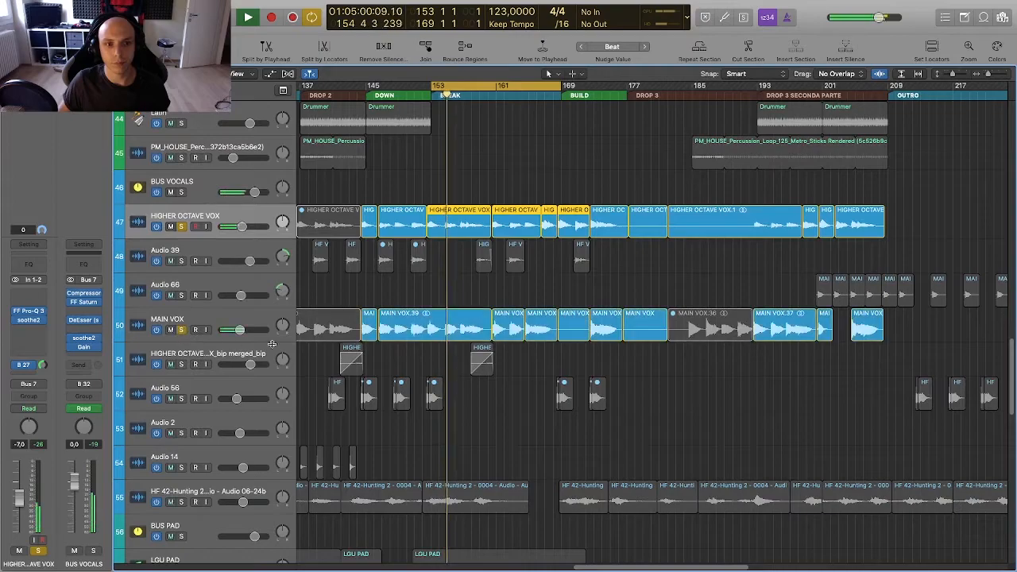
scroll(317, 357, "left", 3)
left_click(181, 330)
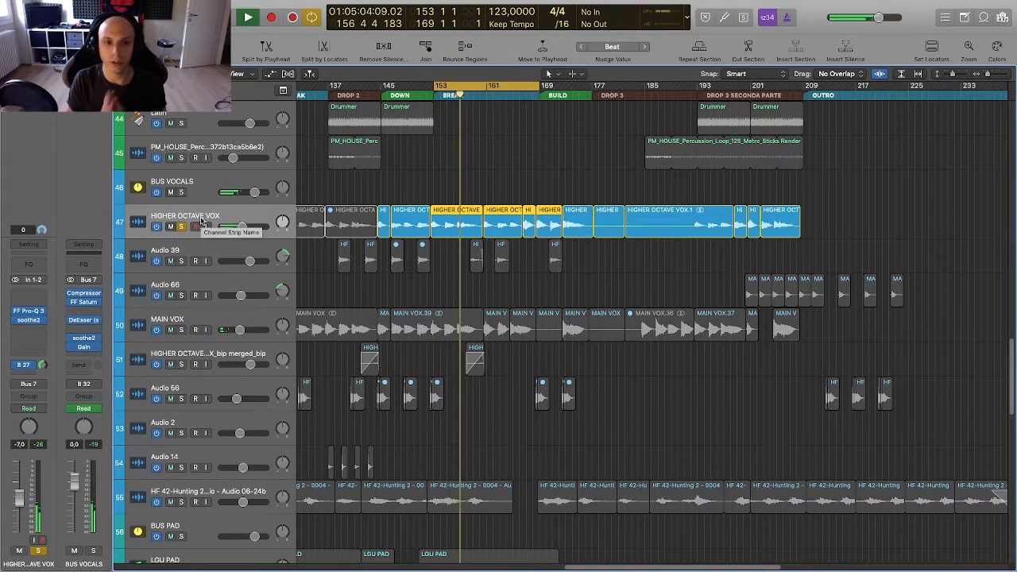
Step: Audition Audio 39 alongside HIGHER OCTAVE VOX, and clear the solo on both tracks
scroll(434, 310, "left", 1)
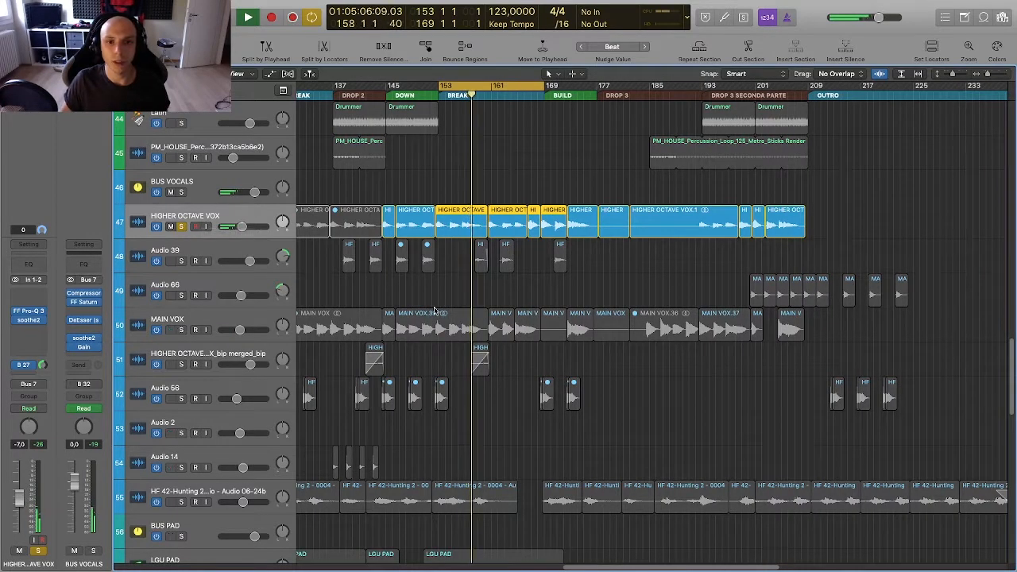
left_click(182, 261)
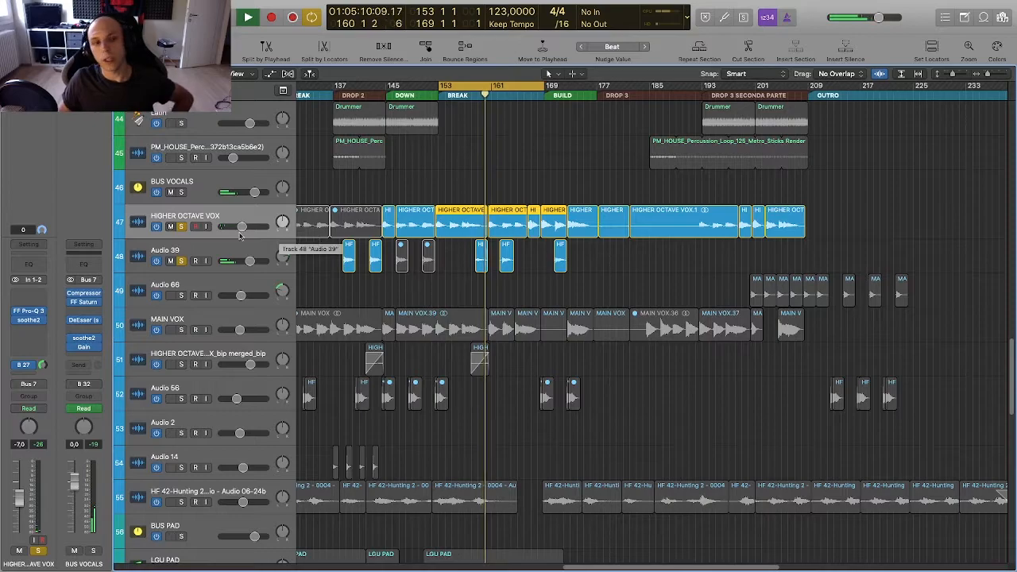
left_click(182, 227)
left_click(181, 261)
Step: Set the cycle range to bars 113–129 over the DROP SECONDA PARTE section
scroll(490, 310, "left", 5)
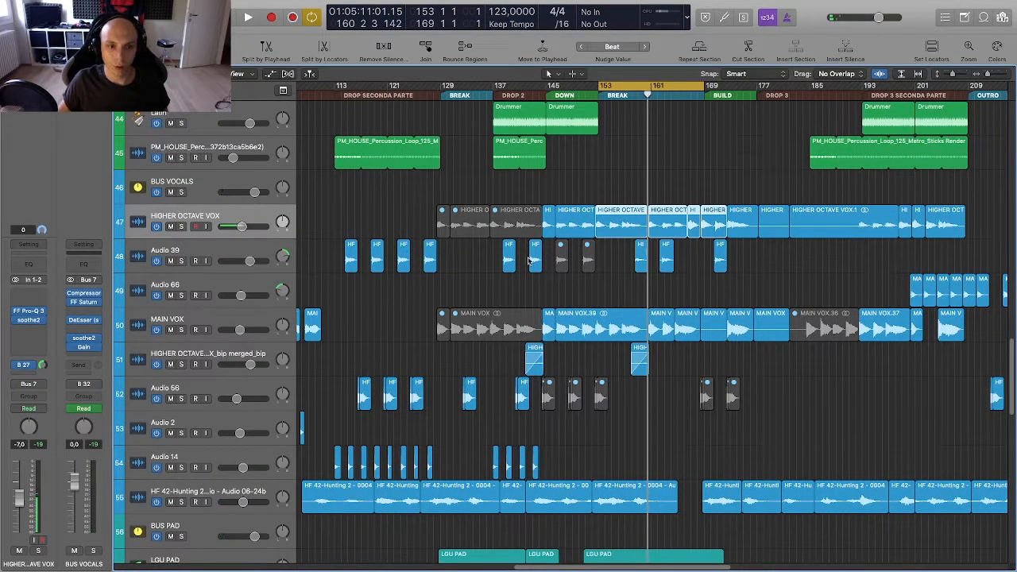
scroll(586, 342, "down", 3)
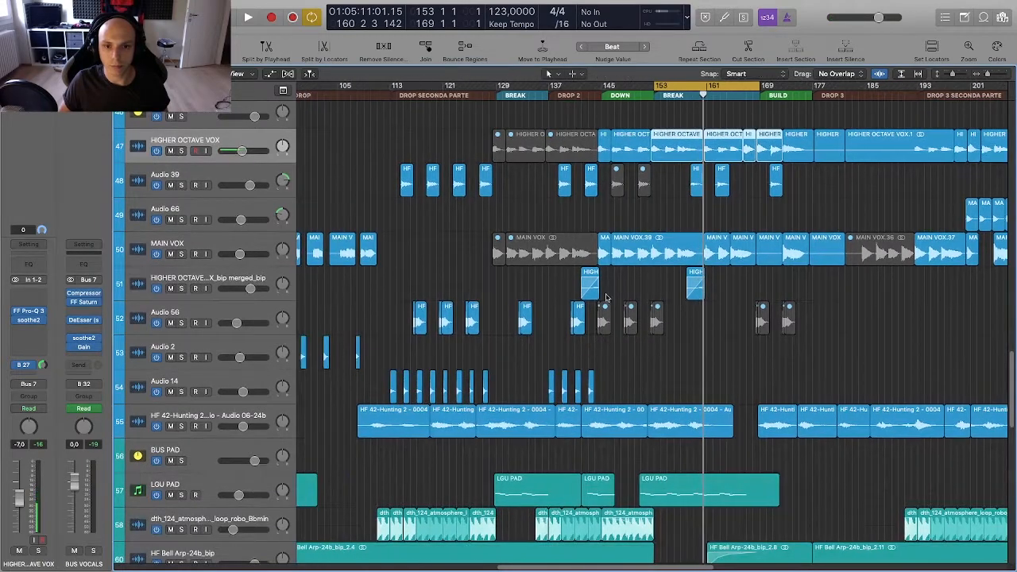
scroll(585, 345, "left", 4)
scroll(461, 198, "up", 5)
scroll(456, 133, "left", 1)
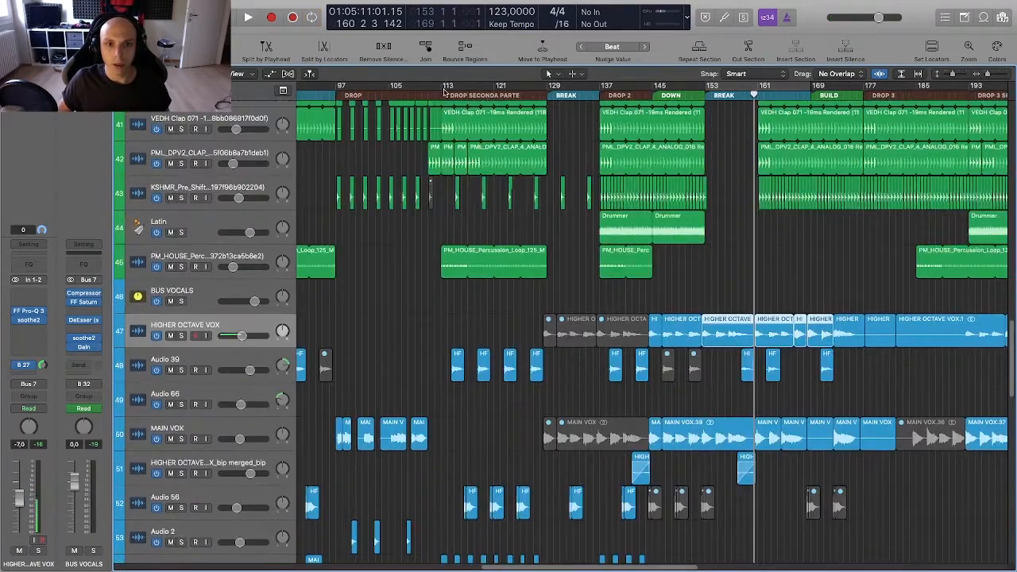
scroll(453, 224, "down", 5)
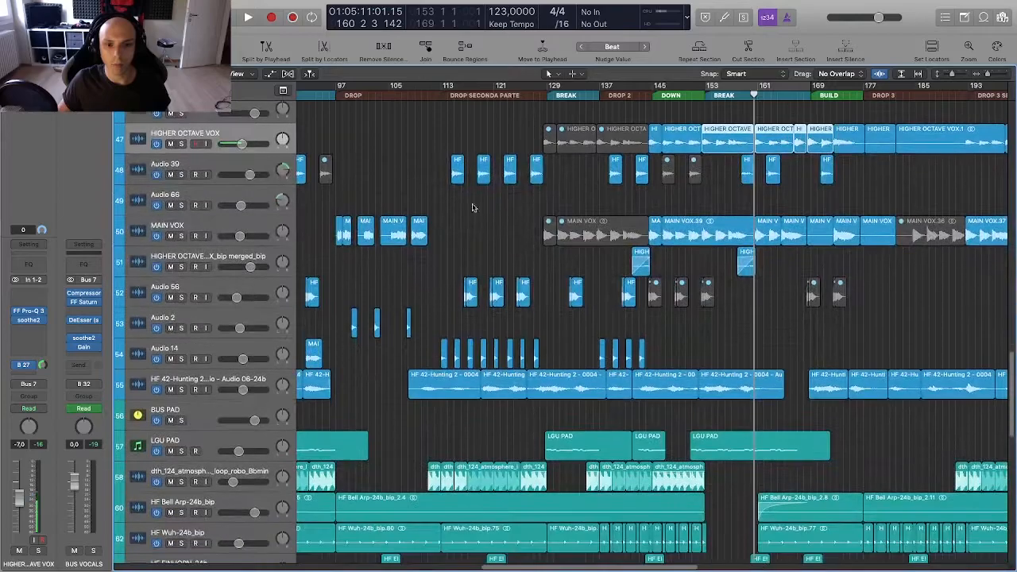
left_click_drag(449, 88, 547, 87)
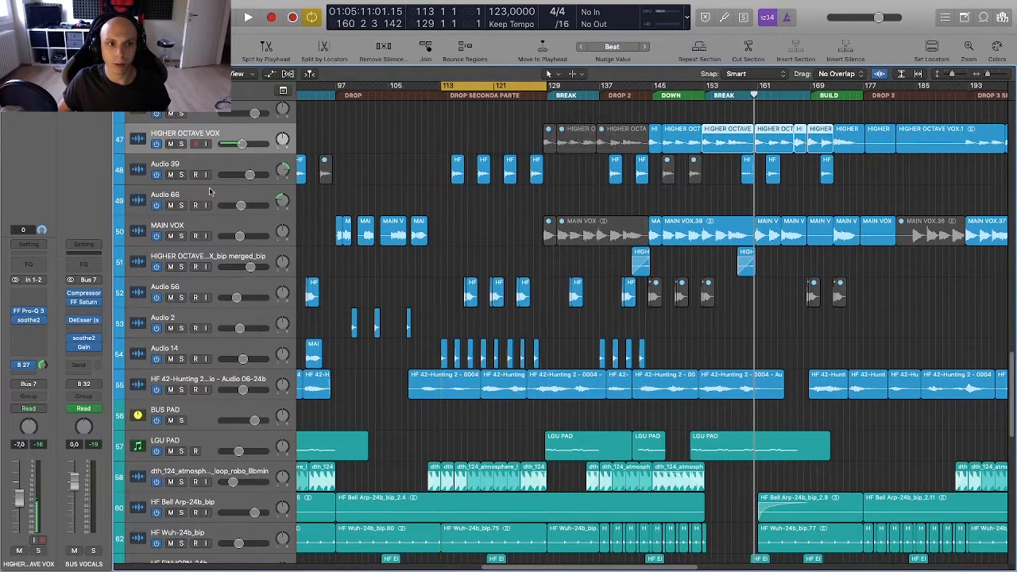
Step: Play the loop with BUS VOCALS soloed, and clear its solo to hear the vocals in the full mix
key("space")
scroll(570, 452, "right", 2)
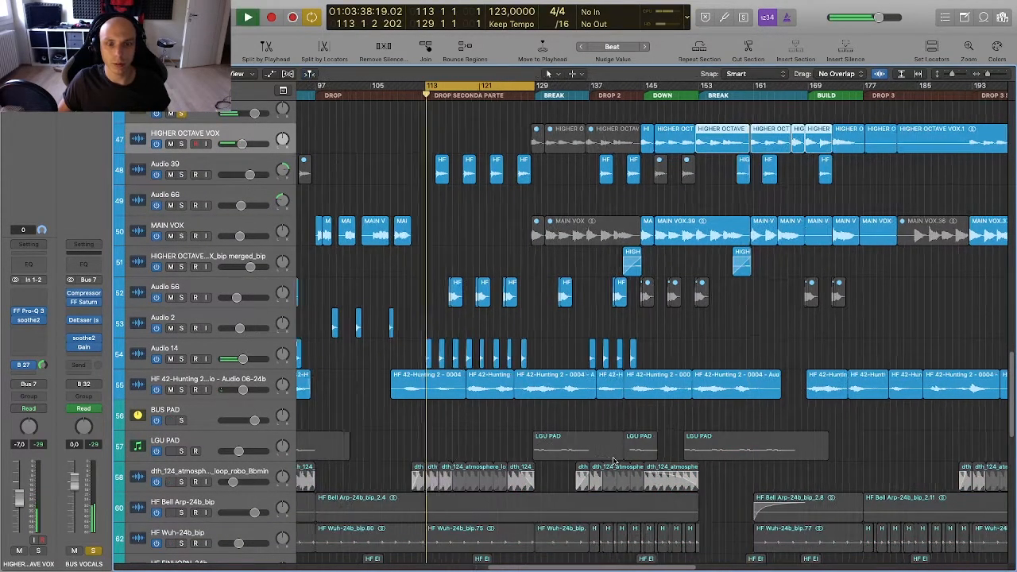
scroll(570, 452, "up", 3)
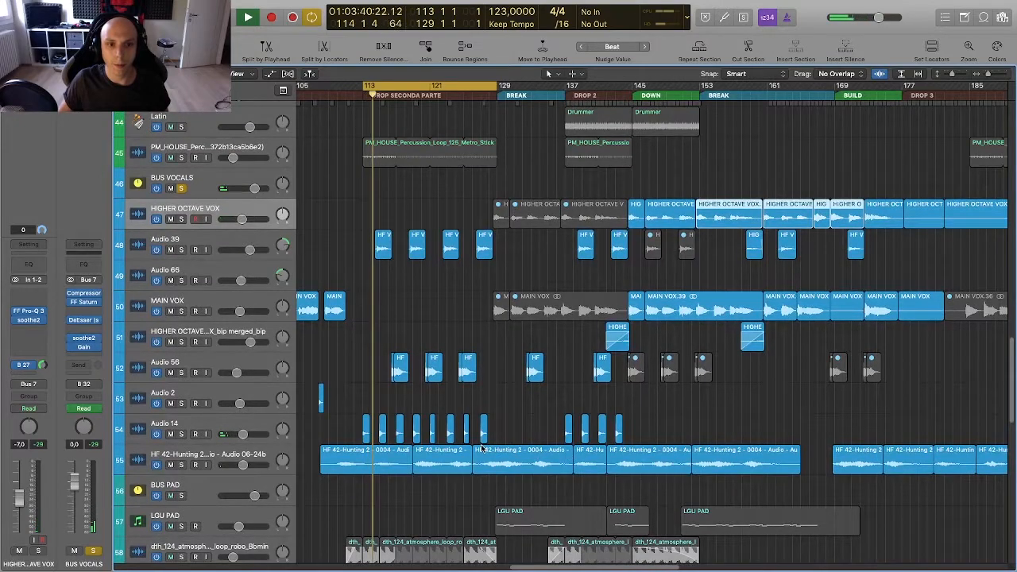
left_click(182, 189)
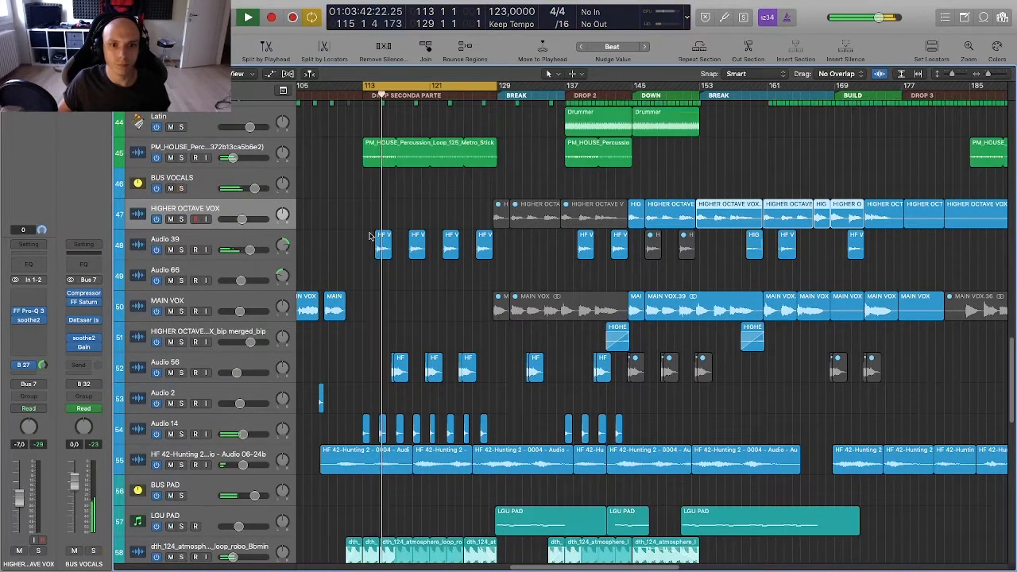
Step: Solo and select Audio 56 to audition its vocal chops in the loop, and clear its solo
scroll(405, 302, "down", 1)
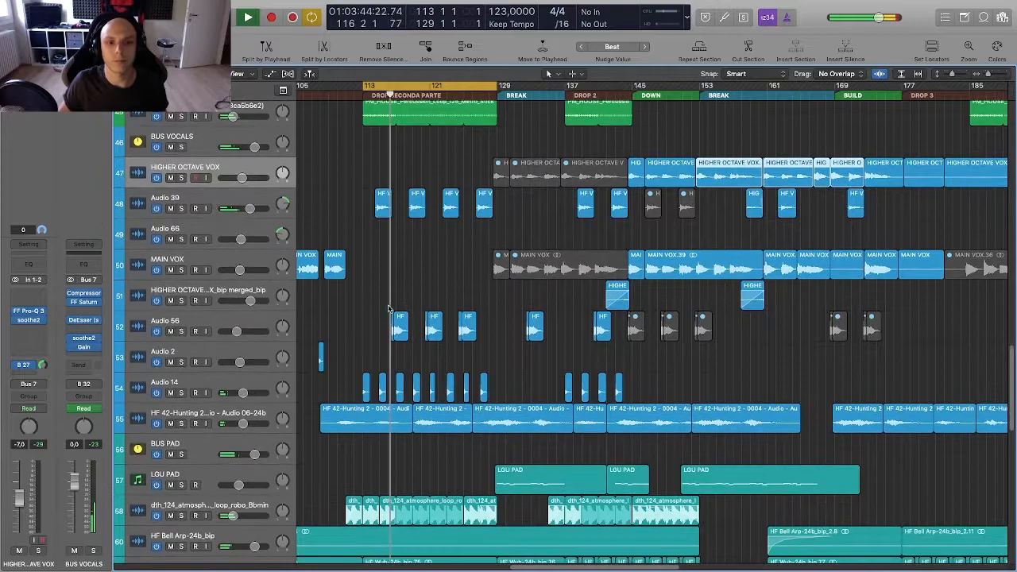
left_click(181, 331)
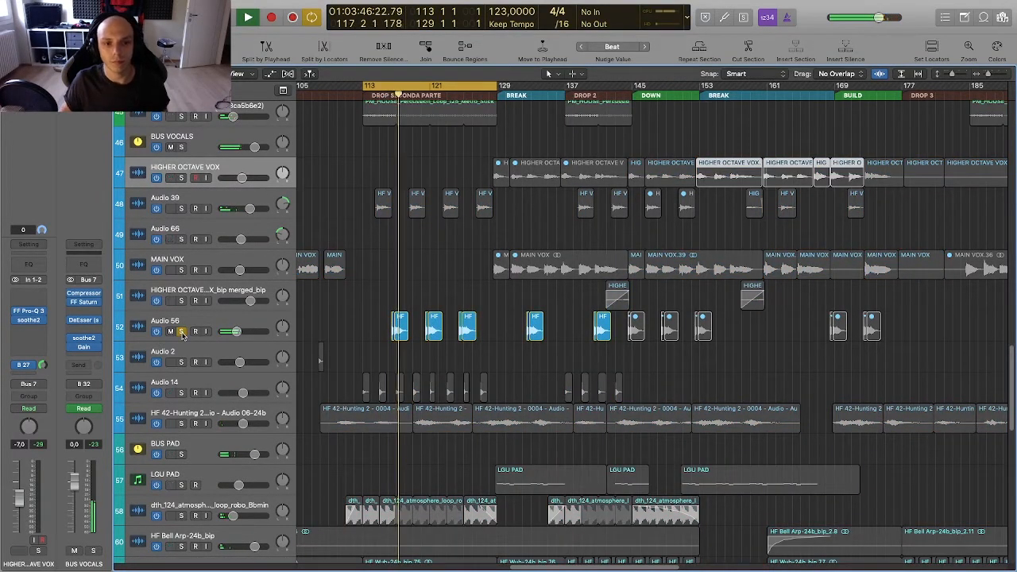
left_click(210, 319)
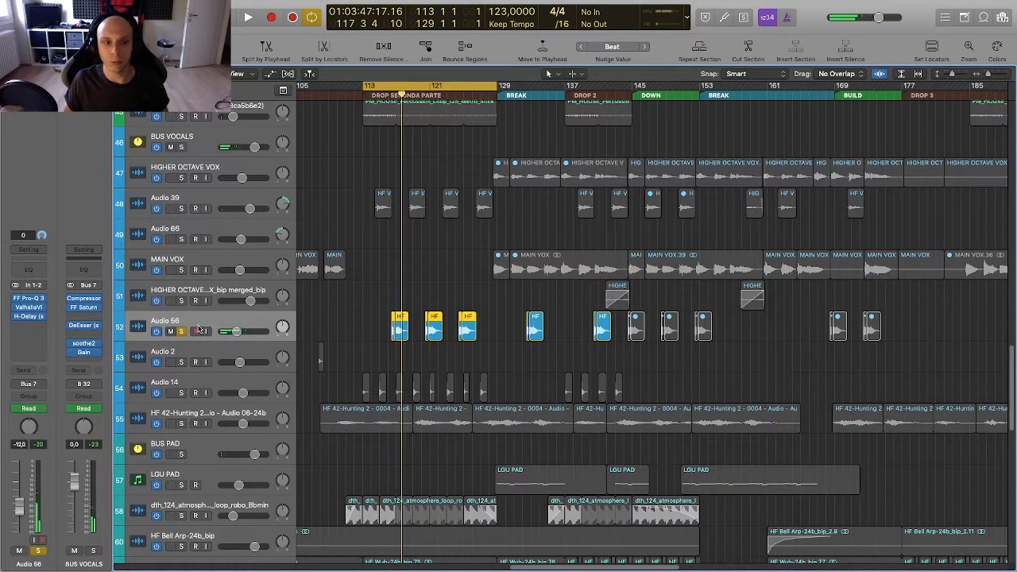
left_click(181, 332)
Step: Play the full mix from bar 113 with cycling off, and examine how the vocal regions sit among the other tracks
key("space")
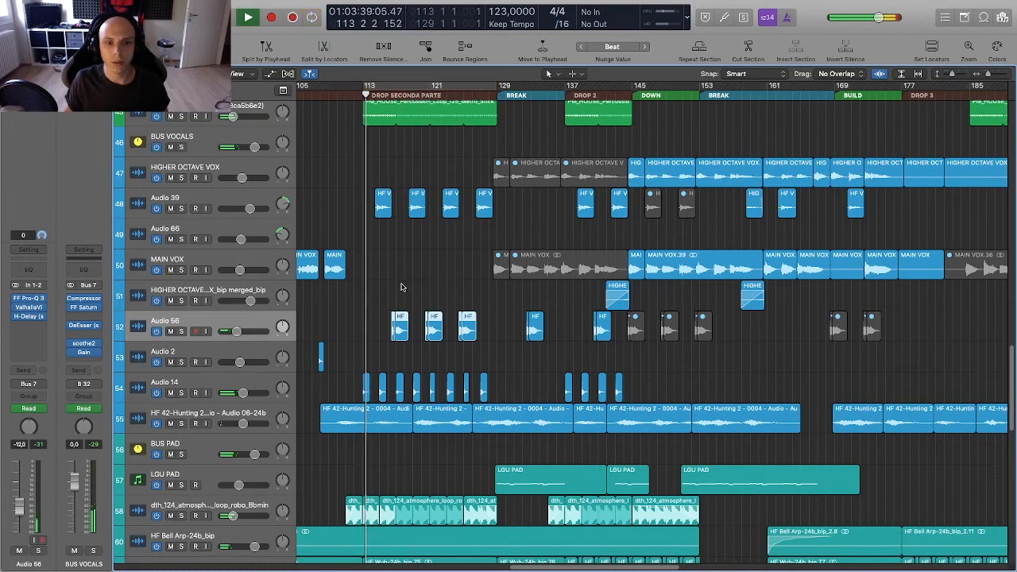
scroll(402, 285, "up", 1)
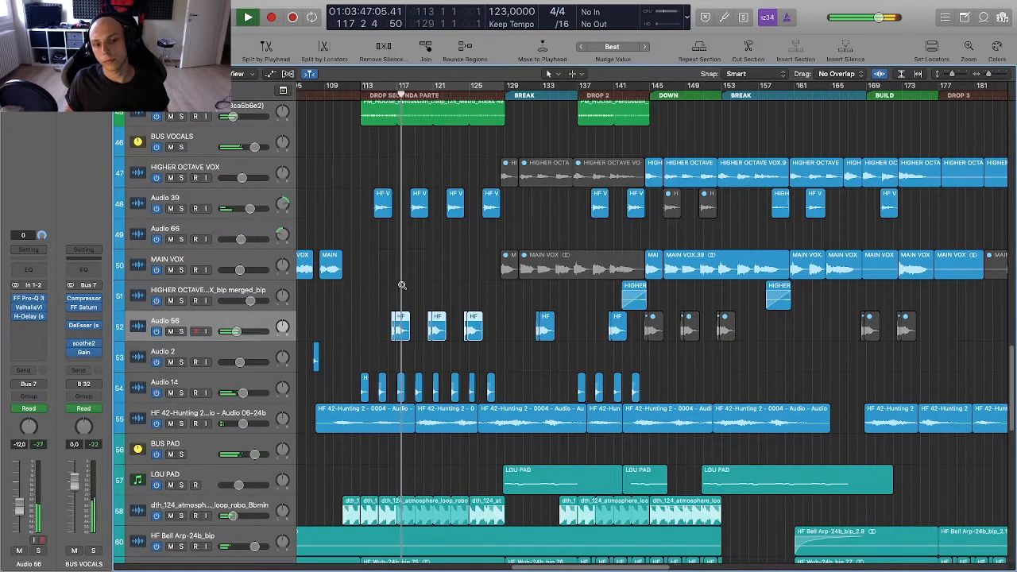
scroll(433, 280, "down", 2)
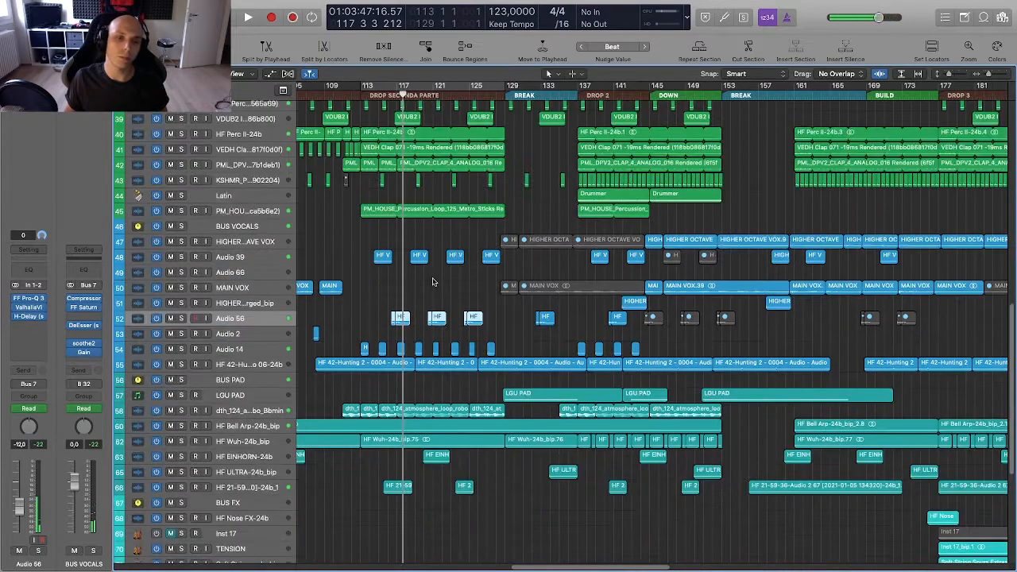
scroll(433, 280, "up", 3)
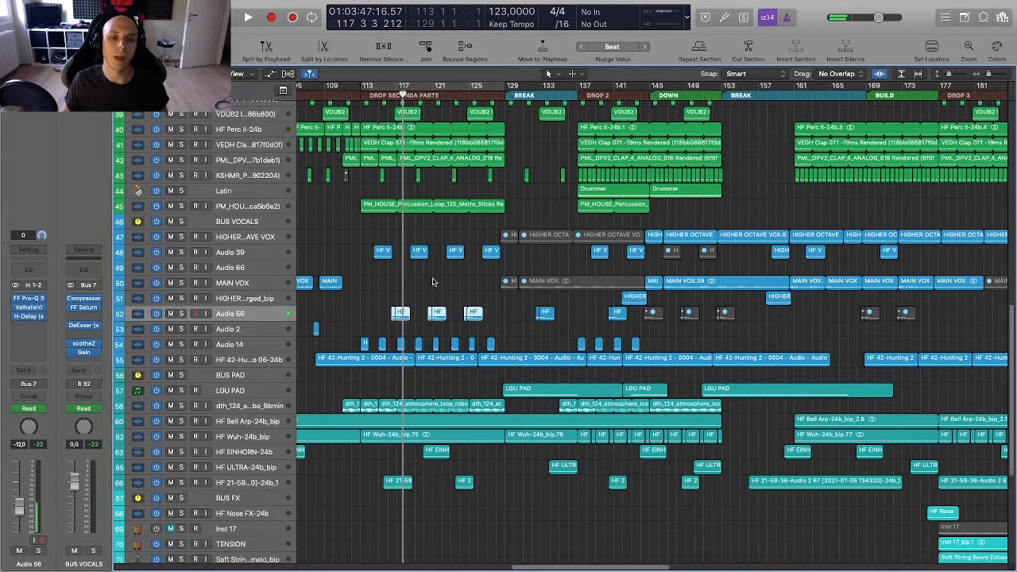
scroll(433, 281, "left", 3)
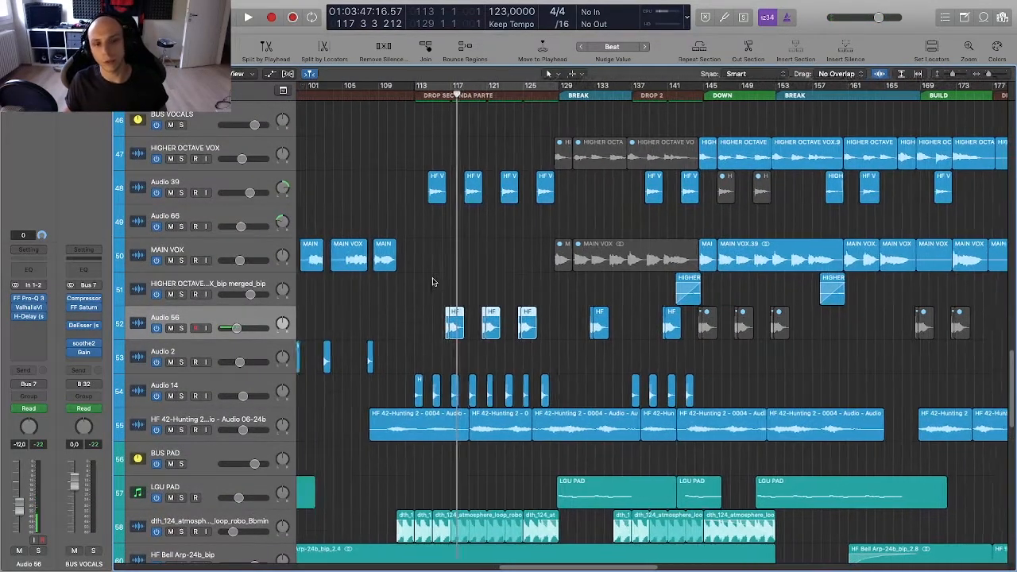
Step: Examine how the vocal regions line up with the percussion and pad tracks across the drops and breaks
scroll(433, 280, "down", 3)
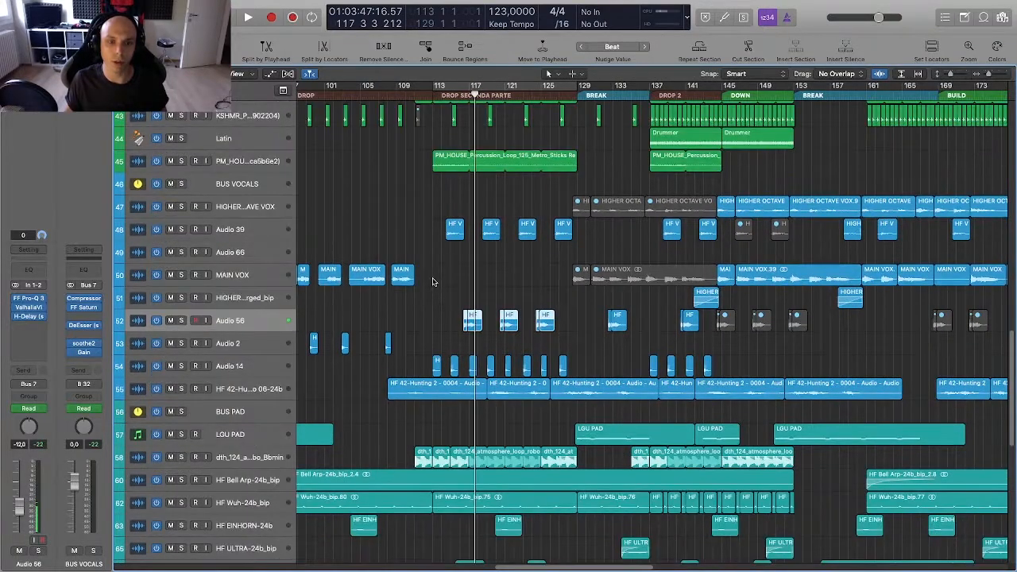
scroll(433, 281, "up", 1)
scroll(433, 280, "down", 2)
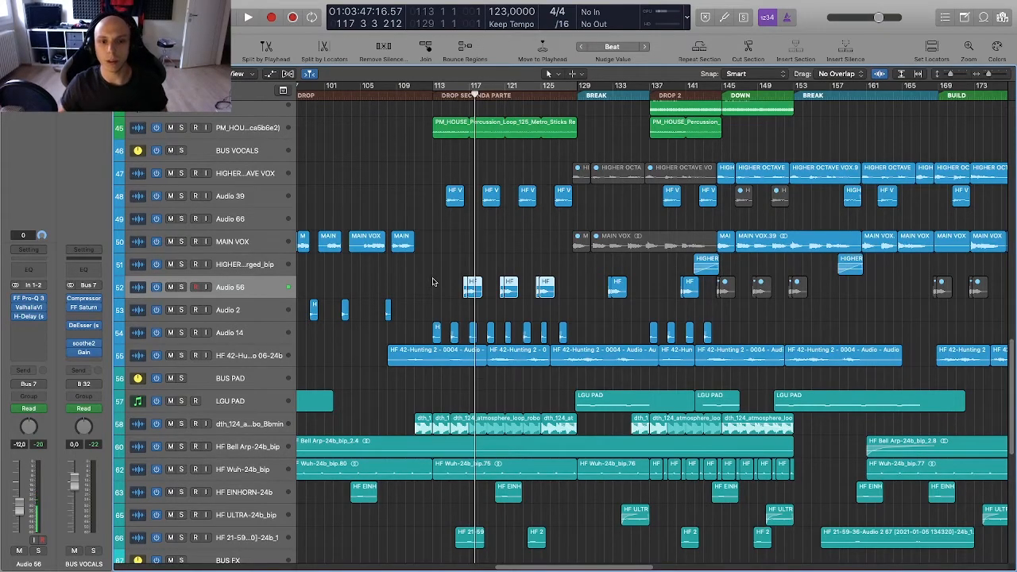
scroll(433, 282, "up", 2)
key("super+Up")
scroll(433, 282, "up", 3)
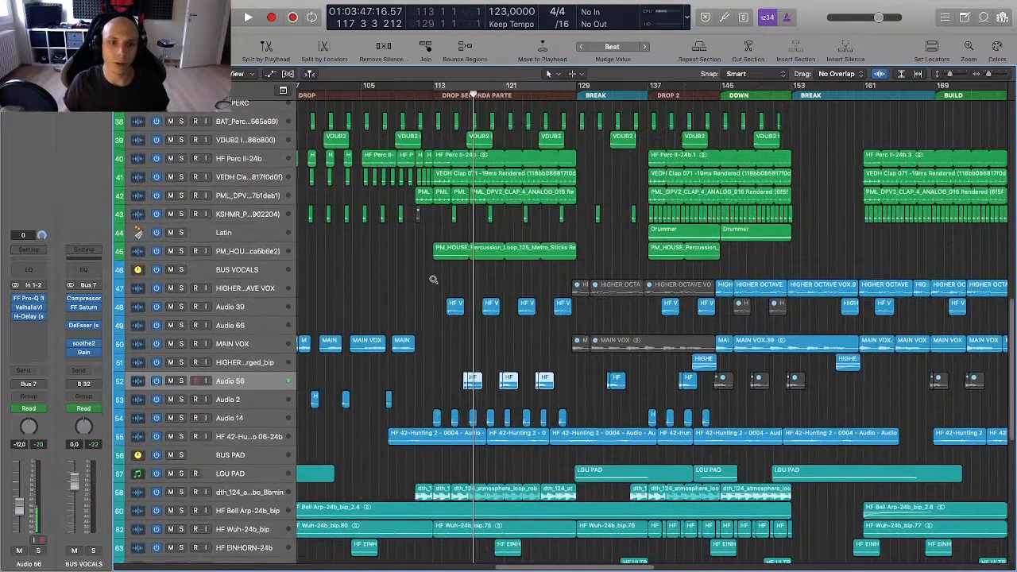
key("super+Left")
key("super+Left")
key("super+Left")
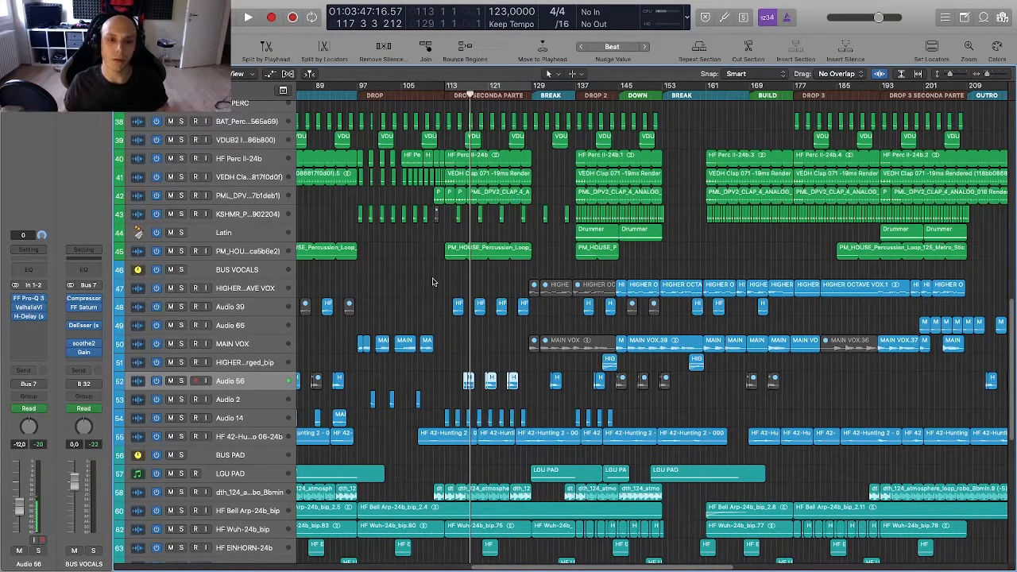
Step: Solo the pad group from BUS PAD through the HF 21-59-36 track and play it in the bars 113–129 loop
scroll(433, 282, "down", 5)
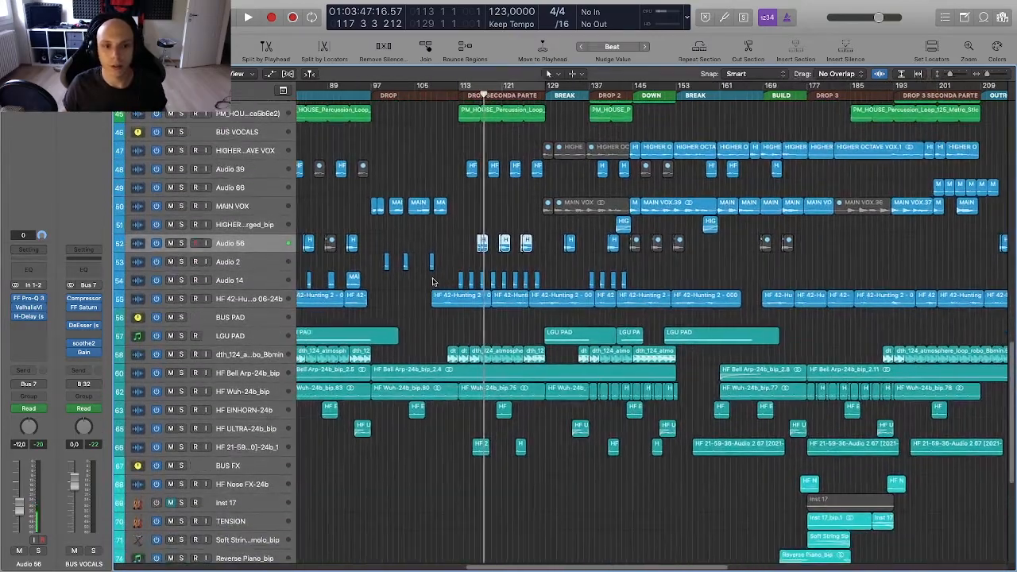
key("super+Down")
key("super+Down")
key("super+Down")
scroll(433, 282, "left", 1)
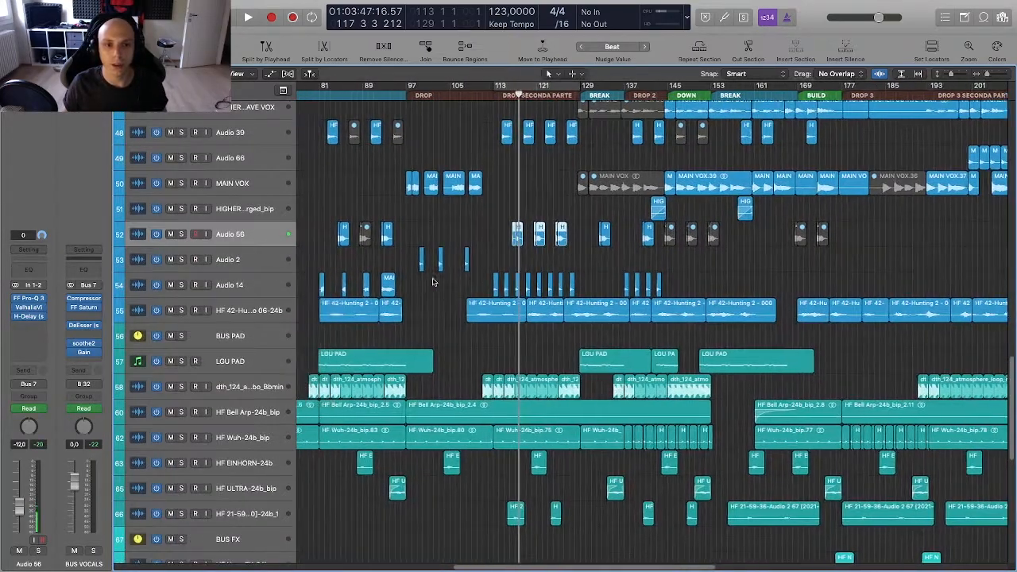
scroll(433, 282, "down", 5)
scroll(433, 277, "up", 2)
scroll(433, 278, "right", 1)
left_click_drag(181, 223, 189, 401)
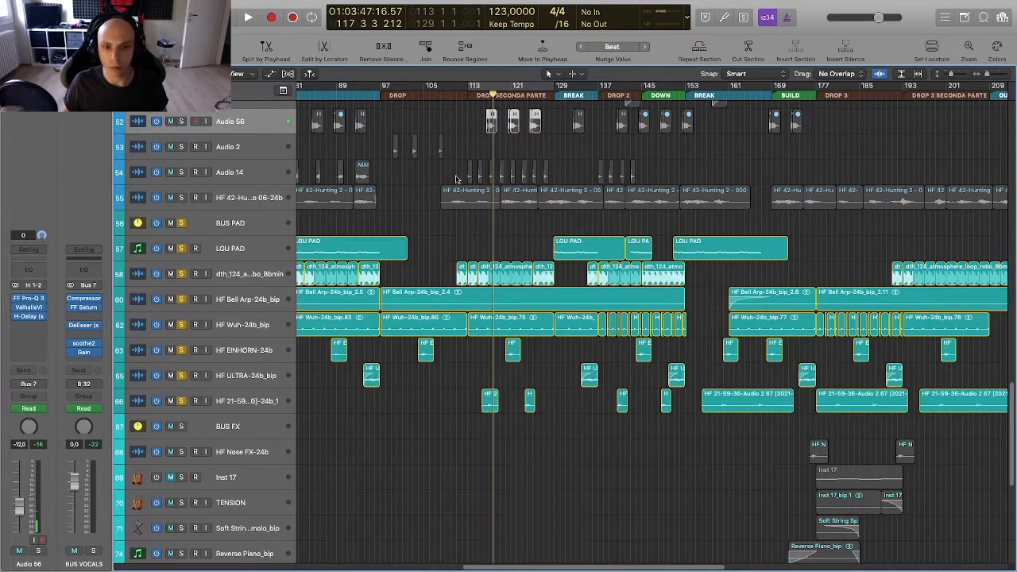
key("space")
key("super+Right")
key("super+Right")
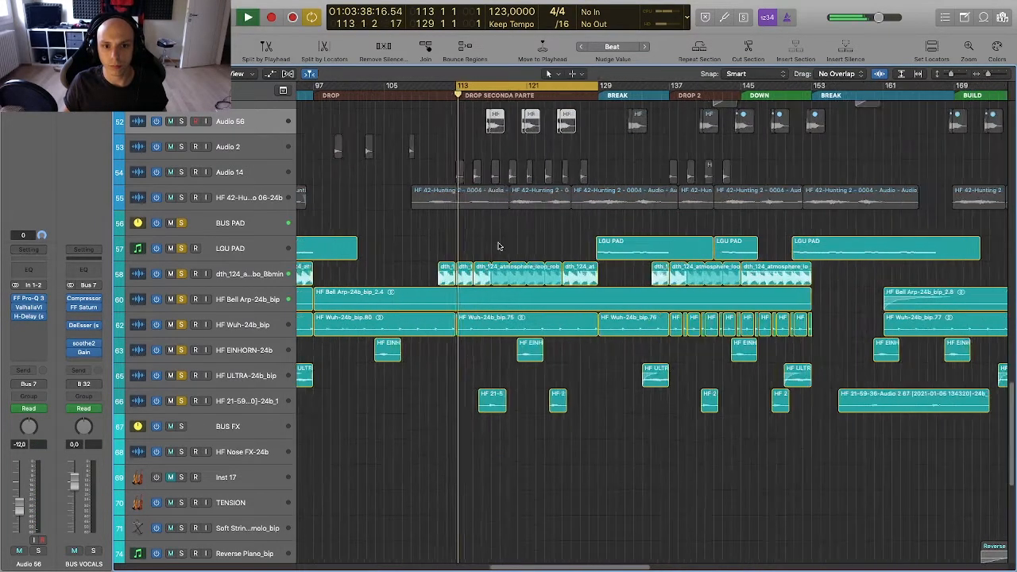
Step: Clear the solos on BUS PAD, LGU PAD, the dth_124 atmosphere loop and HF Bell Arp while the loop plays
key("super+Down")
key("super+Down")
scroll(403, 250, "down", 2)
scroll(403, 248, "right", 1)
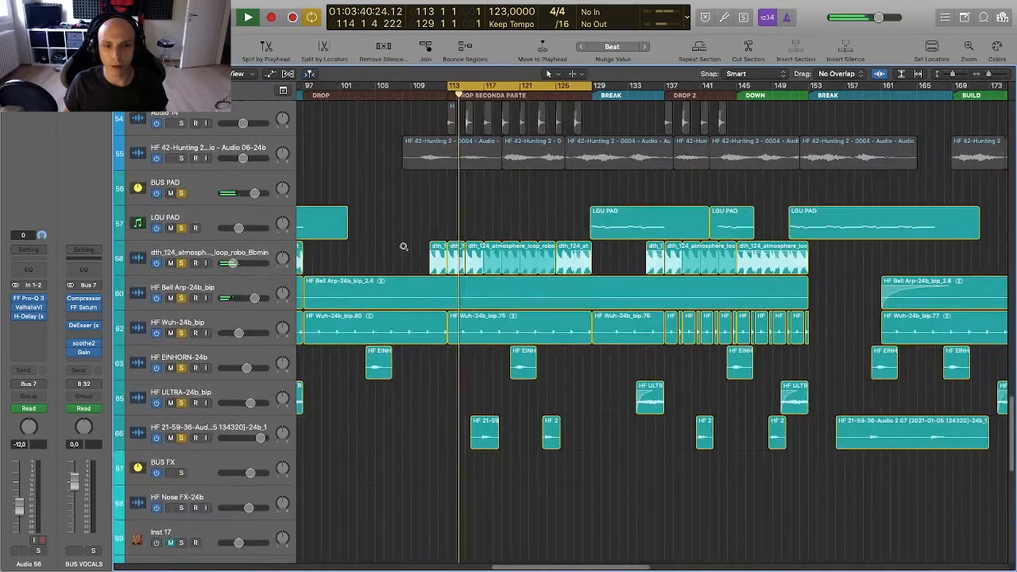
key("super+Down")
scroll(275, 278, "down", 1)
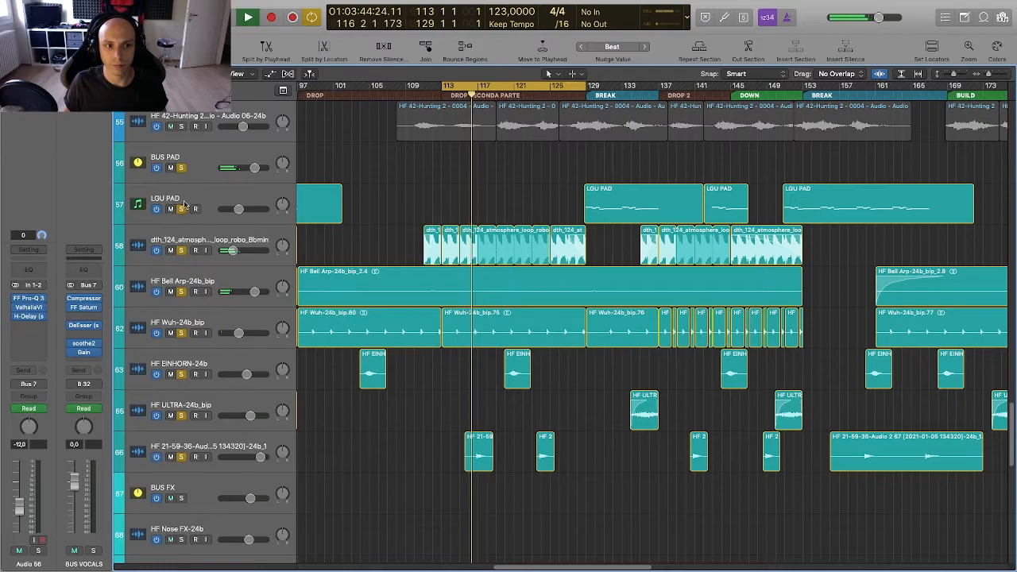
left_click_drag(182, 169, 182, 291)
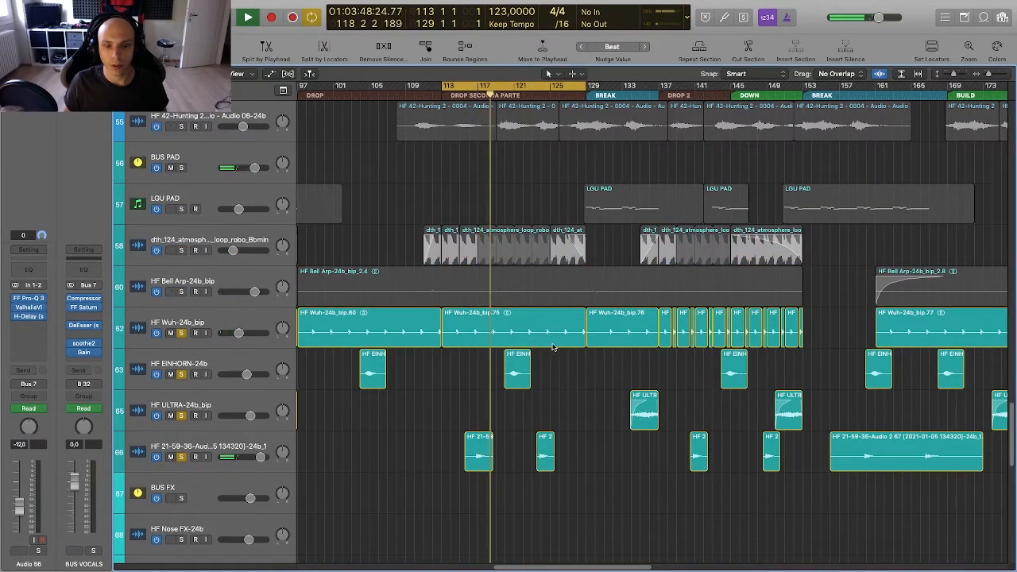
Step: Select HF Wuh-24b_bip and isolate it by clearing the solos on HF EINHORN, HF ULTRA and HF 21-59-36
scroll(554, 347, "down", 1)
scroll(554, 346, "down", 1)
key("super+Right")
scroll(554, 346, "right", 1)
scroll(554, 347, "left", 1)
scroll(553, 347, "left", 1)
scroll(554, 346, "up", 2)
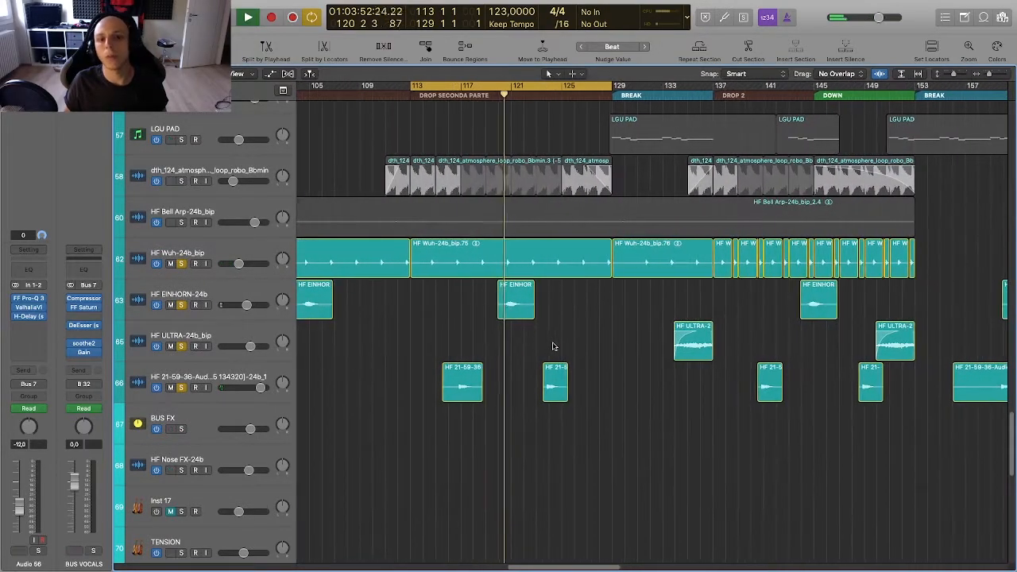
left_click(182, 266)
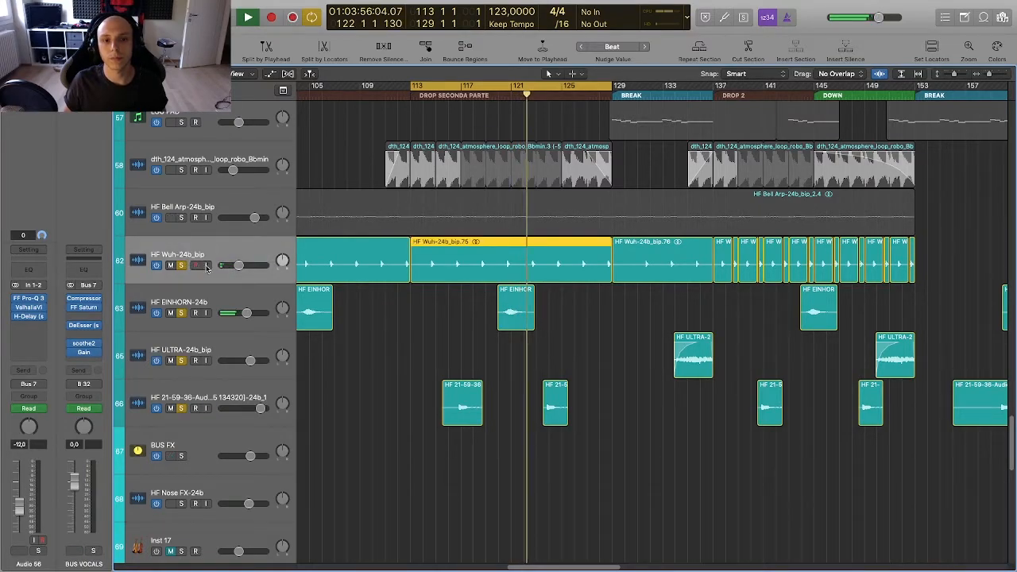
left_click(185, 313)
left_click(183, 361)
left_click(183, 408)
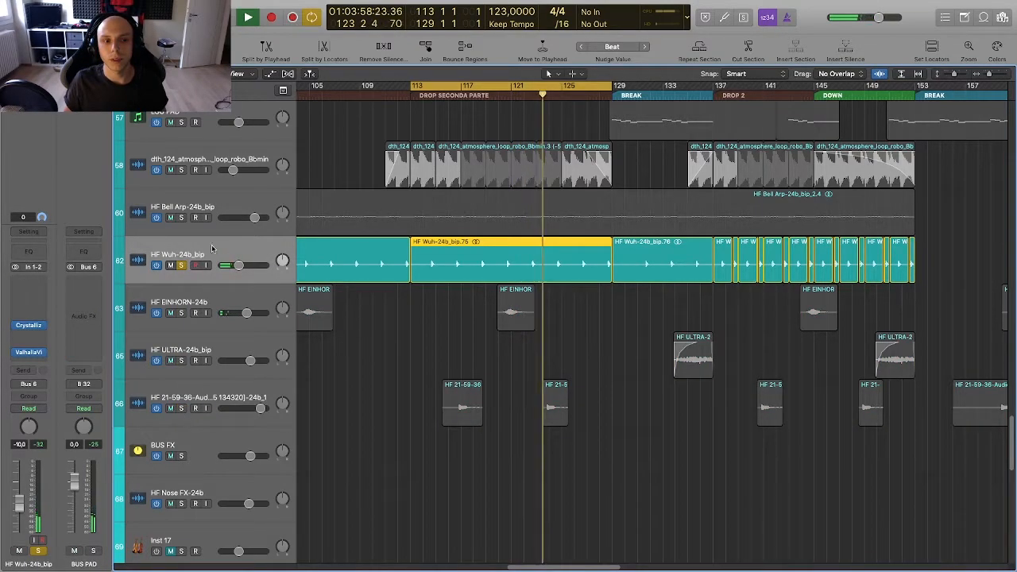
Step: Stop playback and view the region parameters of the selected HF Wuh track
key("space")
left_click(11, 73)
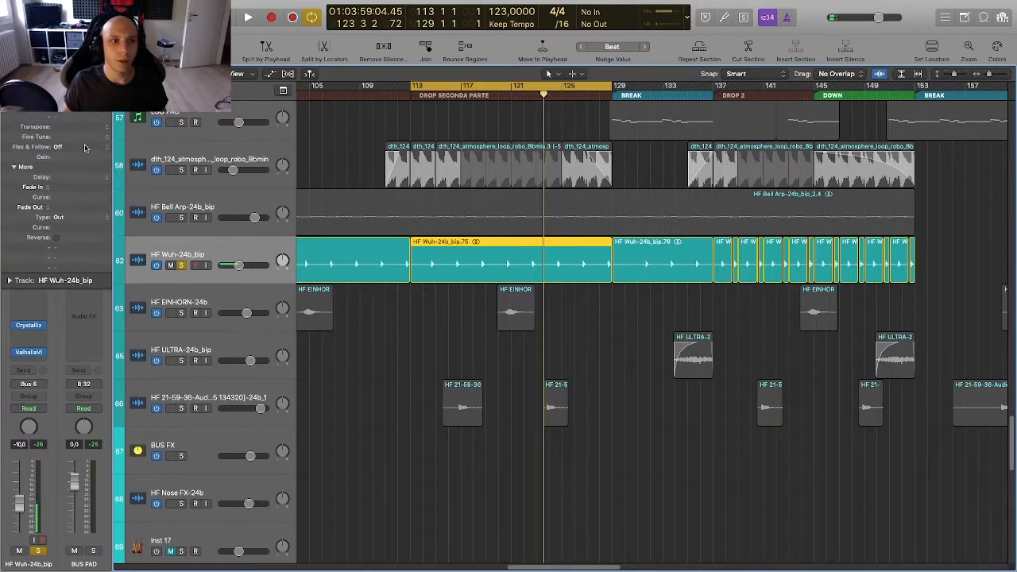
scroll(395, 206, "down", 3)
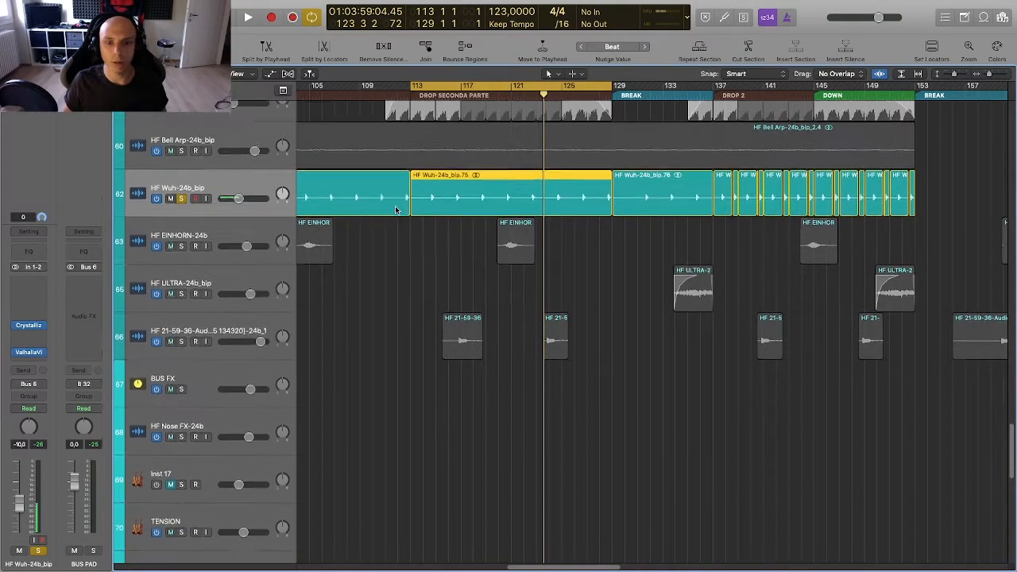
Step: Solo and select HF EINHORN-24b in place of HF Wuh, audition it near bar 121, and clear its solo
left_click(185, 251)
left_click(182, 244)
left_click(181, 197)
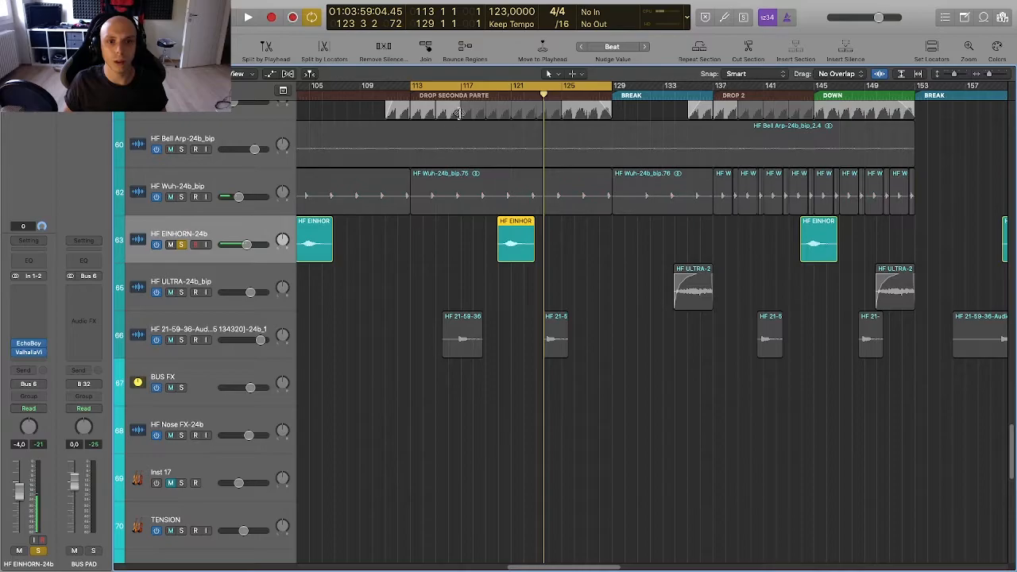
left_click(515, 87)
key("space")
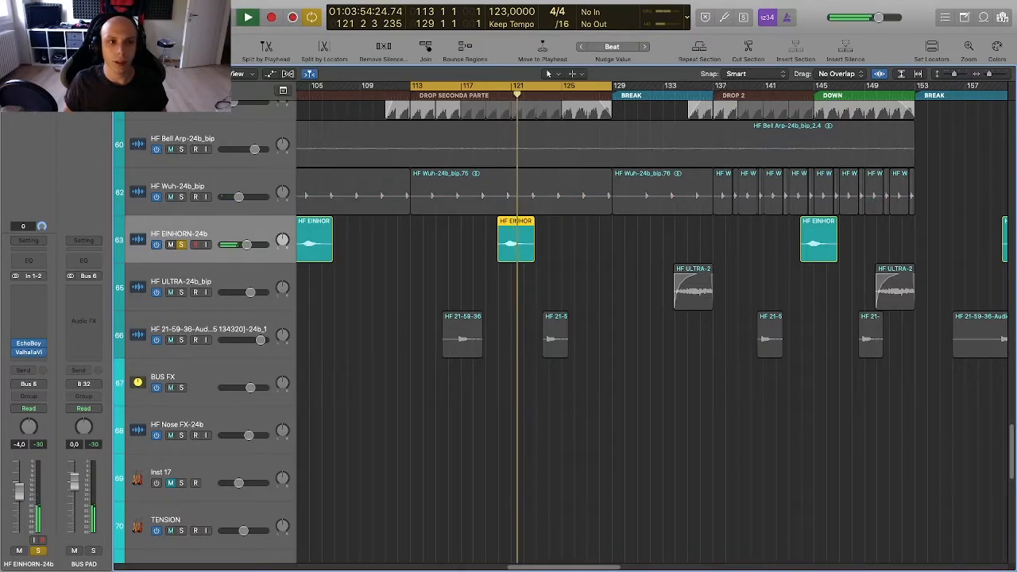
key("space")
left_click(183, 243)
Step: Look over the arrangement's percussion, vocal, pad and FX layers around the DROP SECONDA PARTE section
scroll(507, 201, "down", 2)
scroll(507, 201, "up", 8)
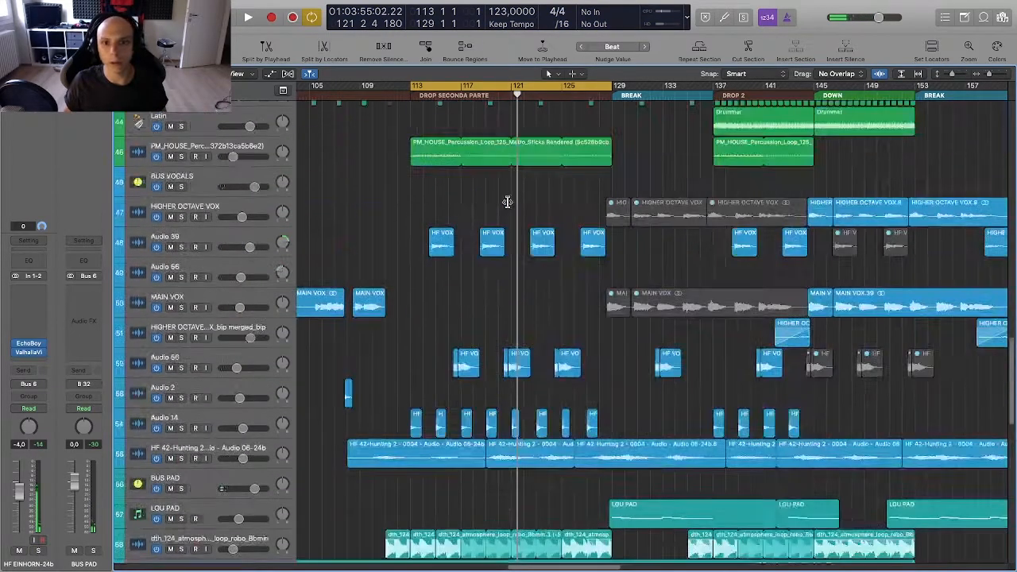
scroll(508, 202, "down", 3)
scroll(508, 202, "down", 5)
scroll(509, 202, "up", 2)
scroll(508, 204, "down", 4)
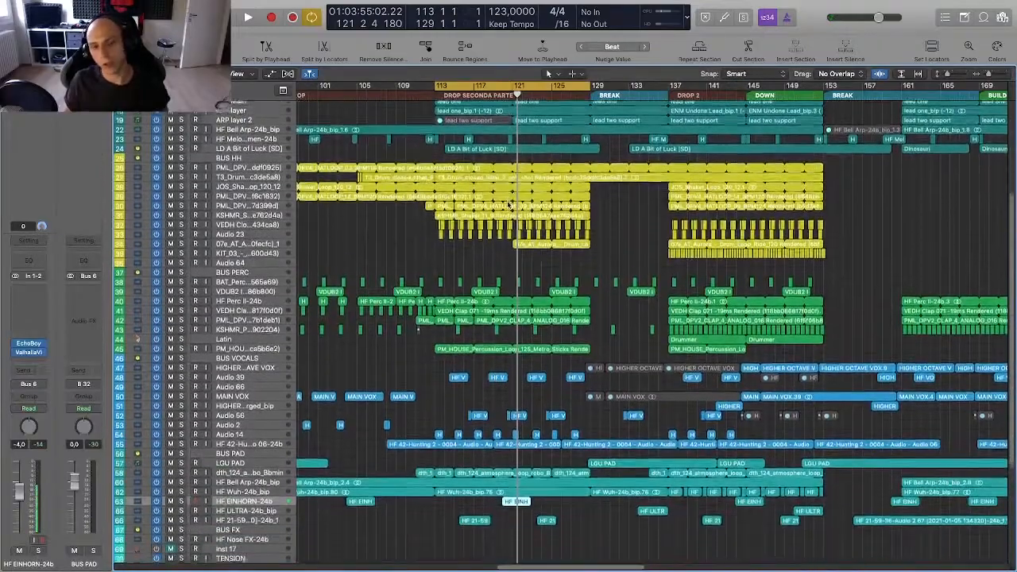
scroll(509, 203, "down", 5)
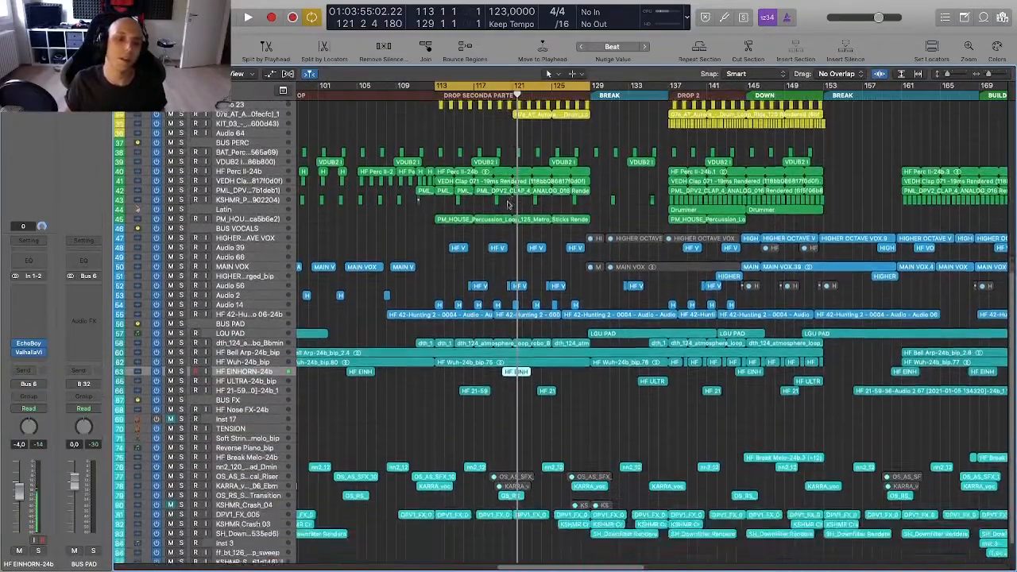
scroll(512, 205, "up", 5)
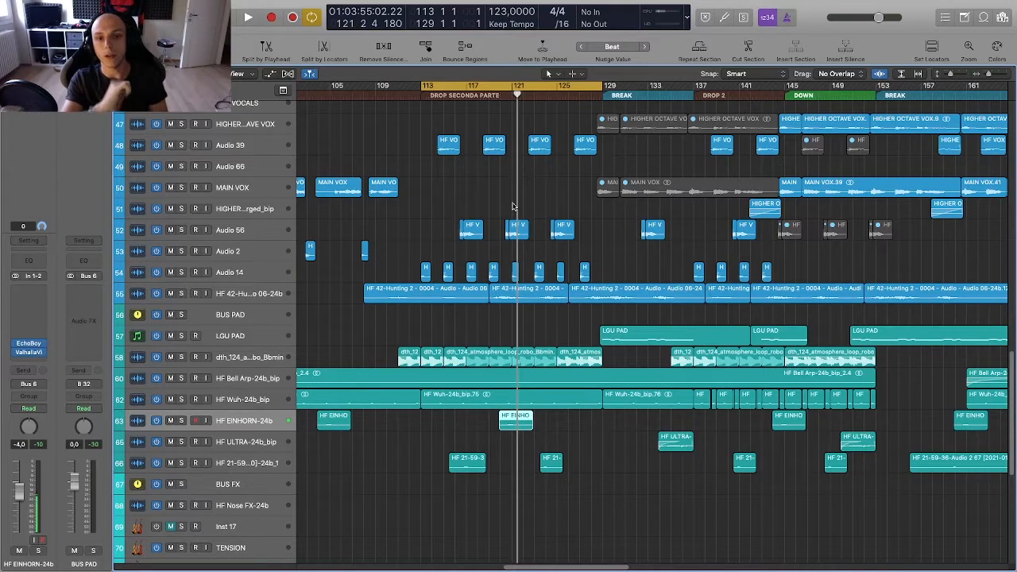
Step: Select the HF 42-Hunting audio track above BUS PAD to show its channel strip and plug-ins
key("super+Right")
key("super+Right")
key("super+Down")
key("super+Down")
key("super+Down")
key("super+Down")
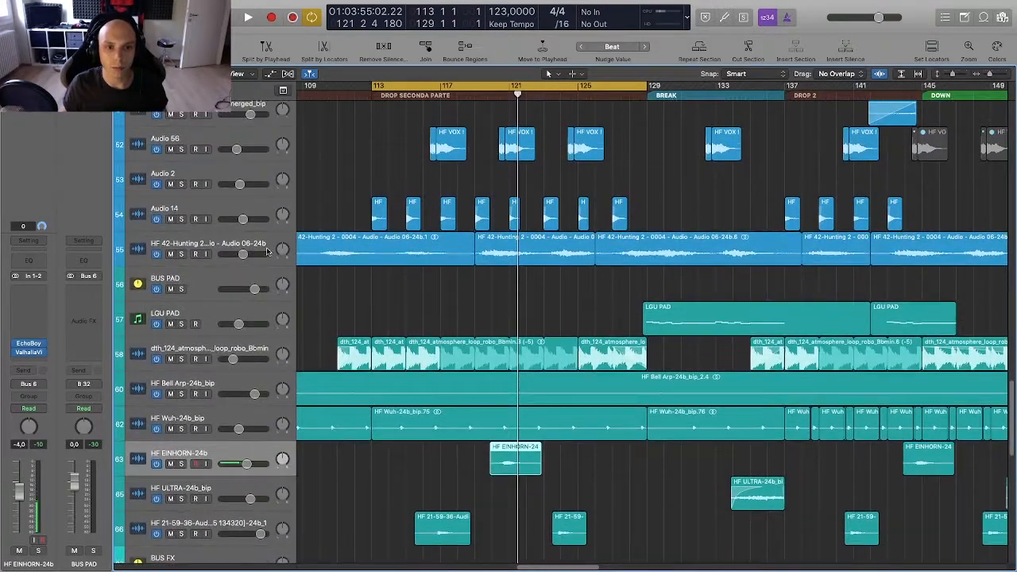
left_click(267, 252)
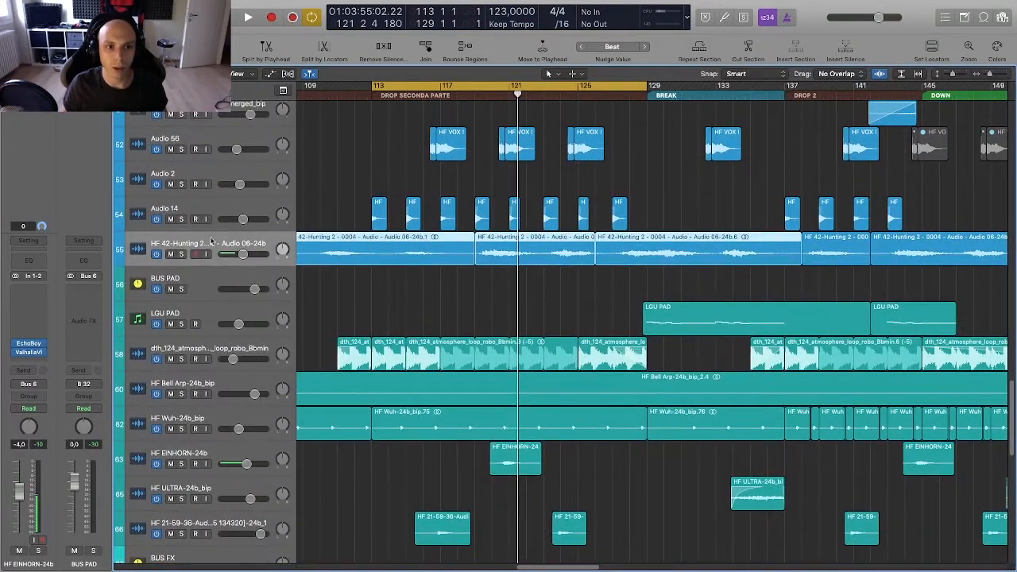
Step: Set the cycle range to bars 177–193 over the DROP 3 section
scroll(387, 235, "down", 5)
scroll(406, 234, "down", 3)
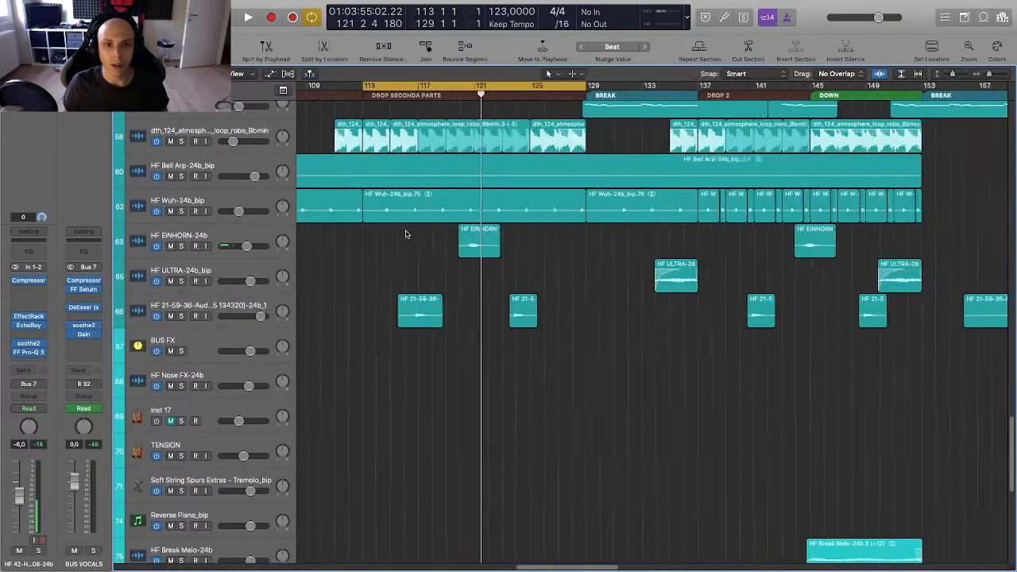
scroll(409, 234, "down", 4)
scroll(442, 234, "up", 10)
scroll(439, 234, "up", 15)
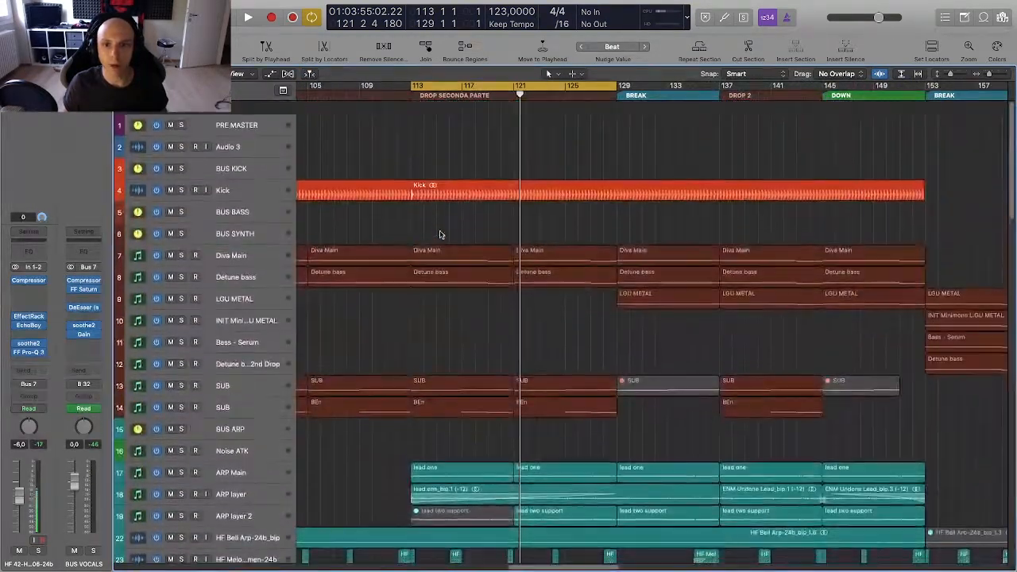
scroll(441, 234, "right", 10)
scroll(448, 233, "down", 5)
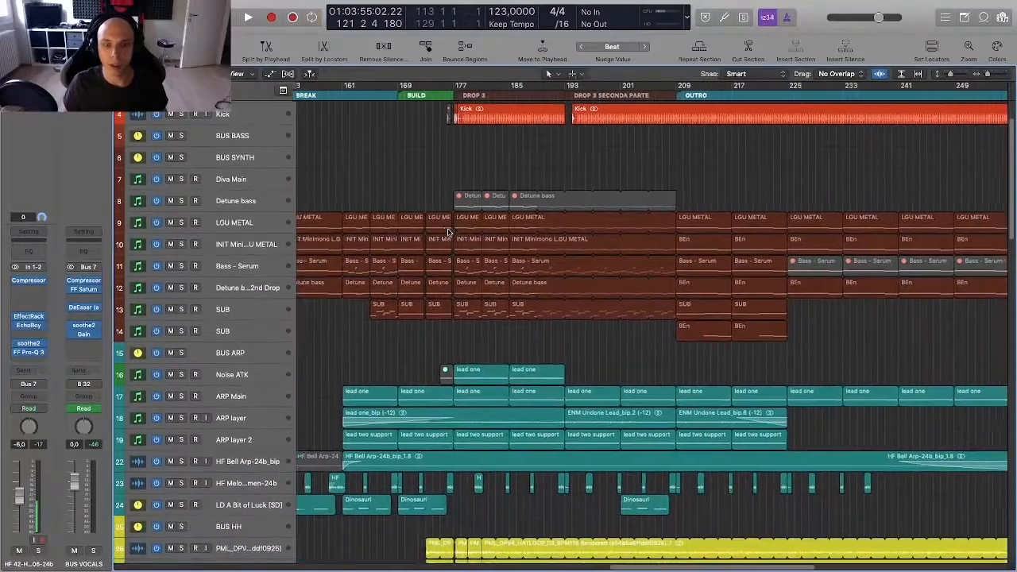
scroll(448, 233, "up", 4)
key("super+Right")
key("super+Right")
scroll(448, 233, "up", 1)
scroll(449, 207, "right", 3)
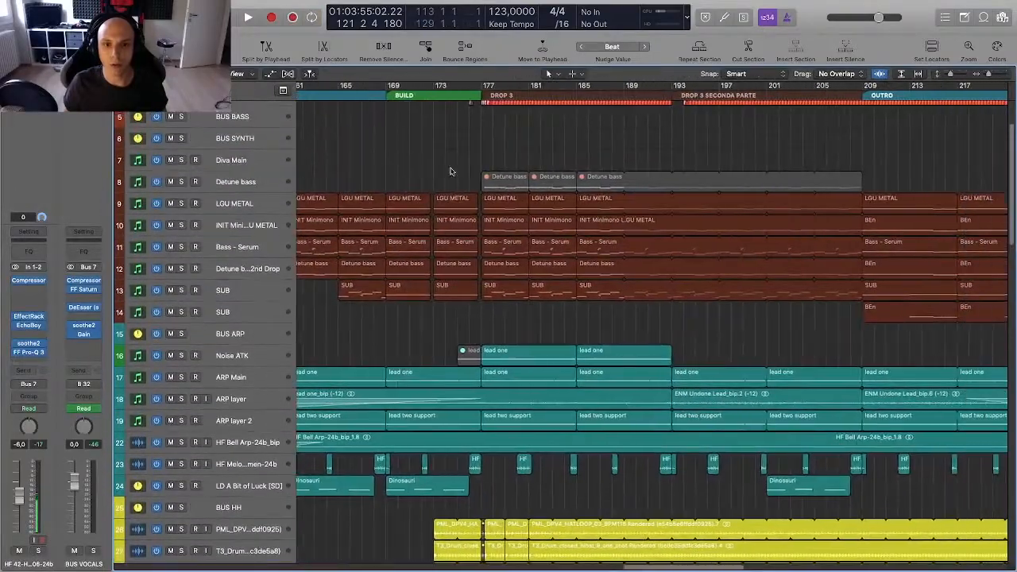
left_click_drag(488, 86, 672, 88)
Step: Solo the tracks from BUS BASS through the second SUB, select Kick, and audition the bass layers in the DROP 3 loop
scroll(612, 126, "up", 4)
key("super+Right")
key("super+Down")
left_click_drag(181, 194, 189, 416)
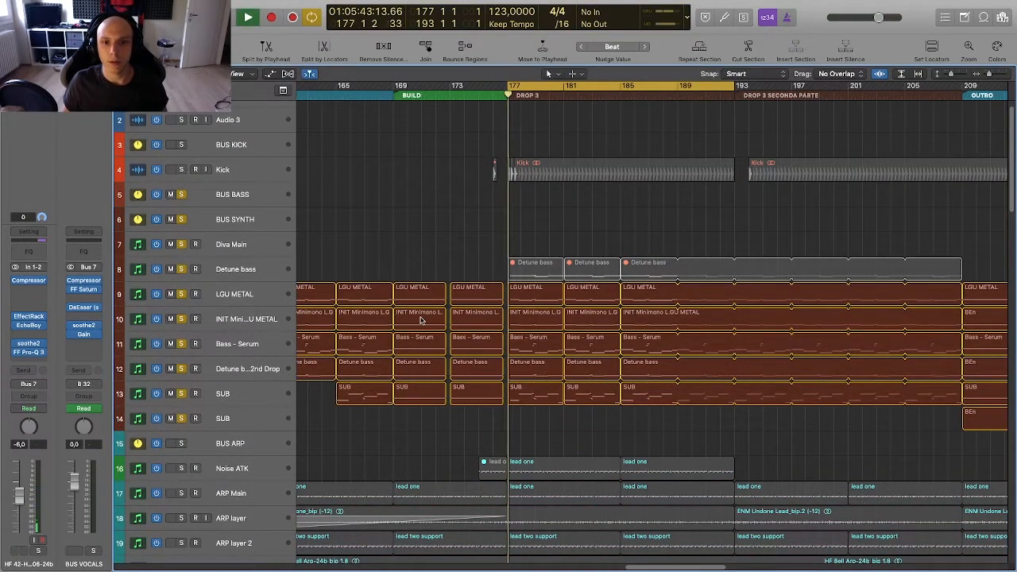
left_click(222, 169)
key("space")
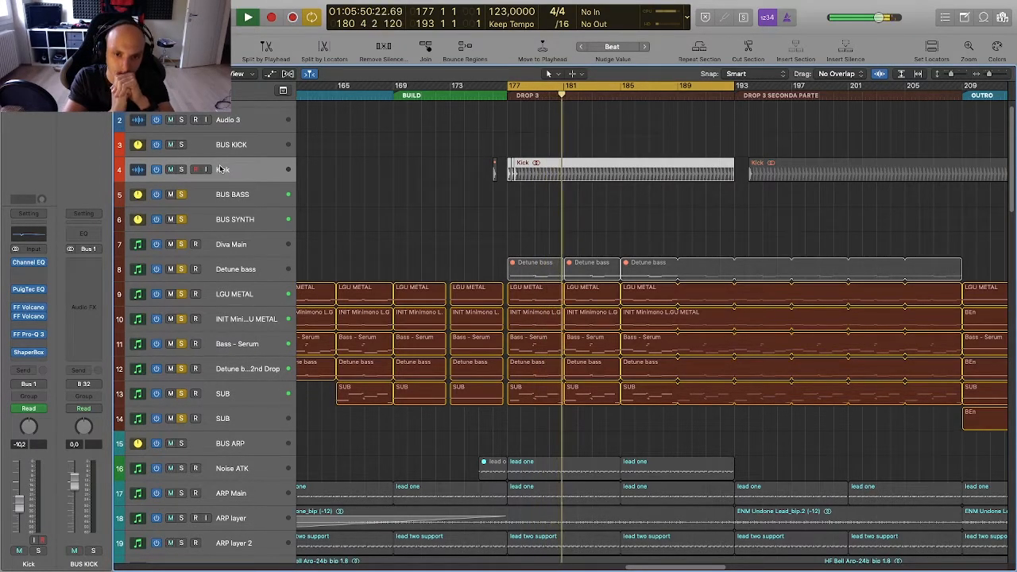
scroll(568, 236, "left", 5)
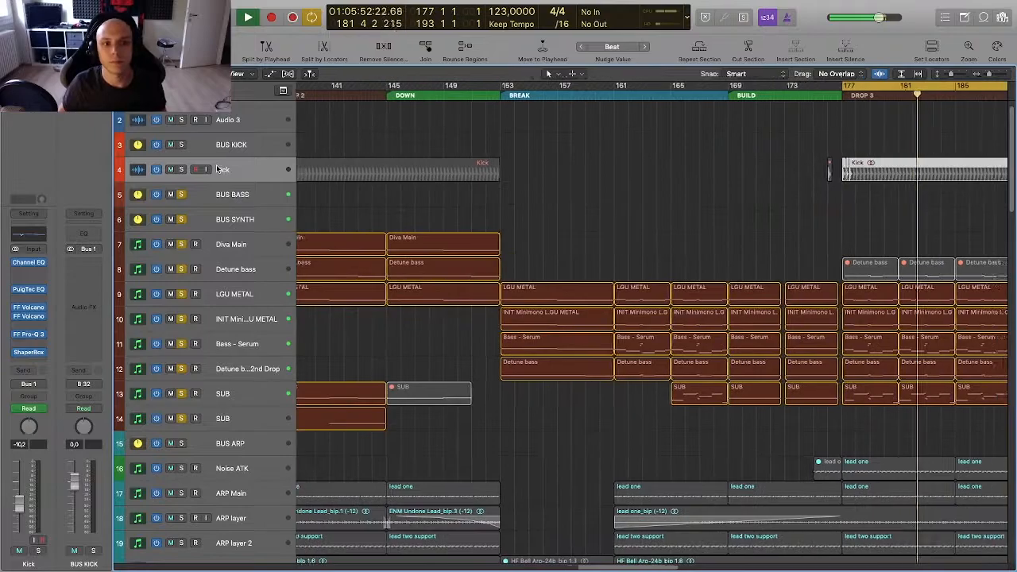
scroll(568, 237, "right", 5)
scroll(568, 237, "down", 3)
key("space")
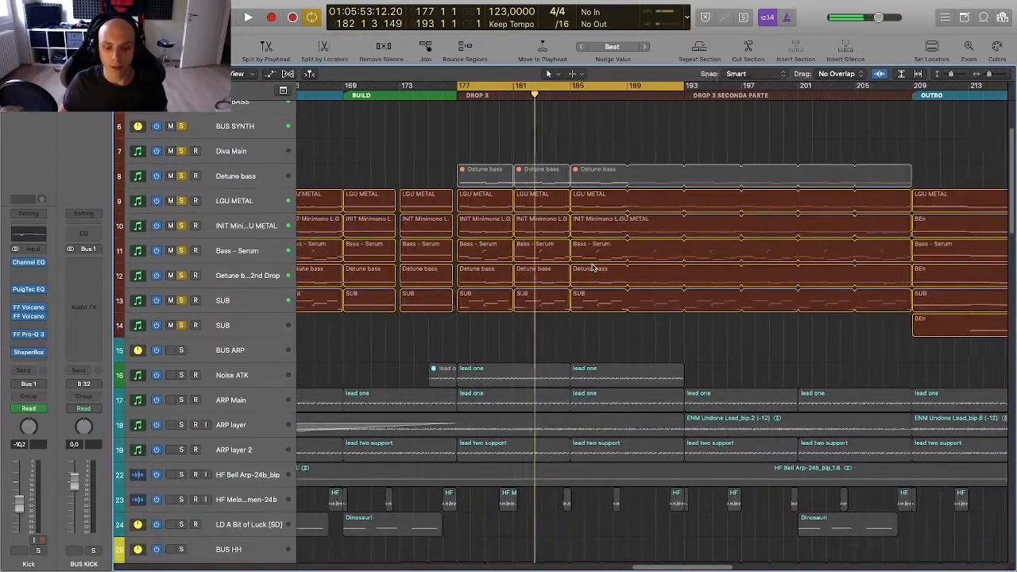
Step: Reduce the soloed bass tracks to LGU METAL and INIT Minimono LGU METAL, and select LGU METAL
scroll(572, 254, "up", 2)
scroll(572, 255, "right", 2)
left_click_drag(182, 159, 184, 234)
left_click(182, 284)
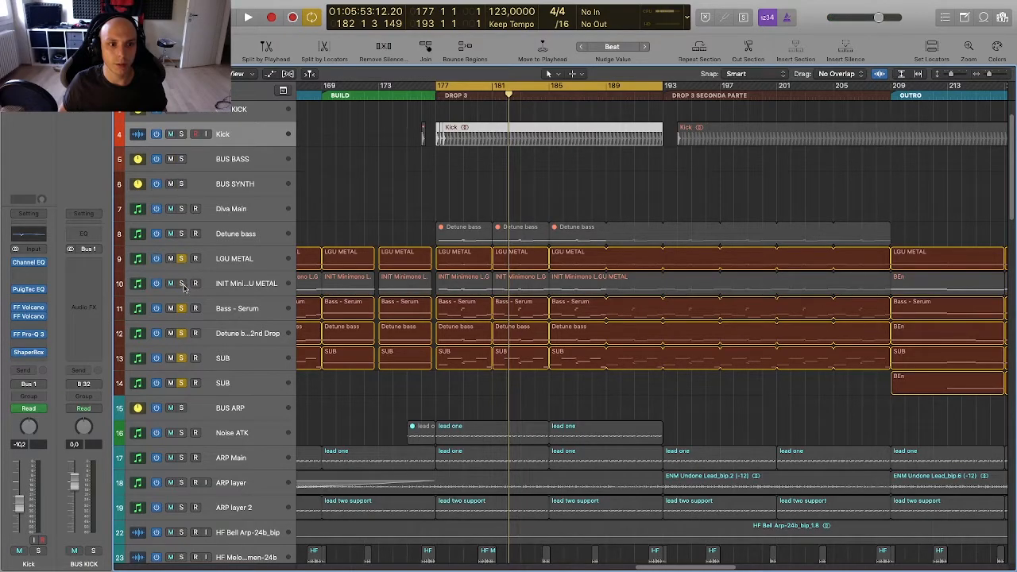
left_click_drag(182, 311, 182, 384)
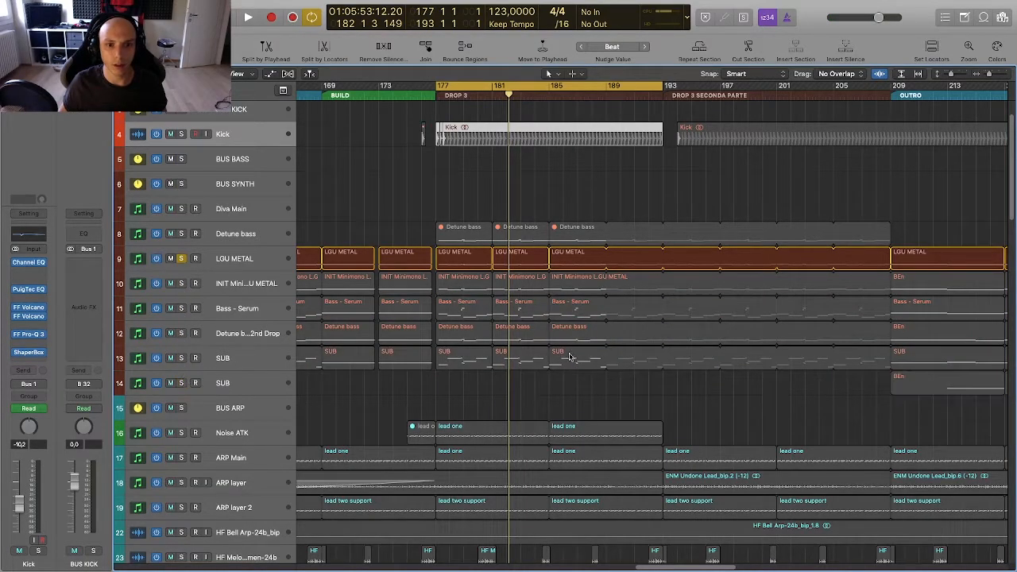
left_click(182, 283)
left_click(187, 265)
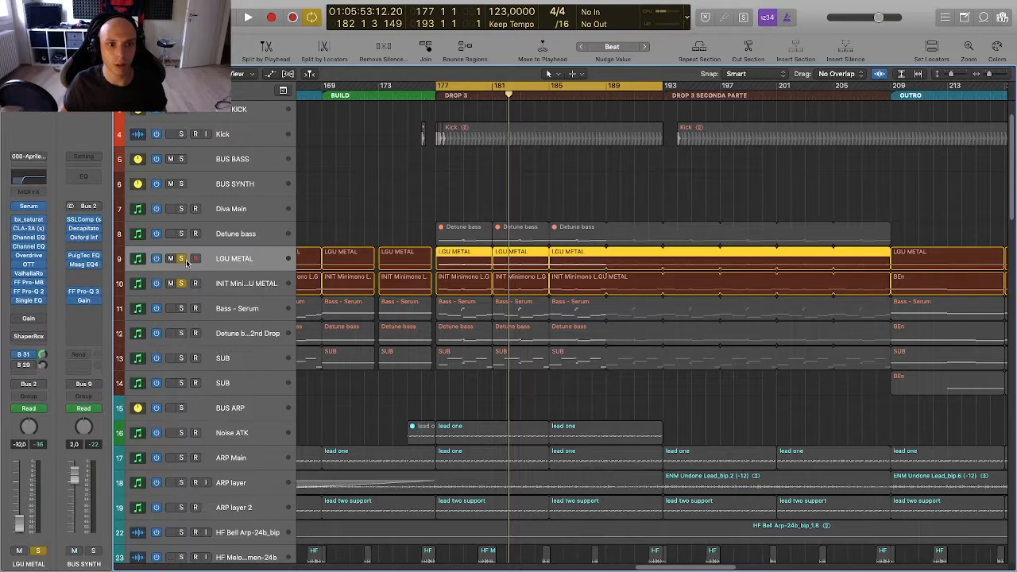
Step: Unsolo LGU METAL, select the INIT Minimono LGU METAL track and audition it alone in the DROP 3 loop
left_click(183, 261)
key("super+Left")
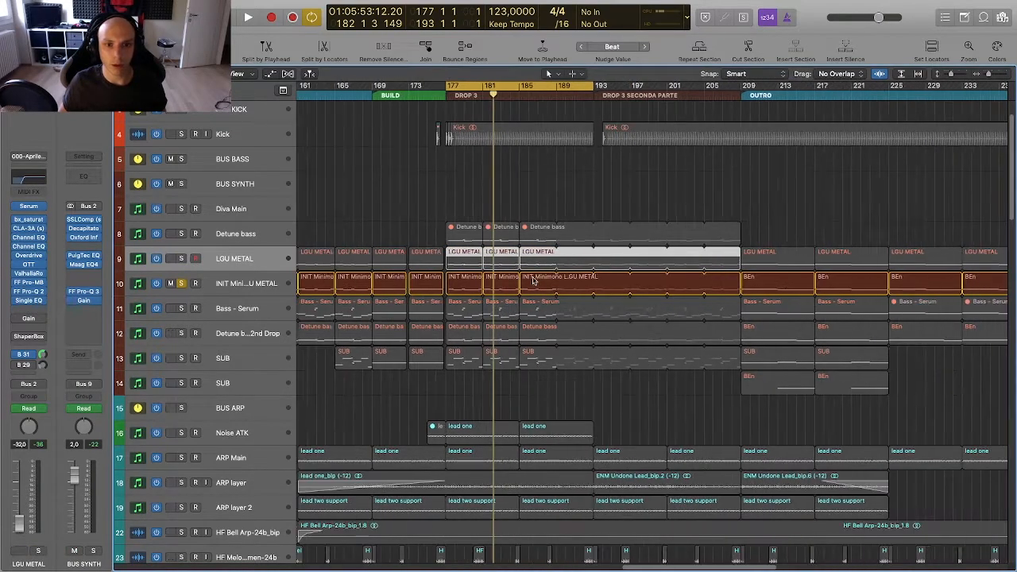
key("super+Down")
key("super+Down")
scroll(506, 264, "left", 10)
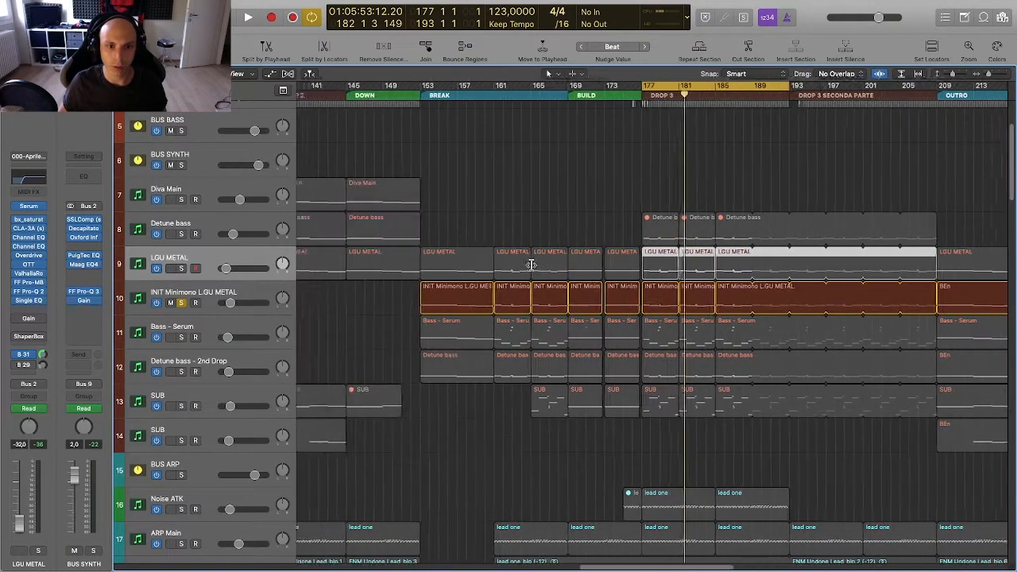
scroll(634, 294, "right", 10)
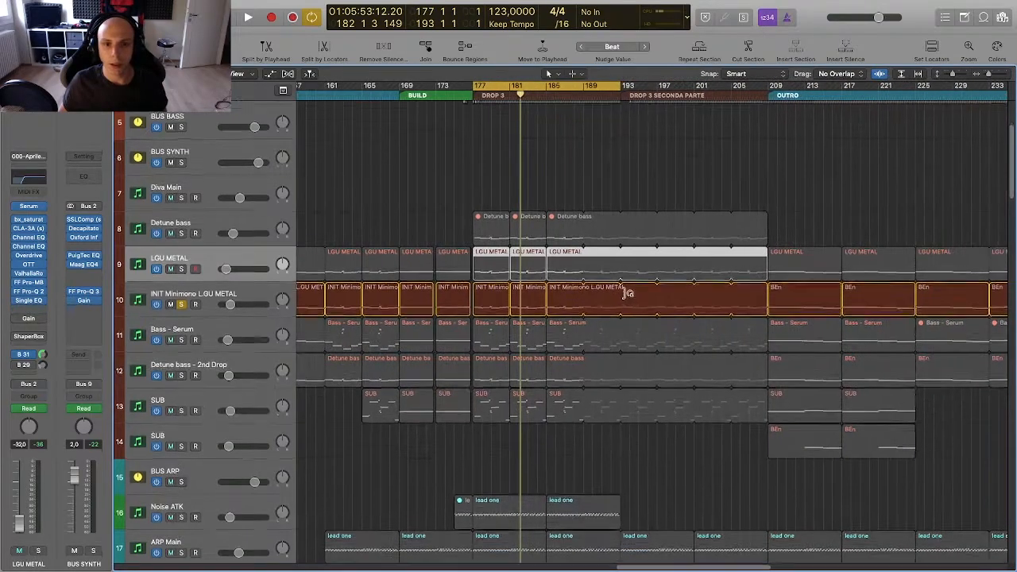
key("super+Right")
key("super+Down")
left_click(241, 304)
key("space")
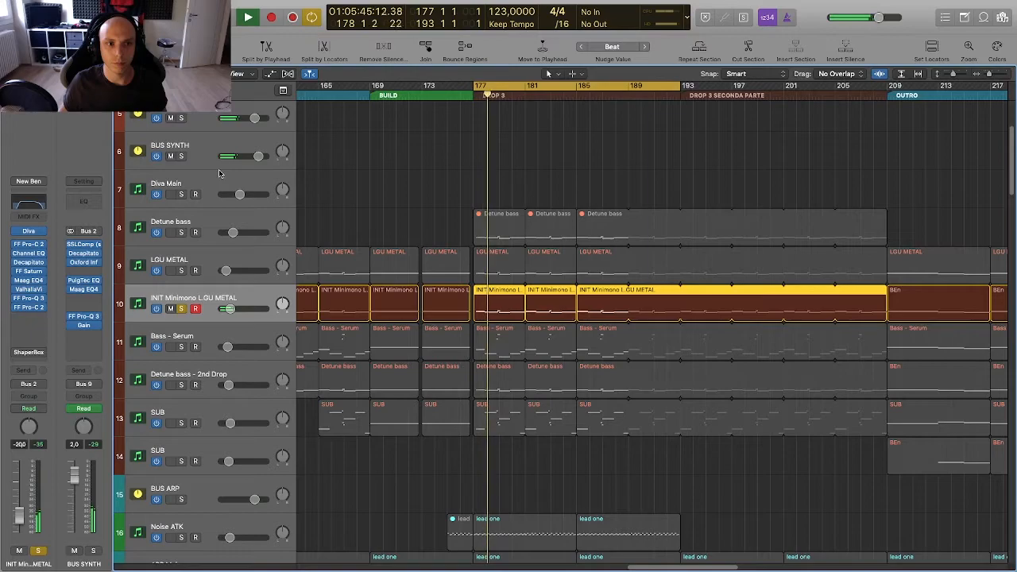
key("space")
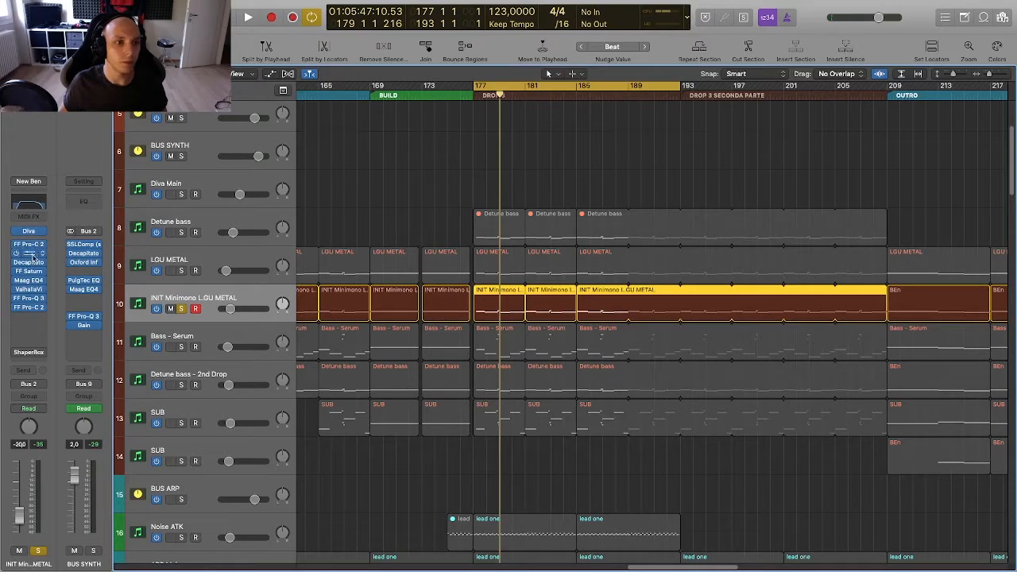
Step: Review the FF Pro-C 2 compressor and FF Saturn 2 saturation settings on the INIT Minimono LGU METAL track
scroll(402, 286, "down", 1)
scroll(402, 286, "left", 2)
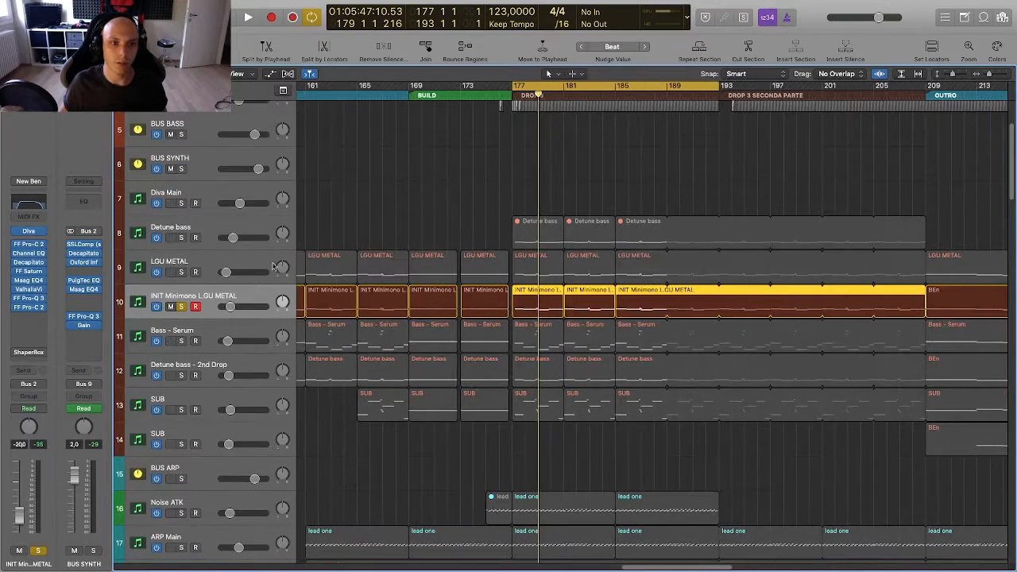
left_click(32, 248)
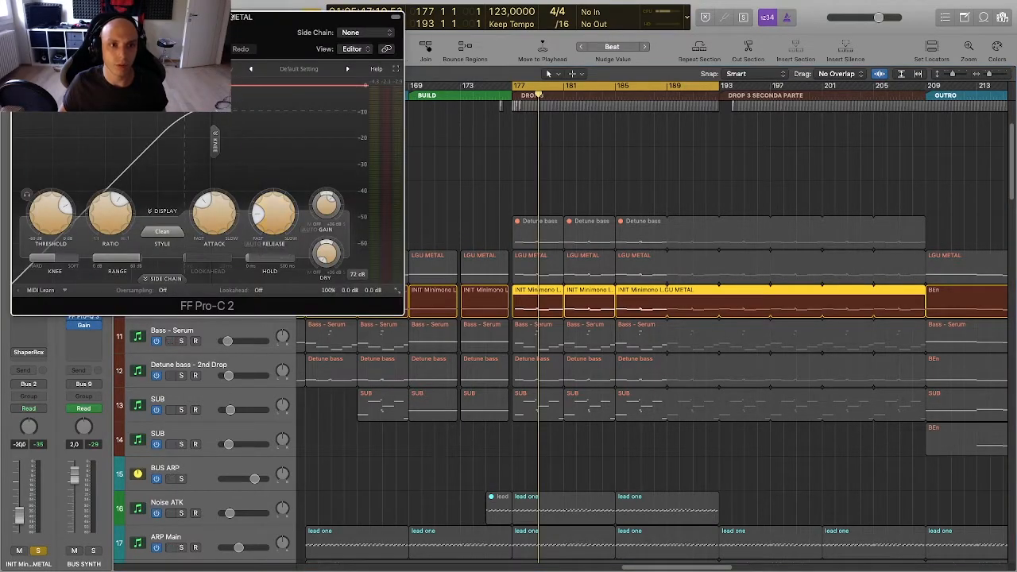
left_click_drag(251, 52, 410, 117)
left_click(178, 81)
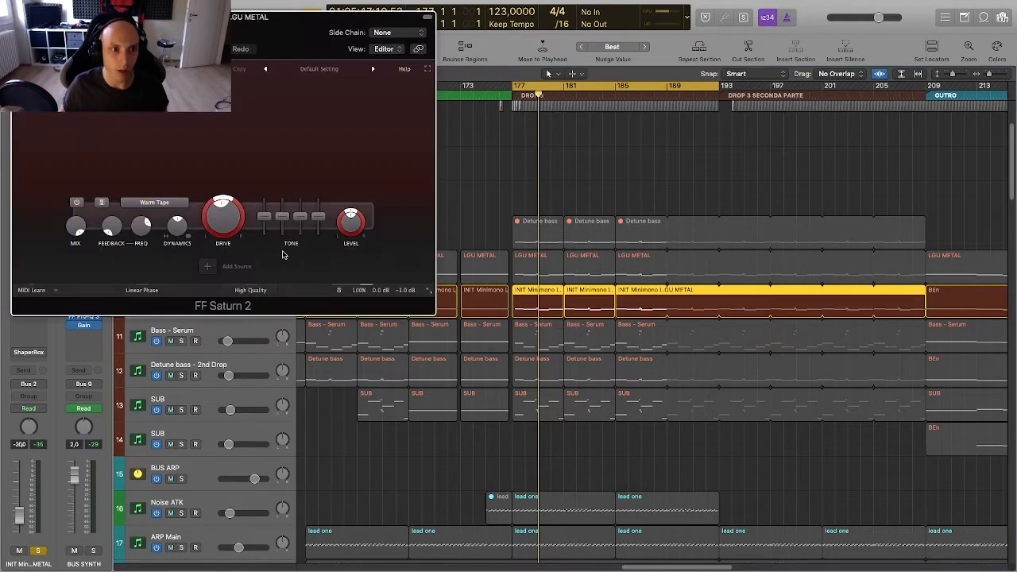
left_click(19, 17)
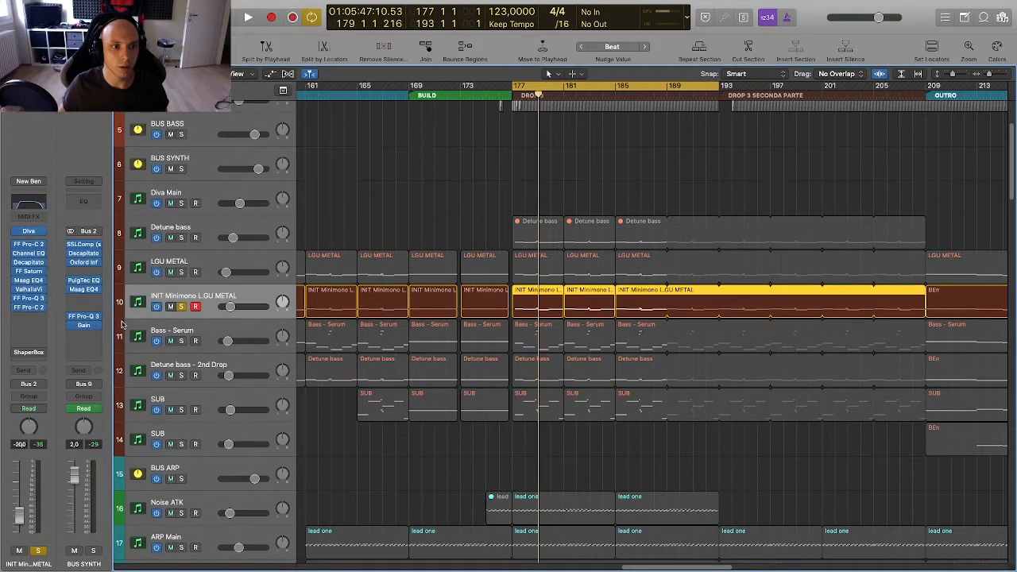
Step: Review the Maag EQ4, ValhallaVintageVerb and FF Pro-Q 3 settings on the INIT Minimono LGU METAL track
left_click(28, 281)
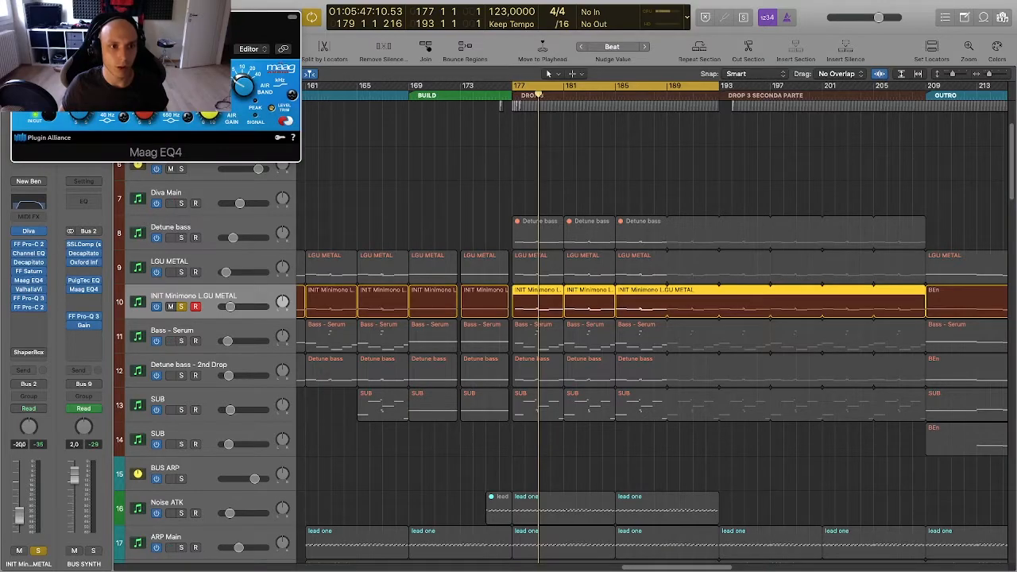
left_click(19, 16)
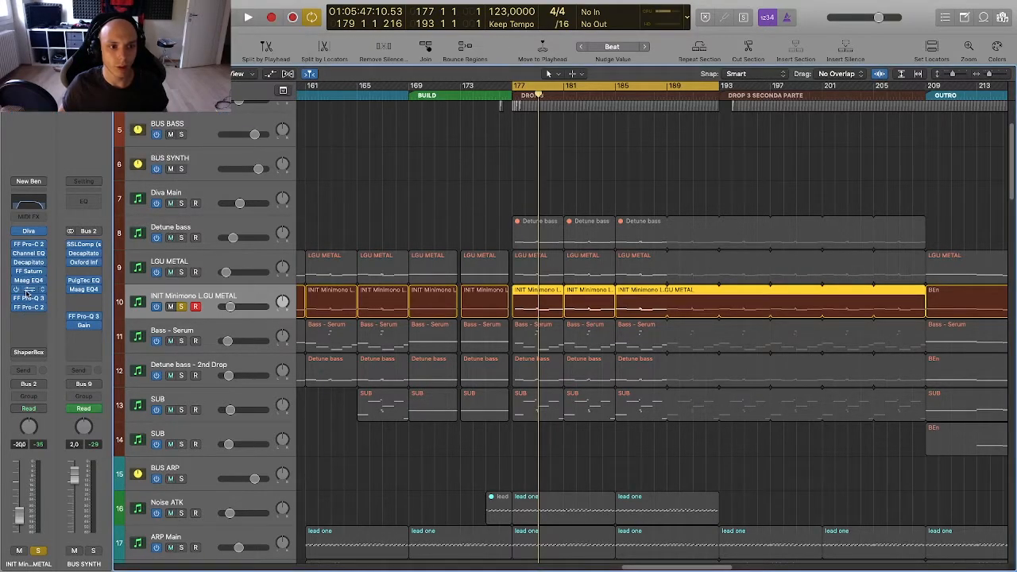
left_click(98, 296)
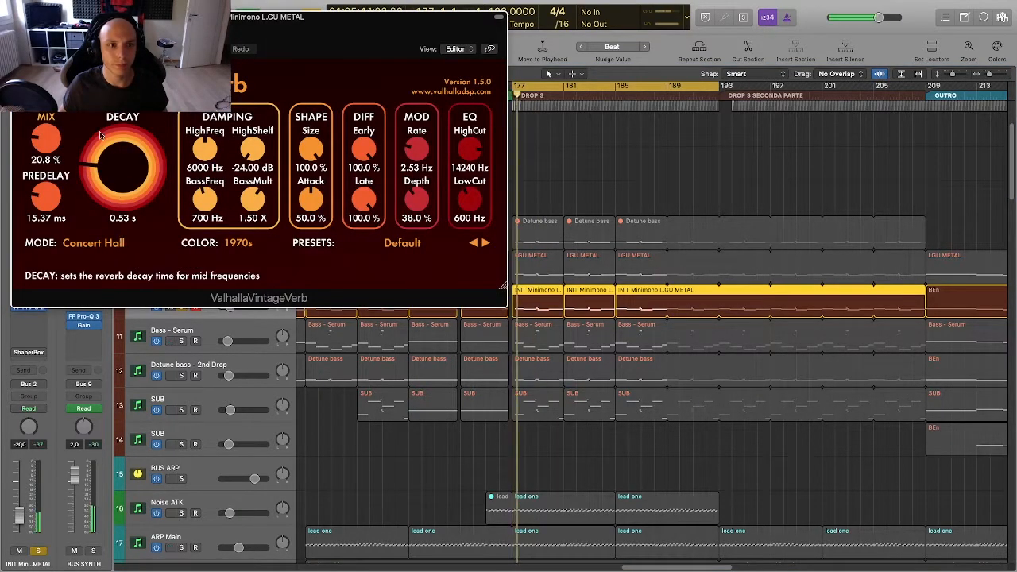
left_click_drag(248, 39, 503, 102)
left_click(272, 80)
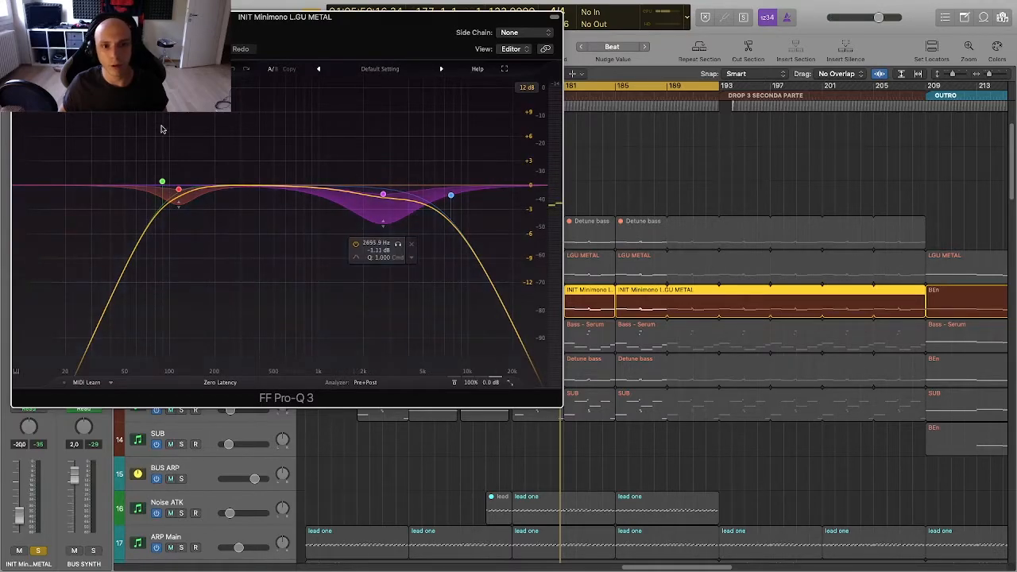
key("super+w")
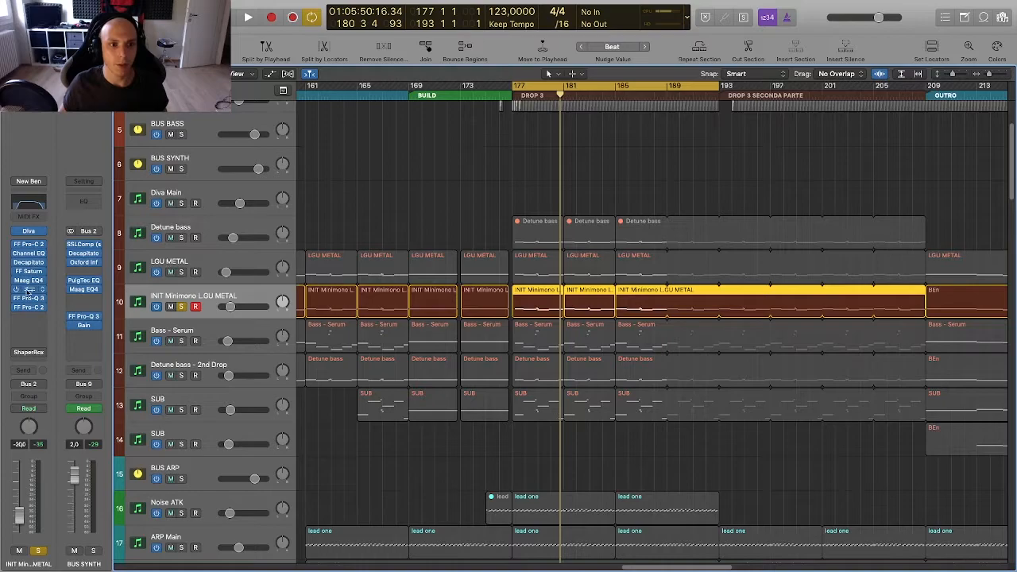
Step: Replay INIT Minimono LGU METAL, switch the solo to the Bass - Serum track and audition it in the DROP 3 loop
key("space")
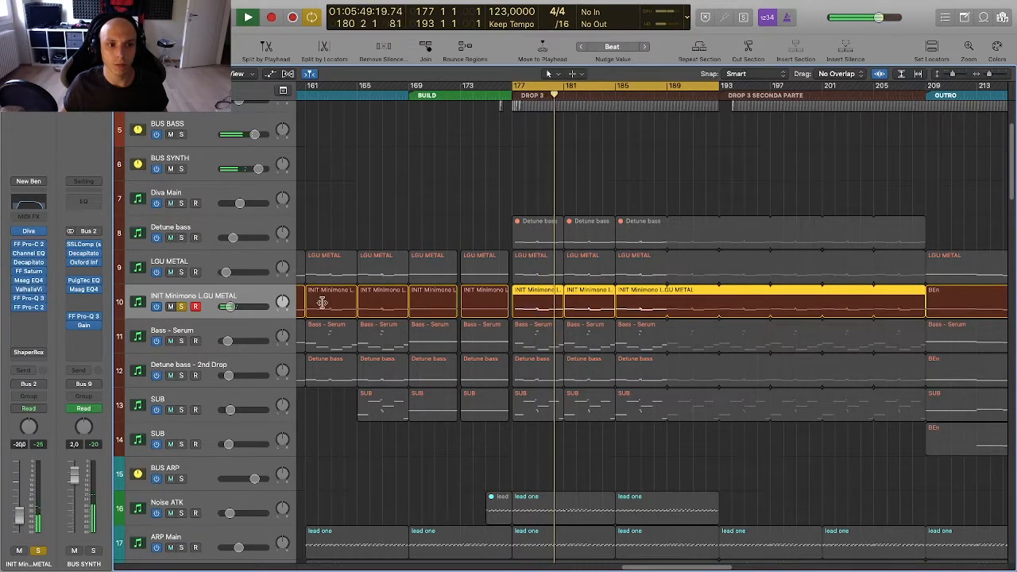
scroll(349, 300, "down", 1)
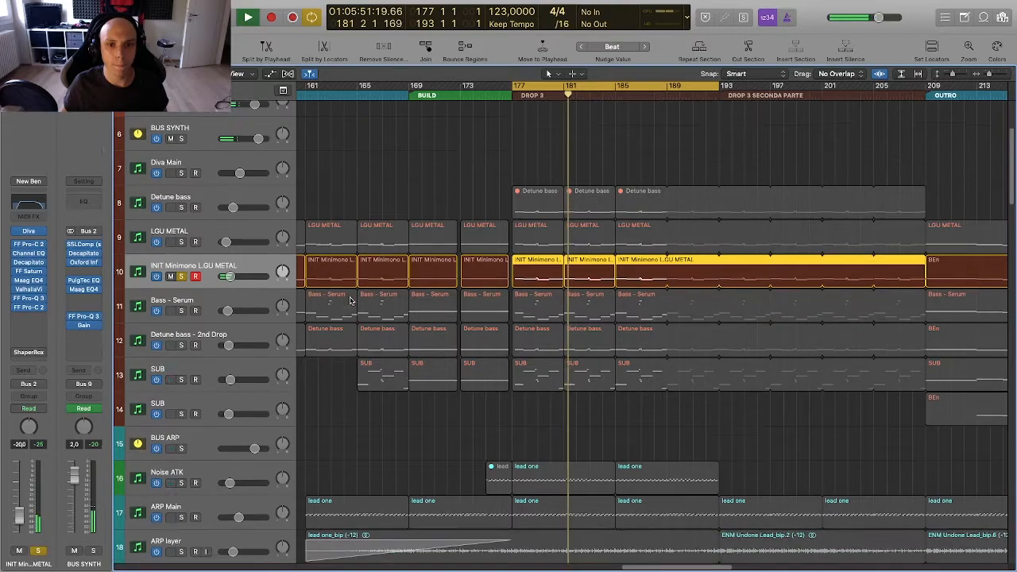
left_click(180, 312)
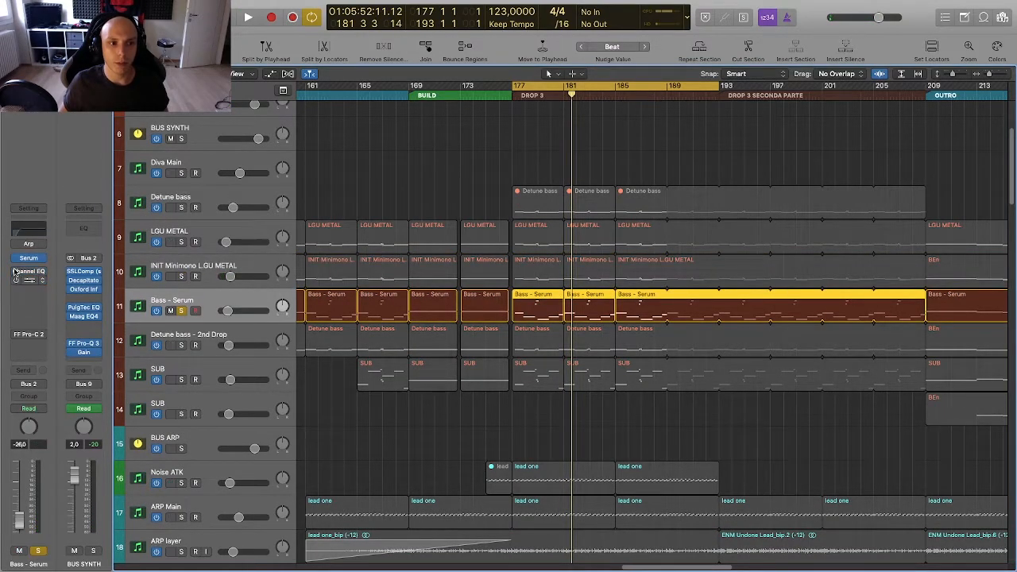
key("space")
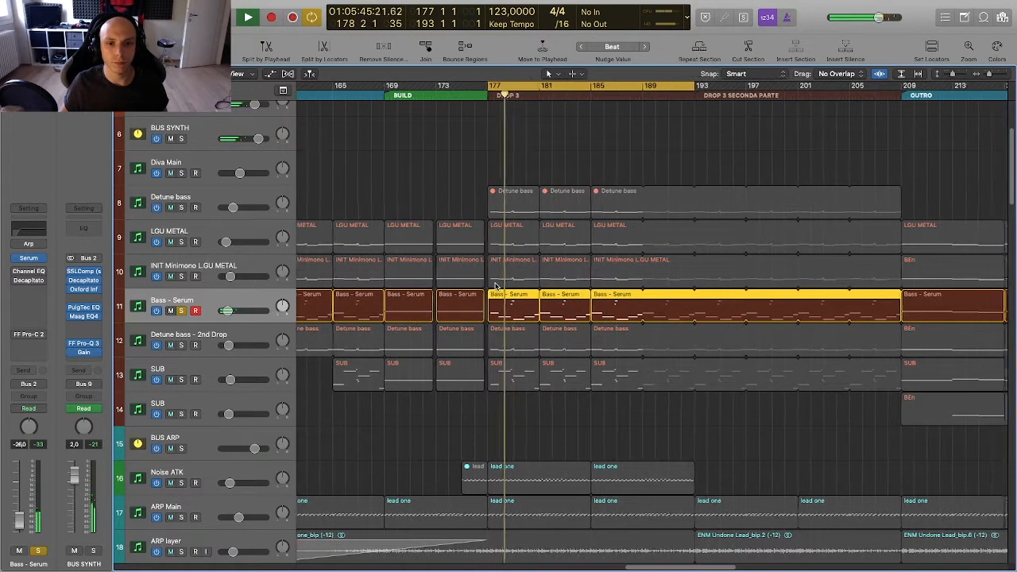
scroll(494, 286, "down", 2)
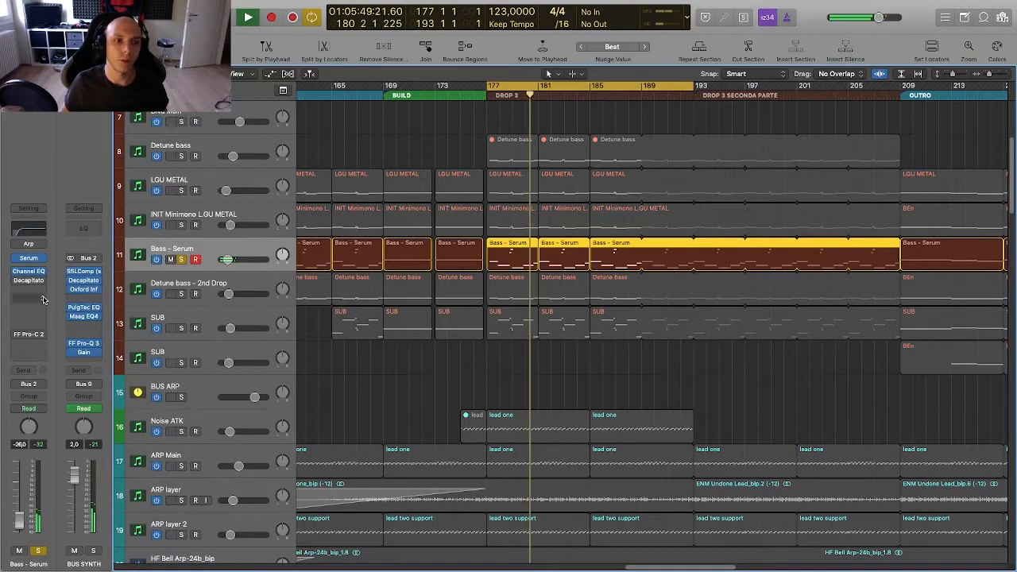
scroll(336, 337, "down", 1)
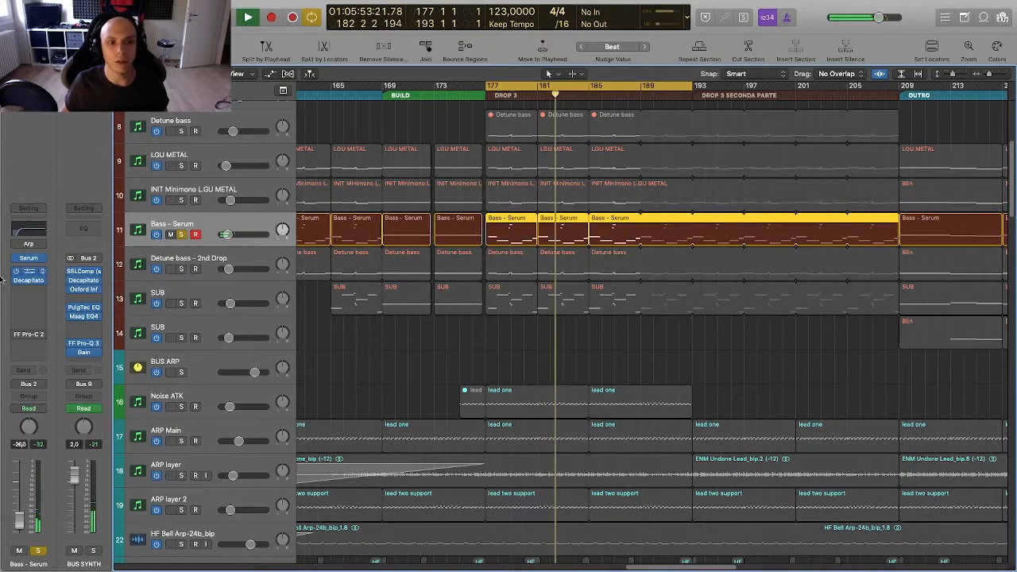
Step: Switch the solo to the Detune bass - 2nd Drop track during playback and check its CLA-2A compressor
left_click(195, 262)
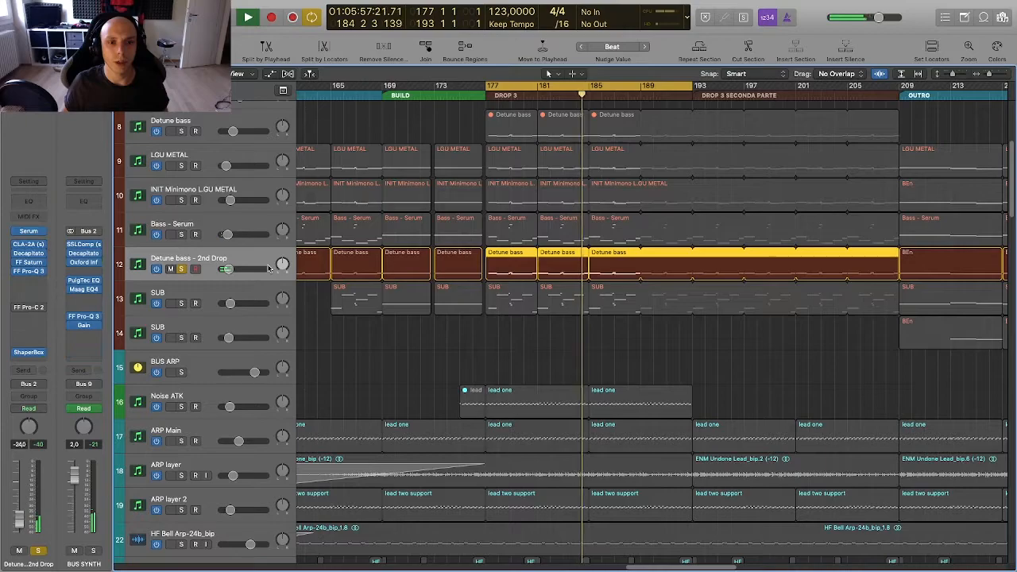
scroll(269, 271, "up", 1)
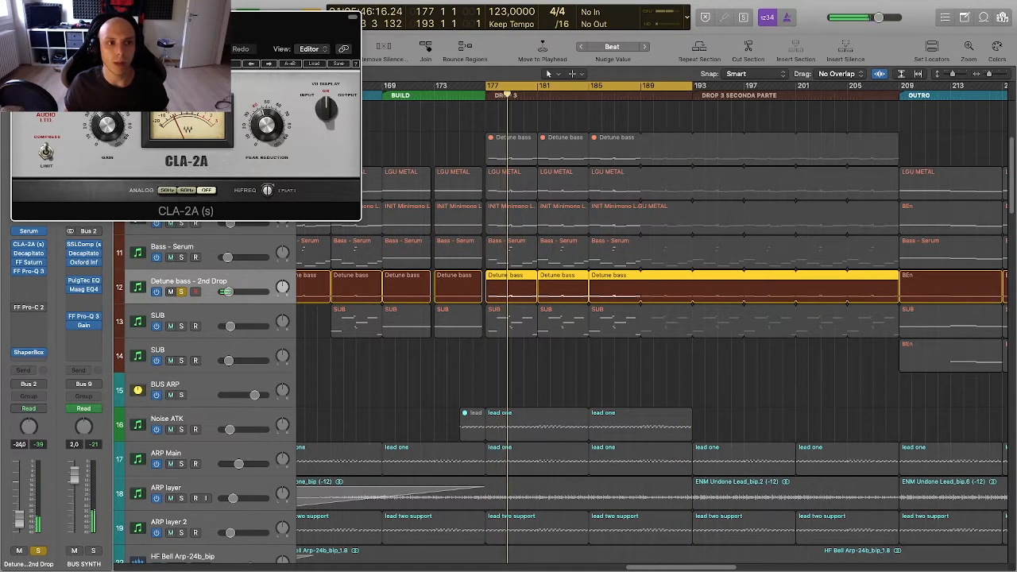
left_click(17, 17)
scroll(309, 290, "down", 3)
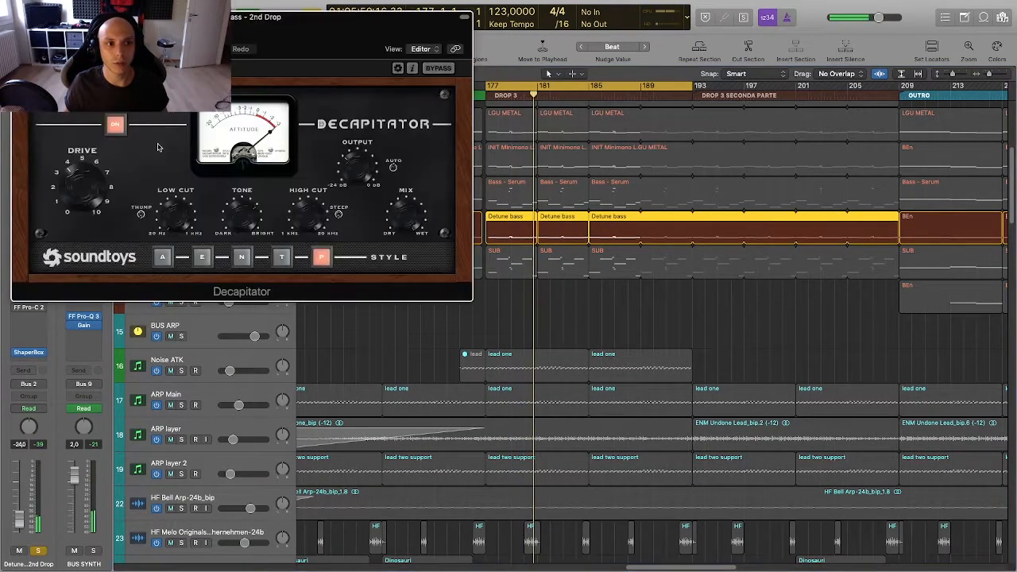
Step: Compare Detune bass - 2nd Drop with Decapitator bypassed and active, and check its FF Saturn plug-in
left_click(448, 68)
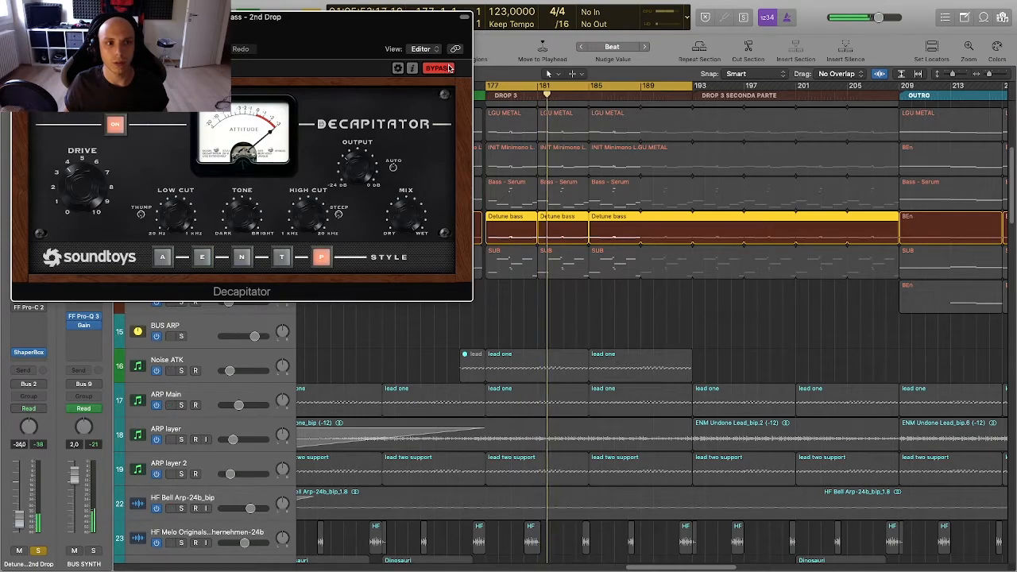
left_click(447, 68)
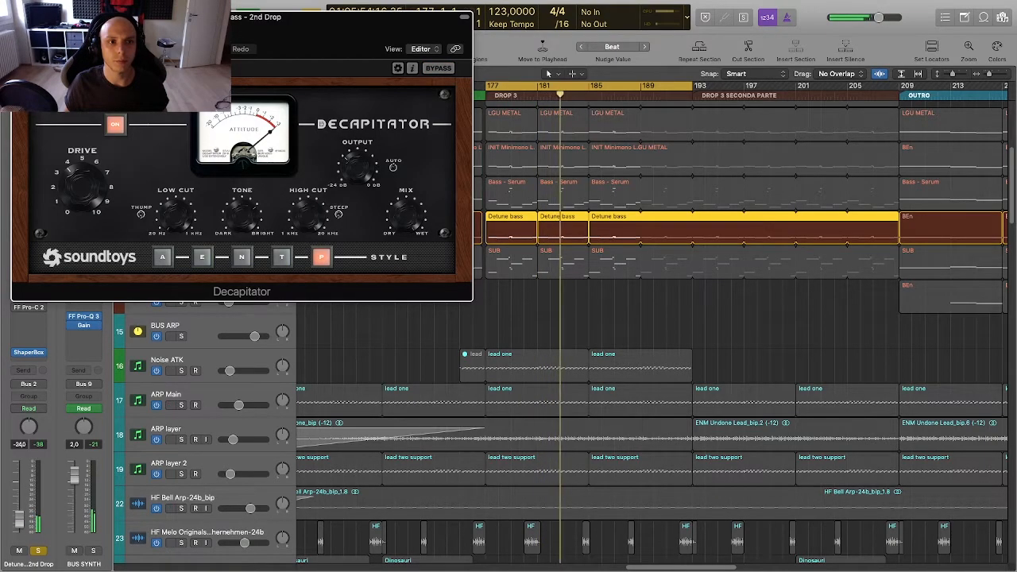
left_click(20, 17)
left_click(29, 263)
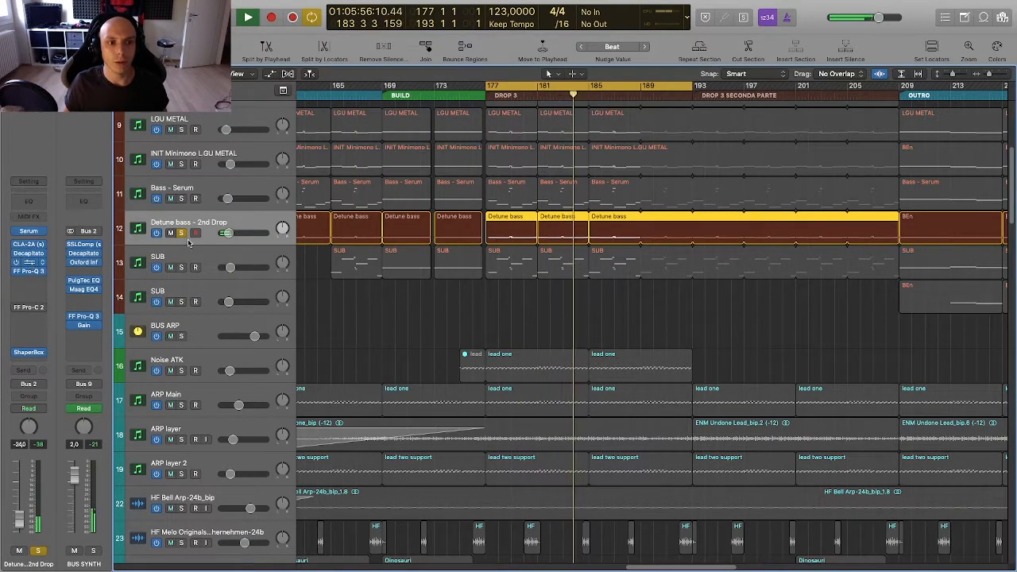
left_click(21, 17)
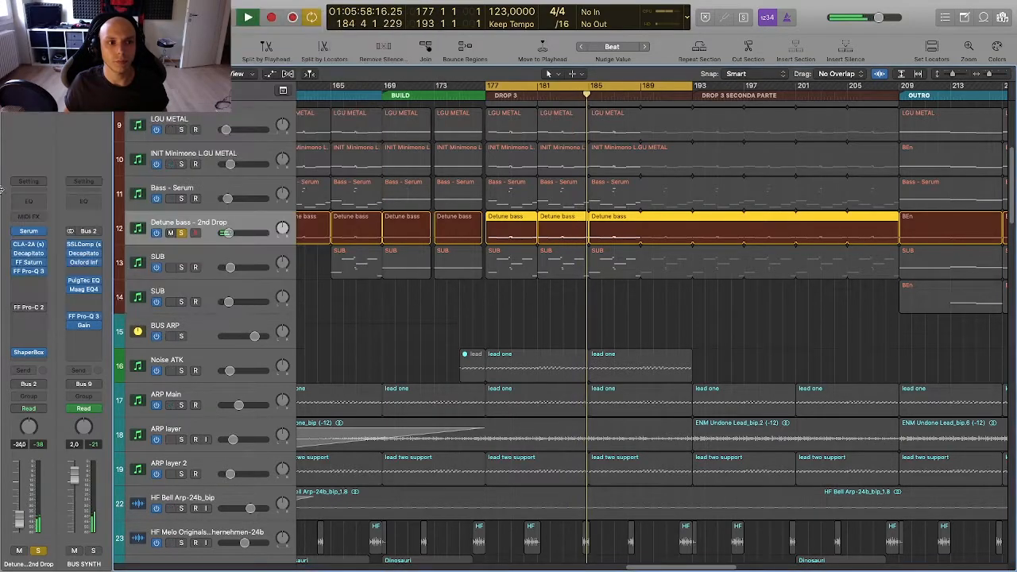
Step: Inspect FF Pro-Q 3 on Detune bass - 2nd Drop, comparing the sound with its high-cut band off and on
left_click(32, 273)
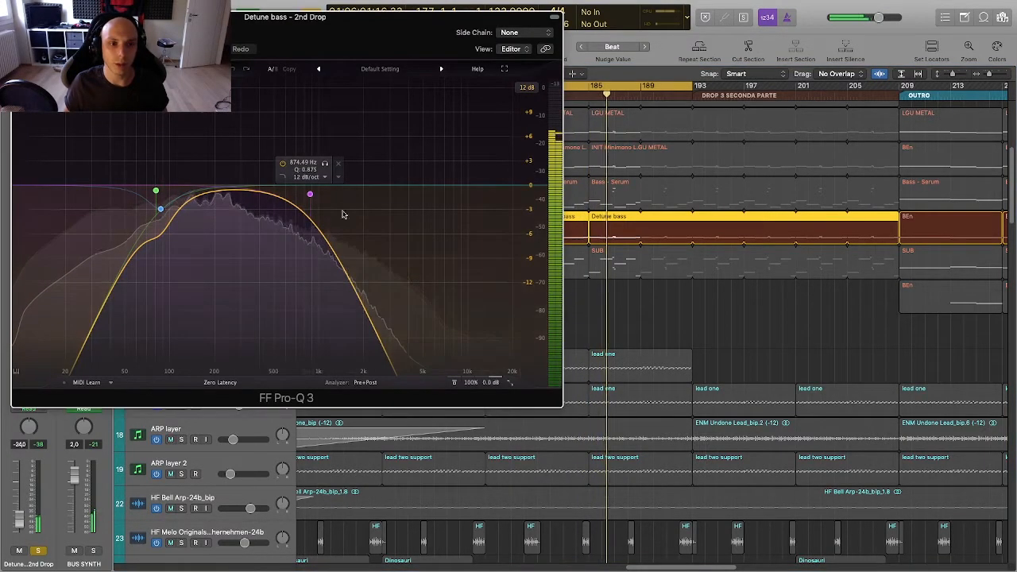
left_click(283, 164)
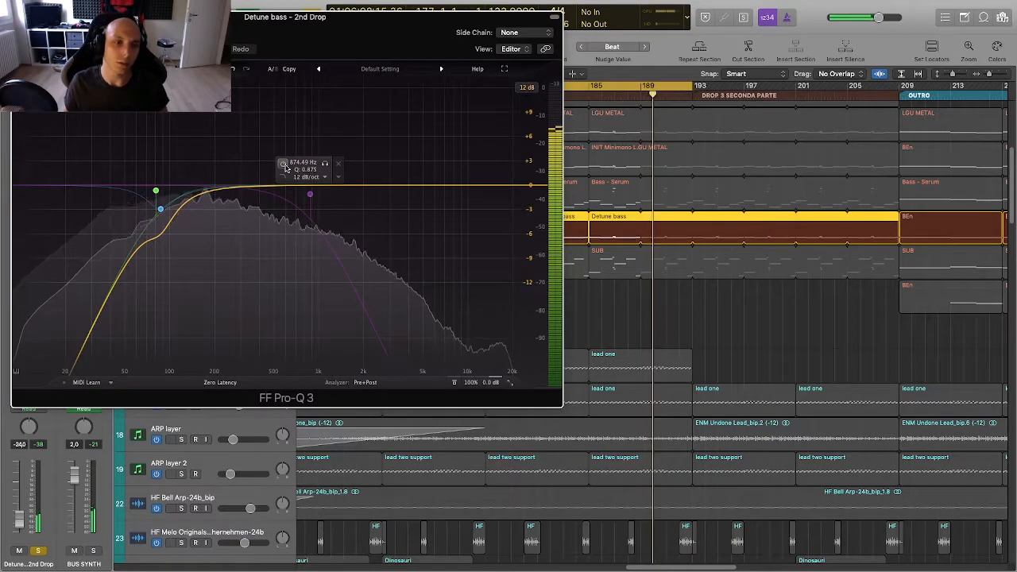
left_click(283, 164)
left_click(19, 17)
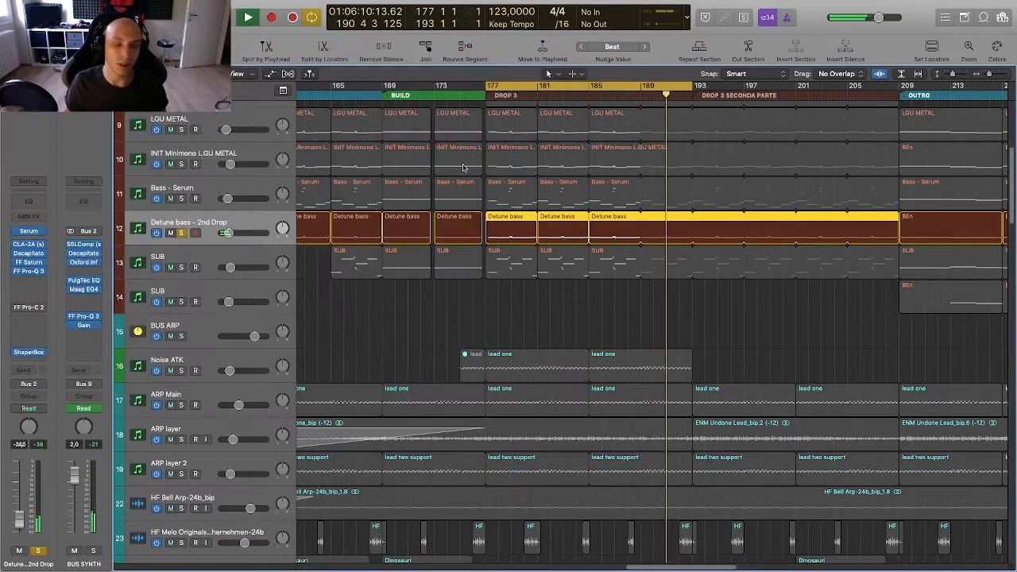
Step: Stop playback and solo the bass tracks from Detune bass through Detune bass - 2nd Drop
key("super+Up")
key("super+Up")
scroll(468, 190, "up", 3)
key("super+Down")
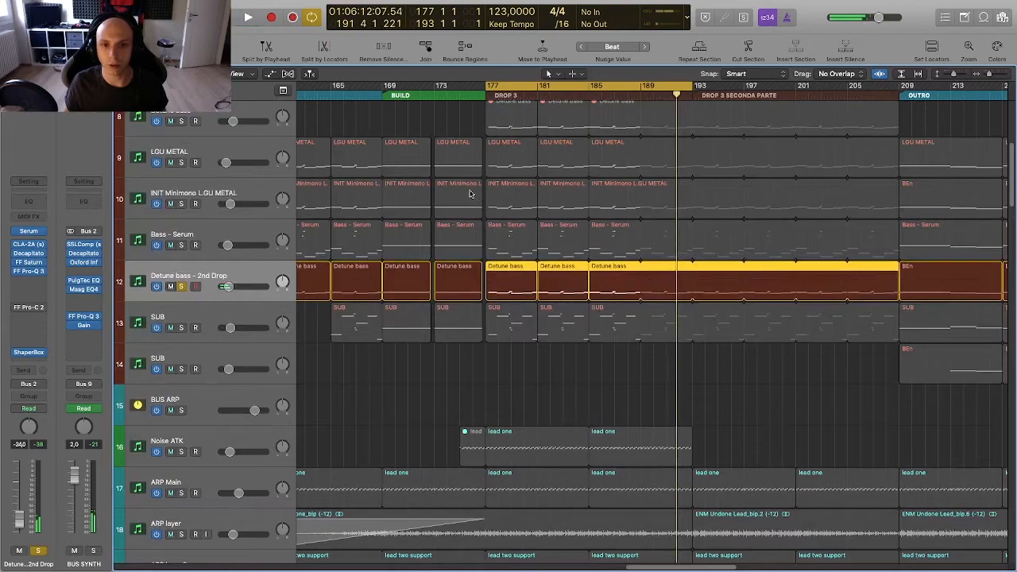
key("super+Up")
scroll(192, 183, "up", 2)
left_click_drag(182, 192, 191, 304)
scroll(493, 270, "down", 2)
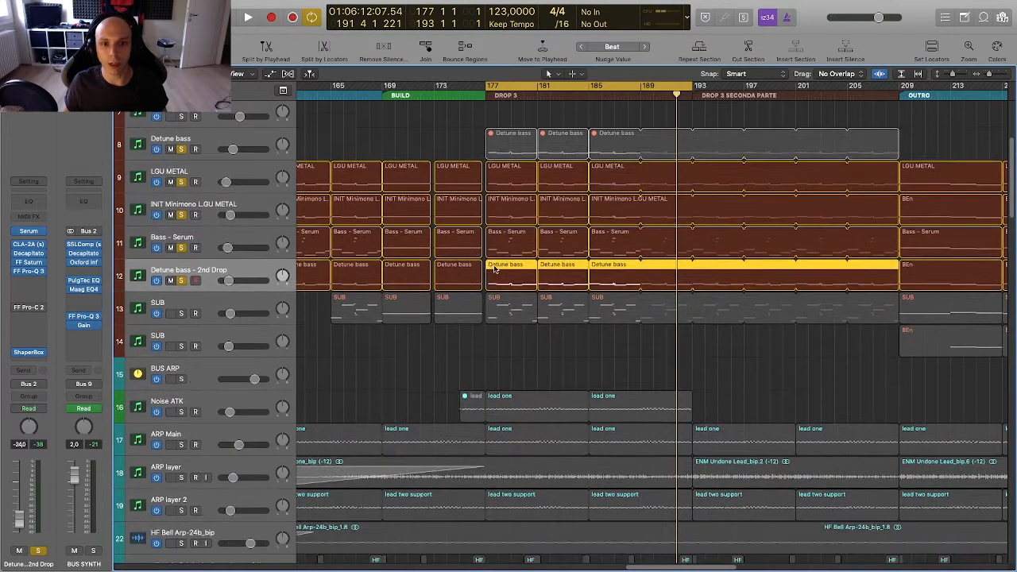
key("super+Down")
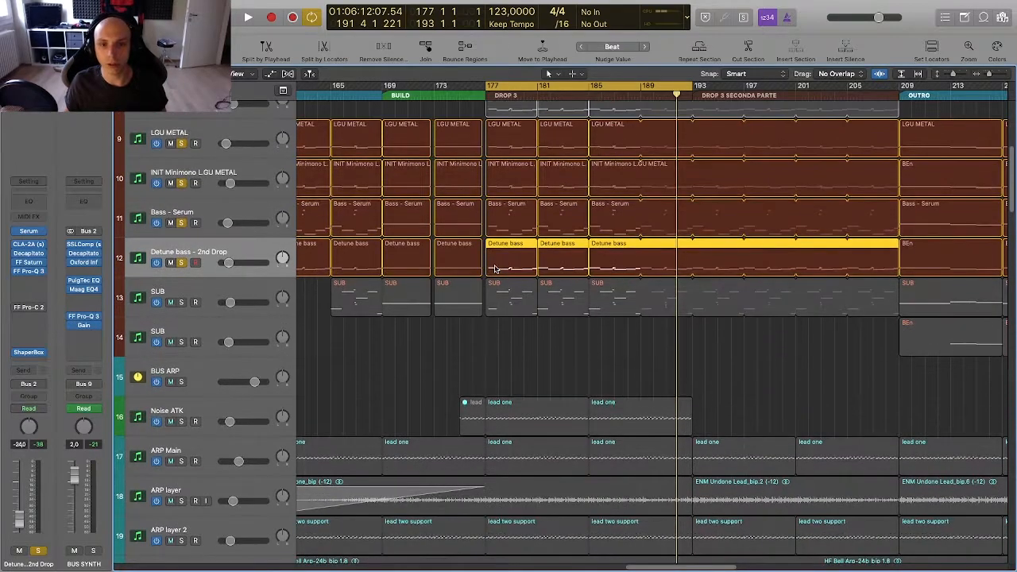
scroll(494, 268, "up", 2)
scroll(504, 267, "down", 3)
scroll(505, 267, "right", 2)
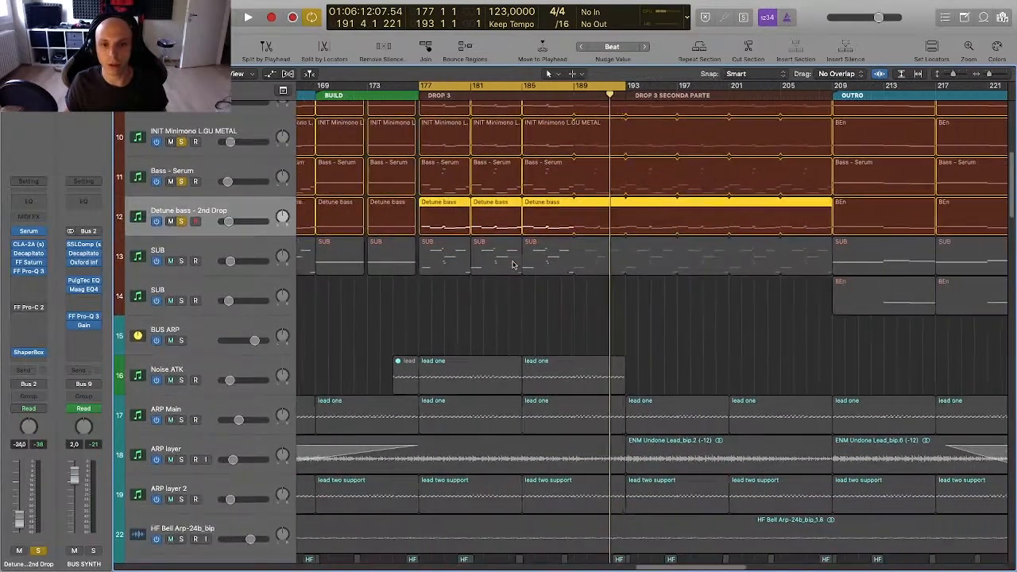
scroll(511, 264, "up", 2)
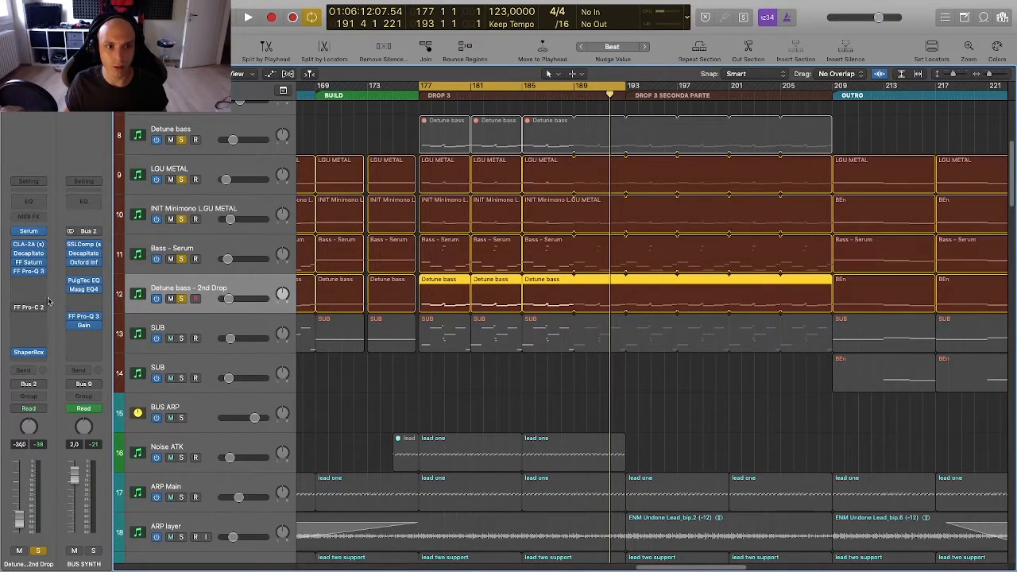
Step: Add the upper SUB track to the soloed bass tracks and play the DROP 3 loop
scroll(257, 316, "down", 1)
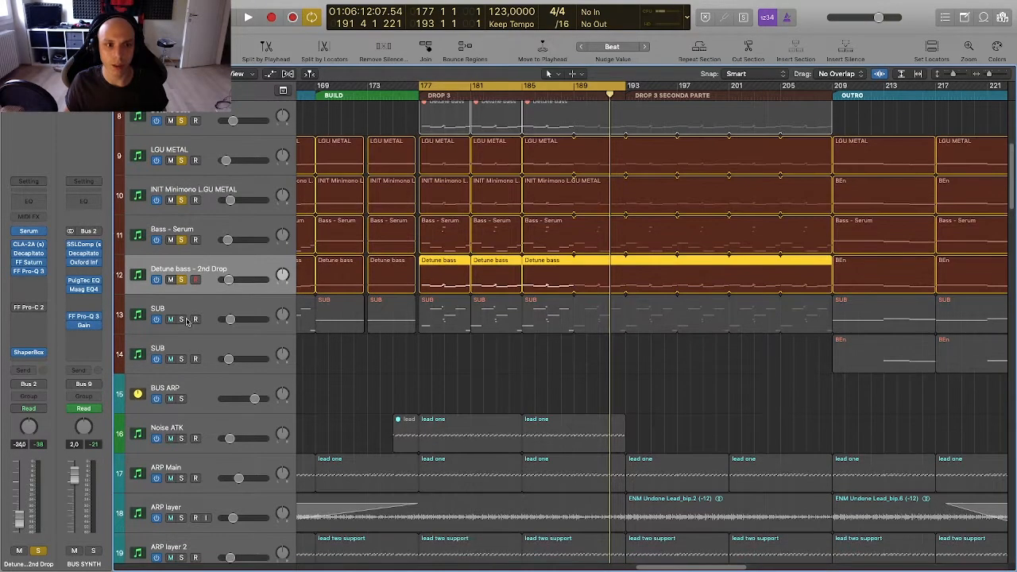
left_click(182, 321)
key("space")
scroll(293, 328, "up", 2)
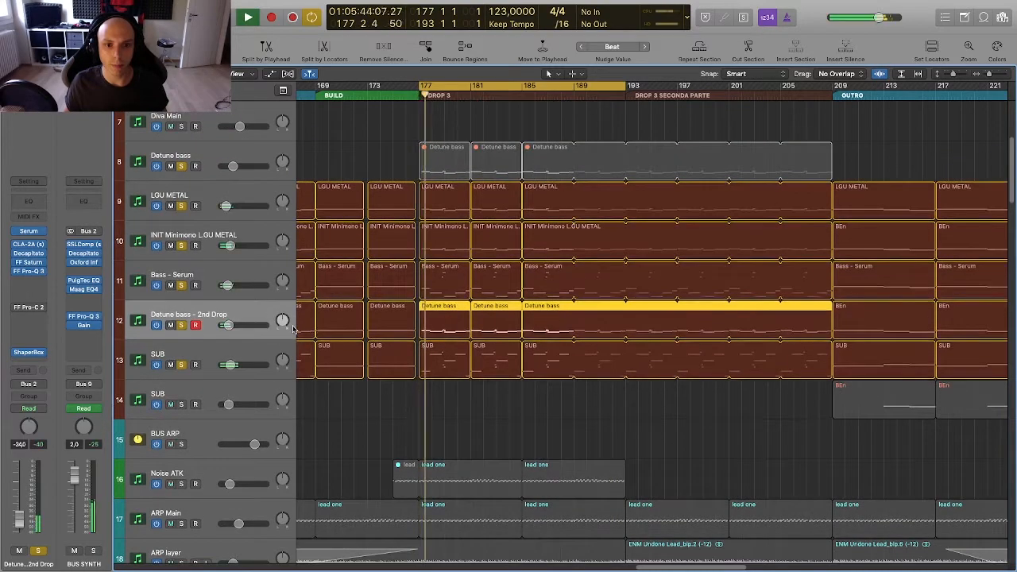
Step: Unsolo LGU METAL through Detune bass - 2nd Drop to hear SUB alone, select the SUB track and stop playback
scroll(387, 323, "up", 1)
left_click_drag(181, 325, 181, 206)
scroll(410, 380, "down", 1)
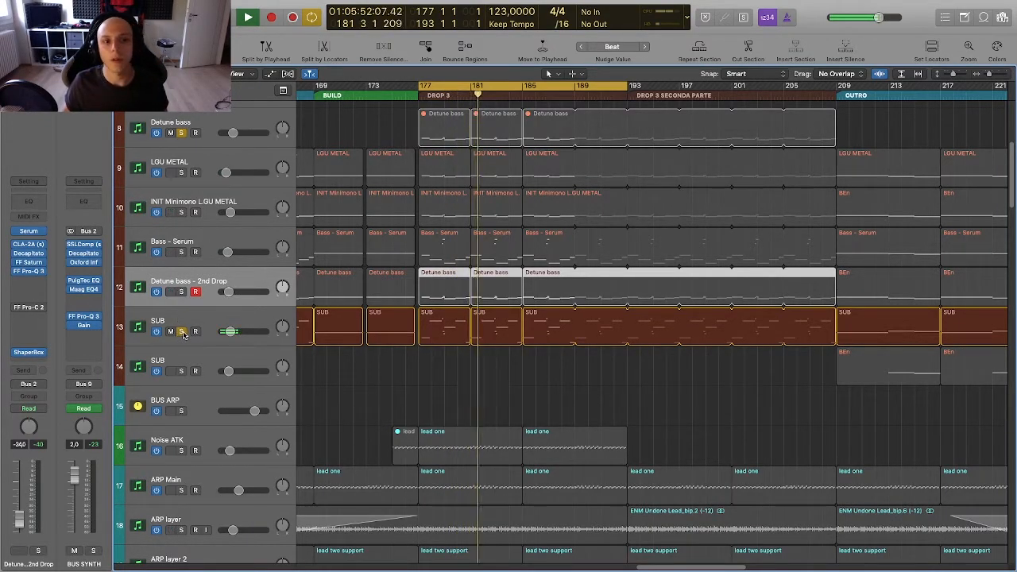
left_click(163, 319)
key("space")
scroll(345, 323, "left", 10)
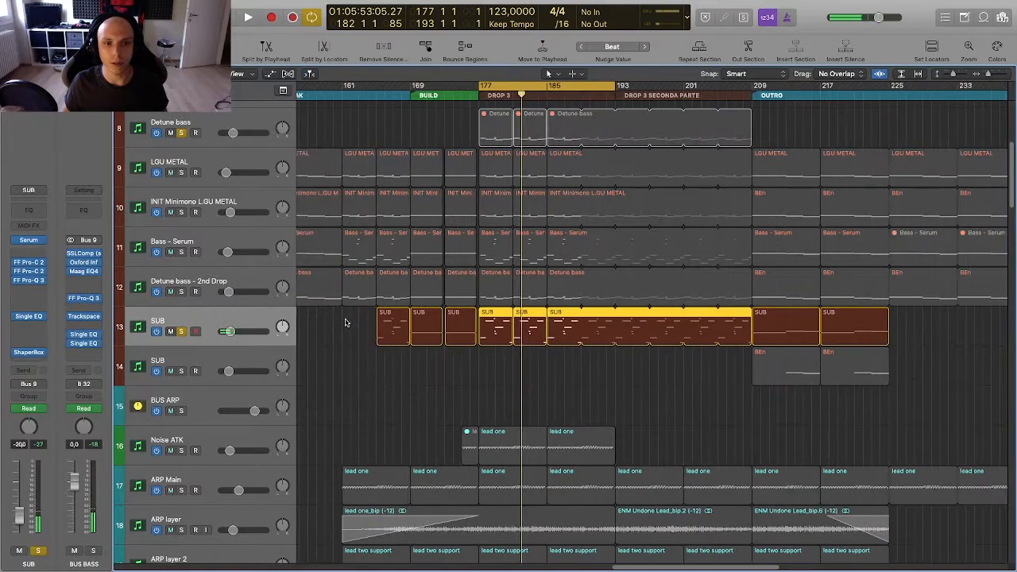
scroll(412, 285, "right", 10)
scroll(411, 285, "down", 2)
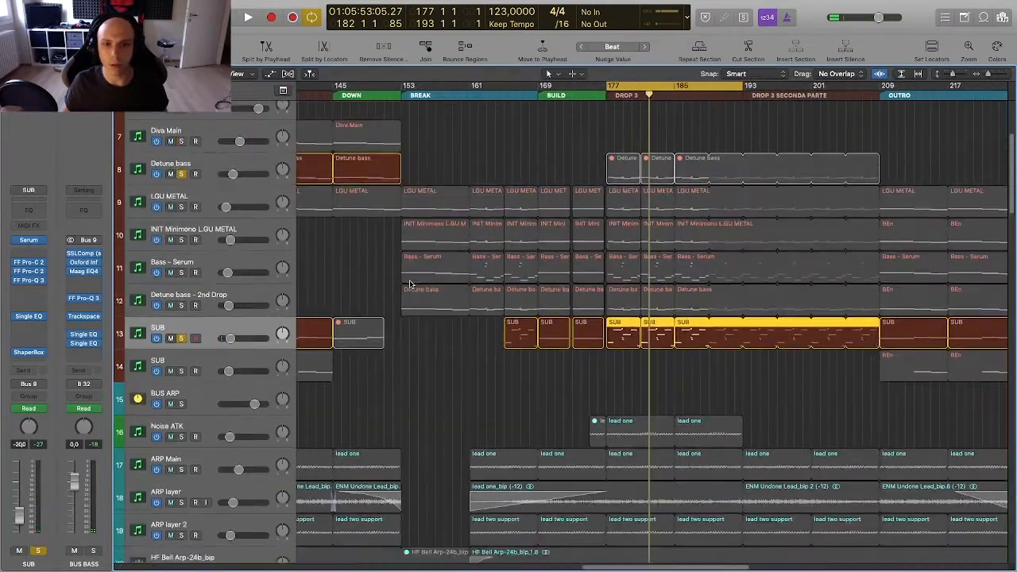
Step: Solo LGU METAL through Detune bass - 2nd Drop again alongside SUB and play the loop
left_click(181, 208)
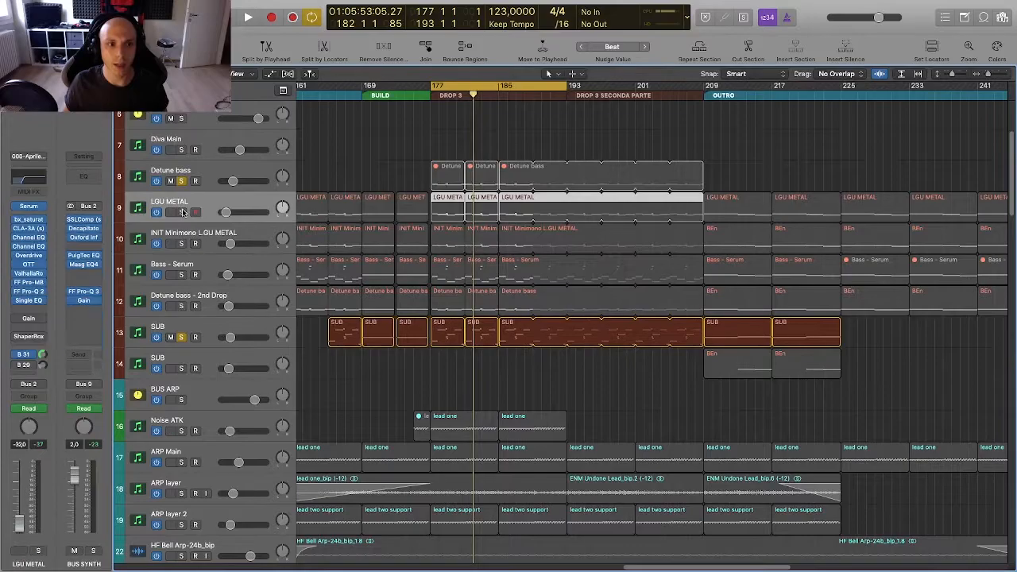
scroll(494, 253, "down", 4)
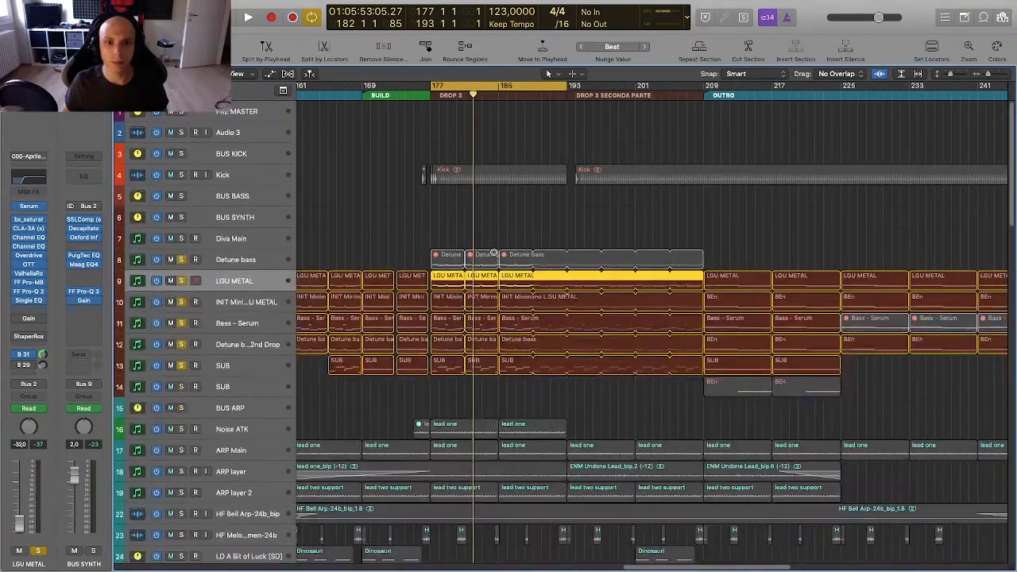
key("space")
scroll(493, 252, "up", 2)
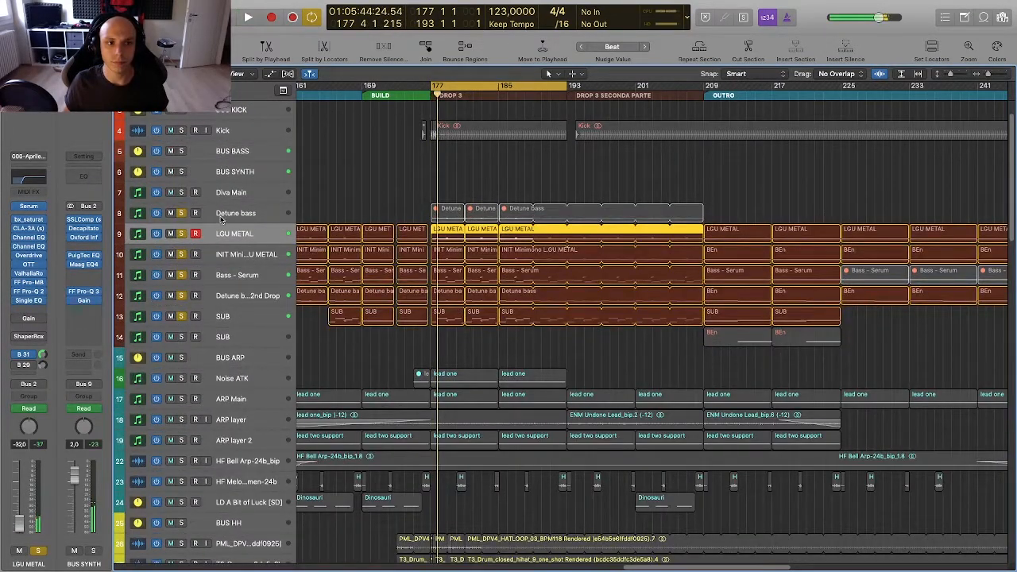
Step: Clear the bass track solos, solo BUS SYNTH and play the loop with its plug-ins from SSLComp to FF Pro-Q 3 bypassed
left_click_drag(183, 214, 184, 318)
left_click(228, 173)
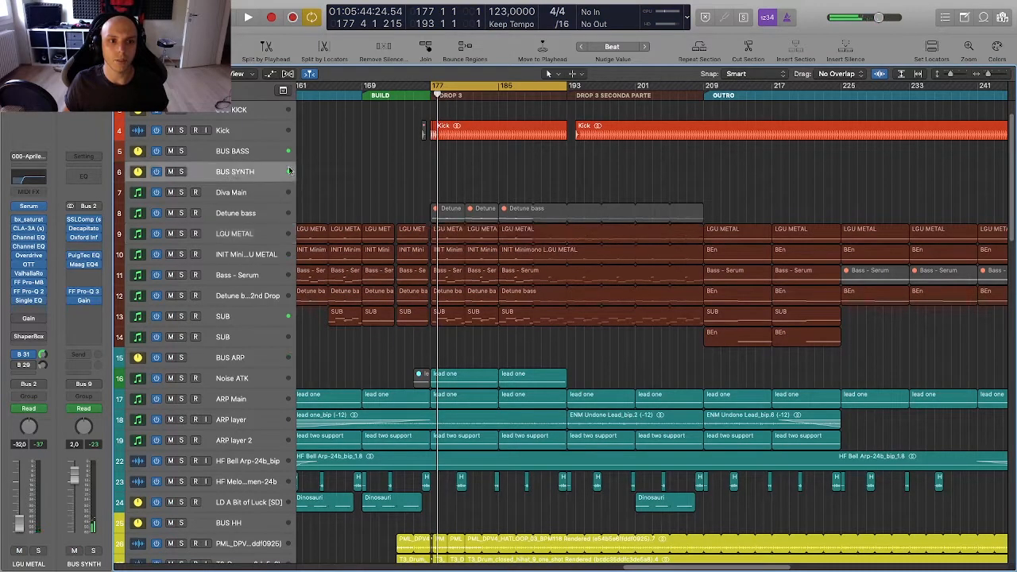
scroll(425, 171, "up", 4)
scroll(300, 206, "up", 3)
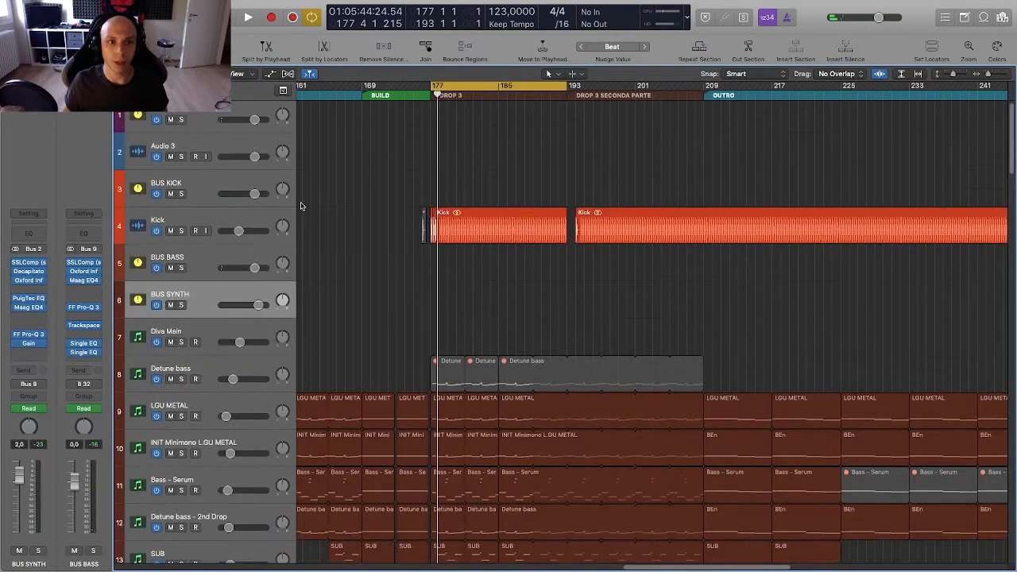
key("s")
key("space")
scroll(204, 259, "down", 2)
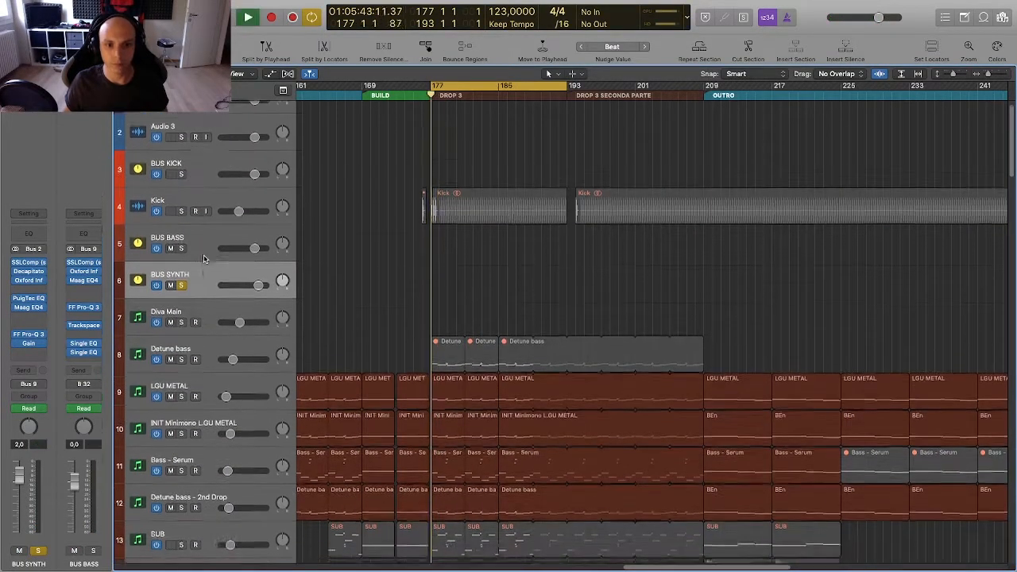
scroll(204, 259, "up", 2)
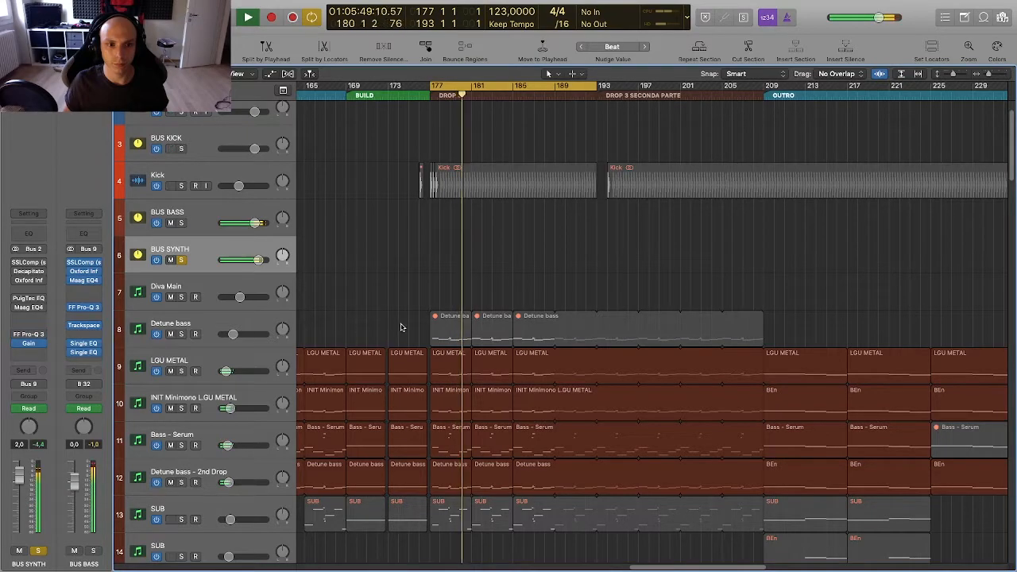
Step: Restart the loop, reselect BUS SYNTH, reactivate its SSLComp plug-in and check the compressor's settings
left_click(224, 176)
key("shift+space")
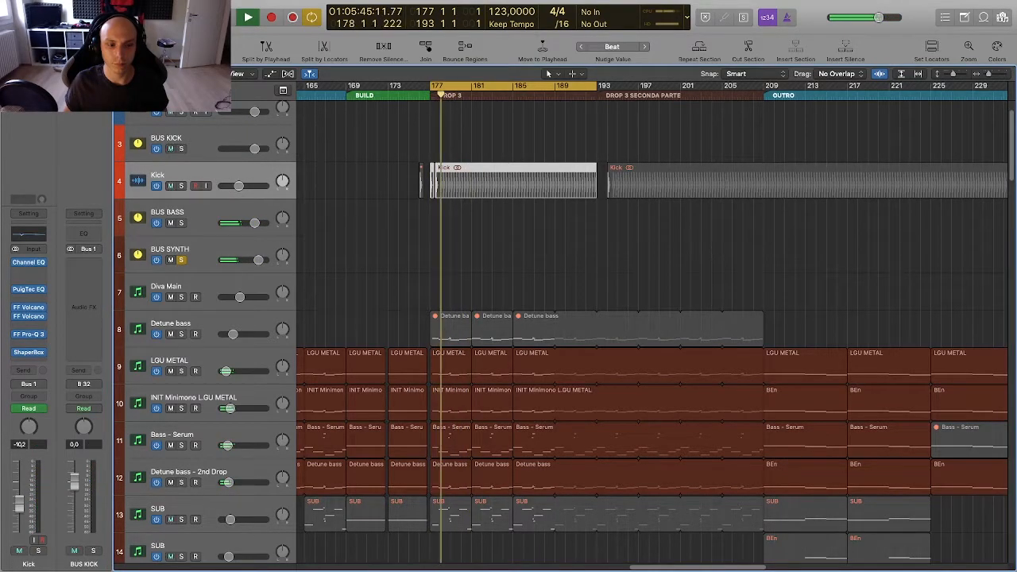
left_click(217, 254)
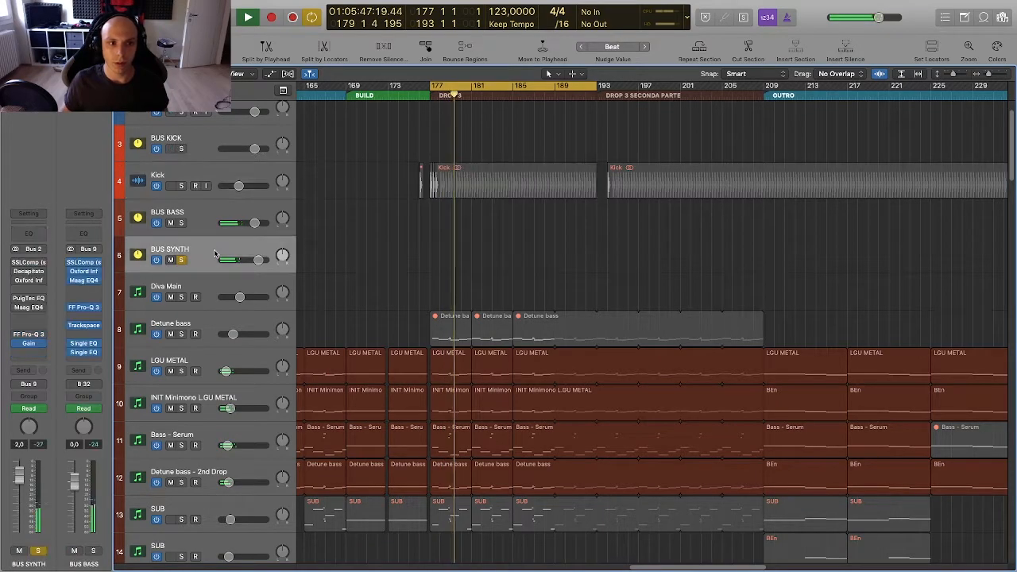
left_click(30, 265)
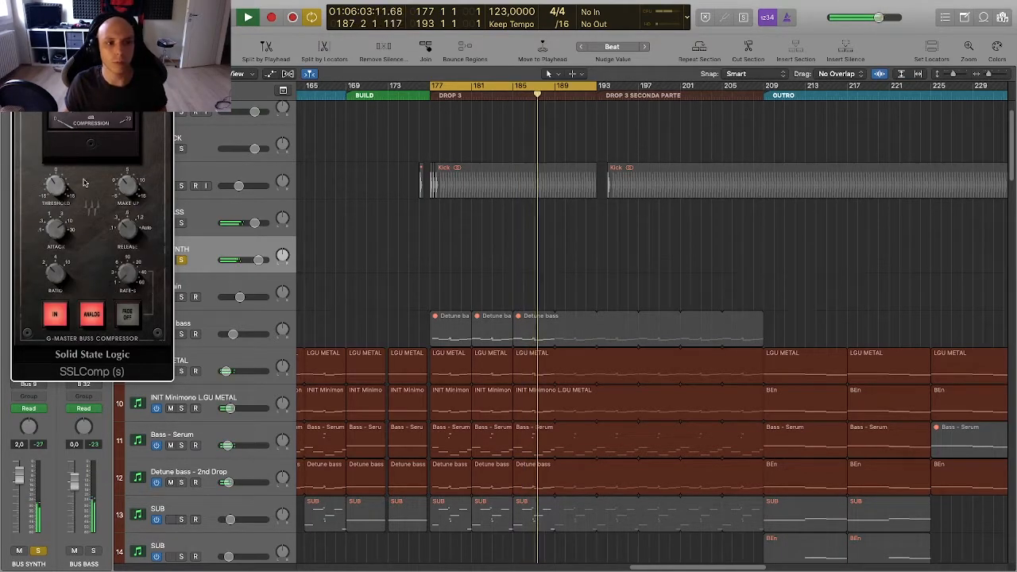
left_click(19, 19)
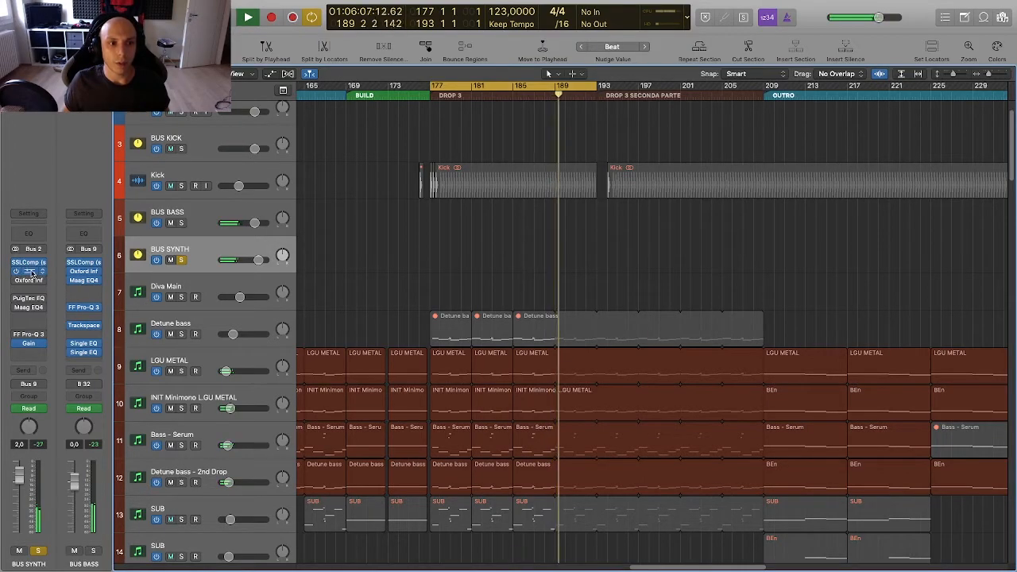
Step: Reactivate Oxford Inflator on BUS SYNTH and review its settings during playback
left_click(30, 280)
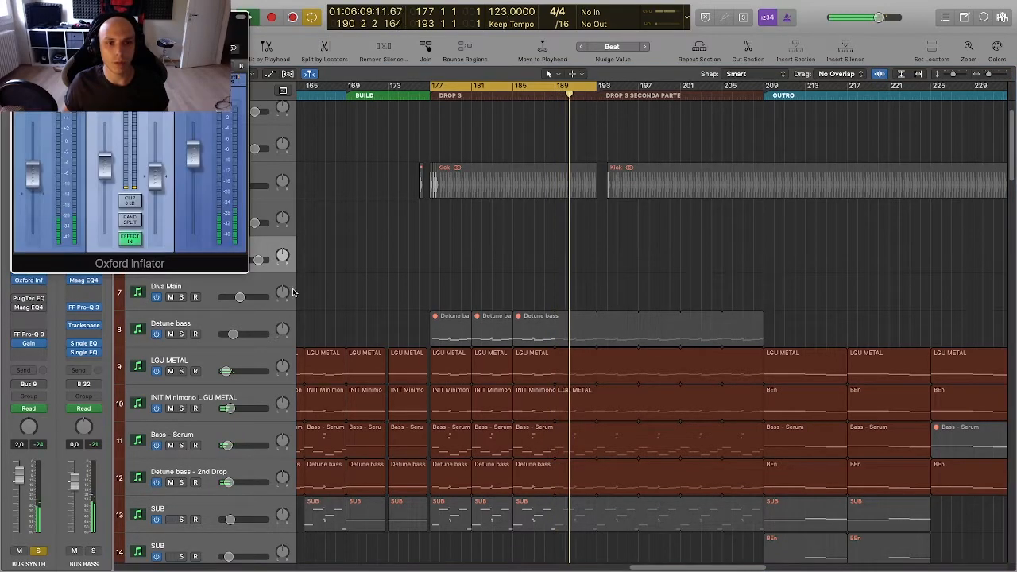
left_click_drag(131, 271, 260, 344)
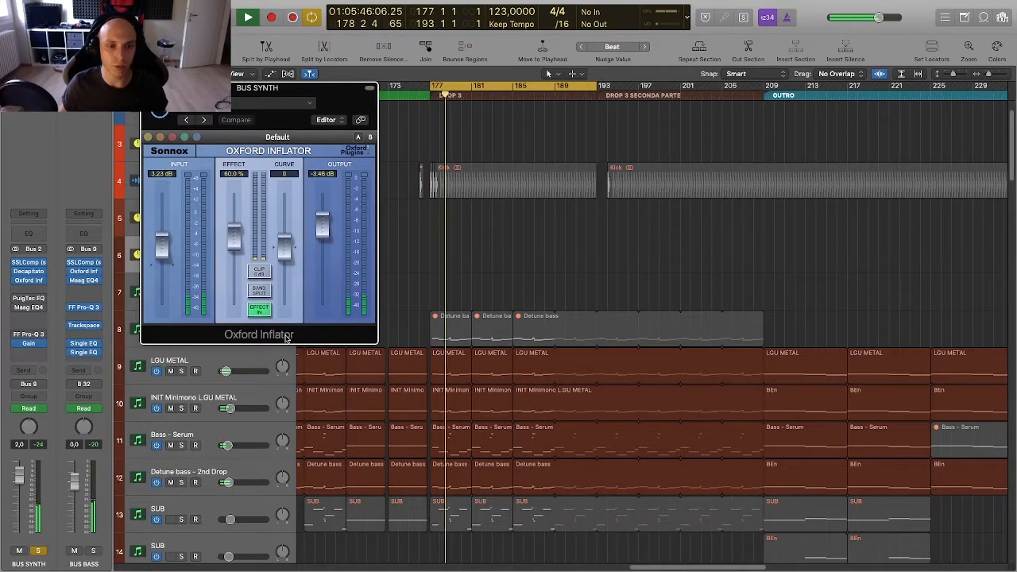
left_click(149, 88)
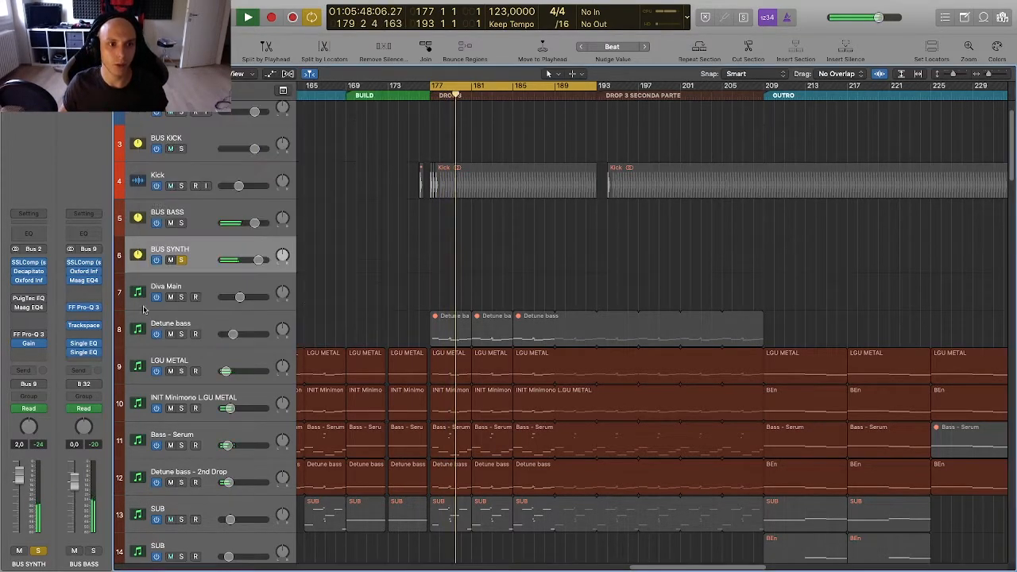
Step: Reactivate PuigTec EQP1A and Maag EQ4 on BUS SYNTH and review each equalizer, pausing and resuming playback
left_click(29, 298)
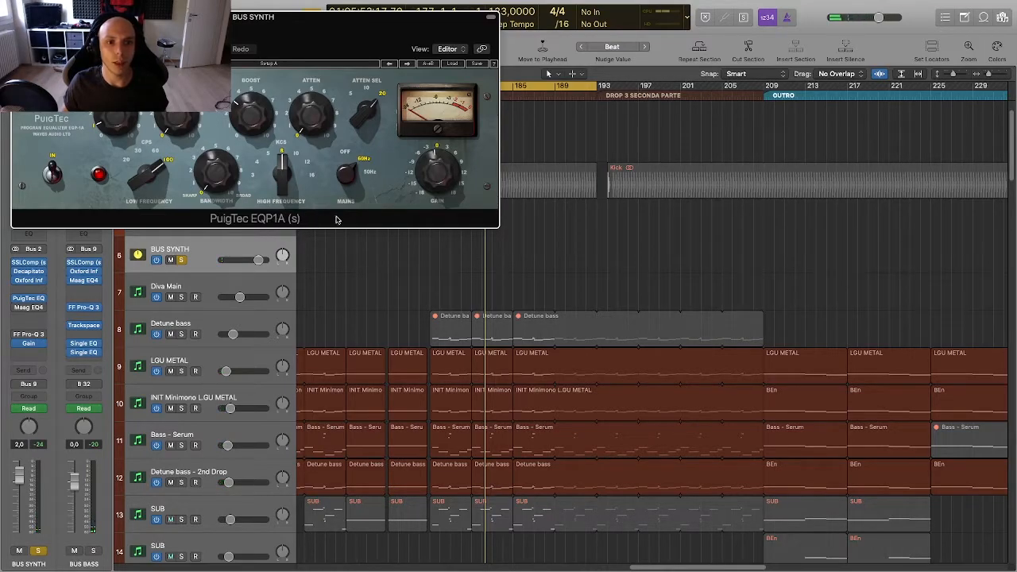
key("space")
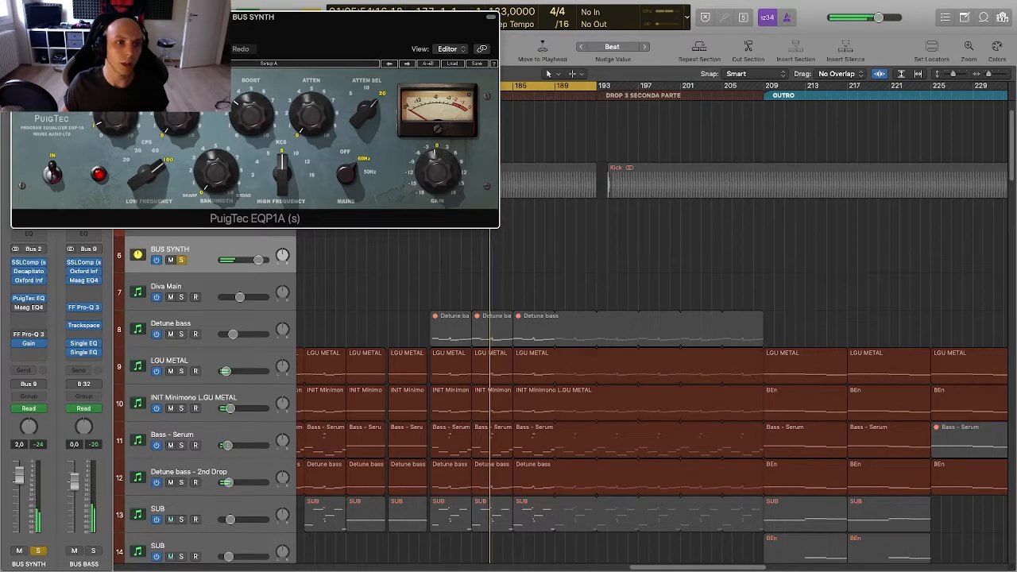
left_click(19, 17)
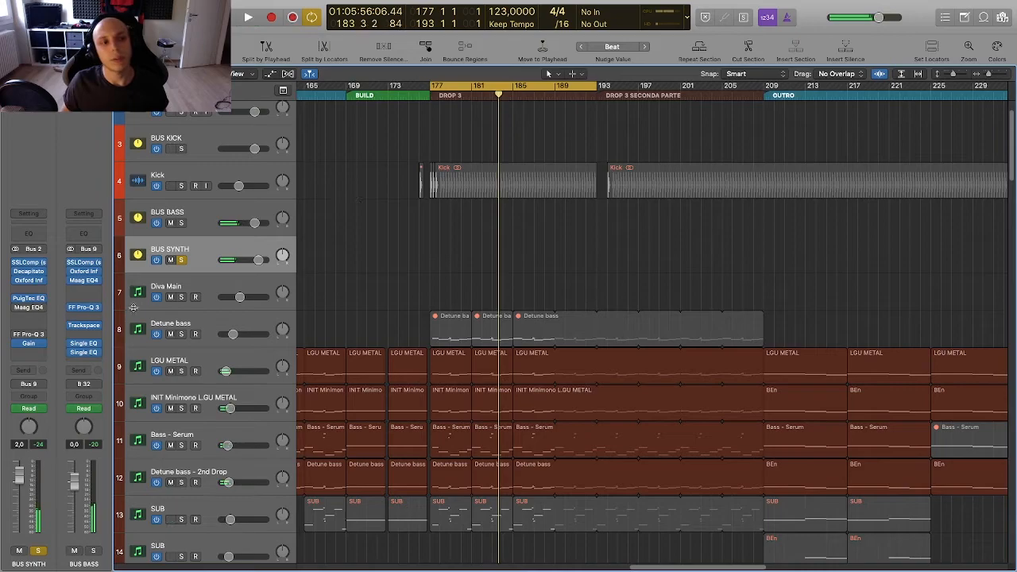
left_click(29, 310)
key("space")
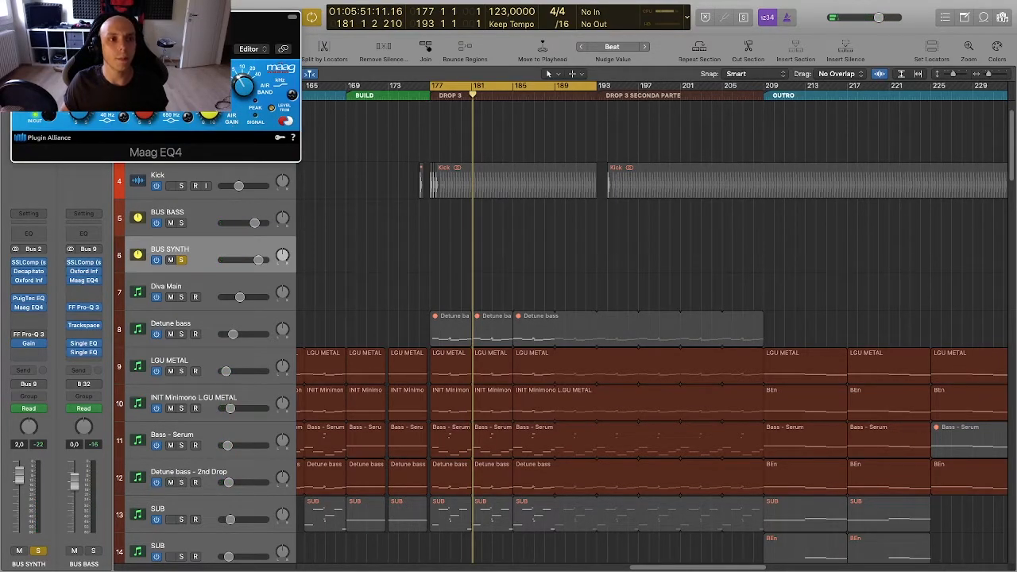
left_click(19, 17)
Step: Reactivate FF Pro-Q 3 on BUS SYNTH, review its EQ curve and stop playback
left_click(28, 335)
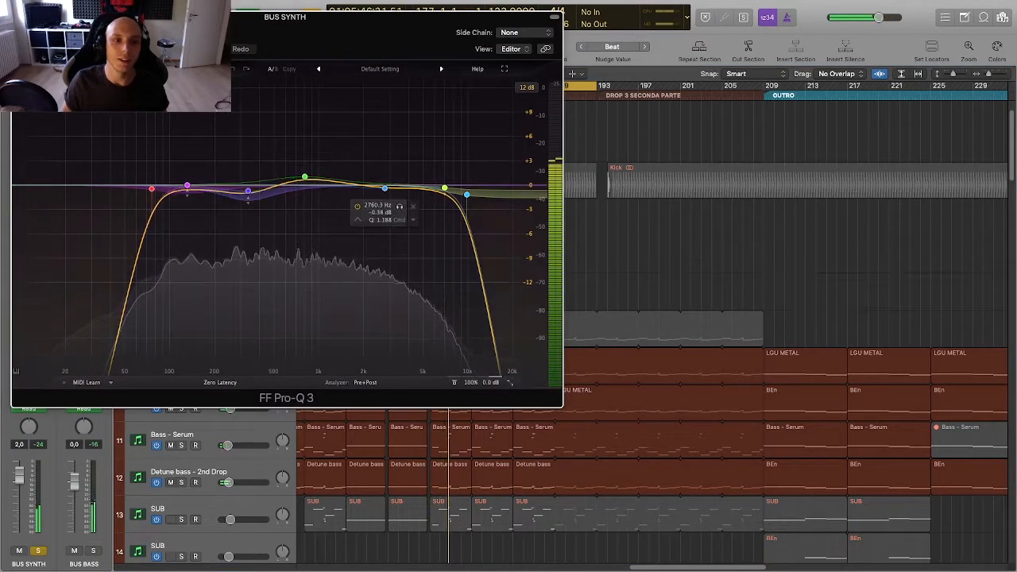
left_click(19, 17)
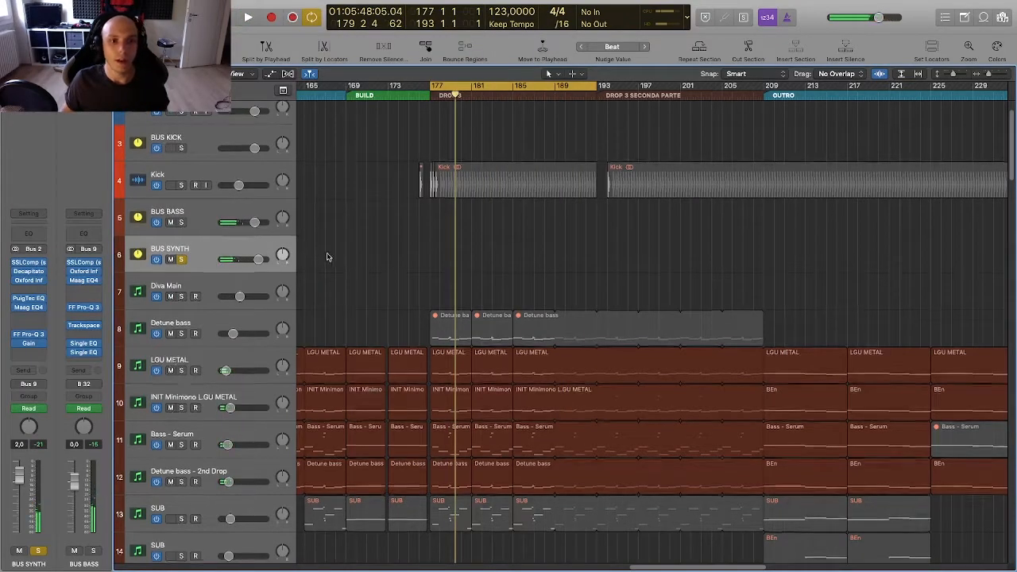
scroll(243, 283, "down", 2)
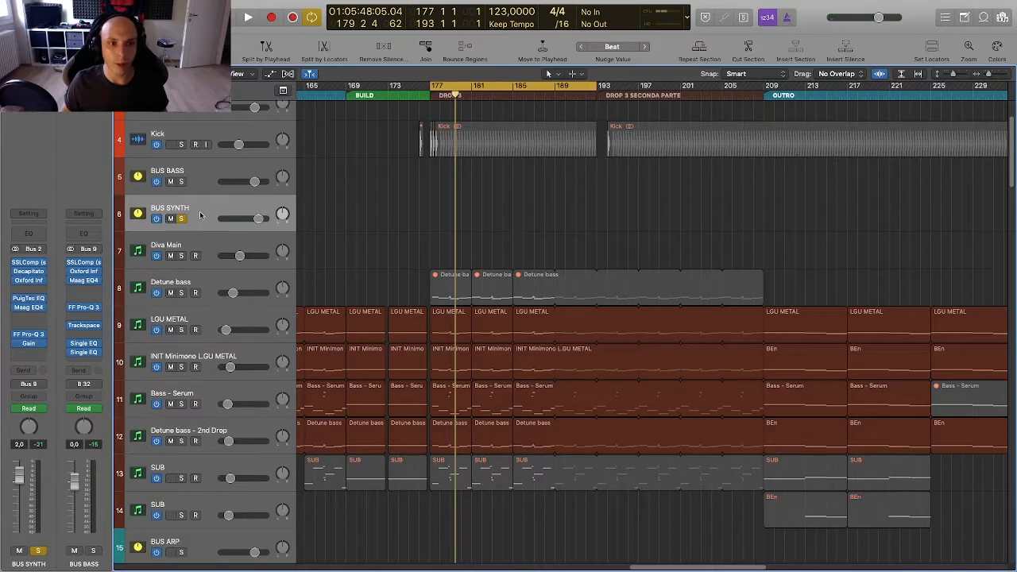
Step: Switch the solo from BUS SYNTH to BUS BASS and select BUS BASS to display its plug-in chain
left_click(208, 467)
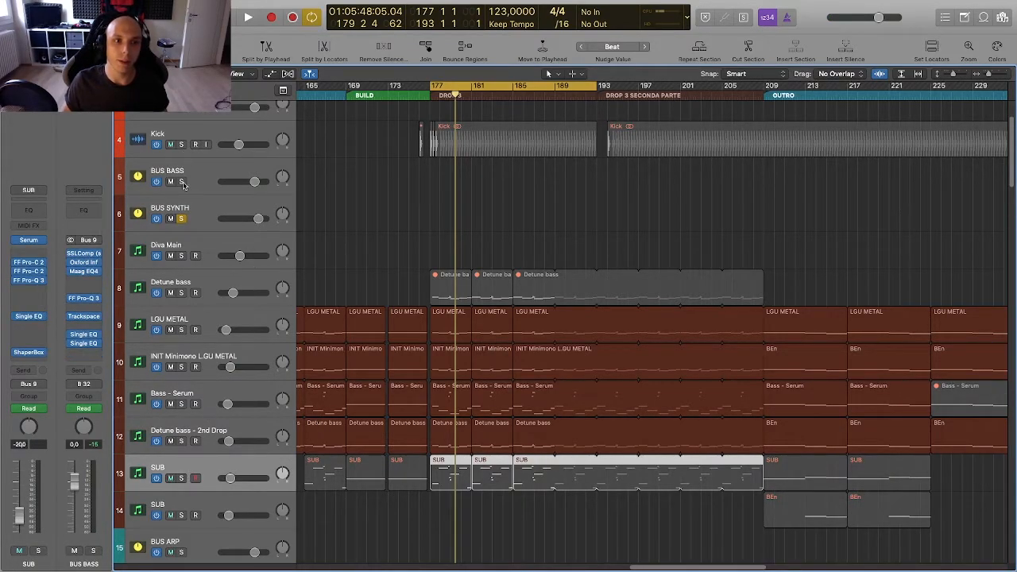
left_click(181, 182)
left_click(191, 207)
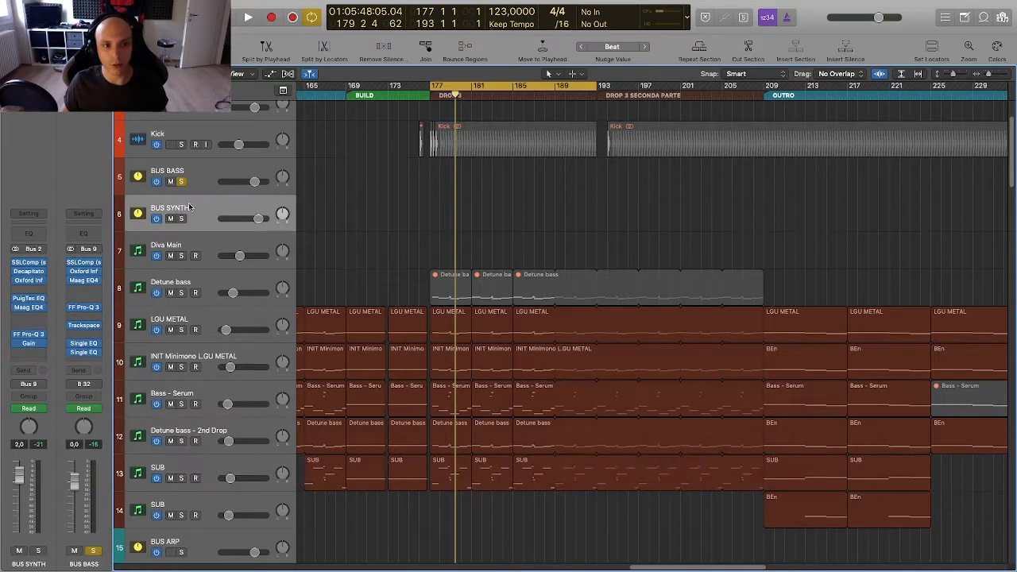
left_click(197, 183)
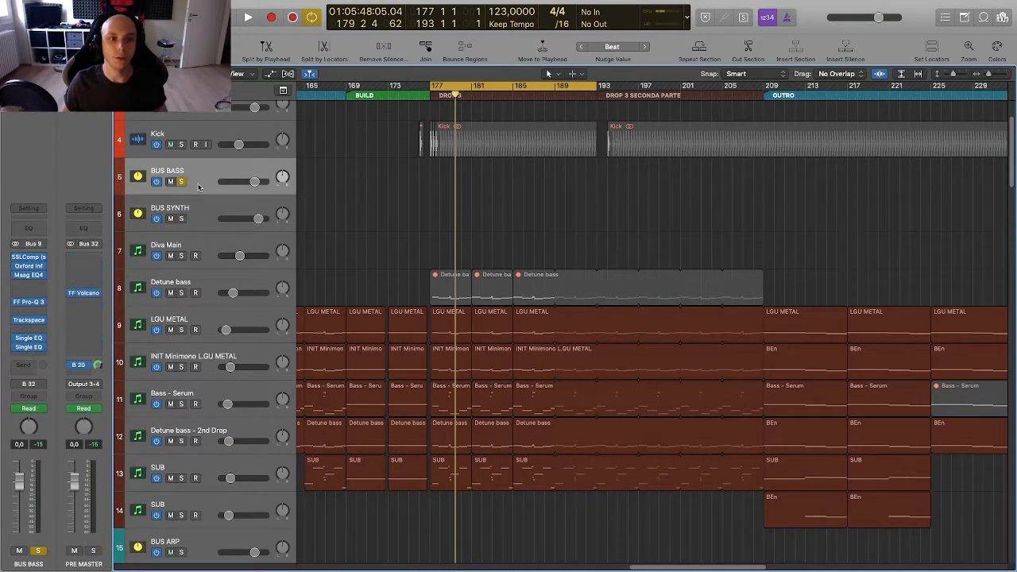
scroll(352, 193, "up", 3)
scroll(347, 192, "down", 3)
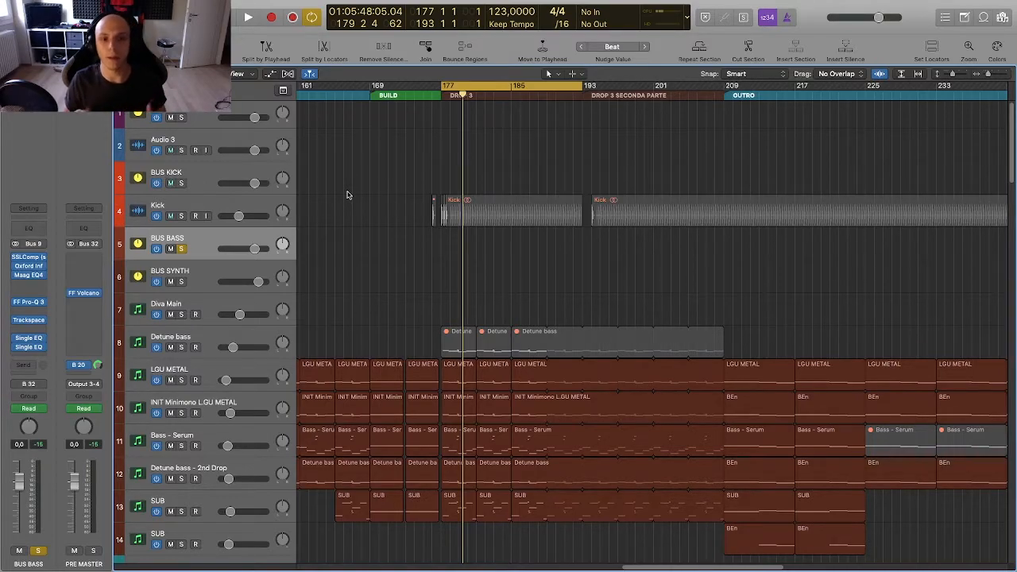
Step: Play the DROP 3 loop through BUS BASS with its SSLComp, Oxford Inflator, Maag EQ4 and FF Pro-Q 3 bypassed
scroll(346, 195, "down", 3)
key("space")
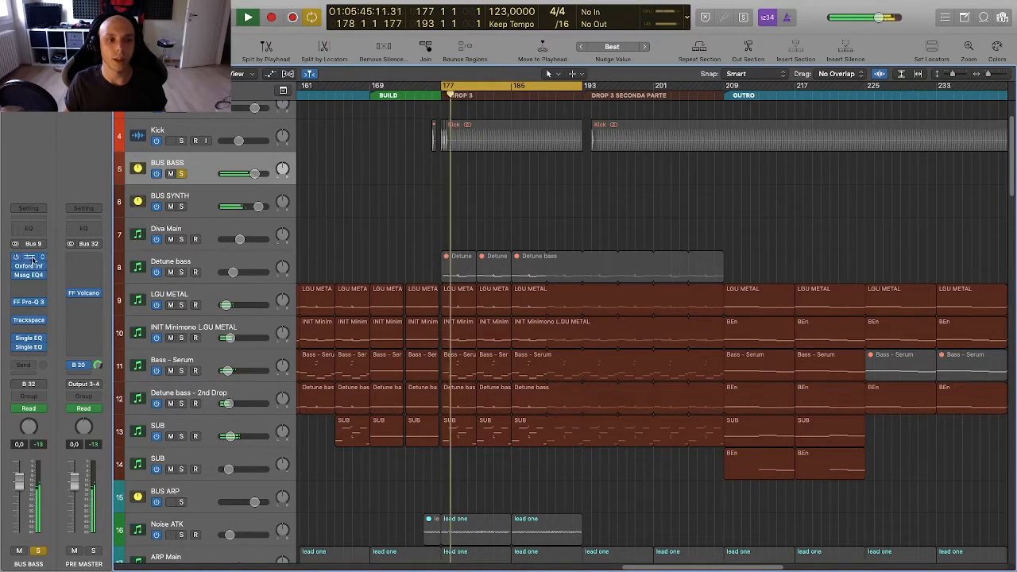
scroll(189, 184, "up", 2)
left_click(189, 185)
key("space")
key("space")
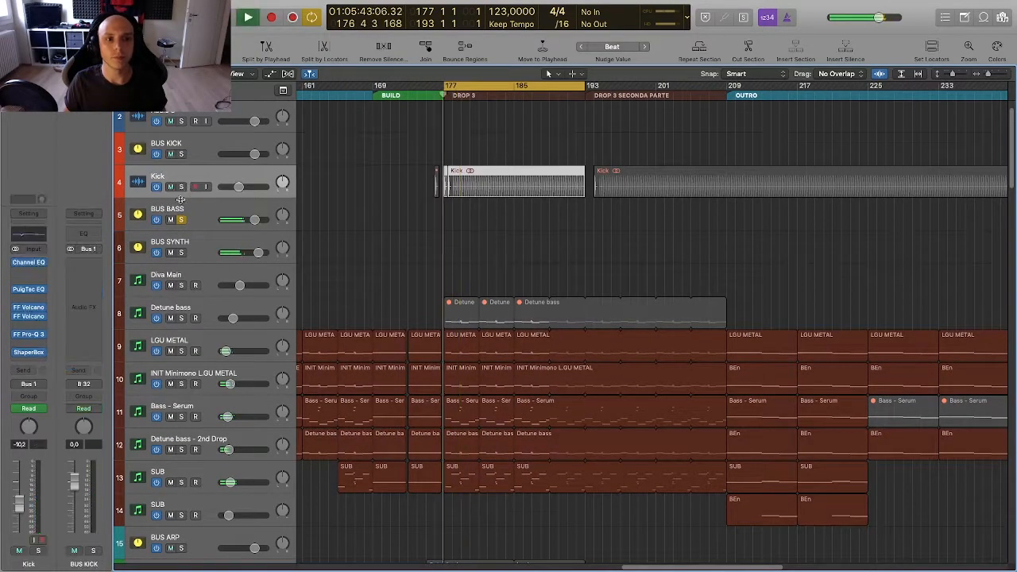
left_click(185, 209)
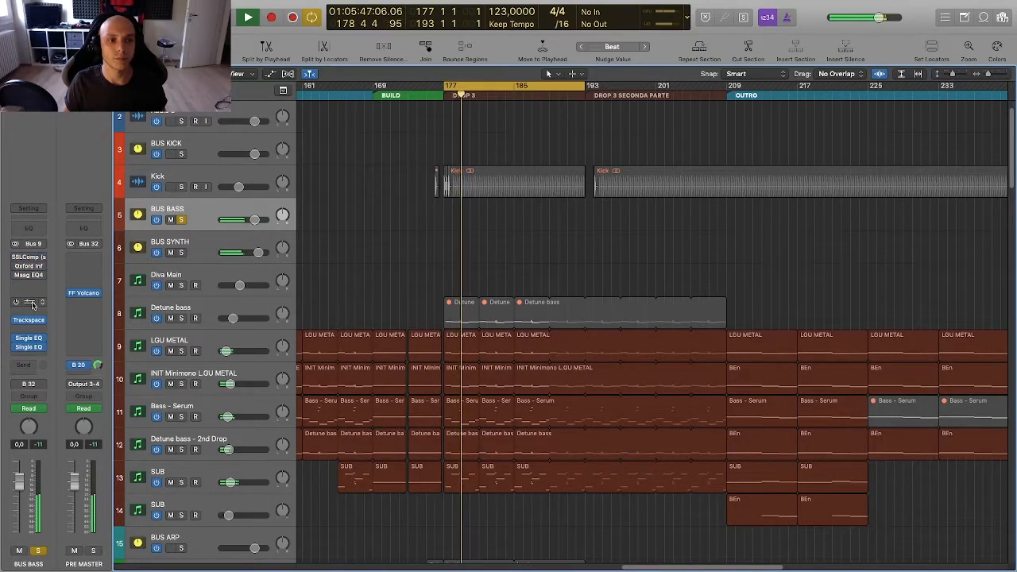
Step: Reactivate SSLComp and Oxford Inflator on BUS BASS during DROP 3 playback and review each plug-in's settings
left_click(29, 259)
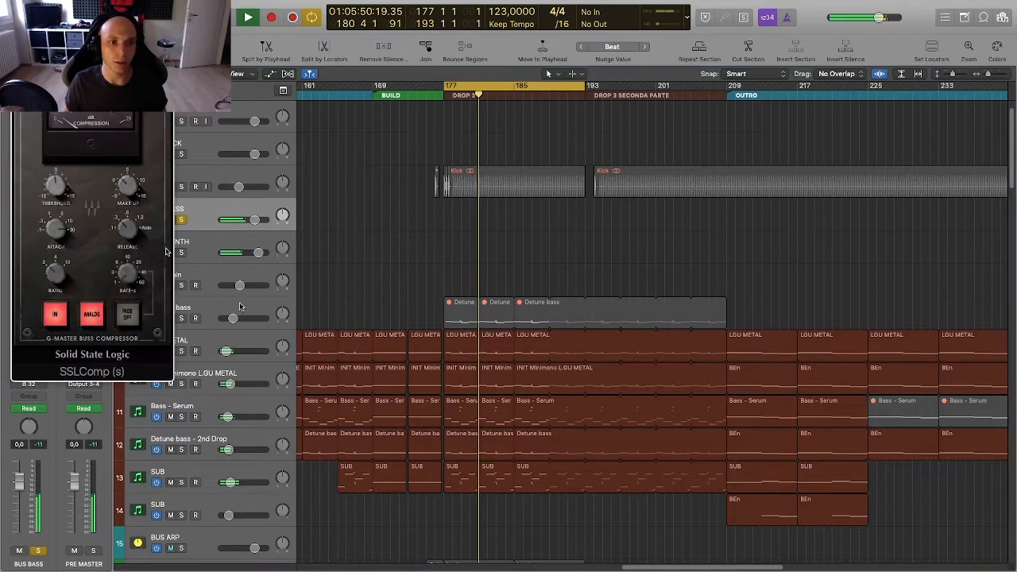
left_click_drag(95, 17, 441, 79)
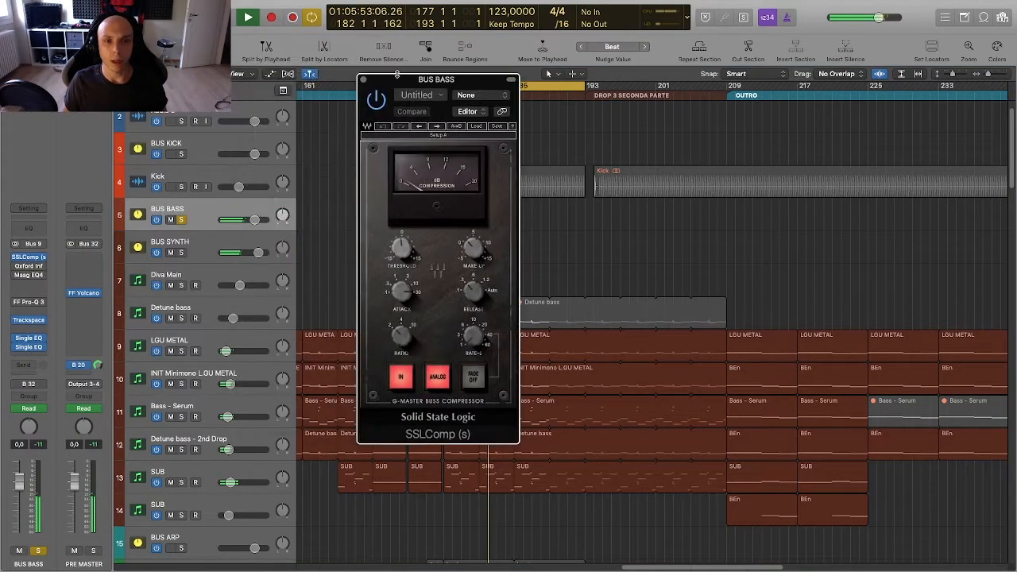
left_click(362, 81)
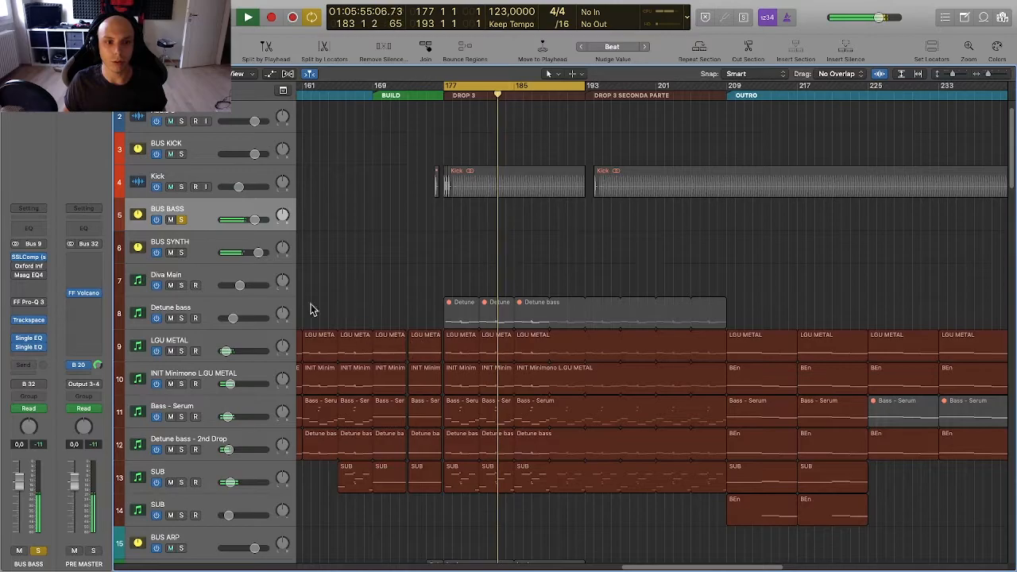
left_click(18, 267)
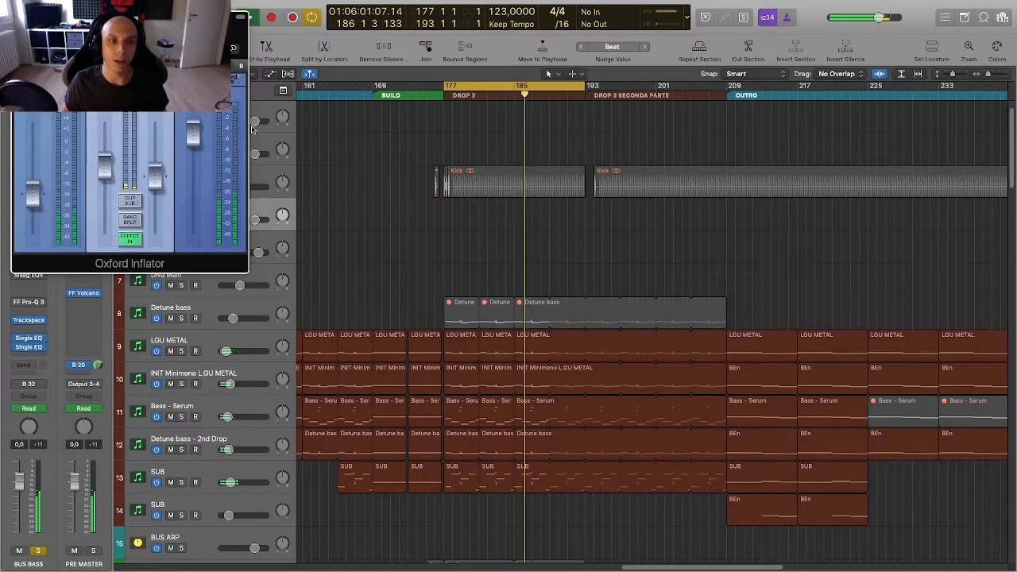
left_click_drag(168, 262, 438, 287)
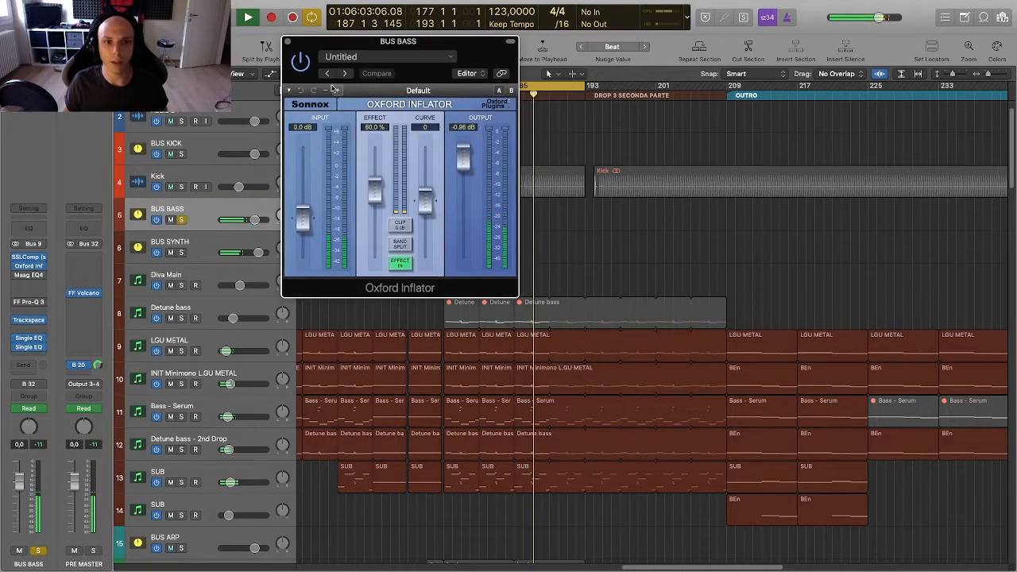
left_click(288, 43)
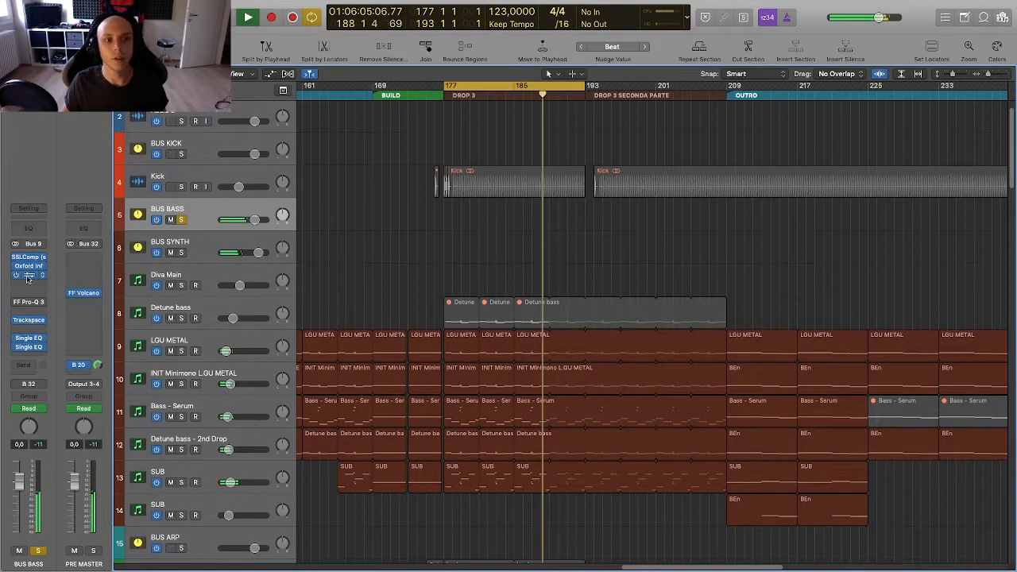
Step: Reactivate Maag EQ4 and FF Pro-Q 3 on BUS BASS and review each equalizer's settings
left_click(29, 275)
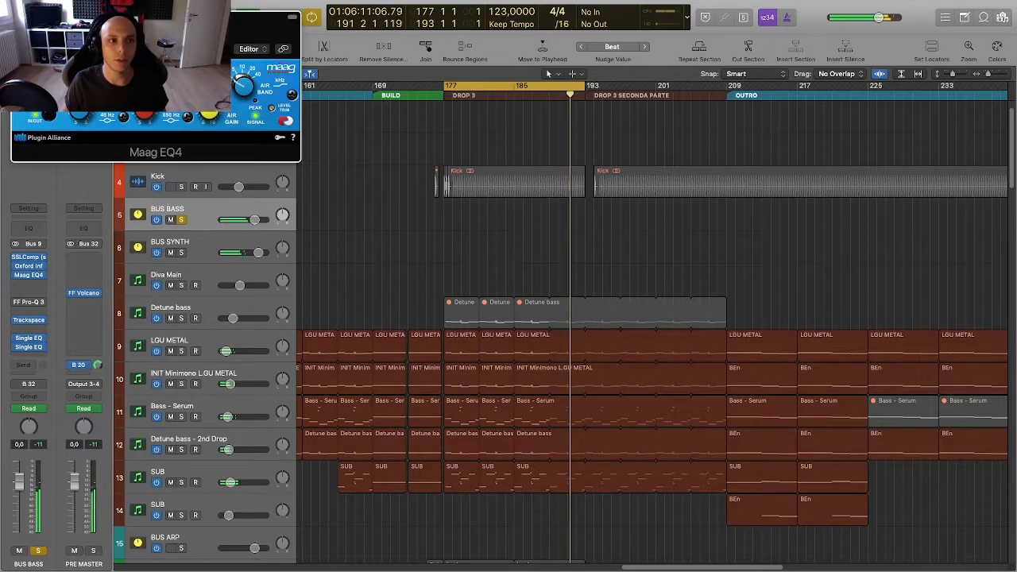
left_click(19, 16)
left_click(28, 302)
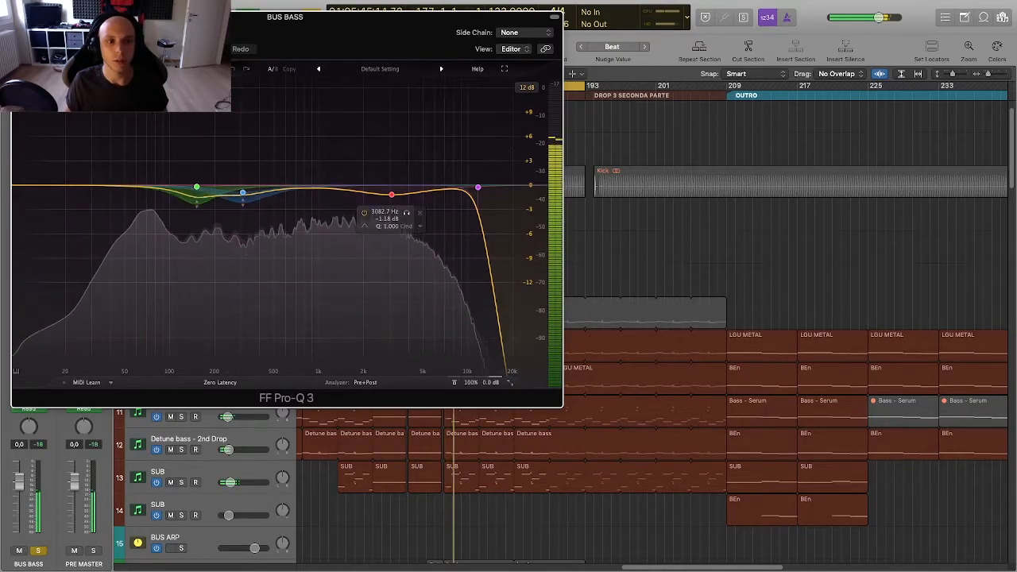
left_click(19, 17)
Step: Remove the solo from BUS BASS and play the full mix with cycle playback turned off, stopping at the BUS FX tracks
scroll(441, 276, "down", 3)
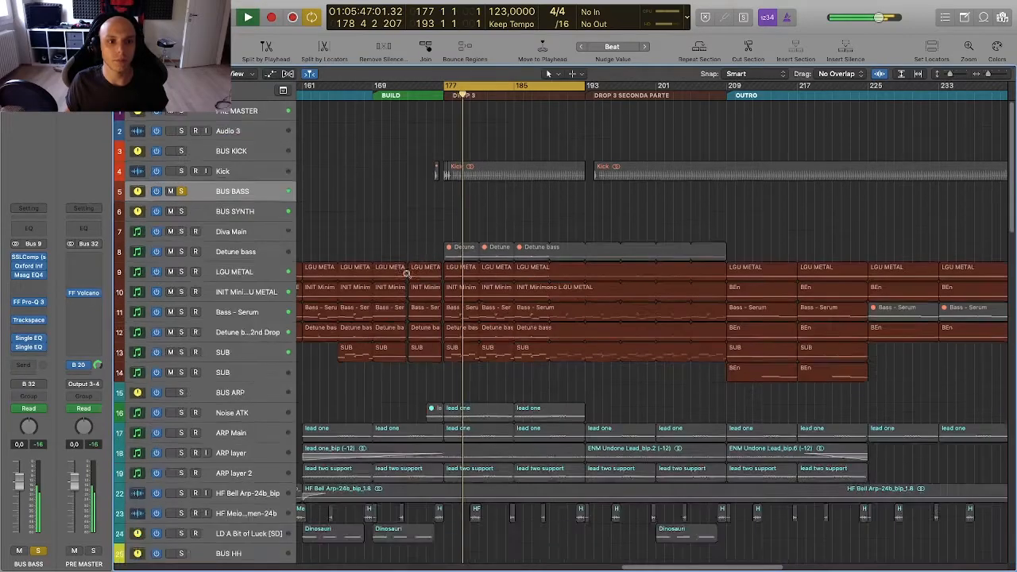
left_click(182, 191)
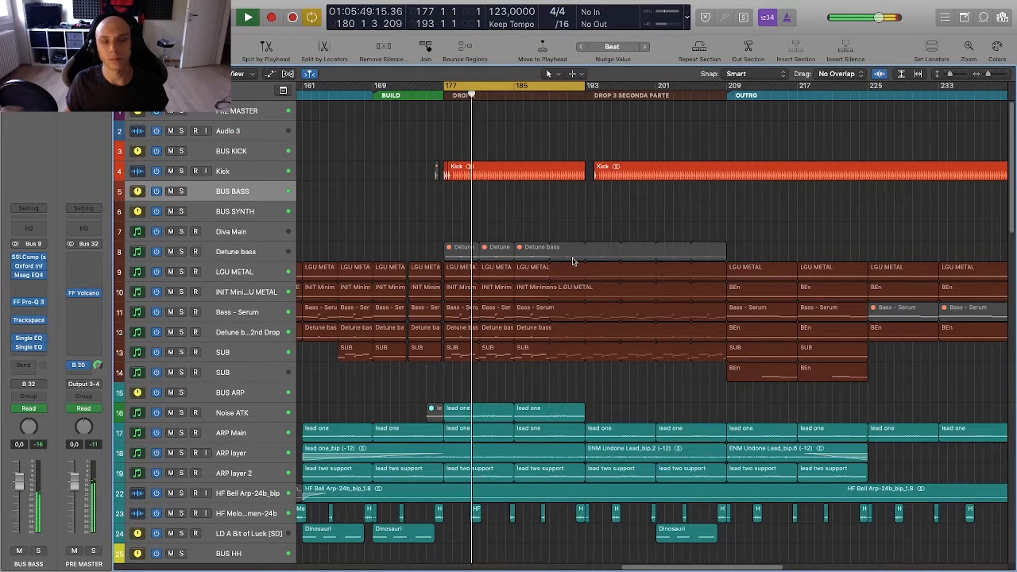
scroll(572, 261, "down", 15)
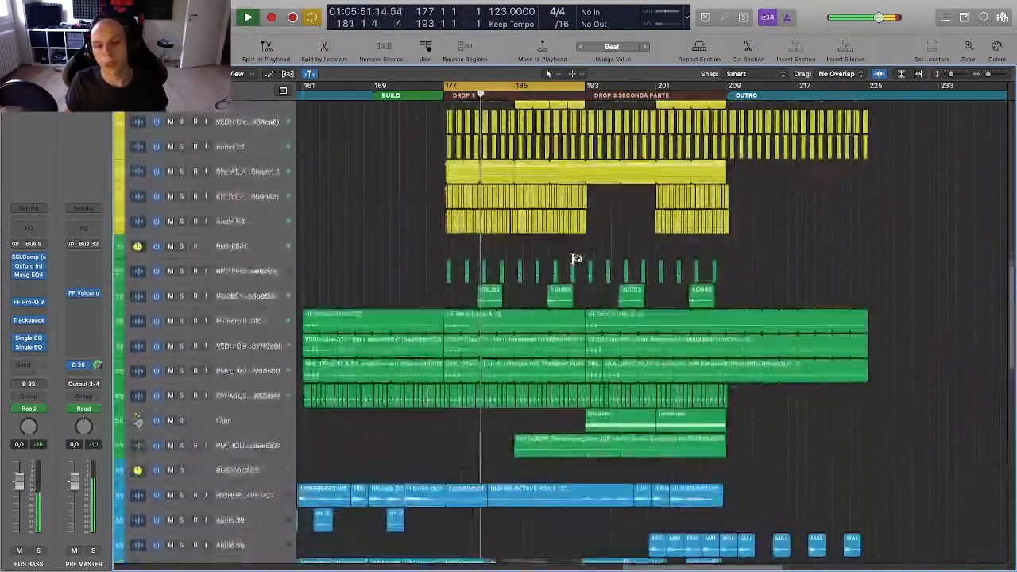
scroll(575, 258, "down", 15)
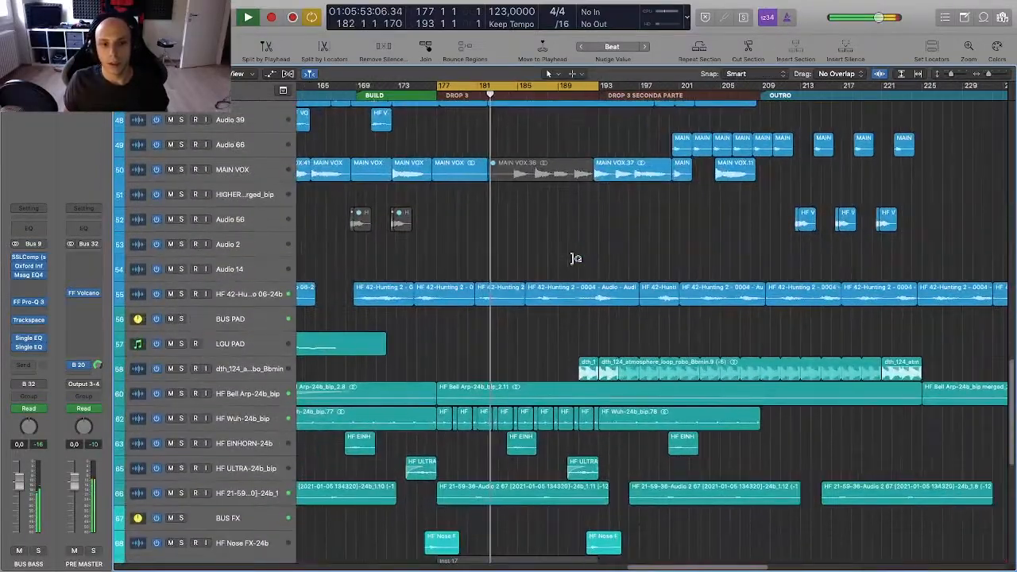
scroll(573, 258, "down", 8)
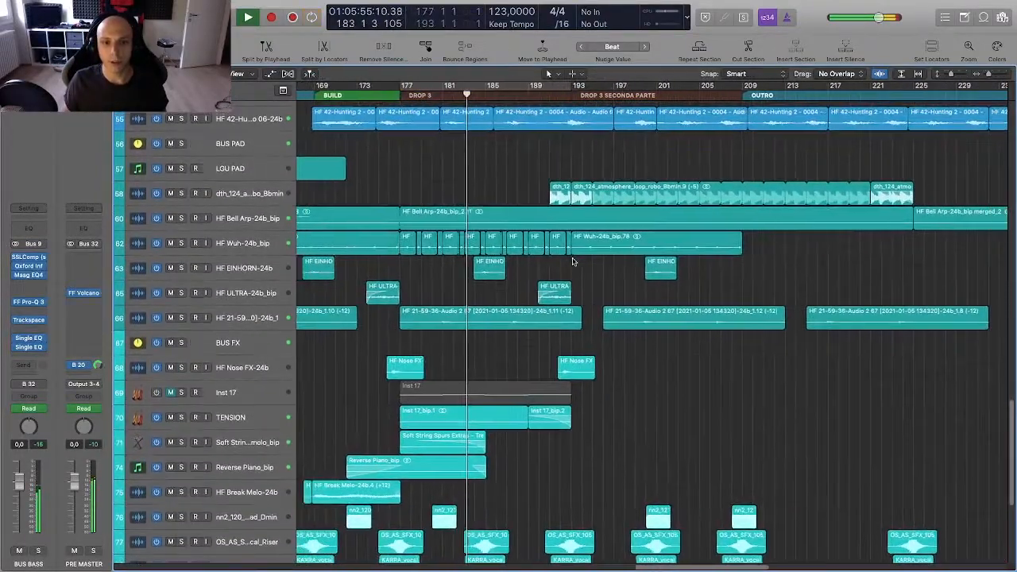
scroll(572, 260, "down", 8)
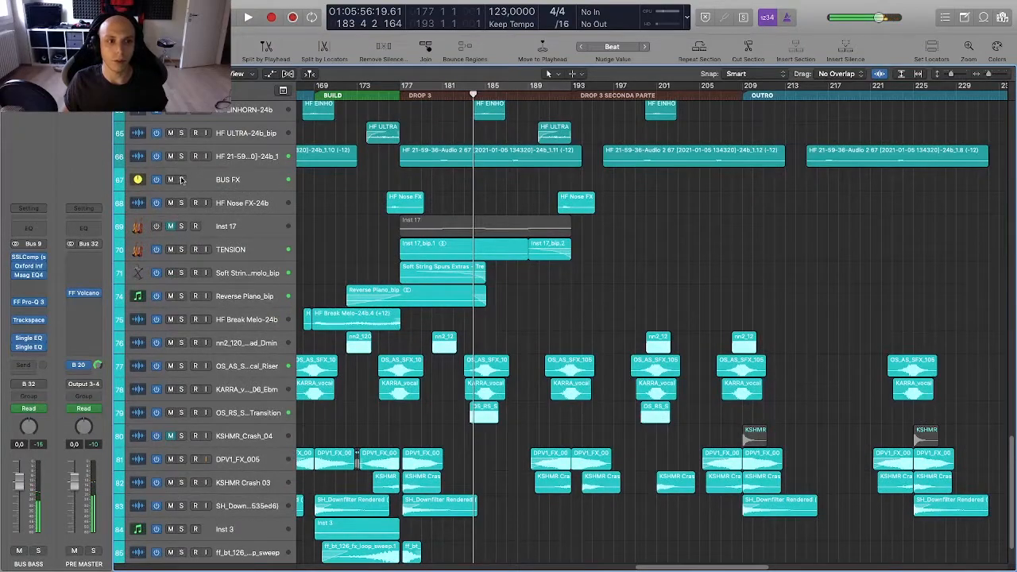
Step: Solo BUS FX and play DROP 3 from its start, selecting the Inst 17 track among the effect layers
left_click(181, 180)
scroll(286, 143, "down", 2)
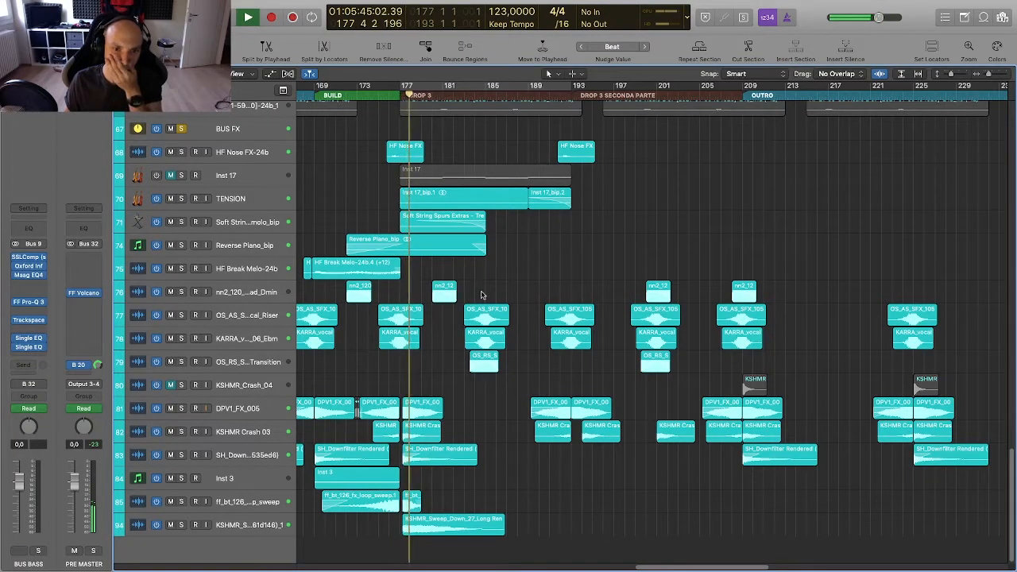
scroll(389, 437, "up", 6)
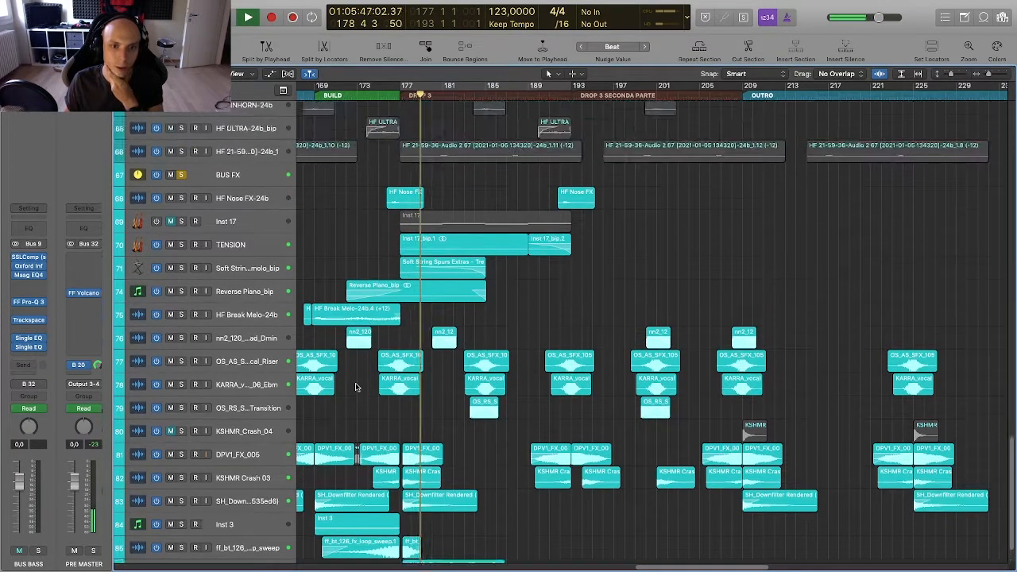
left_click(220, 326)
key("super+Down")
key("super+Down")
key("super+Down")
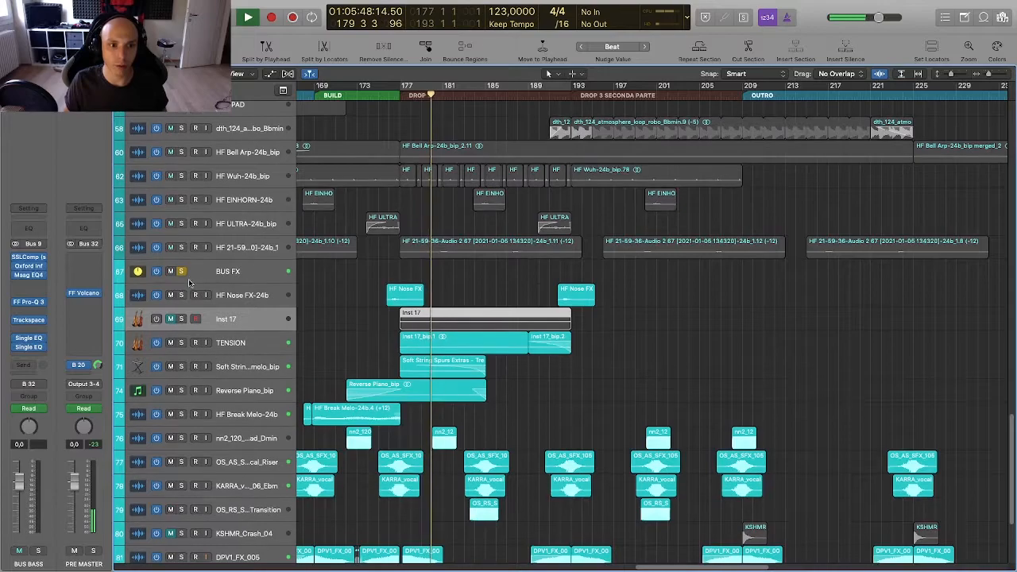
Step: Replace the BUS FX solo with solos on TENSION, Soft String Spurs Extras and Reverse Piano_bip and resume playback
key("space")
left_click(183, 271)
left_click_drag(181, 326, 181, 383)
key("space")
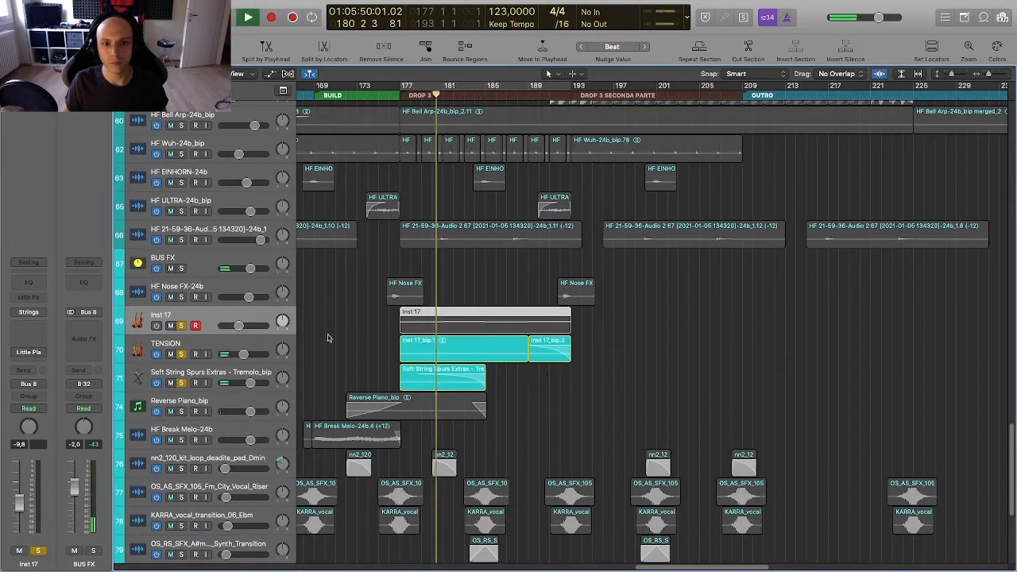
left_click(188, 411)
left_click(182, 326)
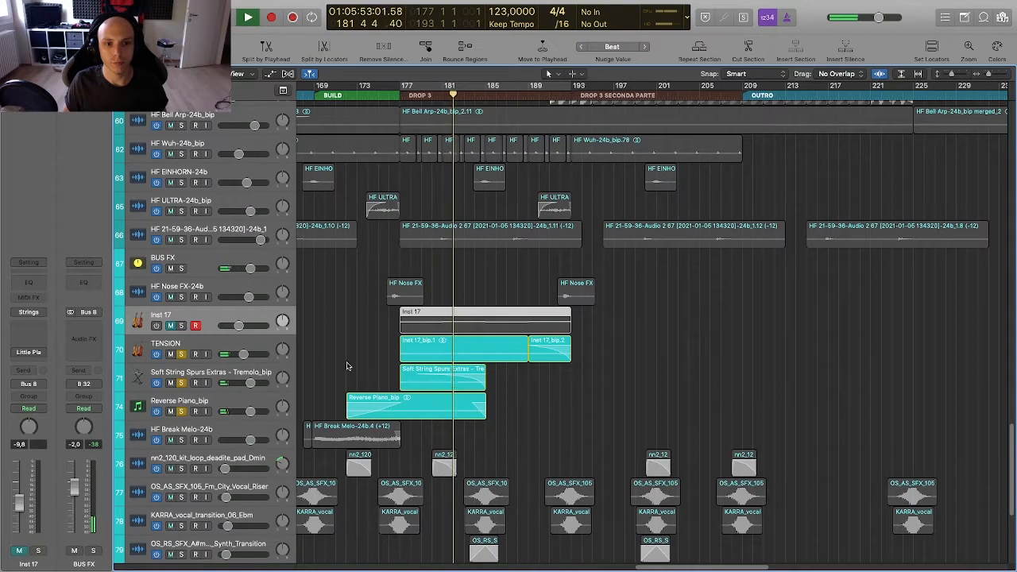
Step: Clear the solos on TENSION, Soft String Spurs Extras and Reverse Piano_bip and stop playback
key("super+Down")
key("super+Down")
key("super+Down")
scroll(237, 348, "down", 4)
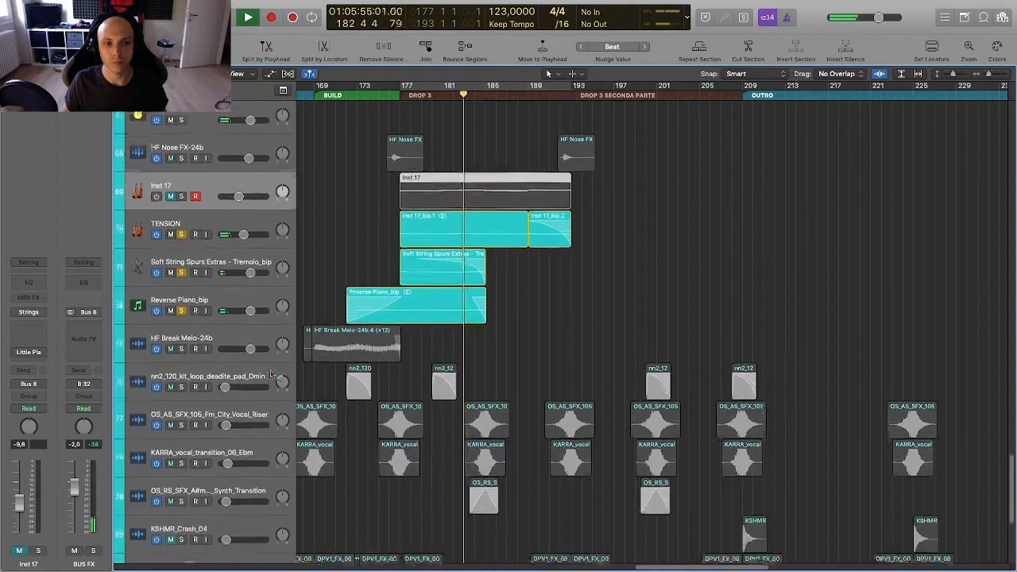
left_click(181, 225)
left_click(181, 263)
left_click(182, 301)
scroll(627, 414, "down", 3)
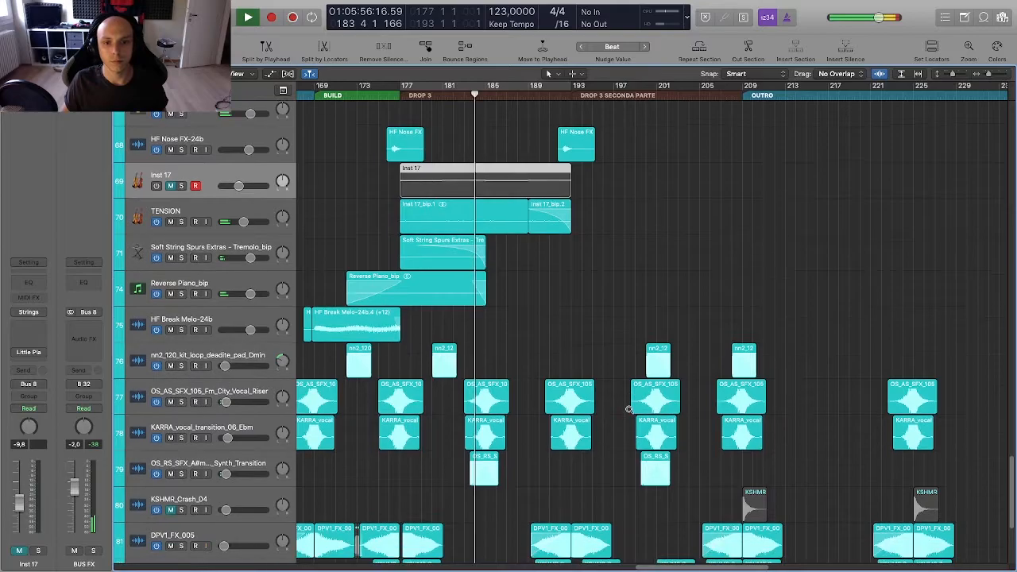
scroll(629, 412, "up", 10)
scroll(627, 412, "up", 10)
key("space")
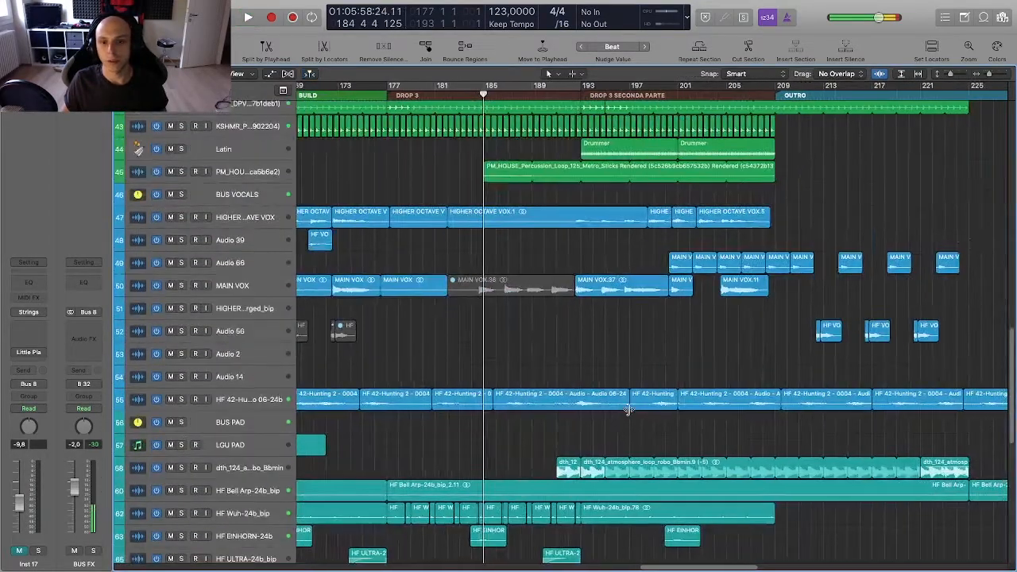
Step: Review the overall arrangement from INTRO to OUTRO across all track groups
scroll(627, 410, "up", 10)
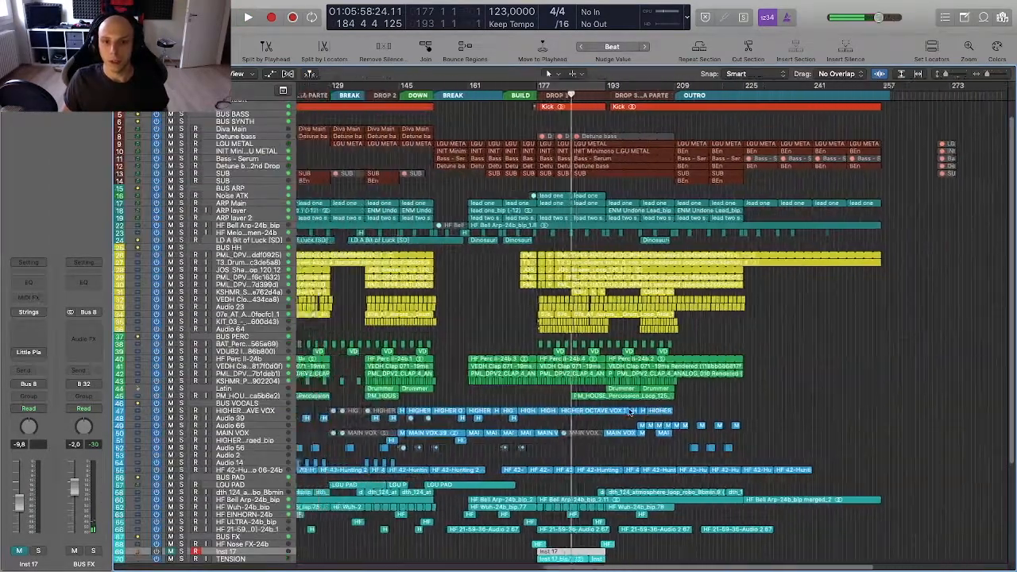
scroll(628, 411, "down", 5)
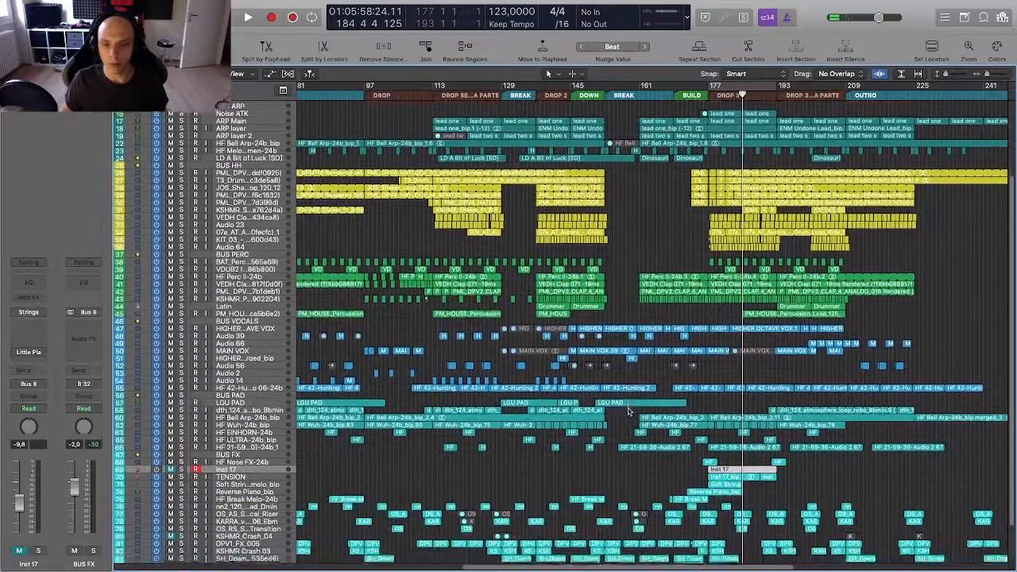
scroll(628, 412, "up", 5)
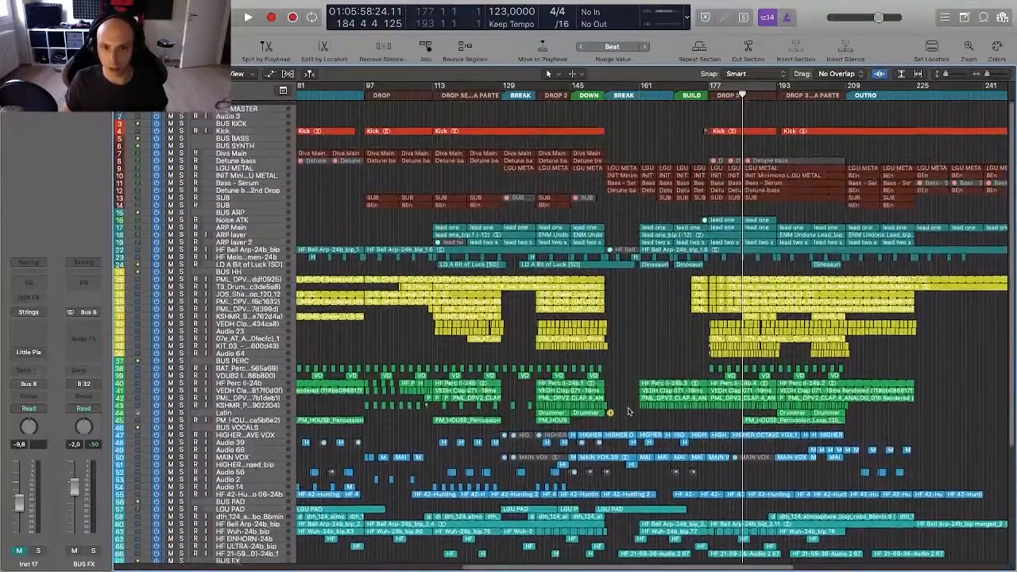
scroll(628, 410, "up", 4)
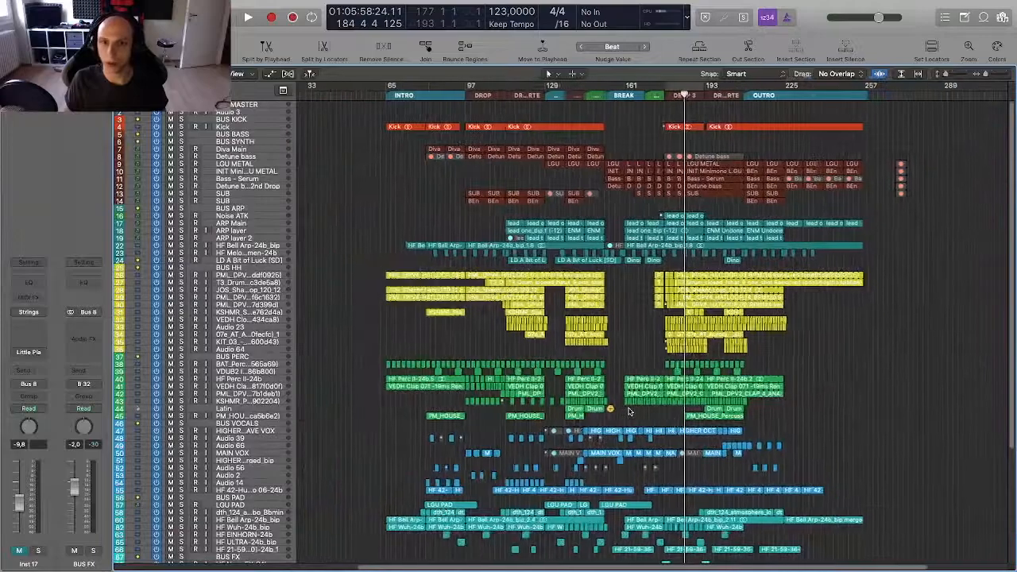
scroll(627, 411, "down", 4)
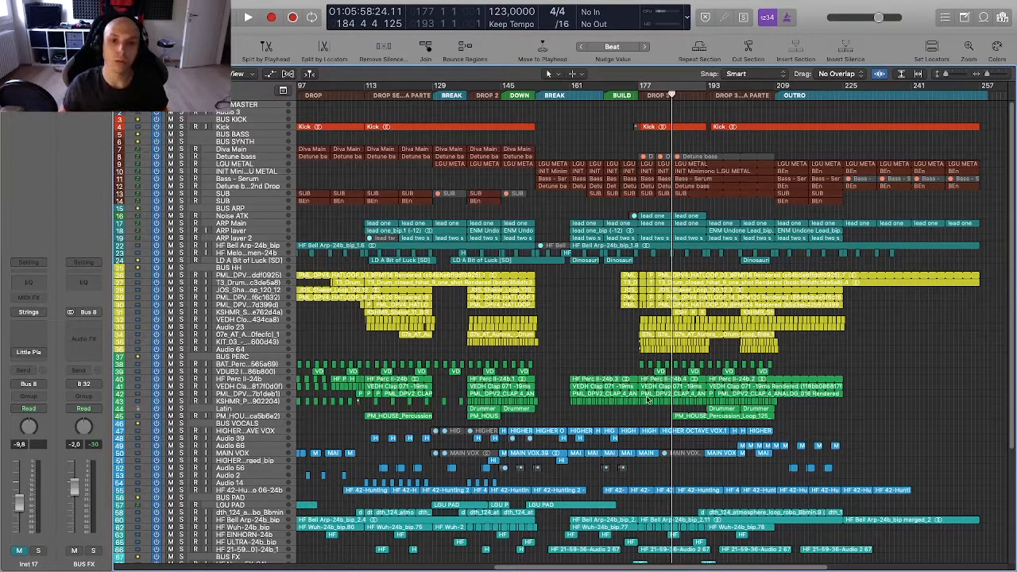
Step: Examine the vocal, pad and FX layers around the last break, BUILD and DROP 3
scroll(646, 400, "down", 3)
key("super+Down")
key("super+Down")
key("super+Down")
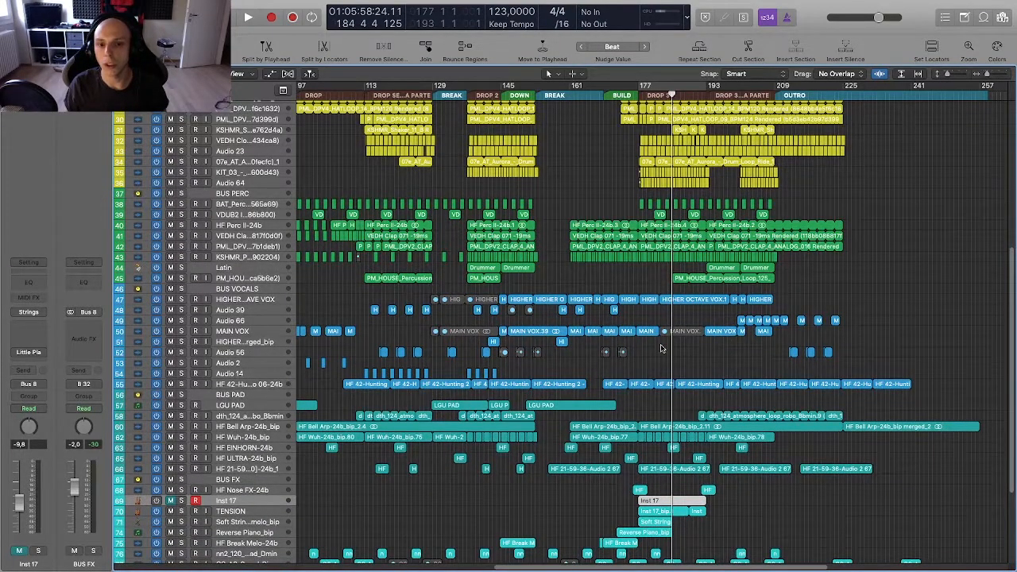
key("super+Down")
key("super+Down")
scroll(661, 348, "up", 10)
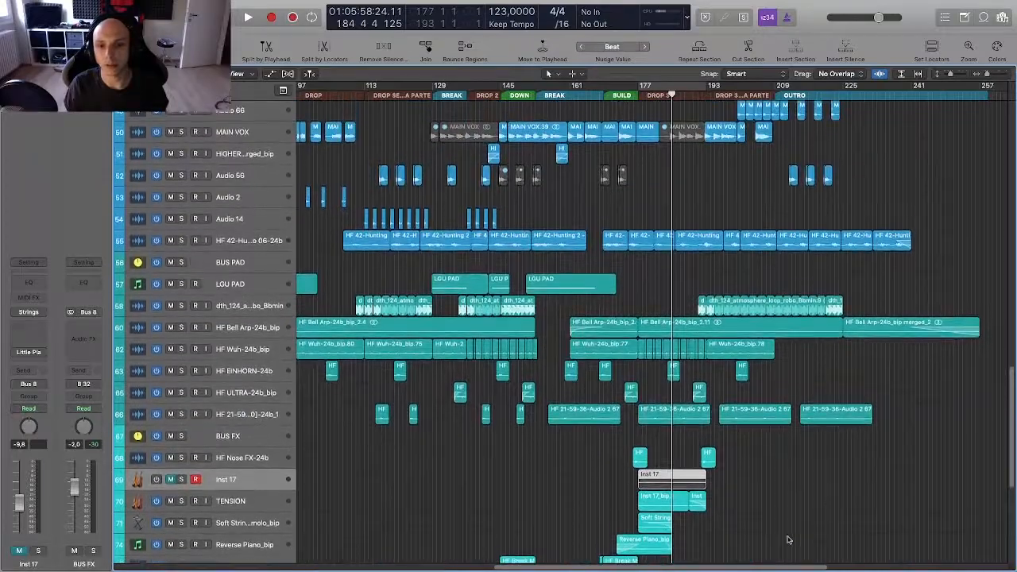
key("super+Up")
key("super+Up")
key("super+Up")
key("super+Up")
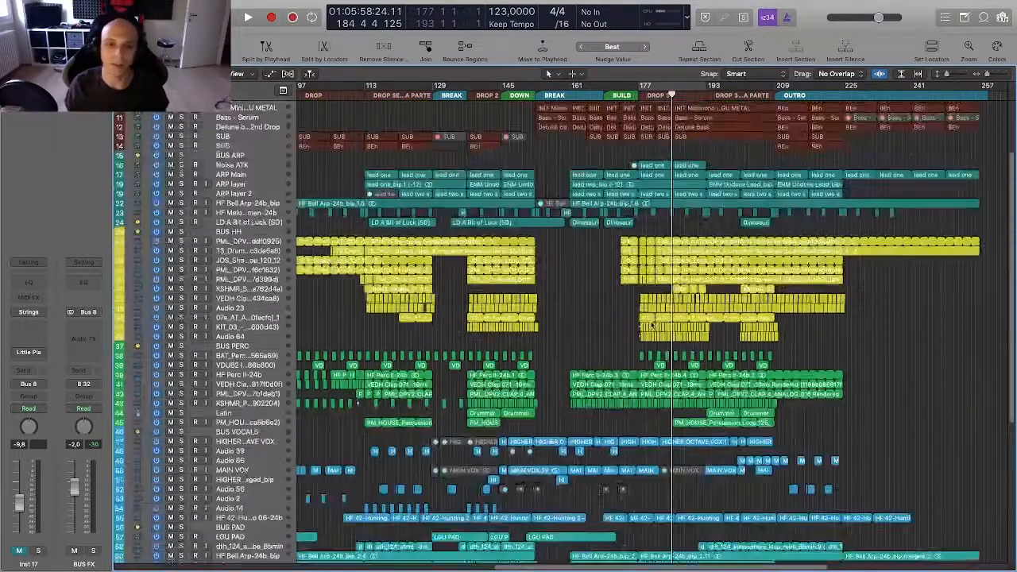
Step: Compare how the track layers are arranged from INTRO through the breaks to DROP 3
scroll(506, 416, "down", 5)
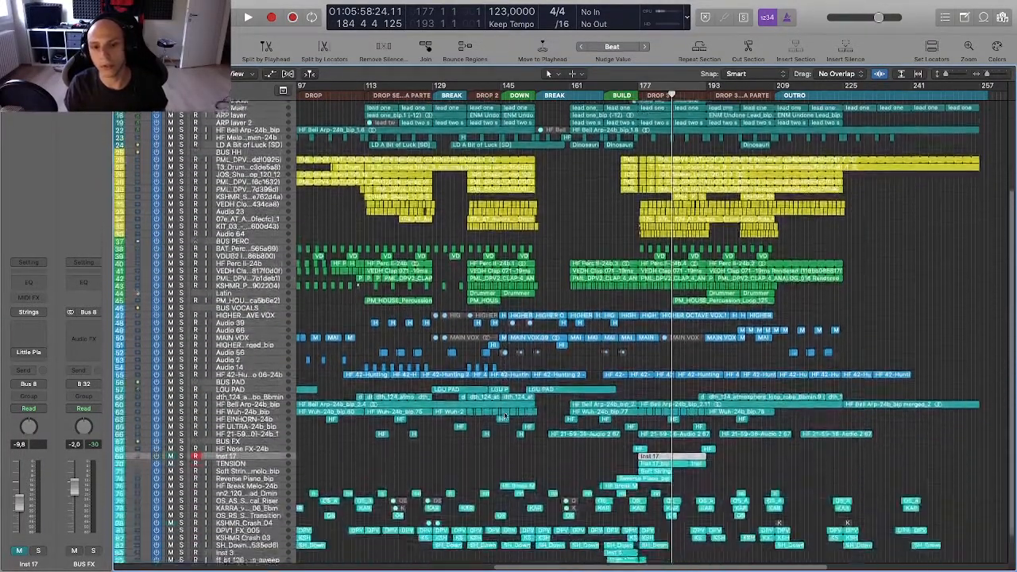
scroll(506, 415, "up", 5)
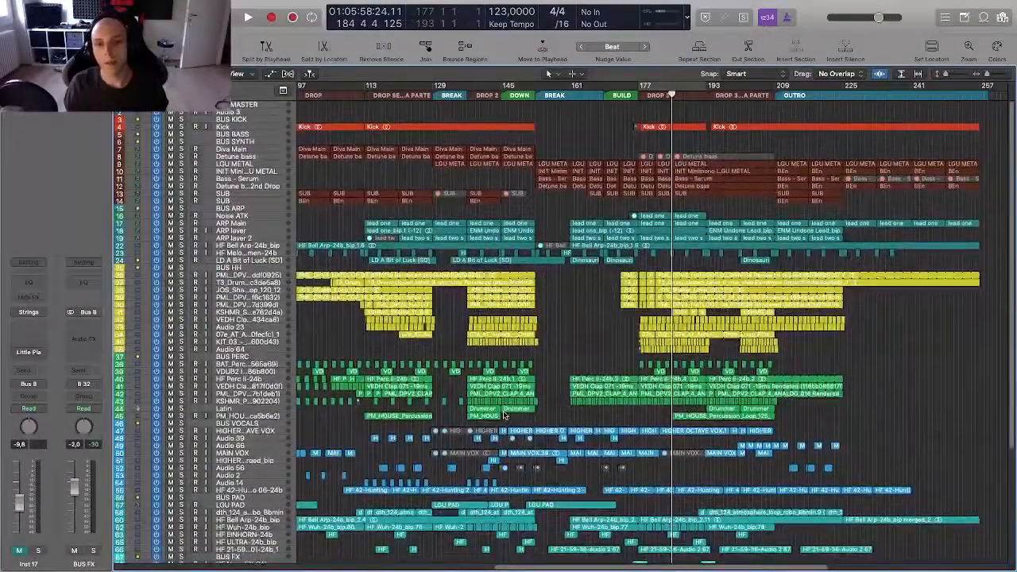
key("super+Left")
key("super+Left")
key("super+Left")
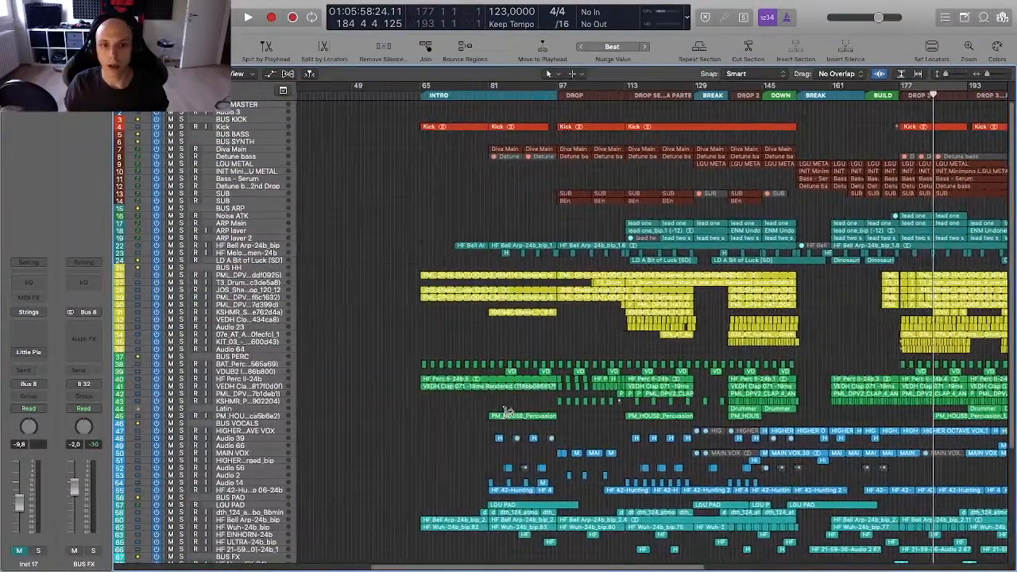
key("super+Right")
key("super+Right")
key("super+Right")
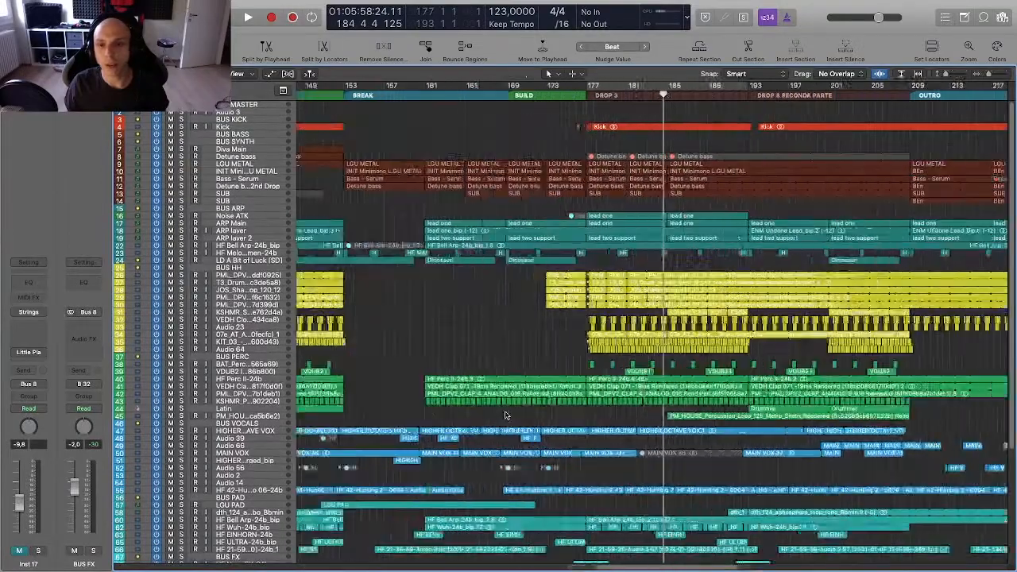